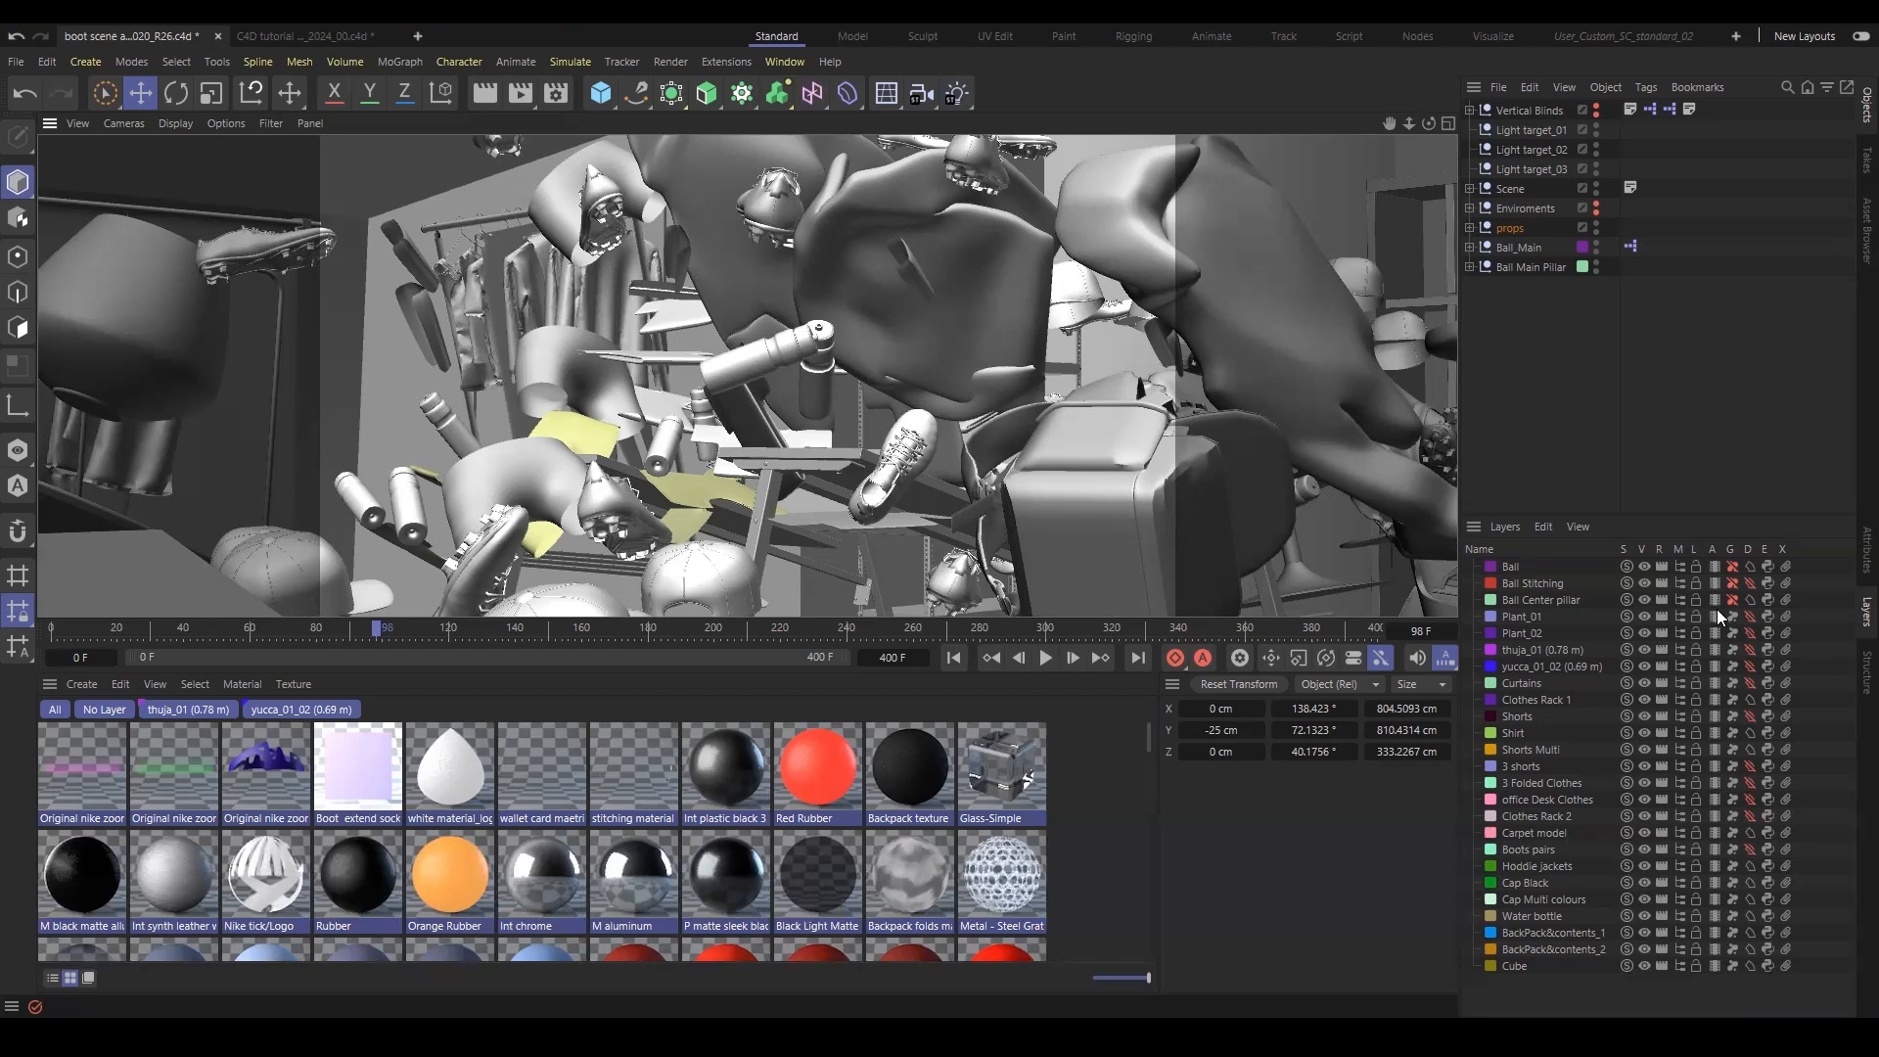
Pan and orbit around the crowded boot scene to judge viewport speed with most generators and deformers active.
drag(1390, 124, 1443, 177)
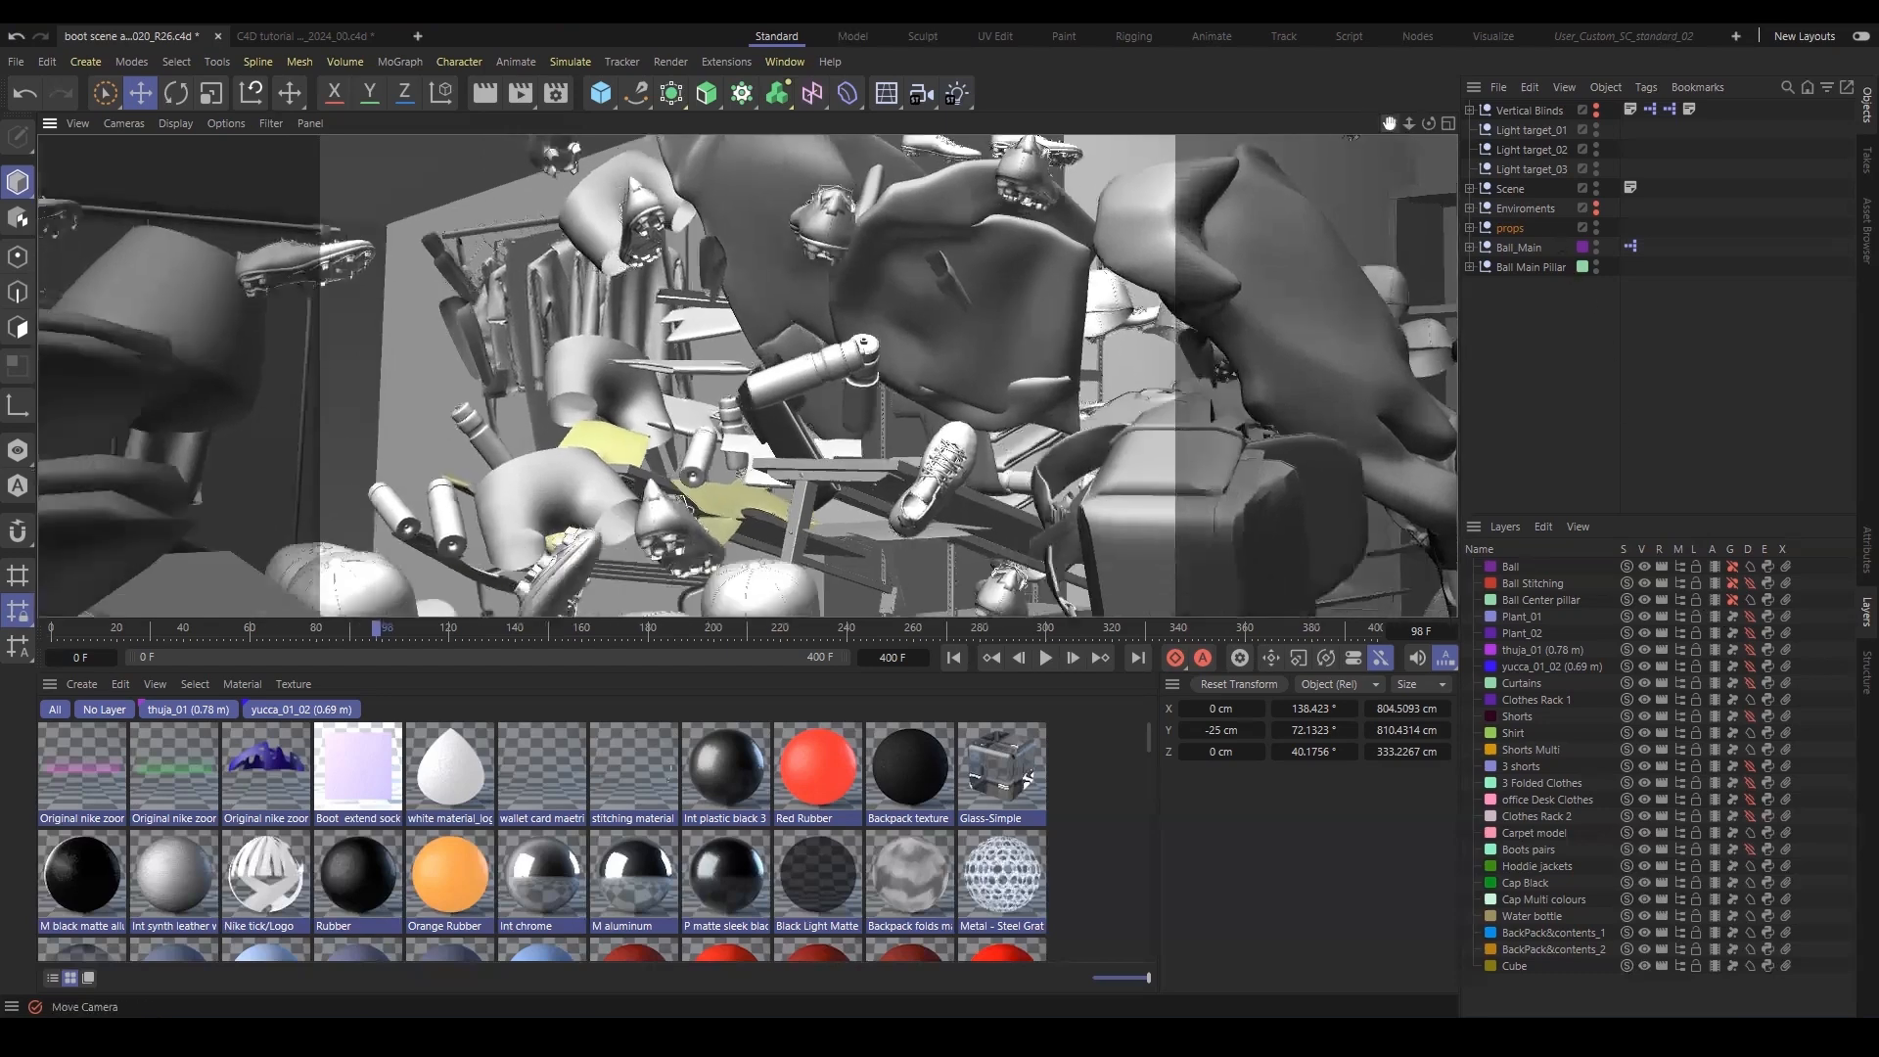
click(1447, 659)
click(1445, 662)
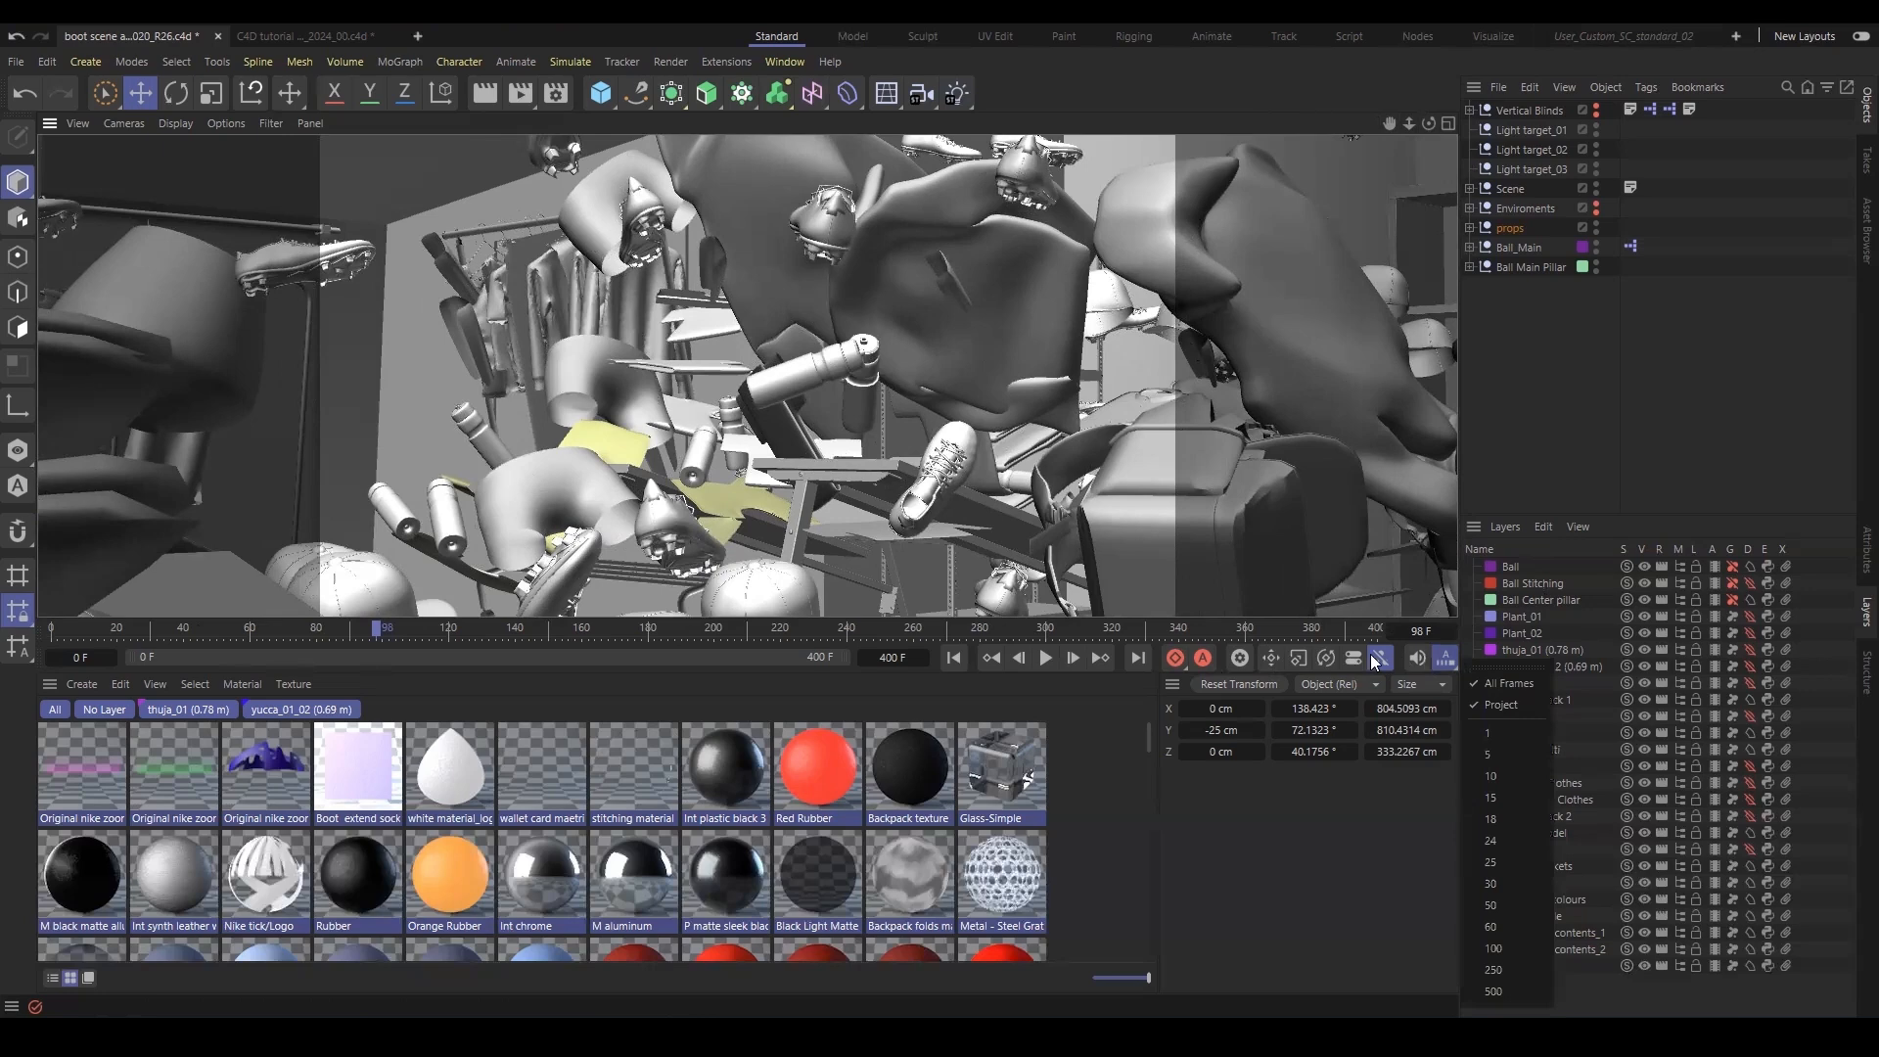
click(965, 661)
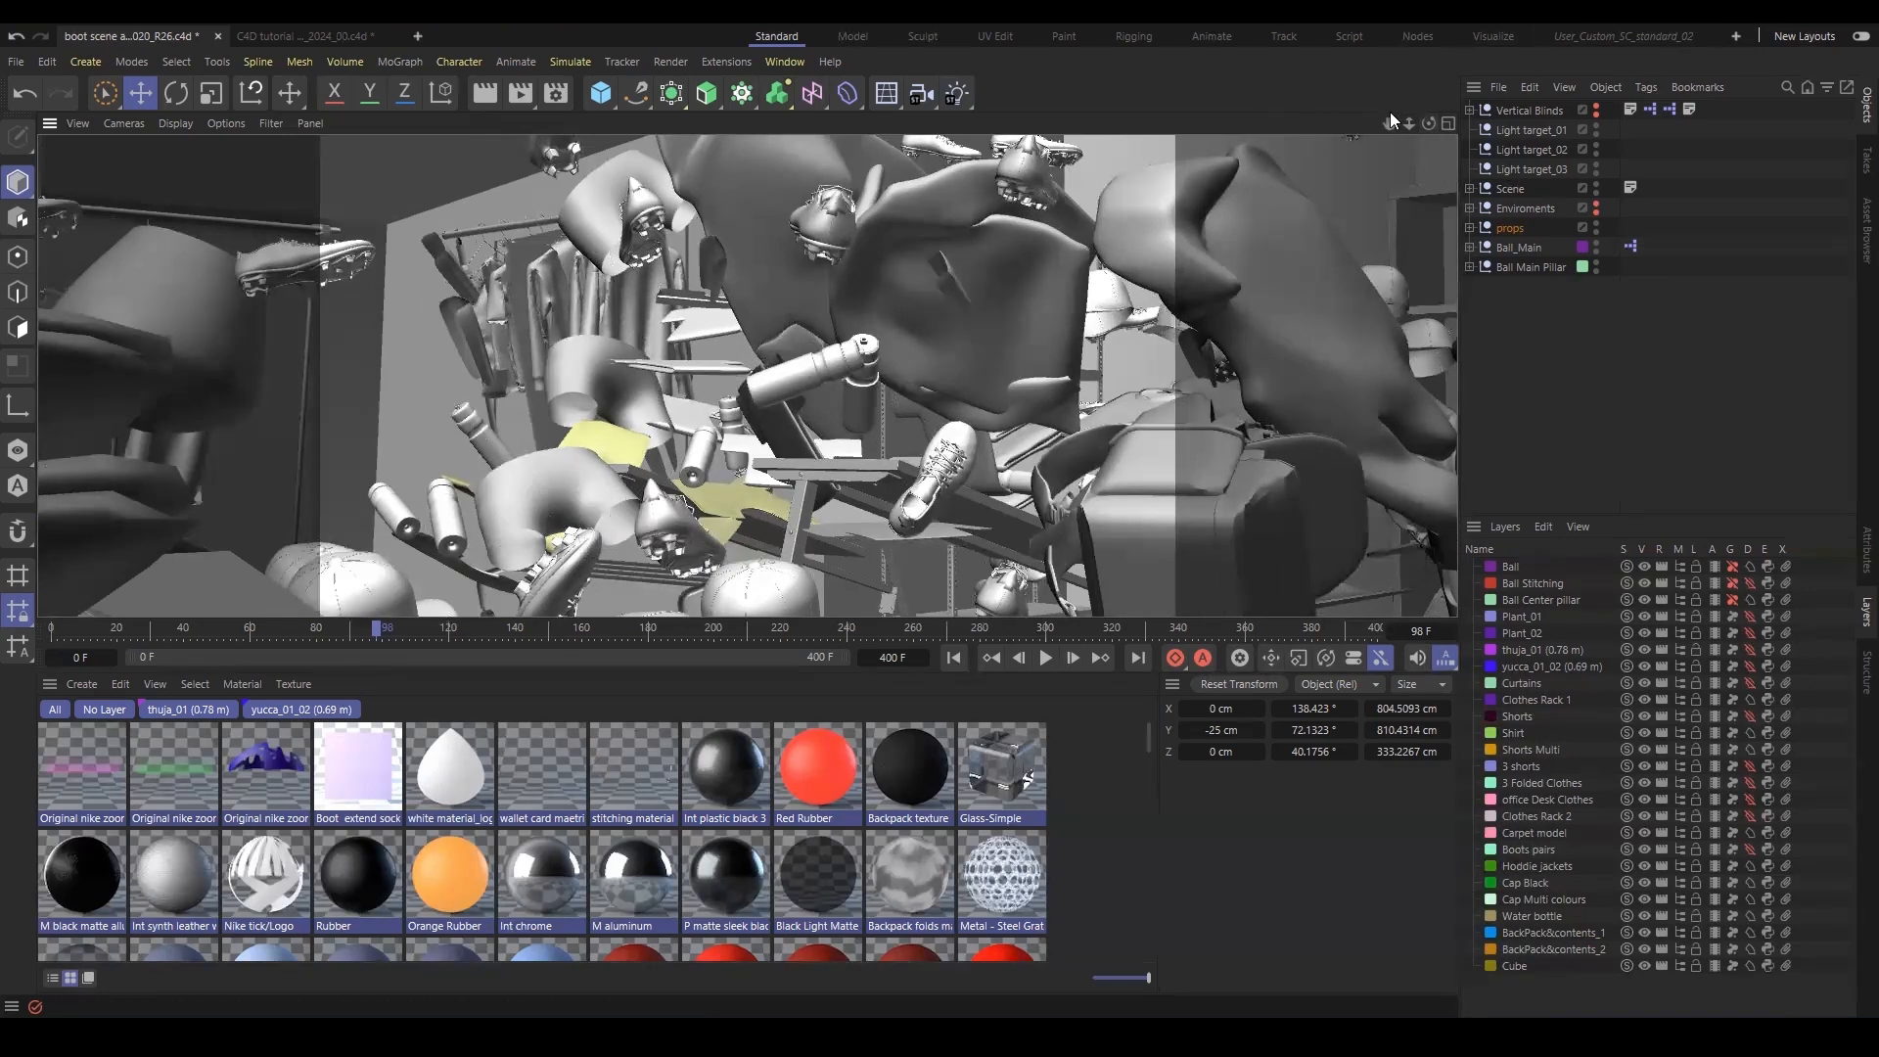
mouse_move(1427, 126)
mouse_down()
mouse_move(1399, 137)
mouse_move(1427, 125)
mouse_up()
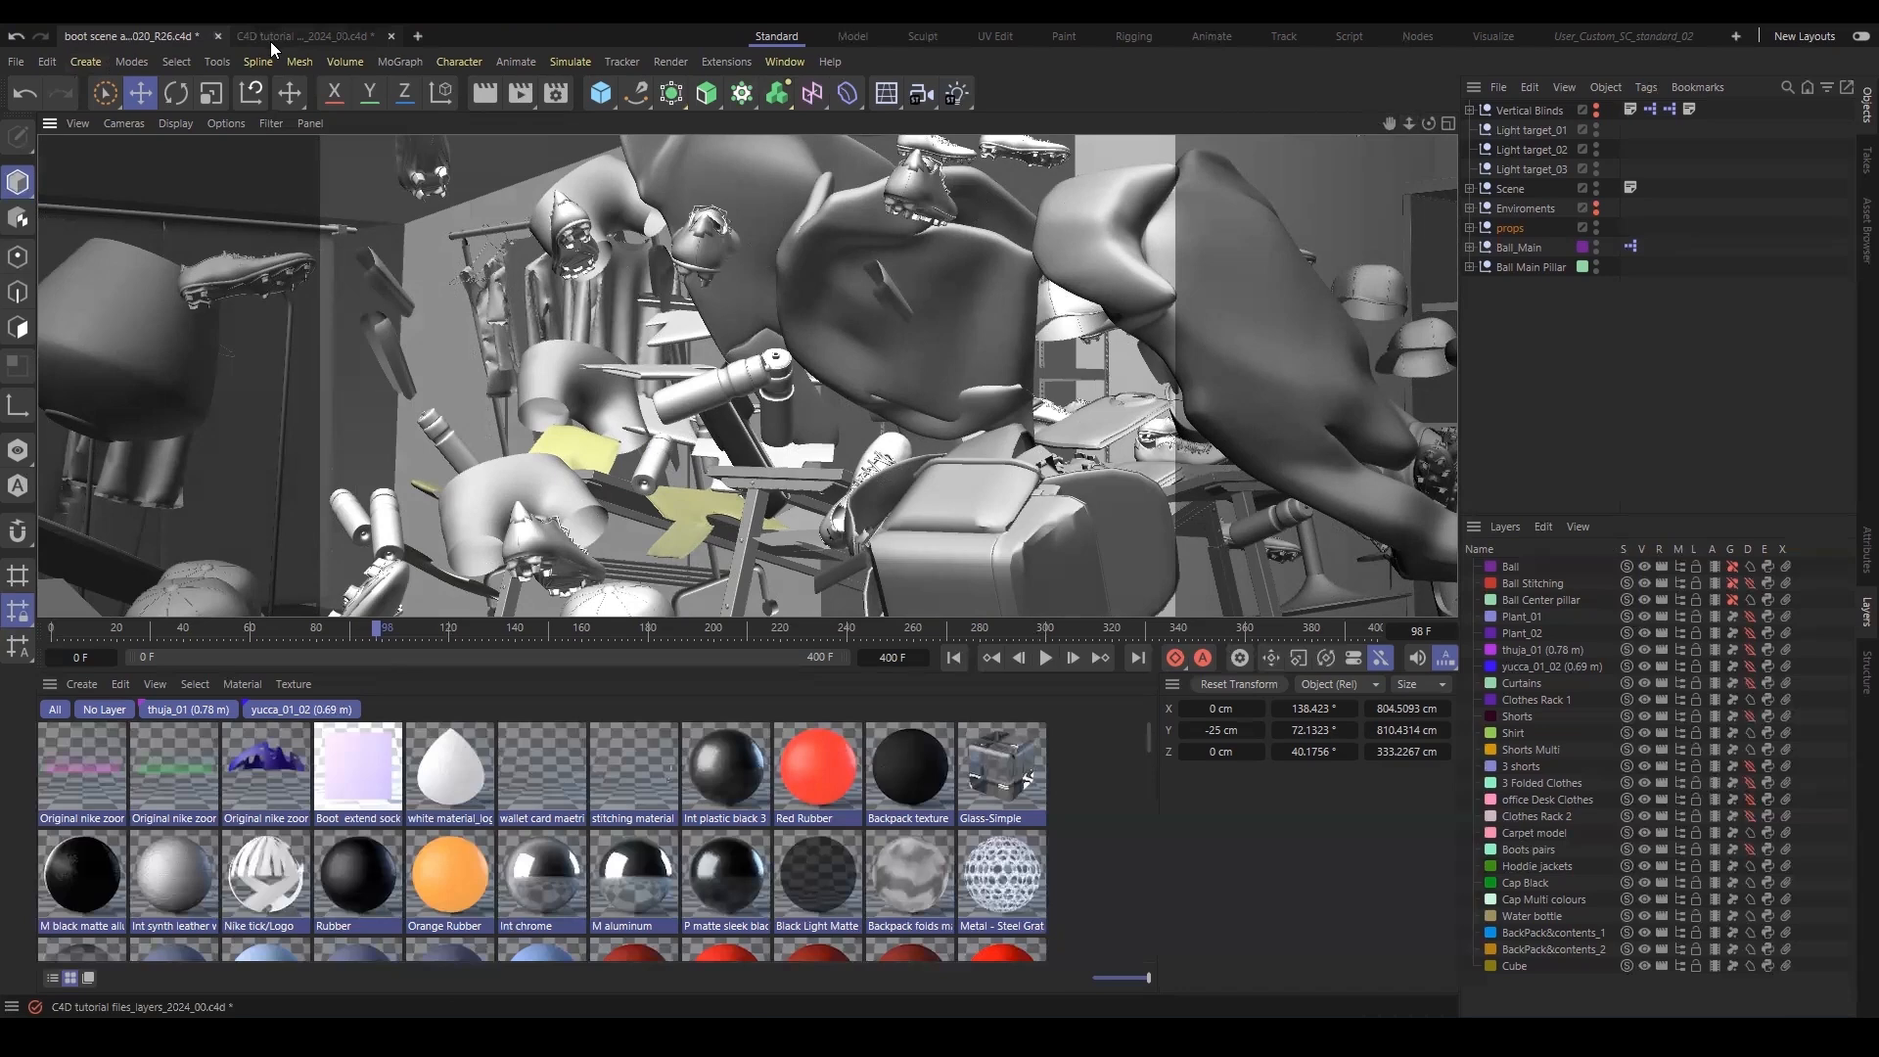
drag(1428, 124, 1478, 127)
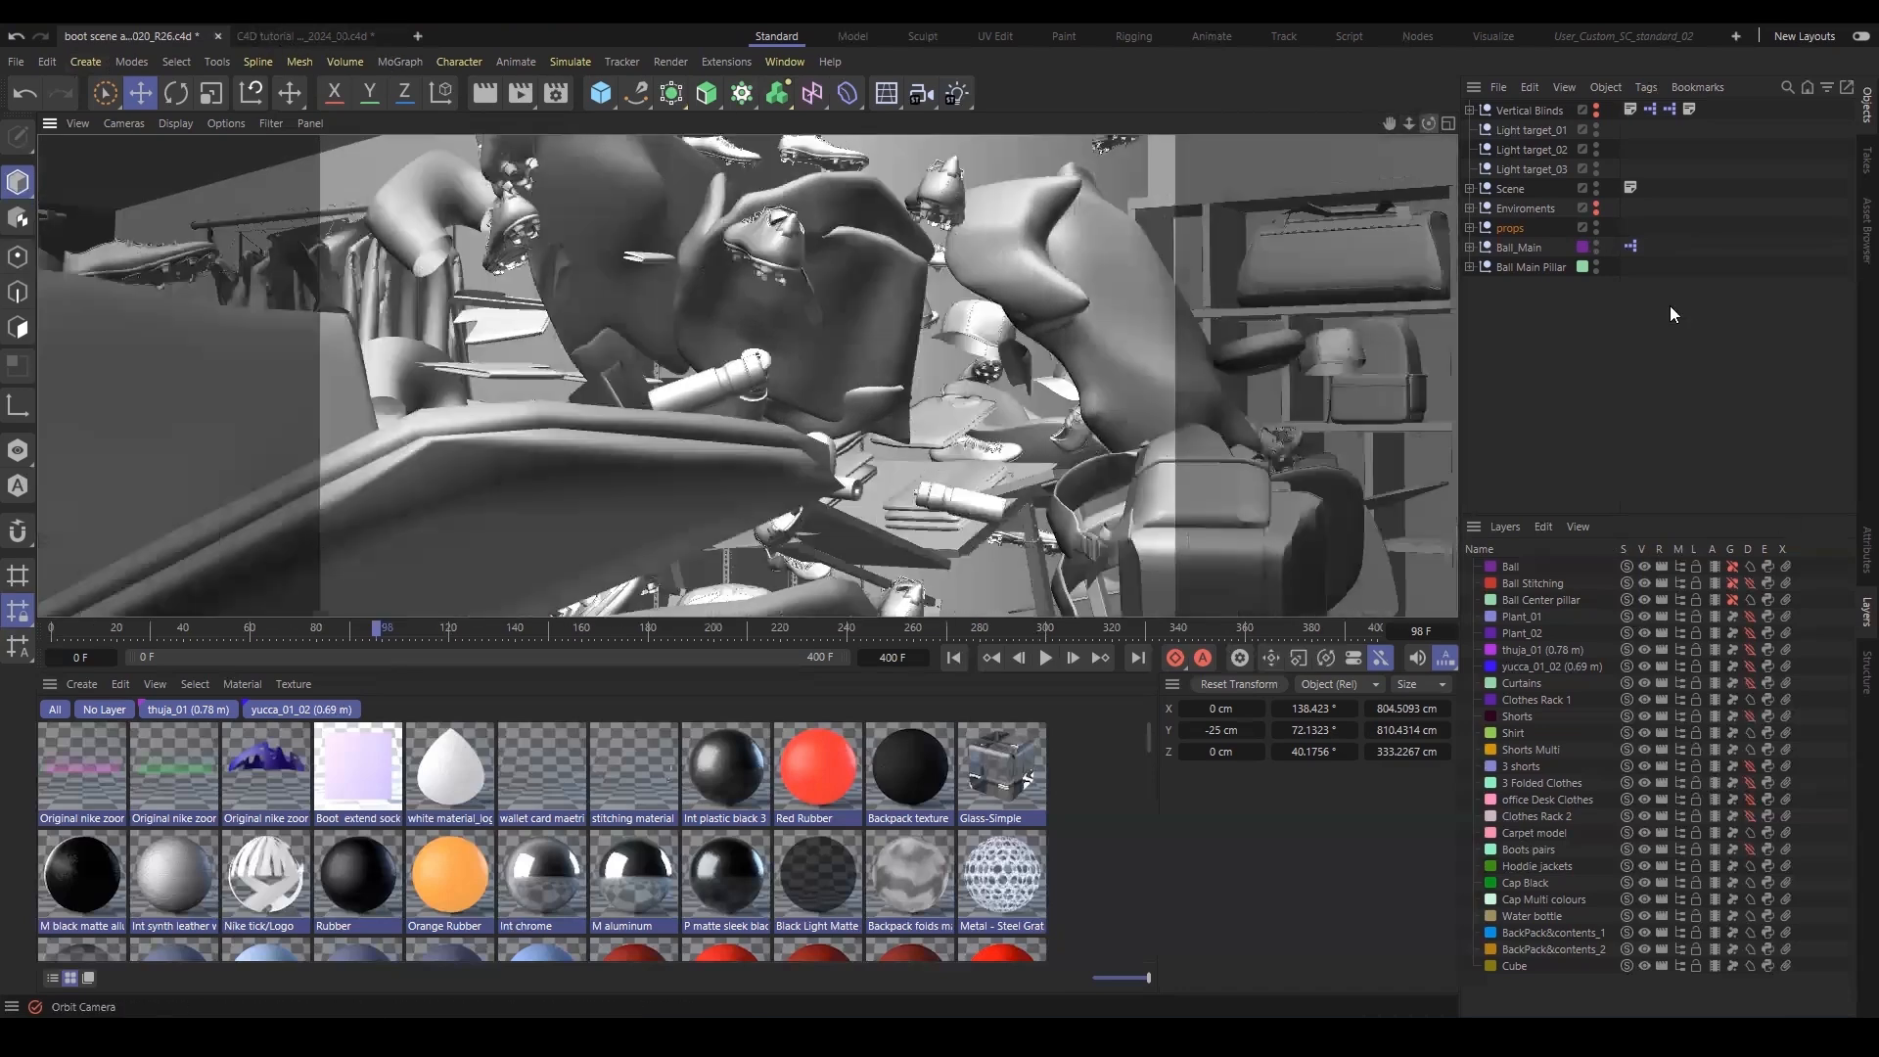
Disable generators and deformers on all layers of the boot scene and check viewport navigation.
click(1731, 765)
drag(1732, 618, 1742, 705)
drag(1428, 124, 1768, 949)
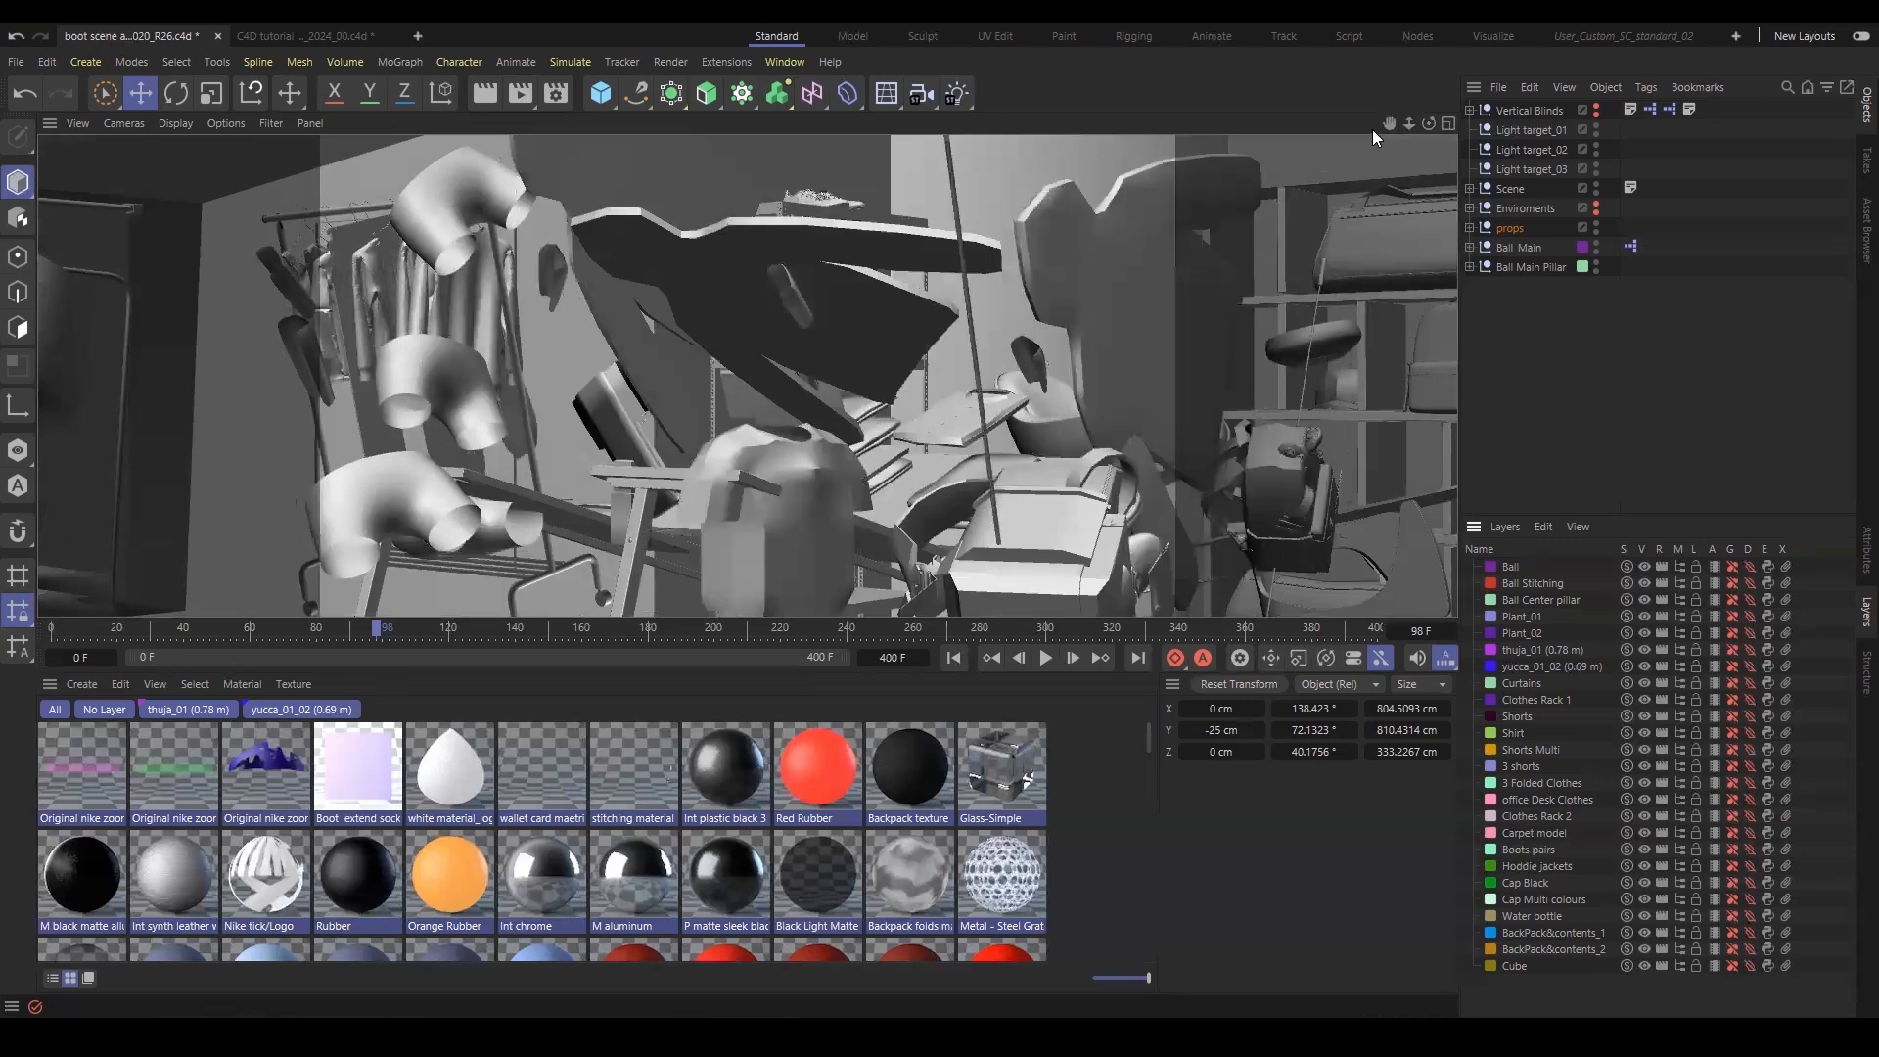
drag(1429, 123, 1267, 183)
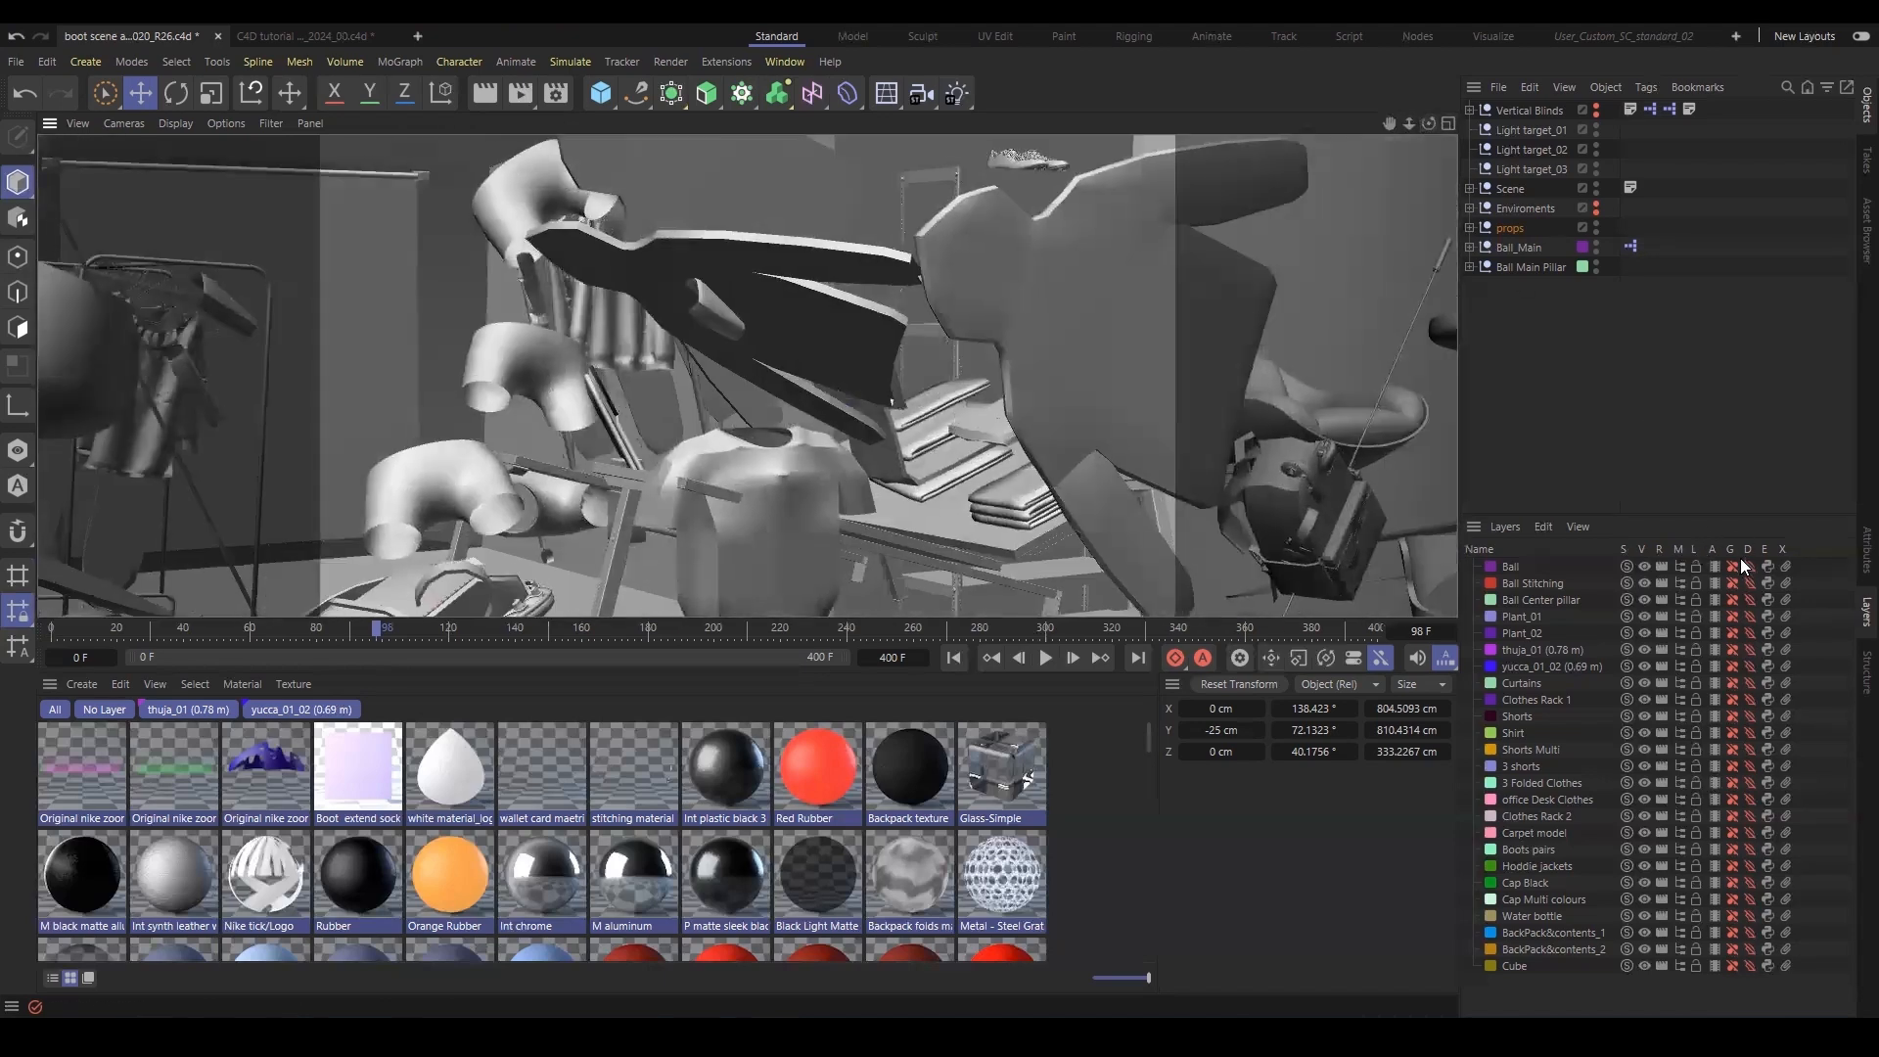
drag(1389, 123, 1515, 65)
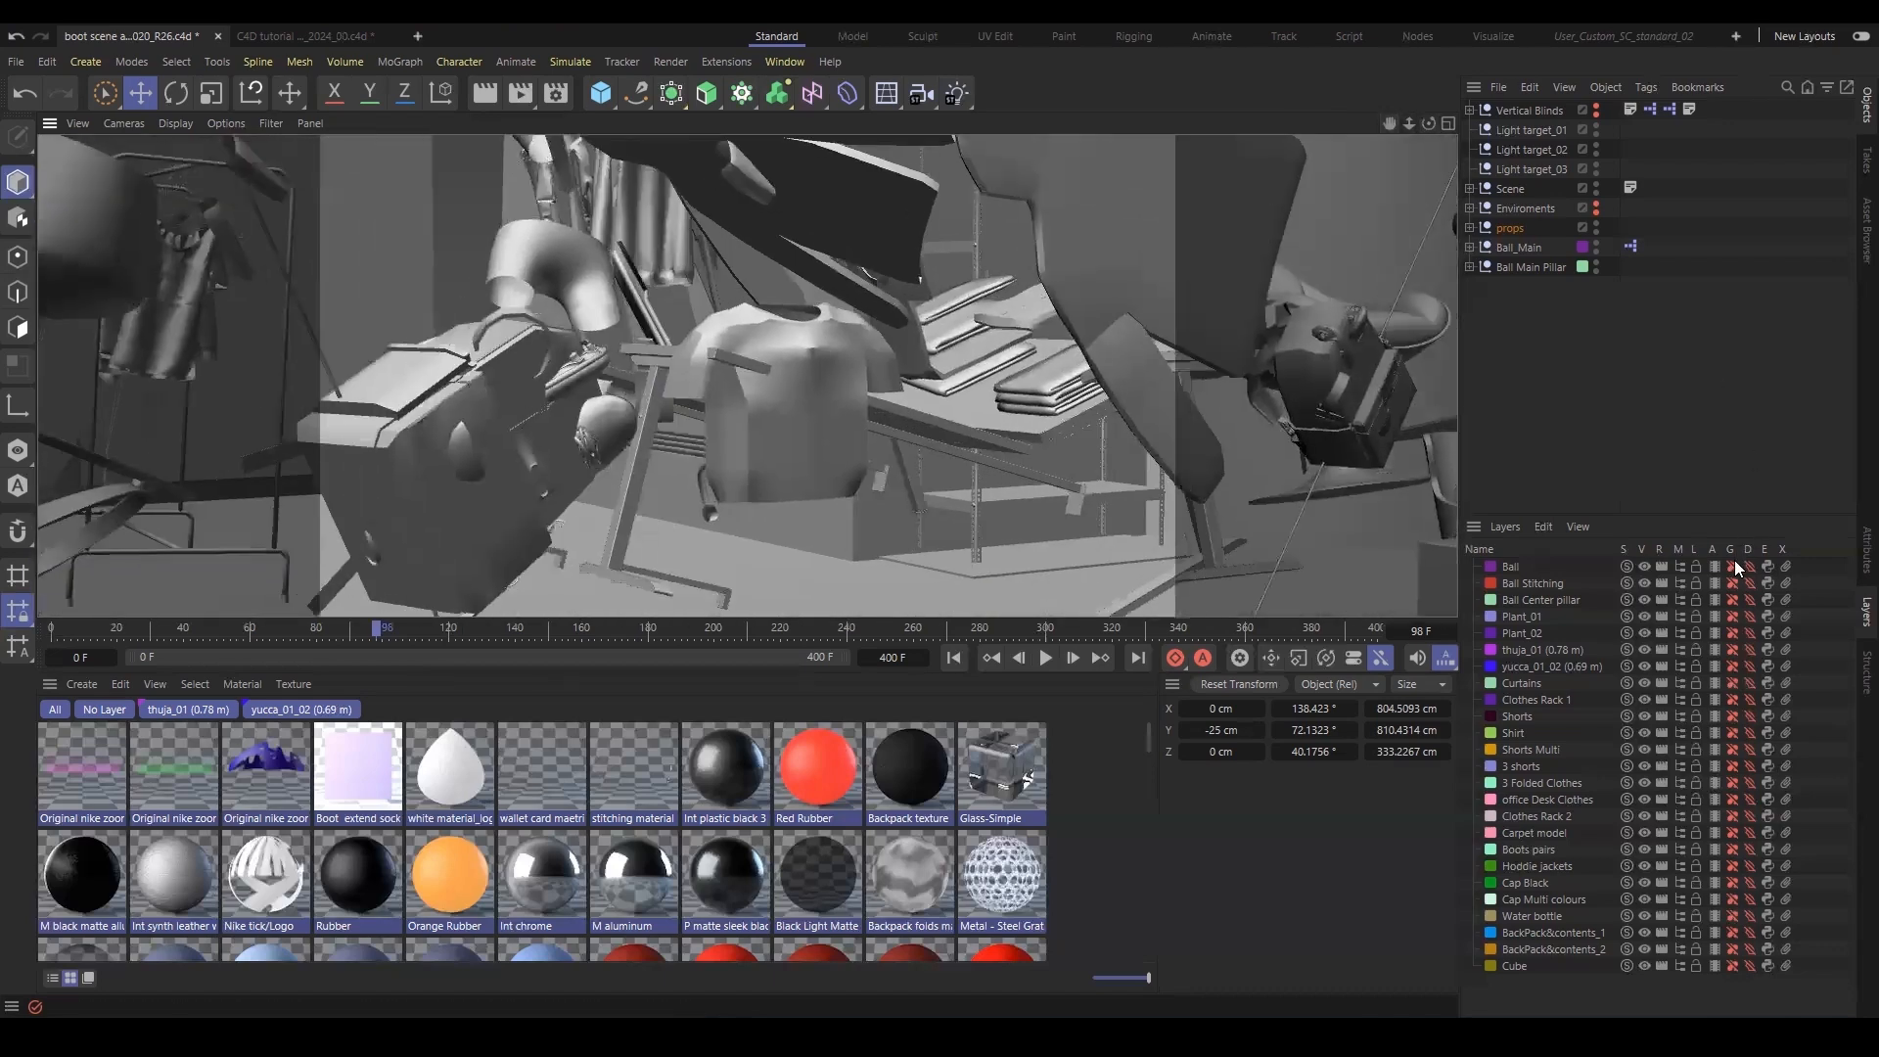
Enable generators and deformers on every layer of the boot scene, from Ball down to Cube.
drag(1734, 567, 1744, 951)
drag(1750, 566, 1751, 967)
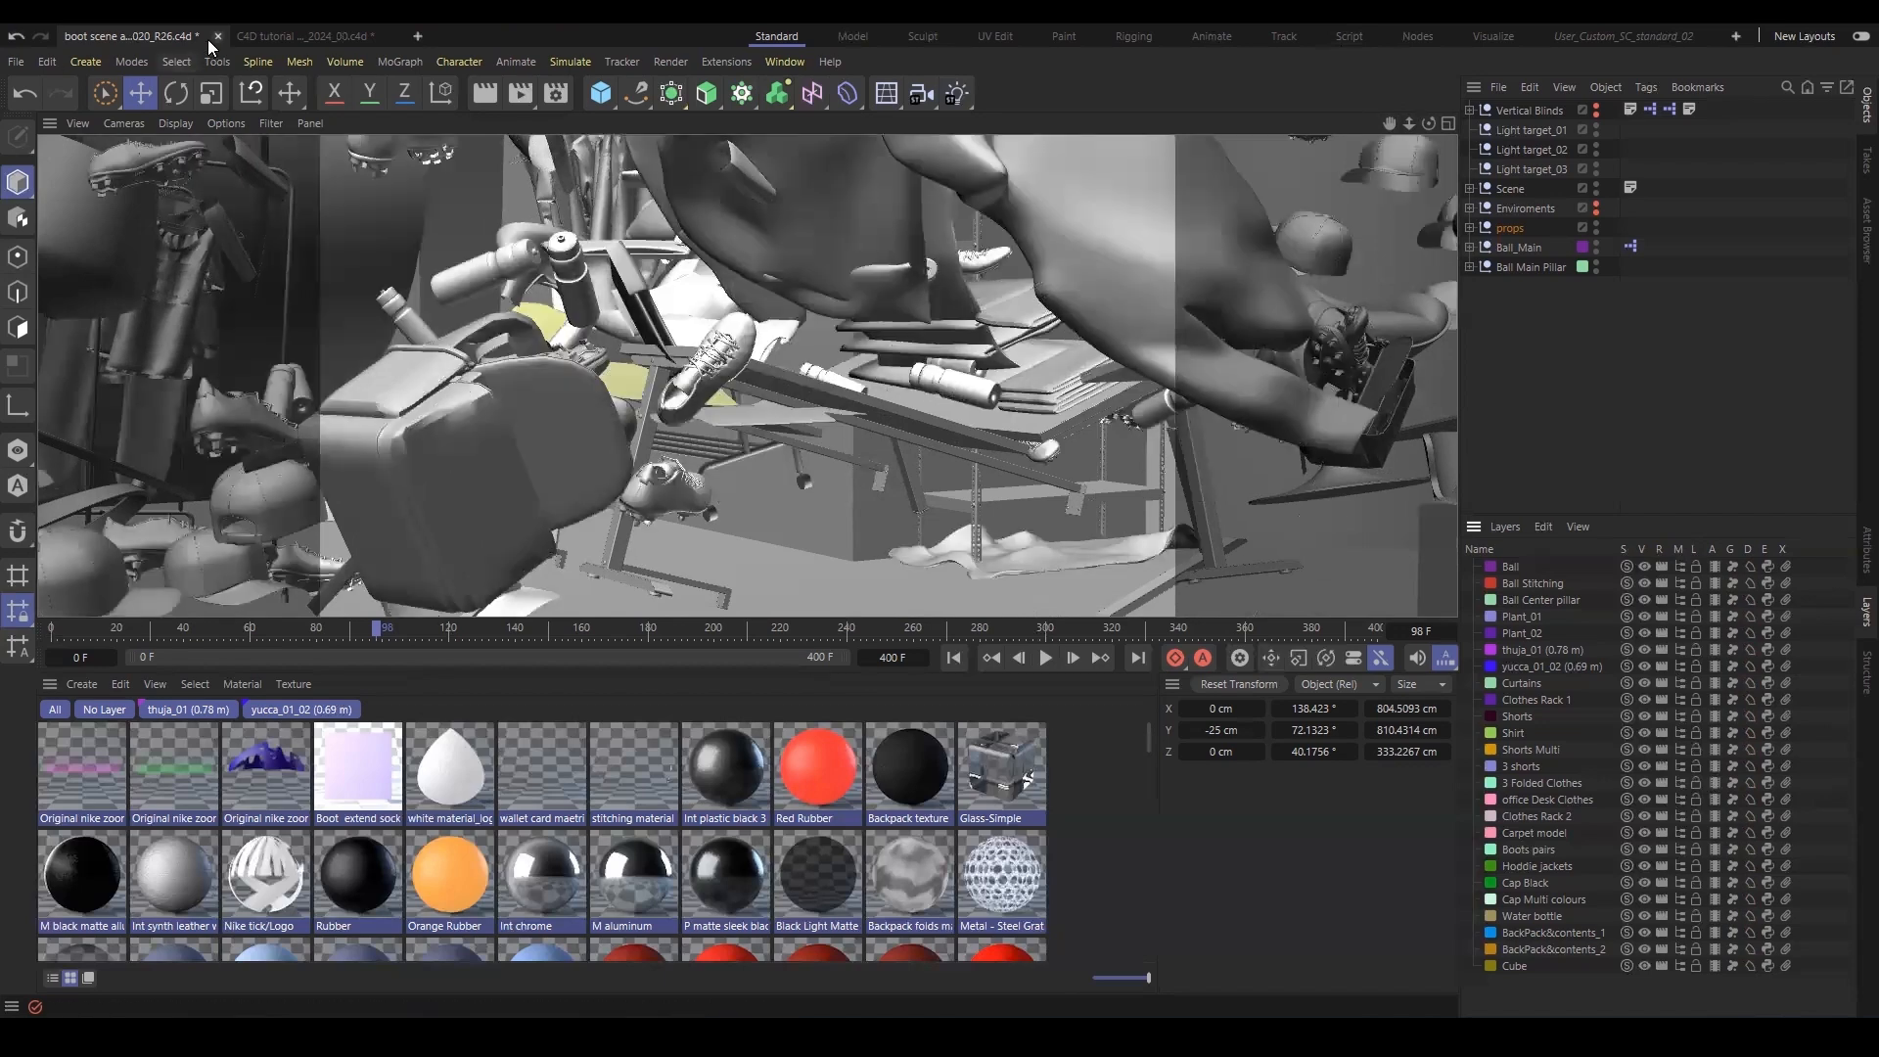
Switch to the C4D tutorial layers scene, enlarge the viewport and inspect the Null's child hierarchy.
click(272, 36)
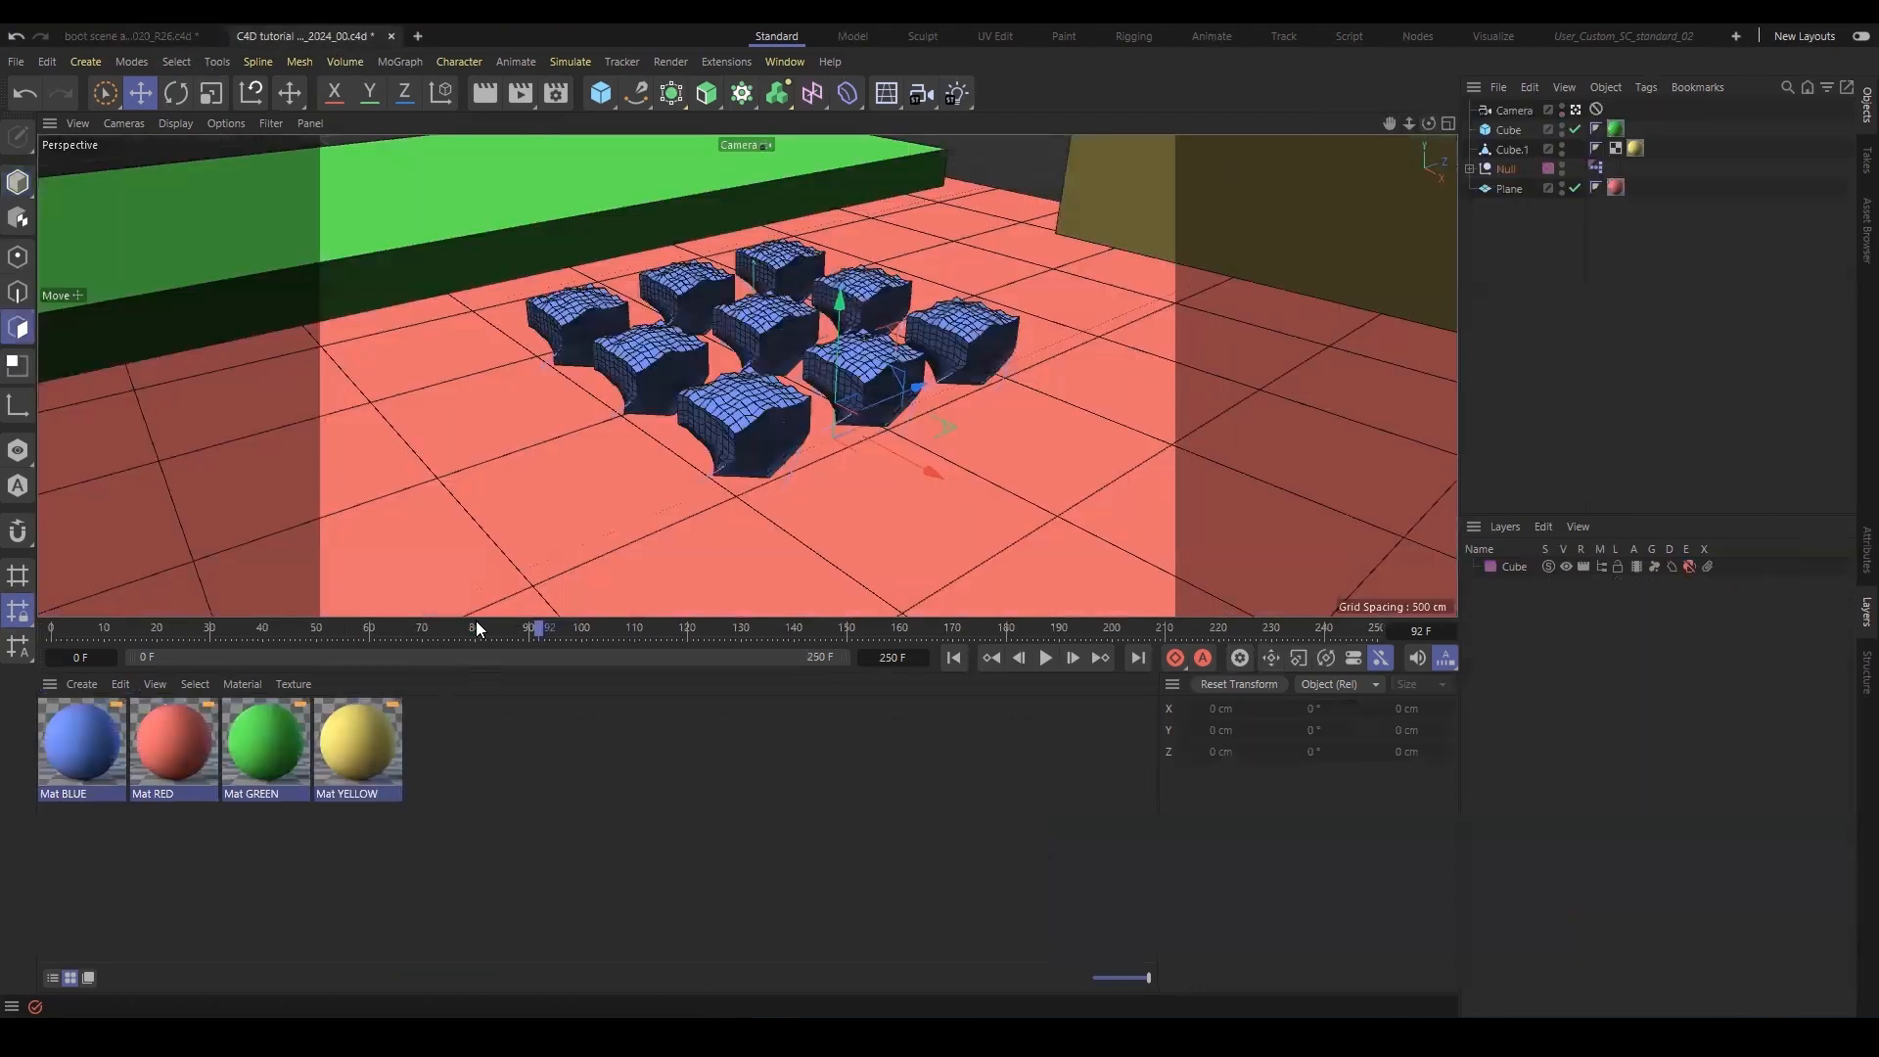
drag(479, 672, 461, 874)
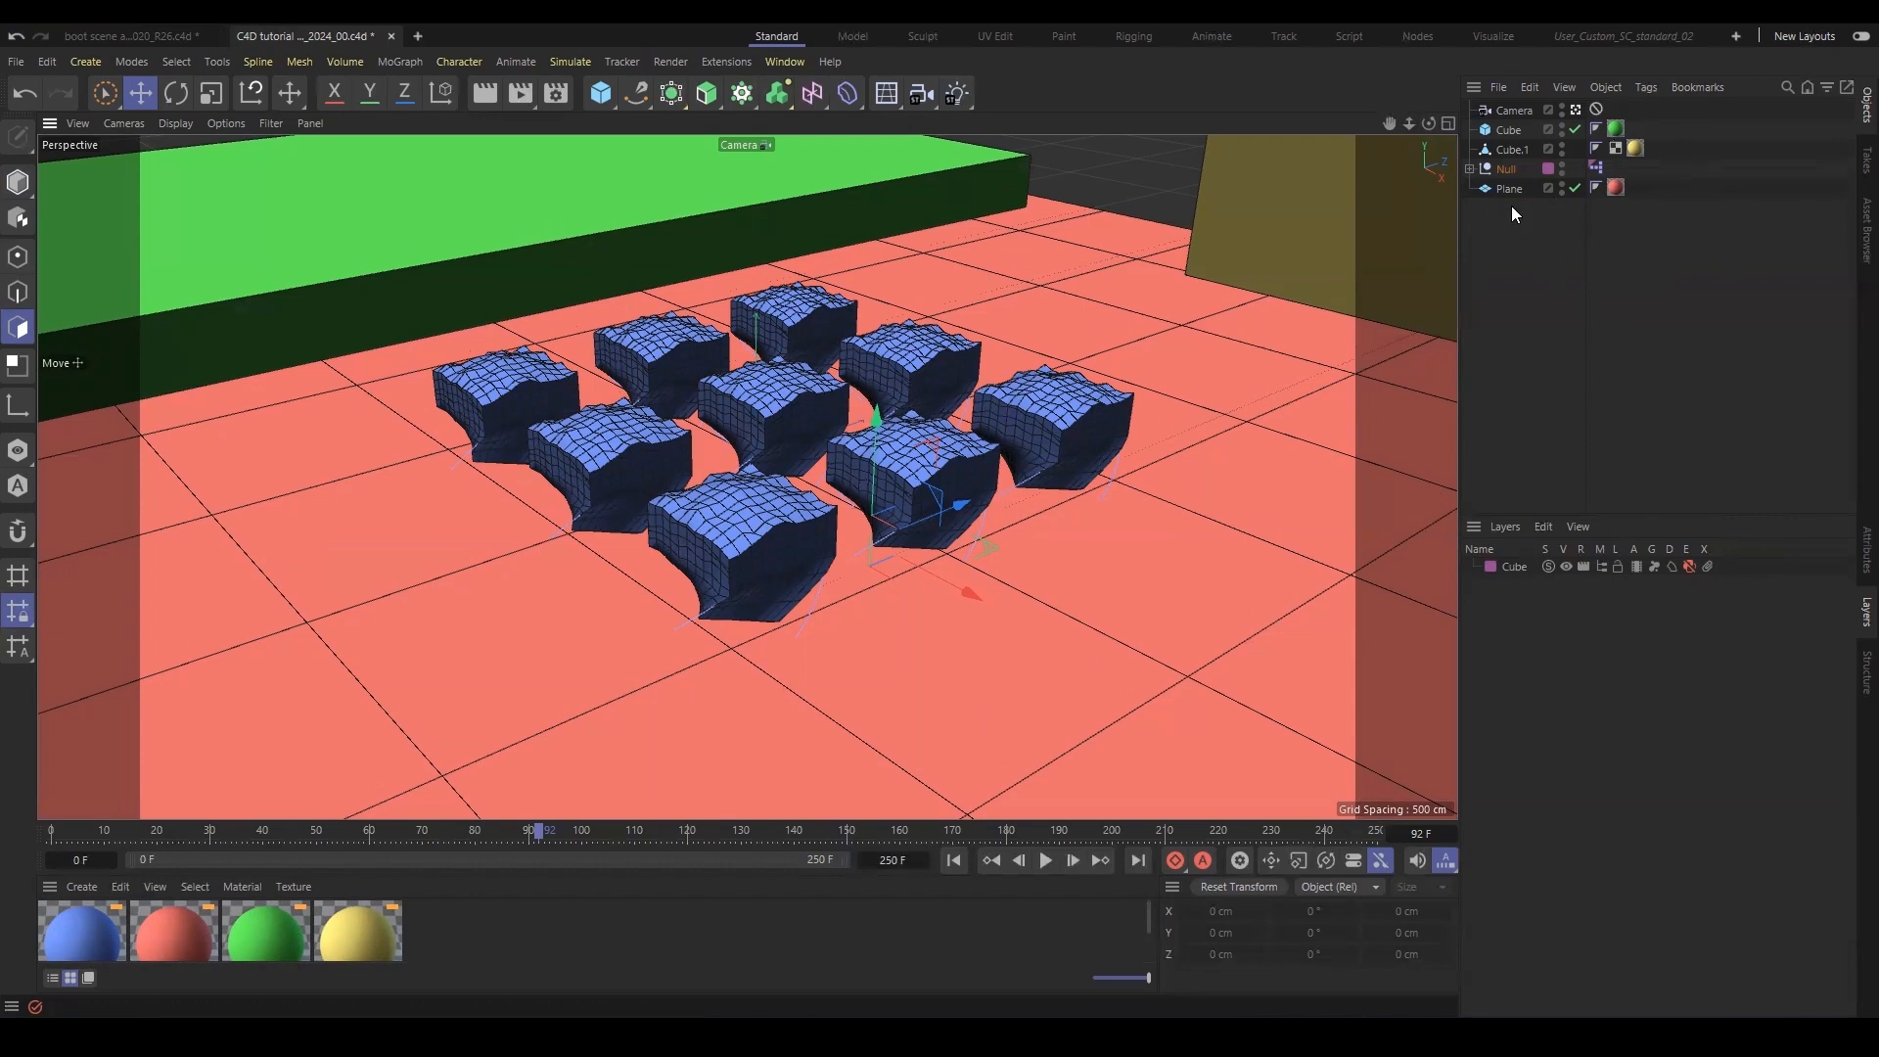
click(1470, 168)
click(1470, 168)
click(1469, 168)
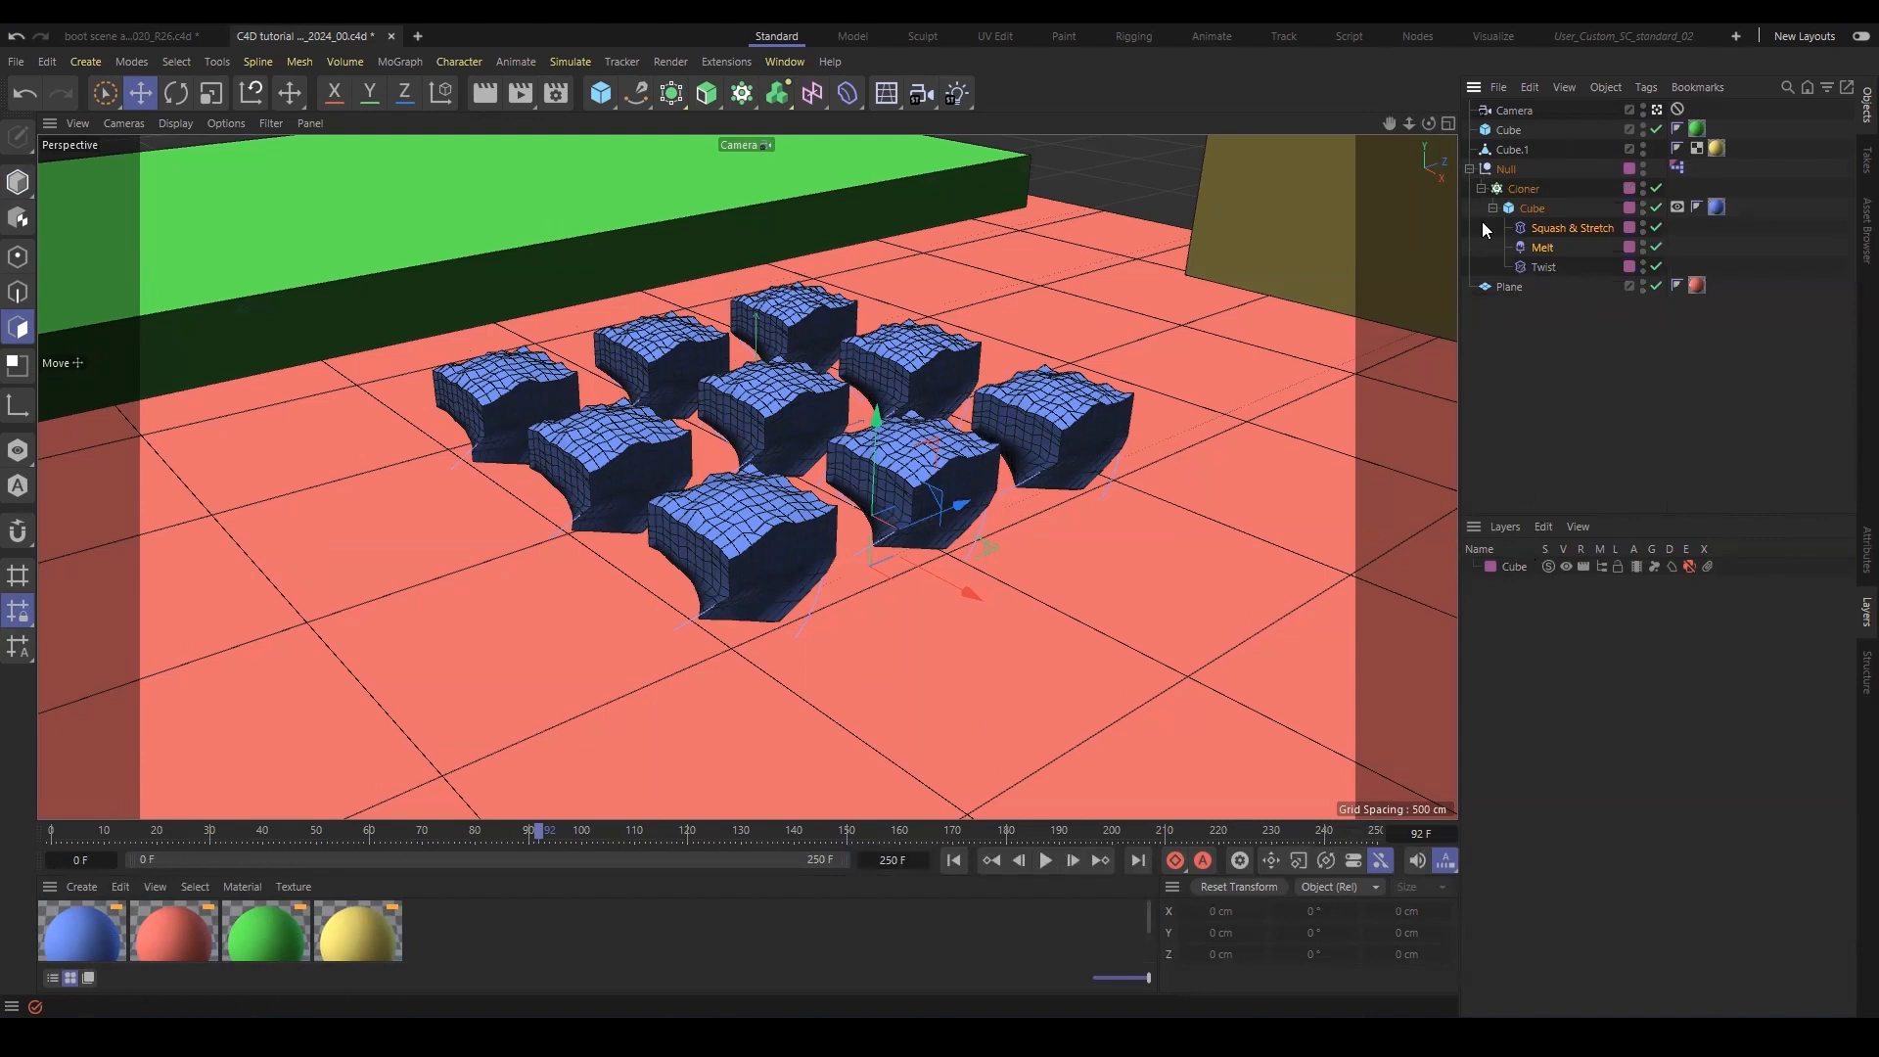
click(1469, 168)
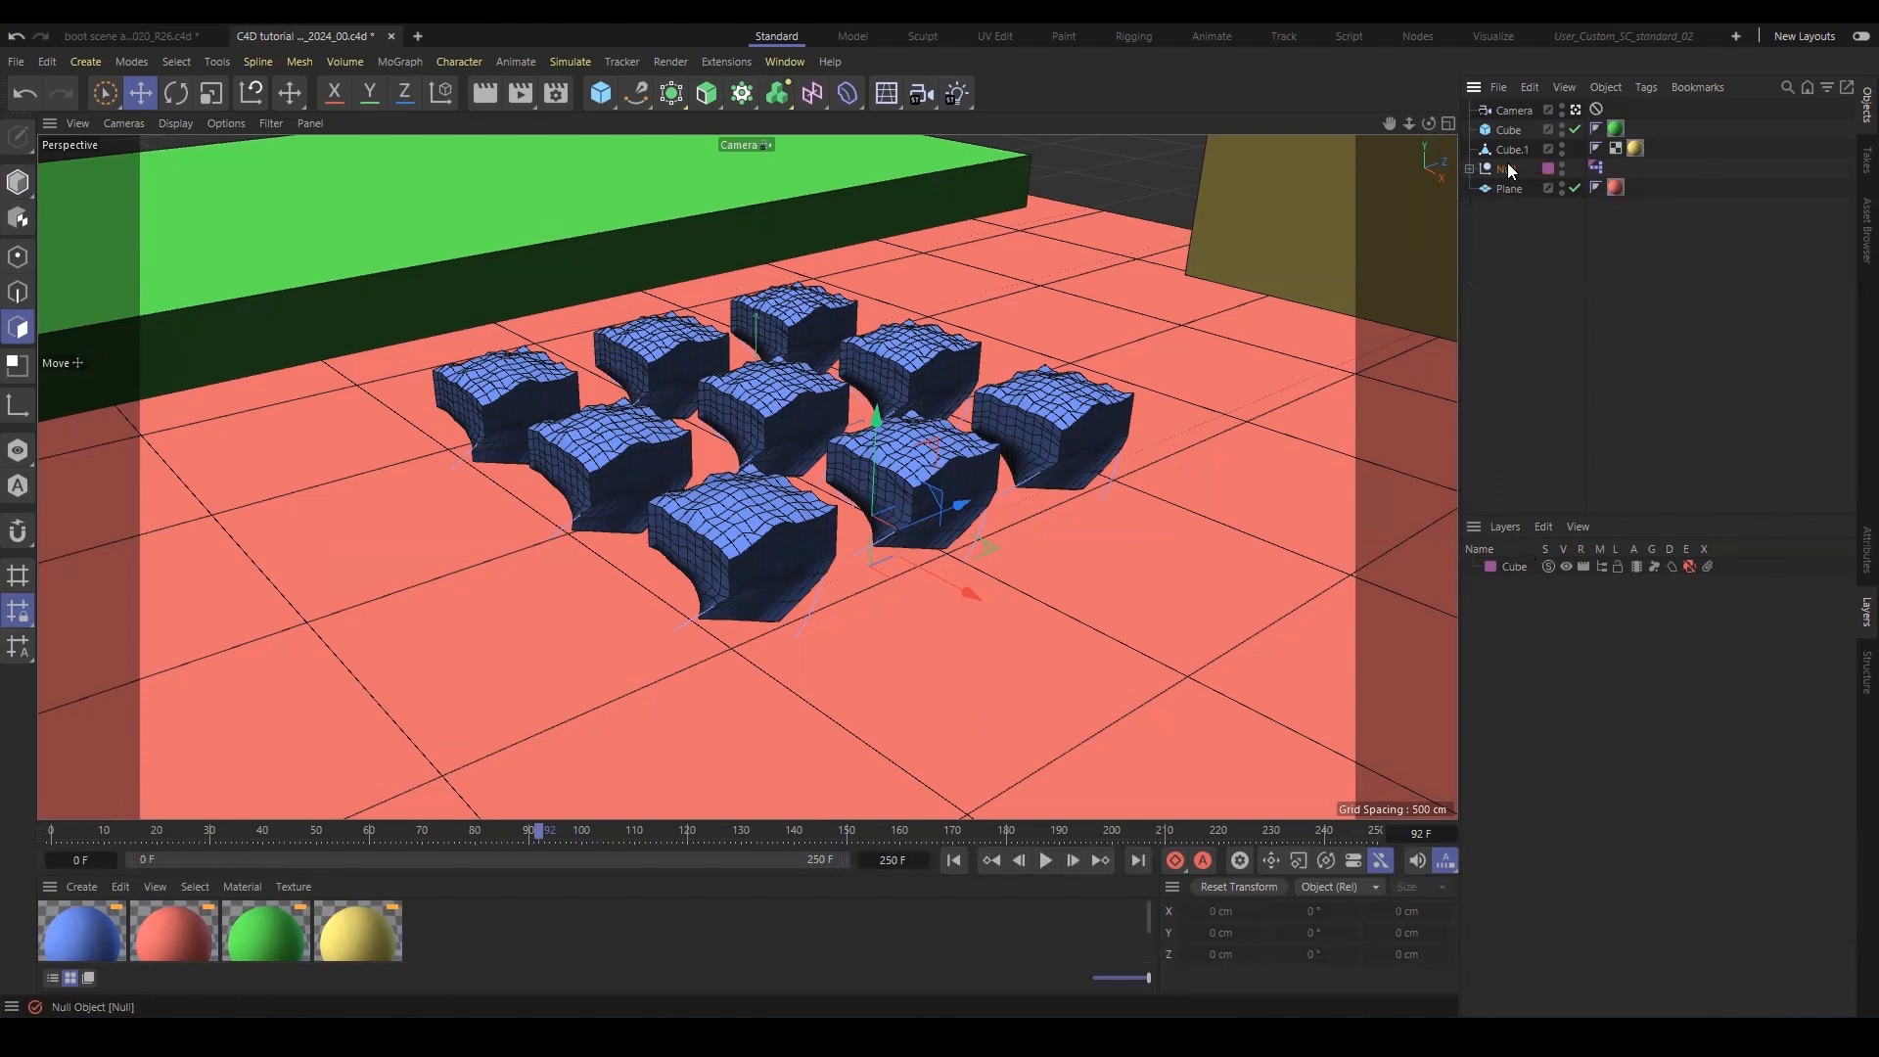
Assign the green Cube object to a new layer and rename that layer Cube 2.
click(1507, 133)
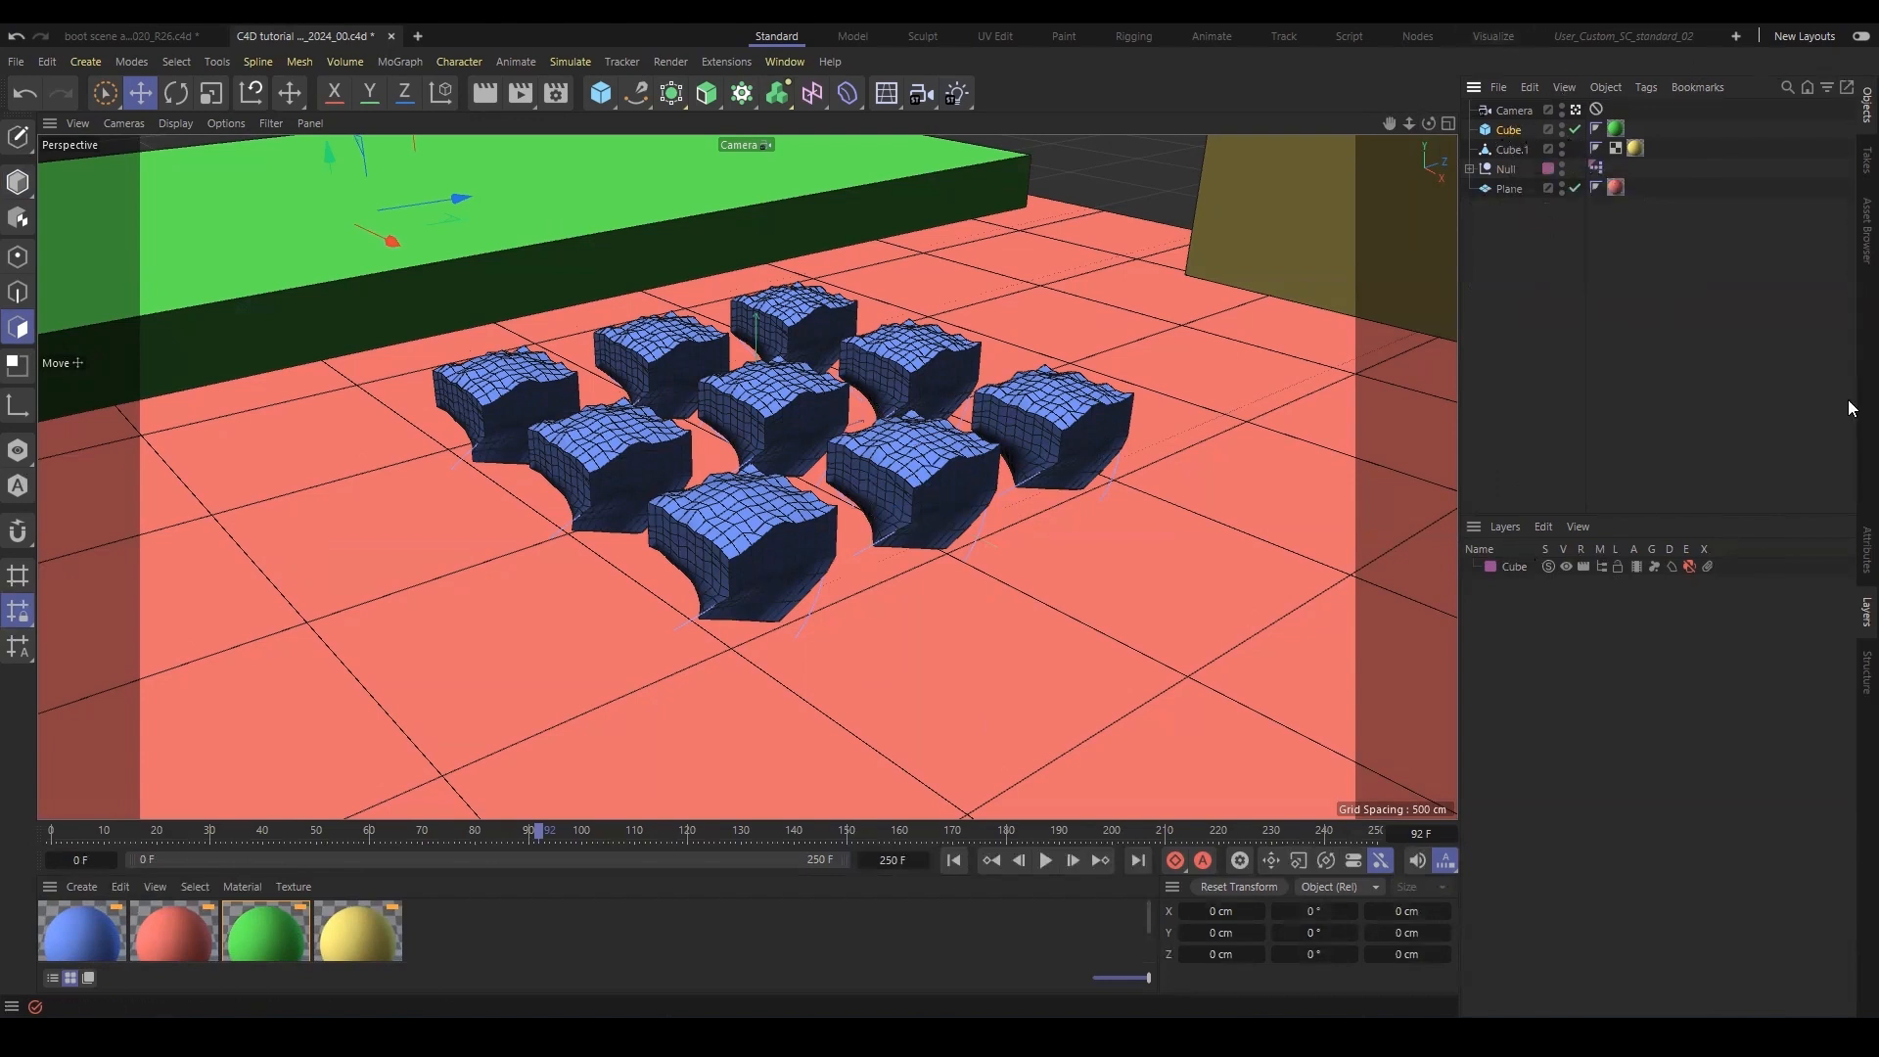
right_click(1510, 128)
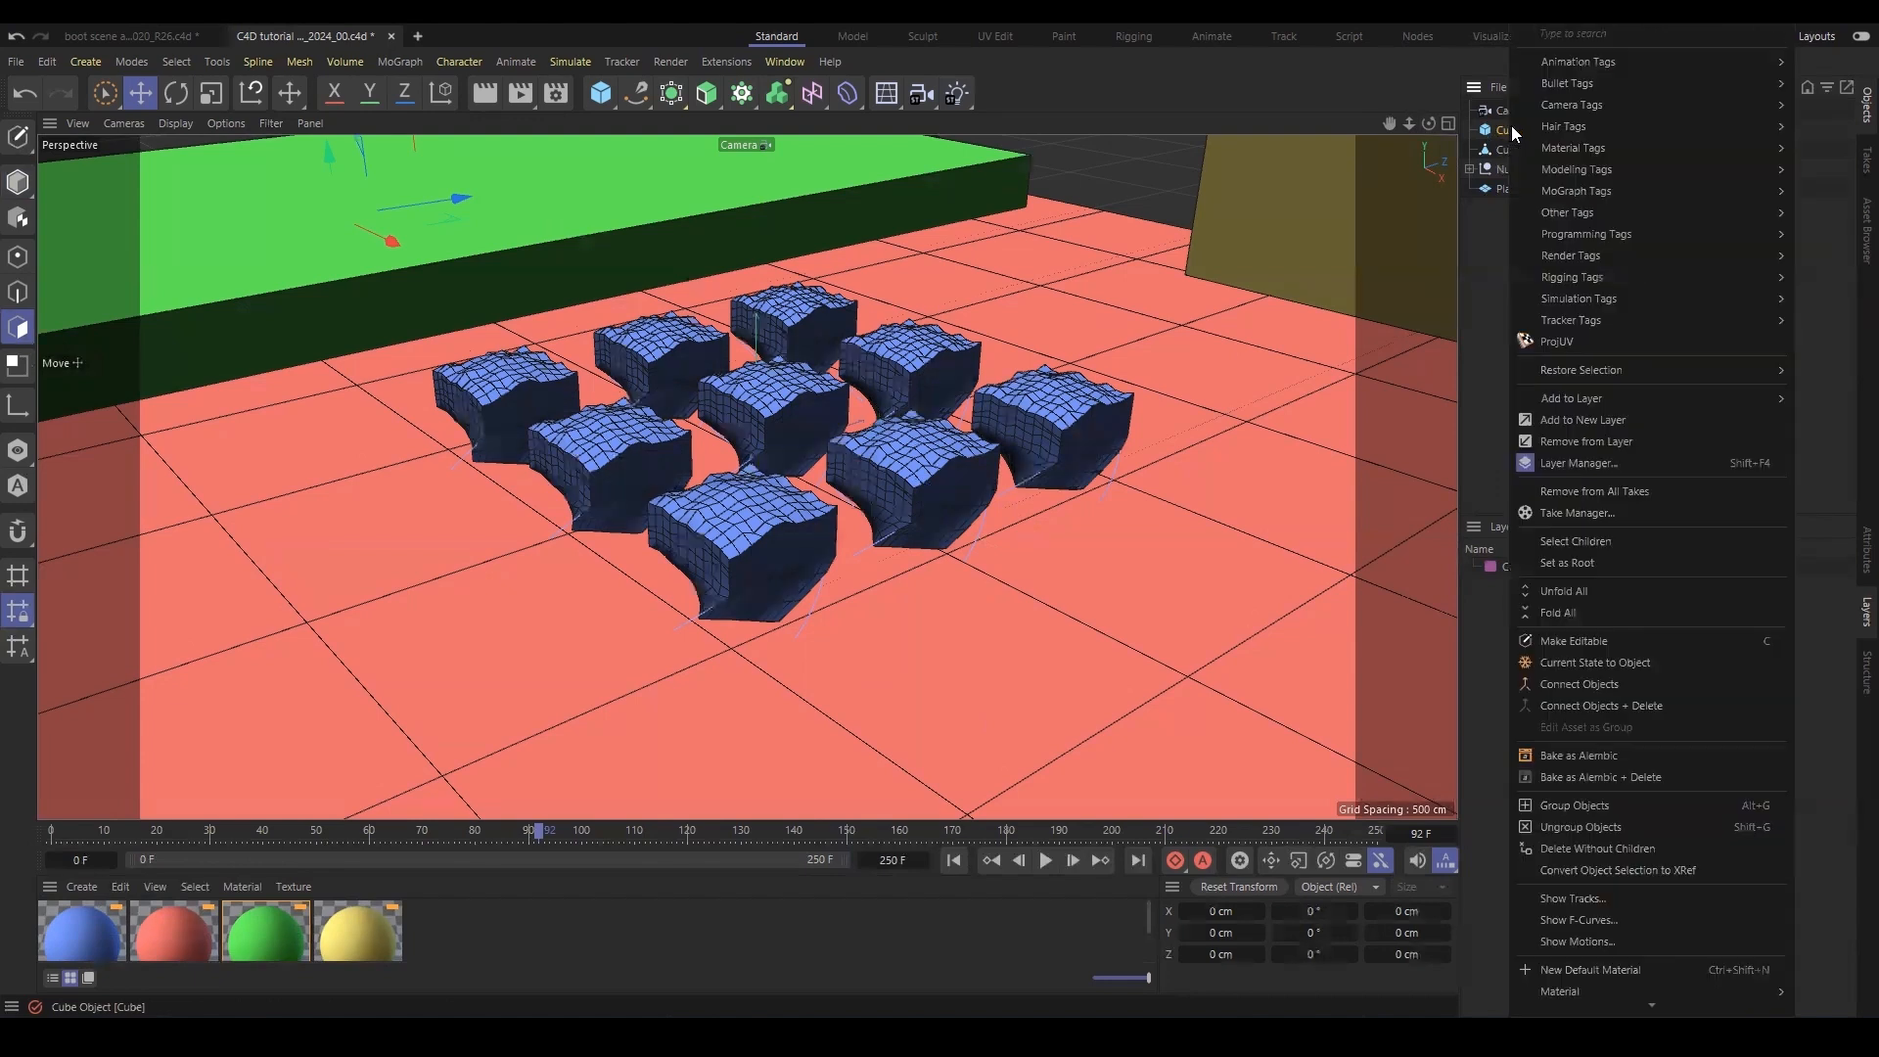
click(1666, 417)
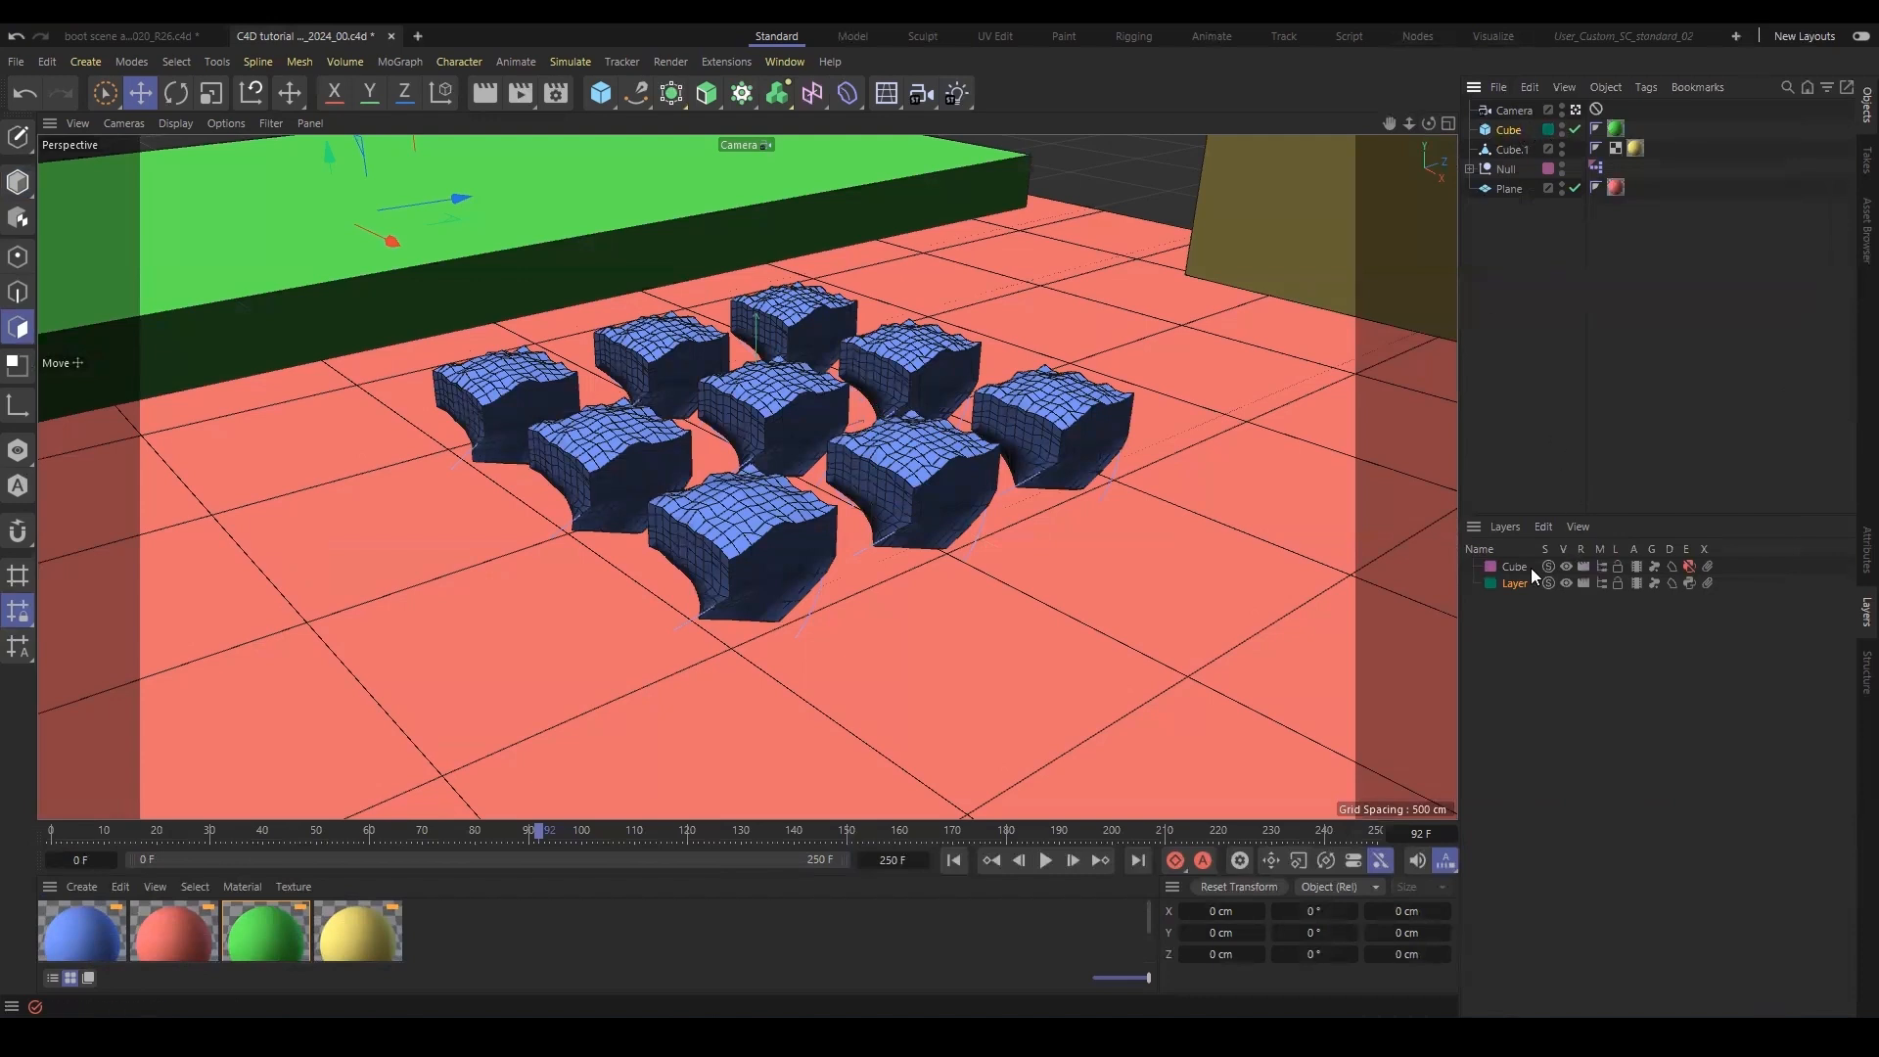
click(1852, 556)
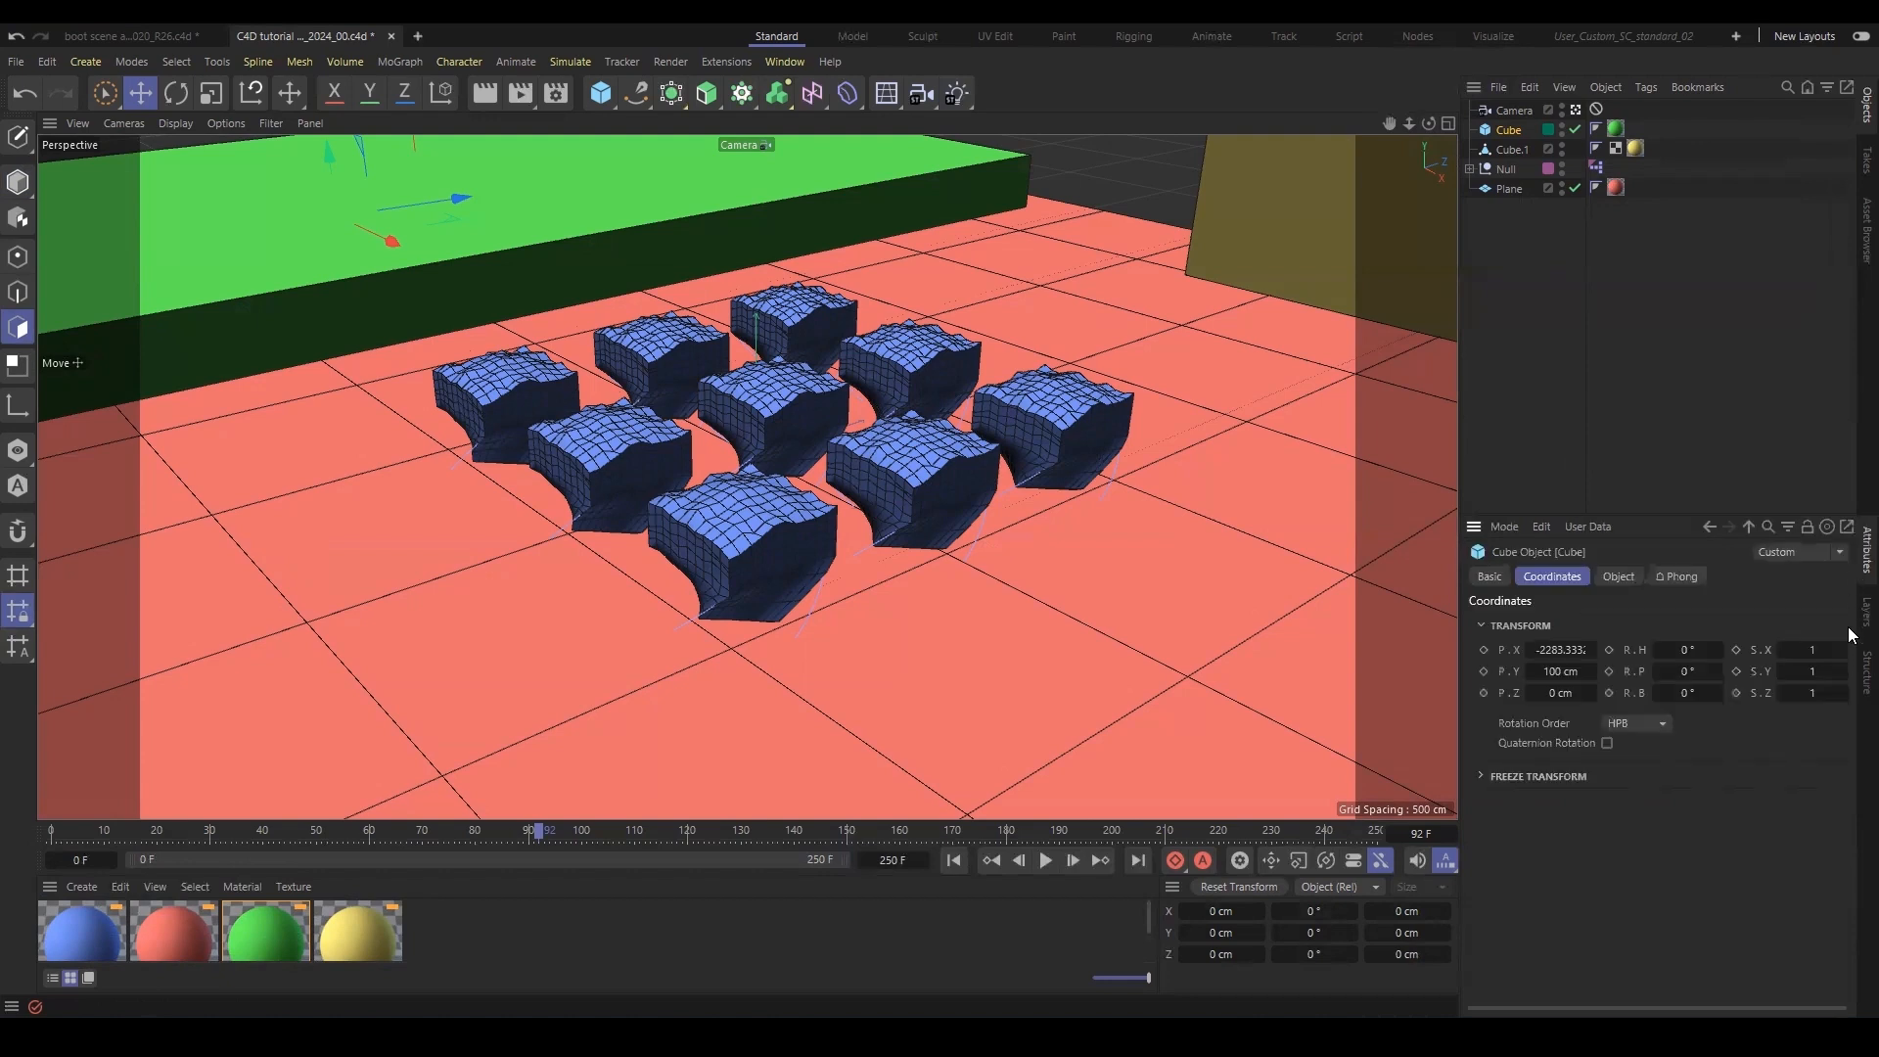
click(1852, 629)
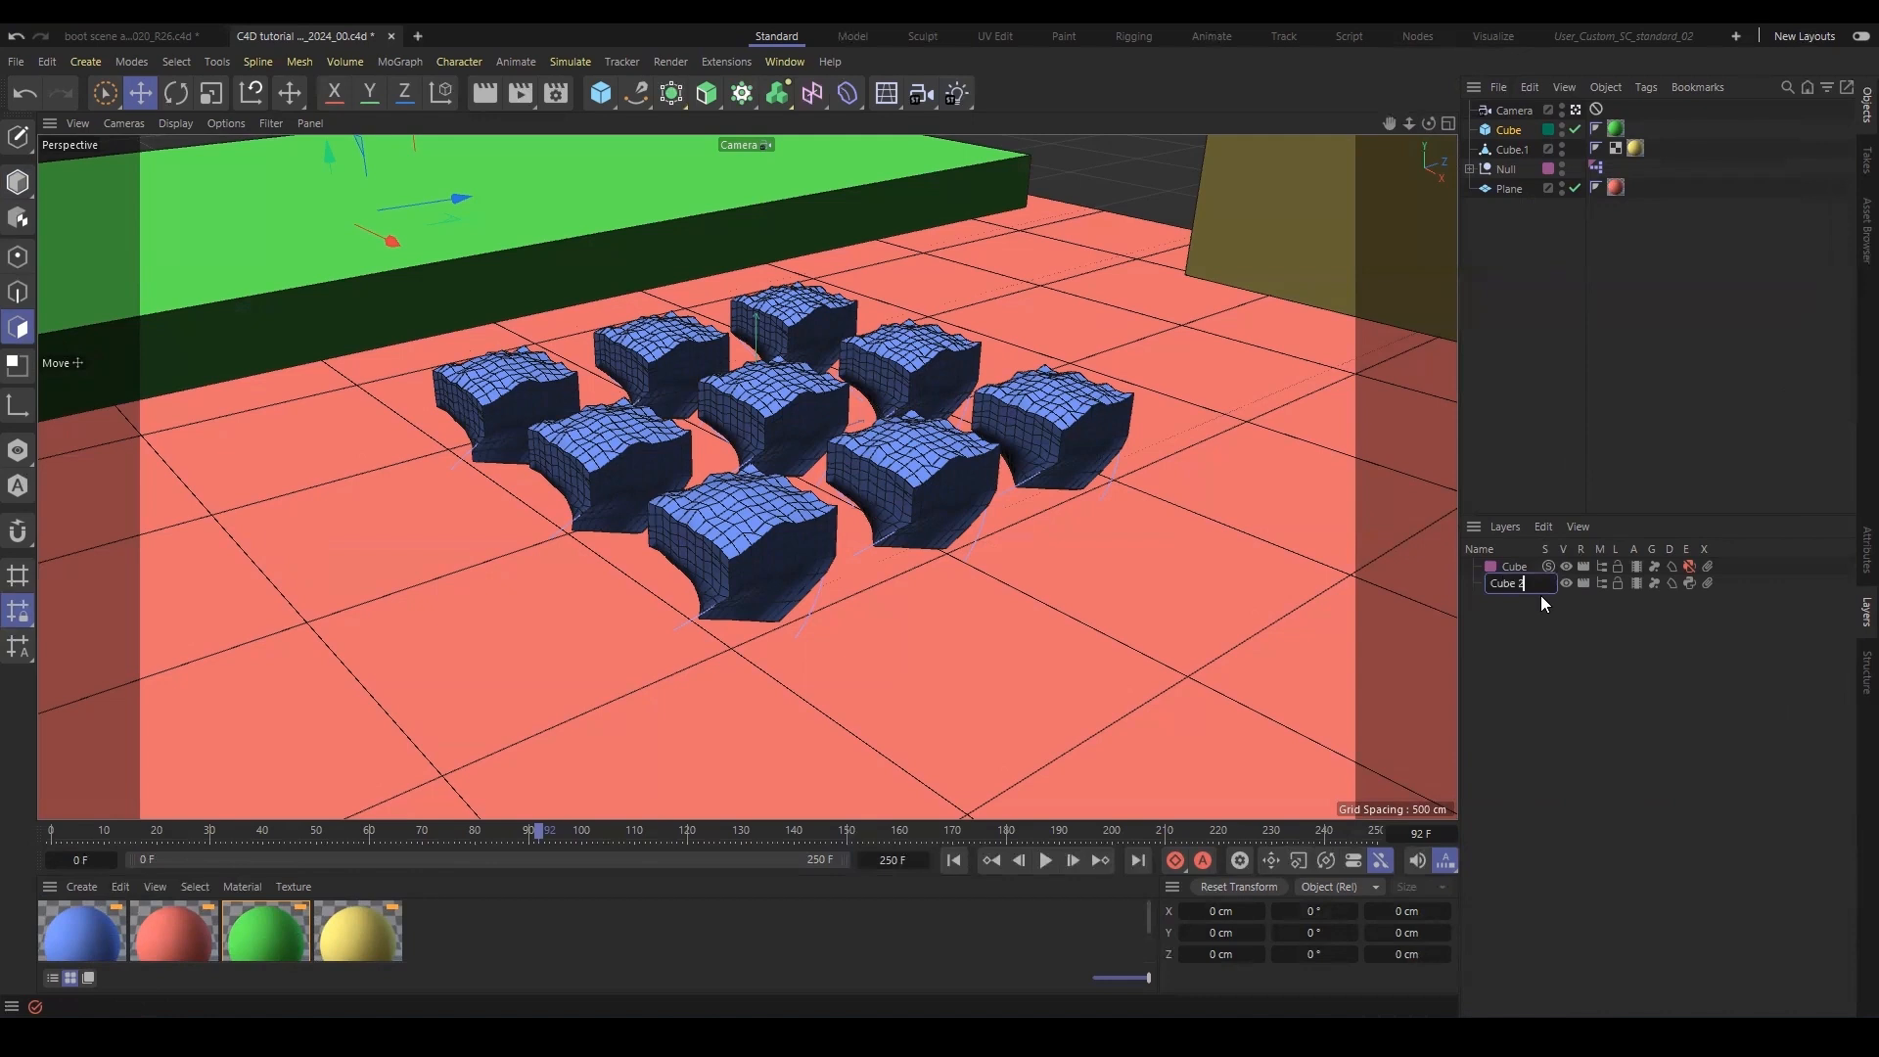
key(Return)
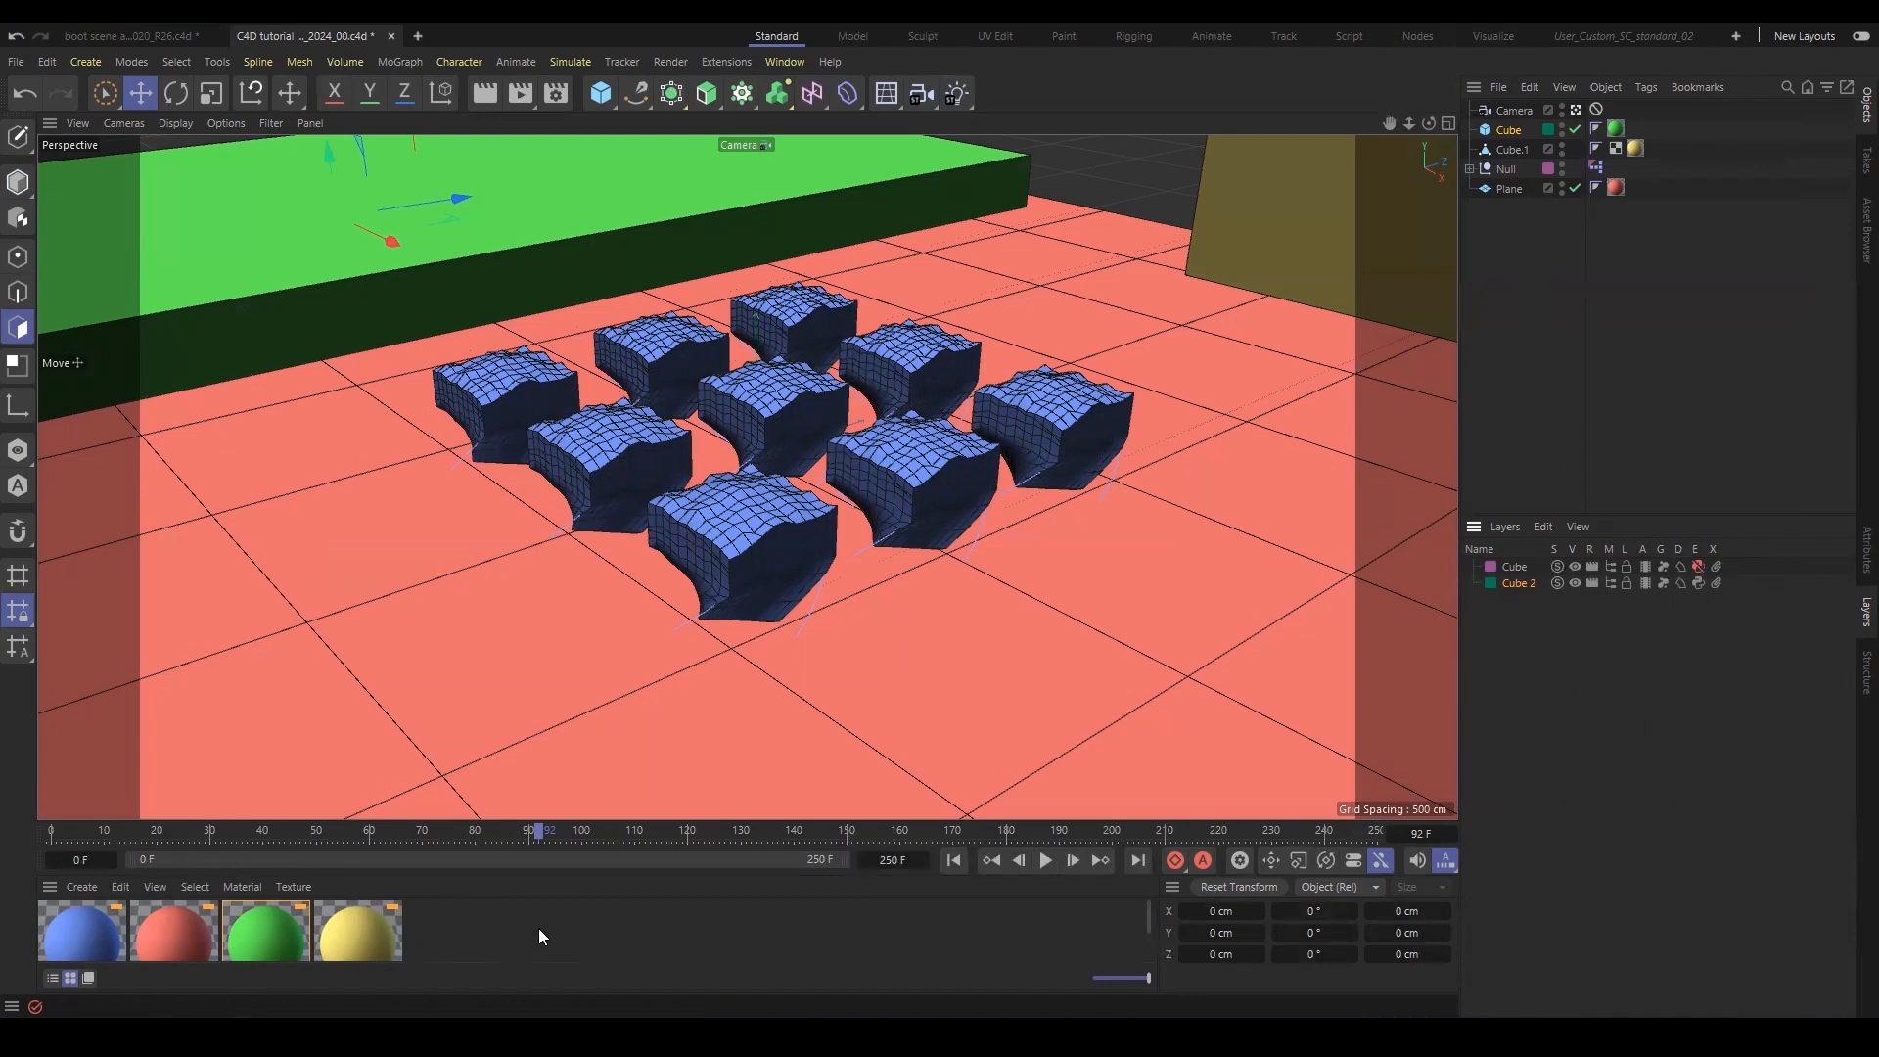
Enable expressions on the Cube layer and play the animation from frame 0.
drag(532, 833, 138, 832)
click(1696, 568)
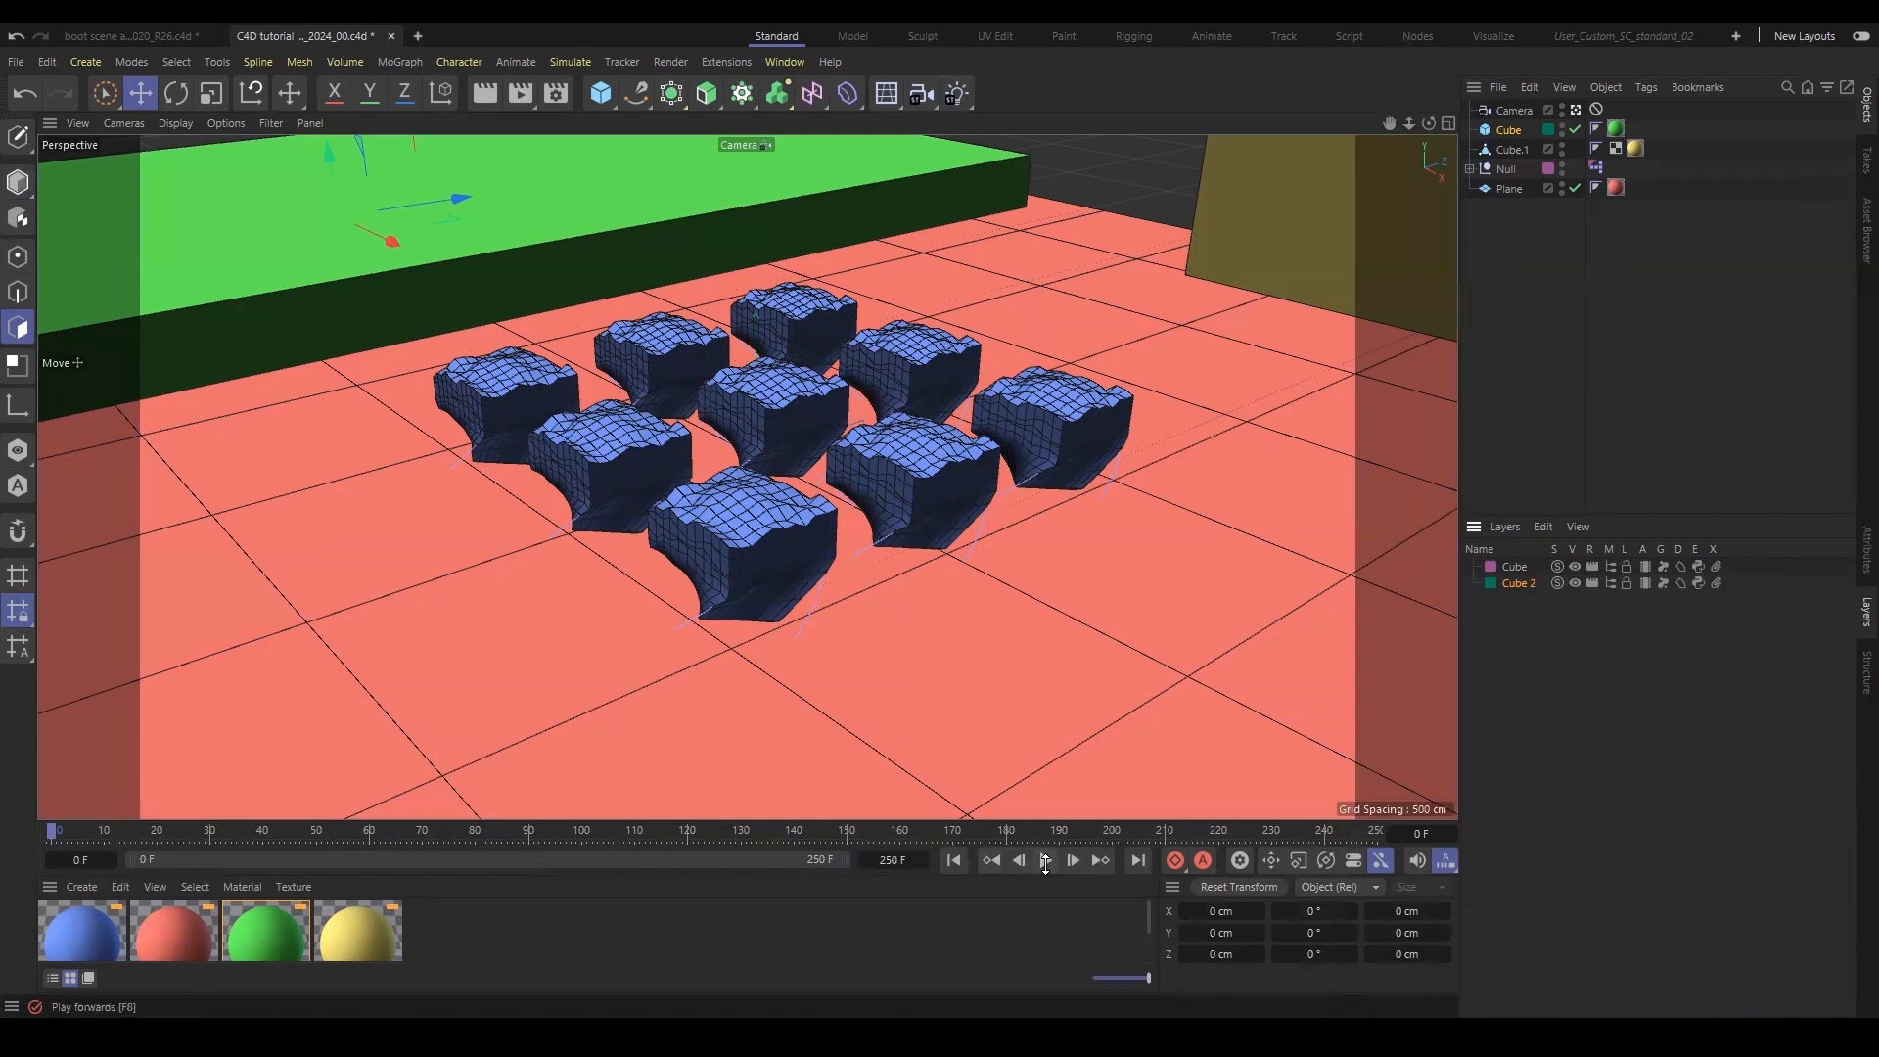
click(1045, 860)
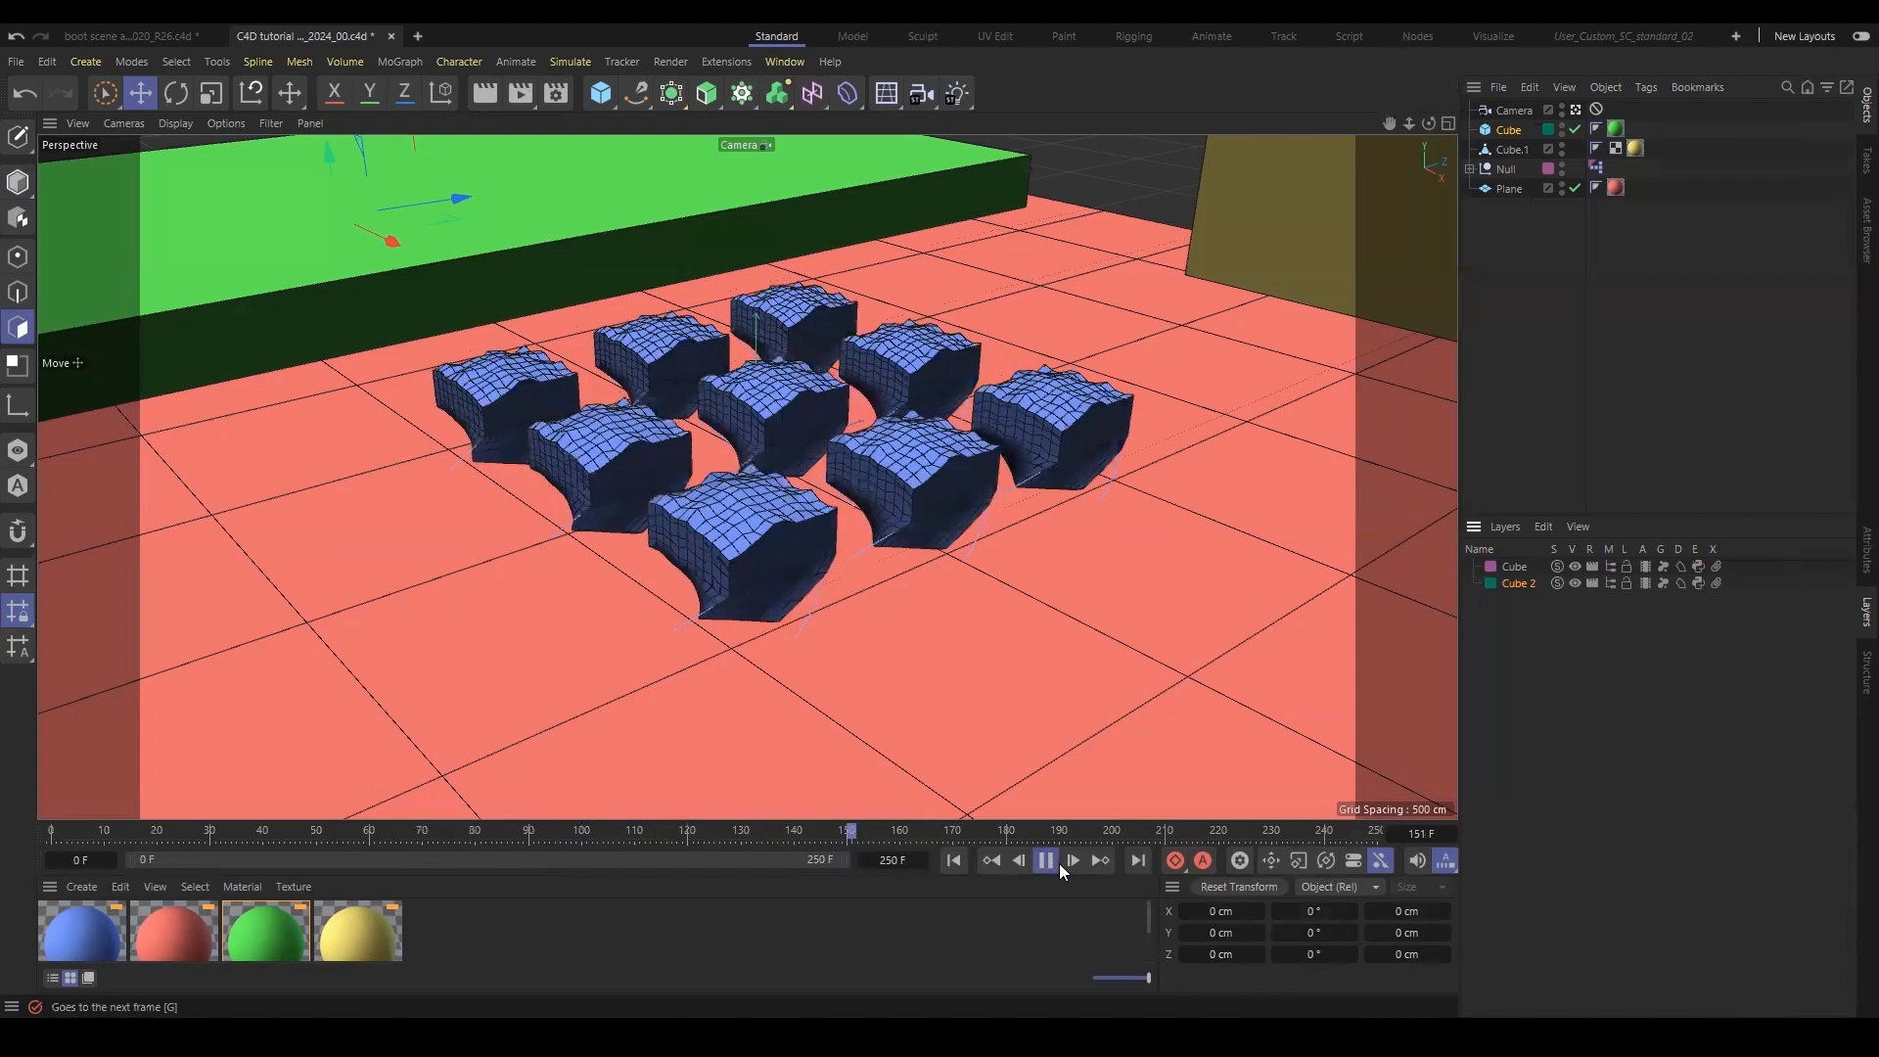
click(953, 860)
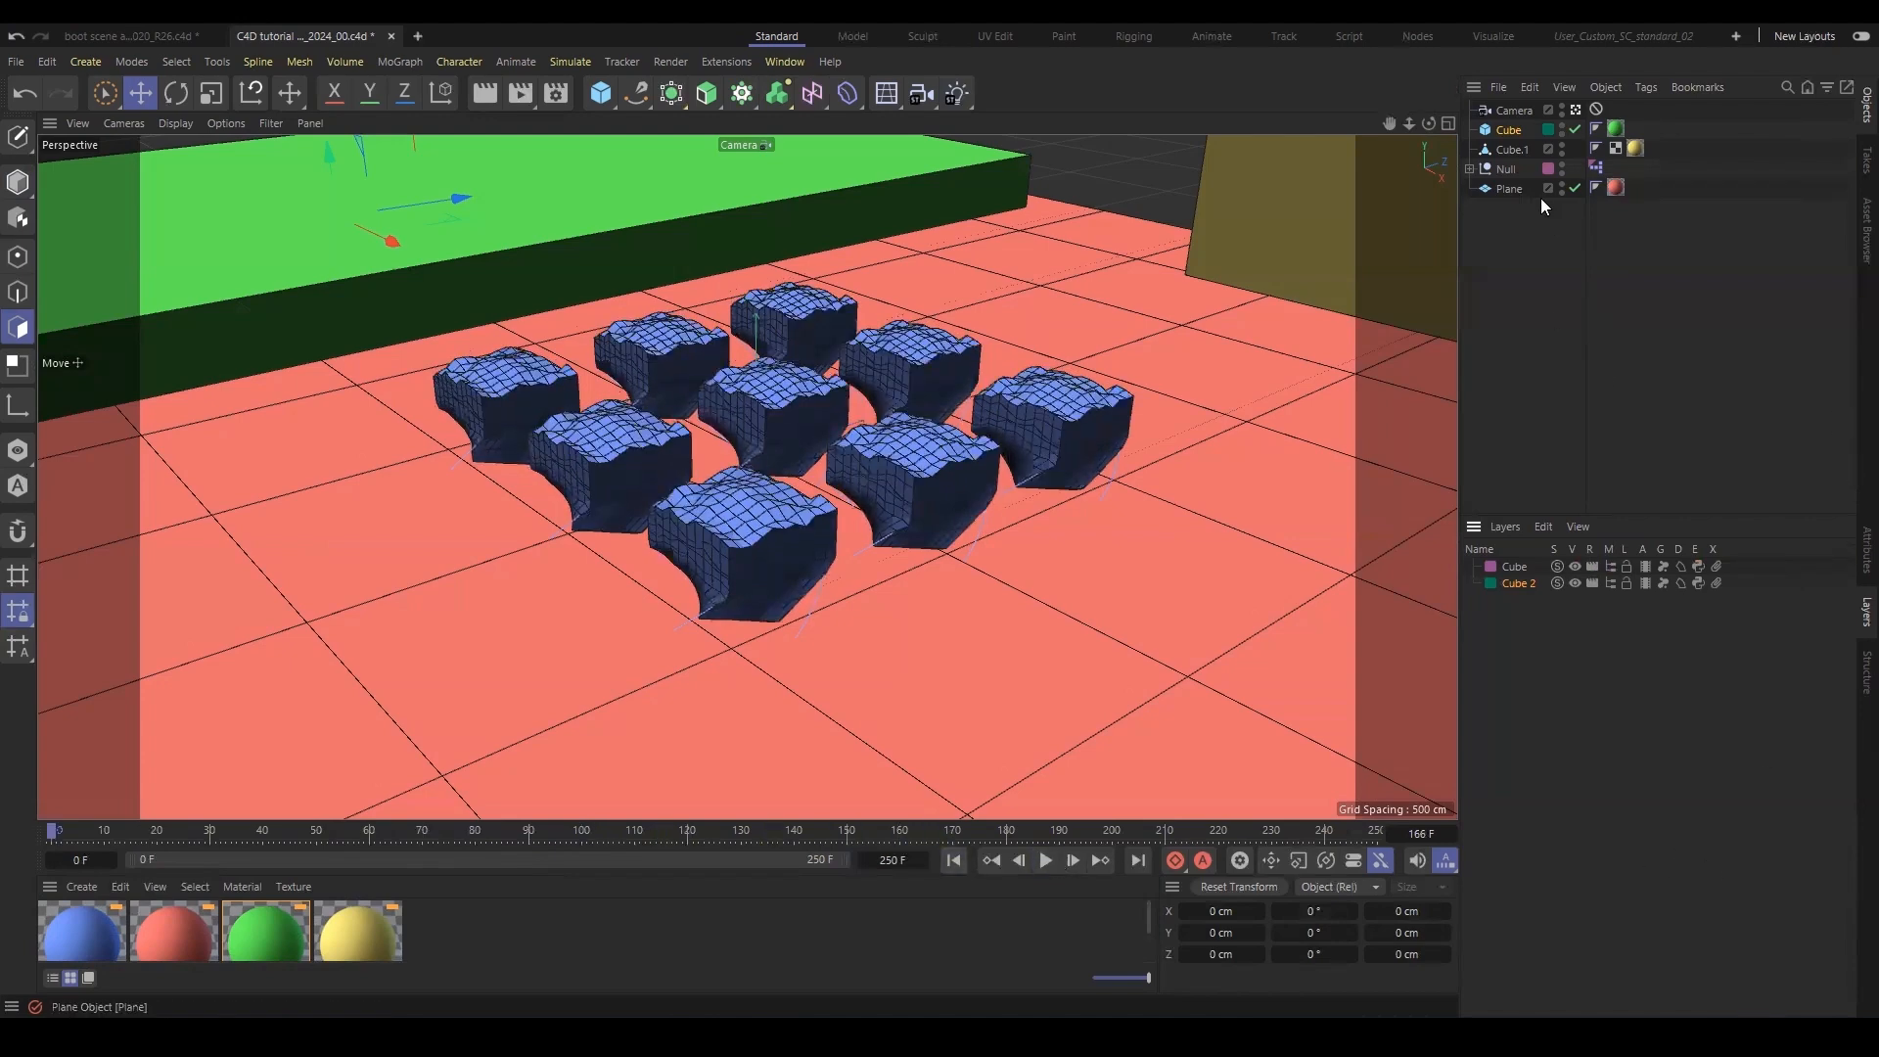
Examine how the Noise node drives the Melt node in the Null's XPresso tag.
double_click(1595, 169)
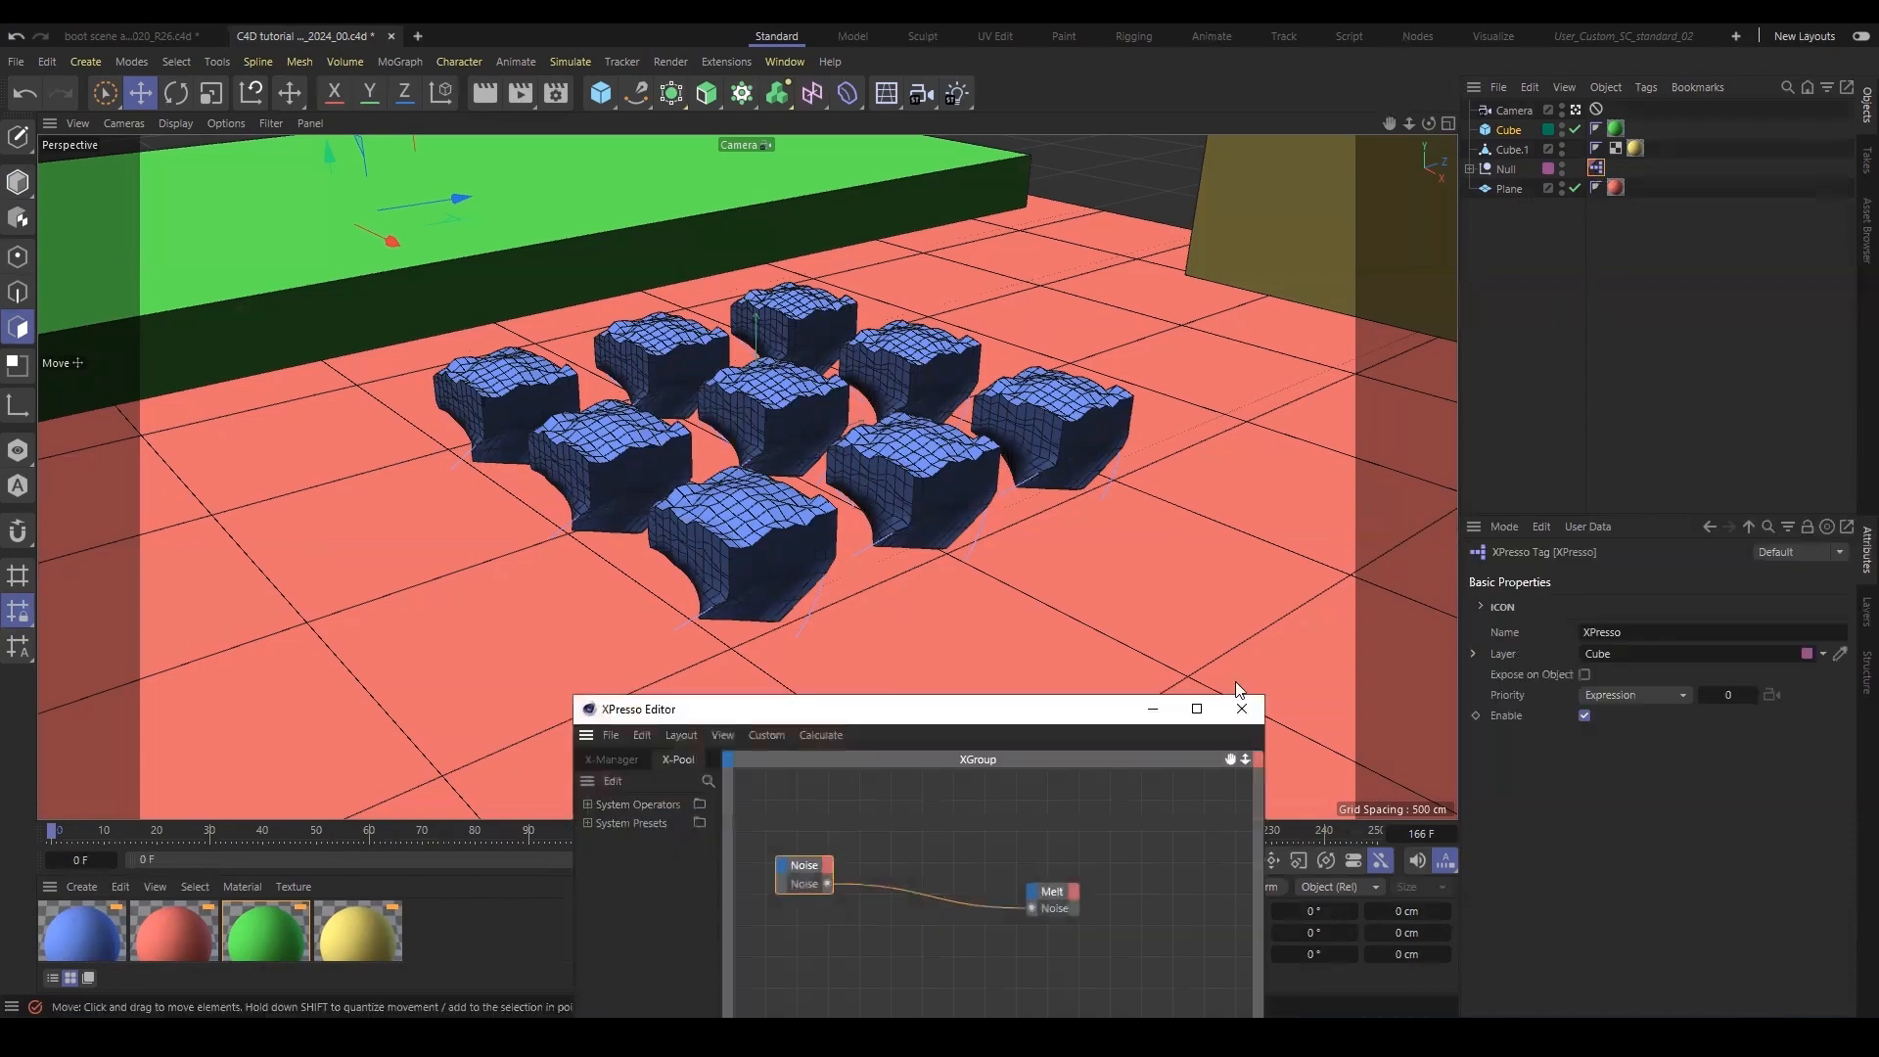
drag(1037, 716, 1218, 347)
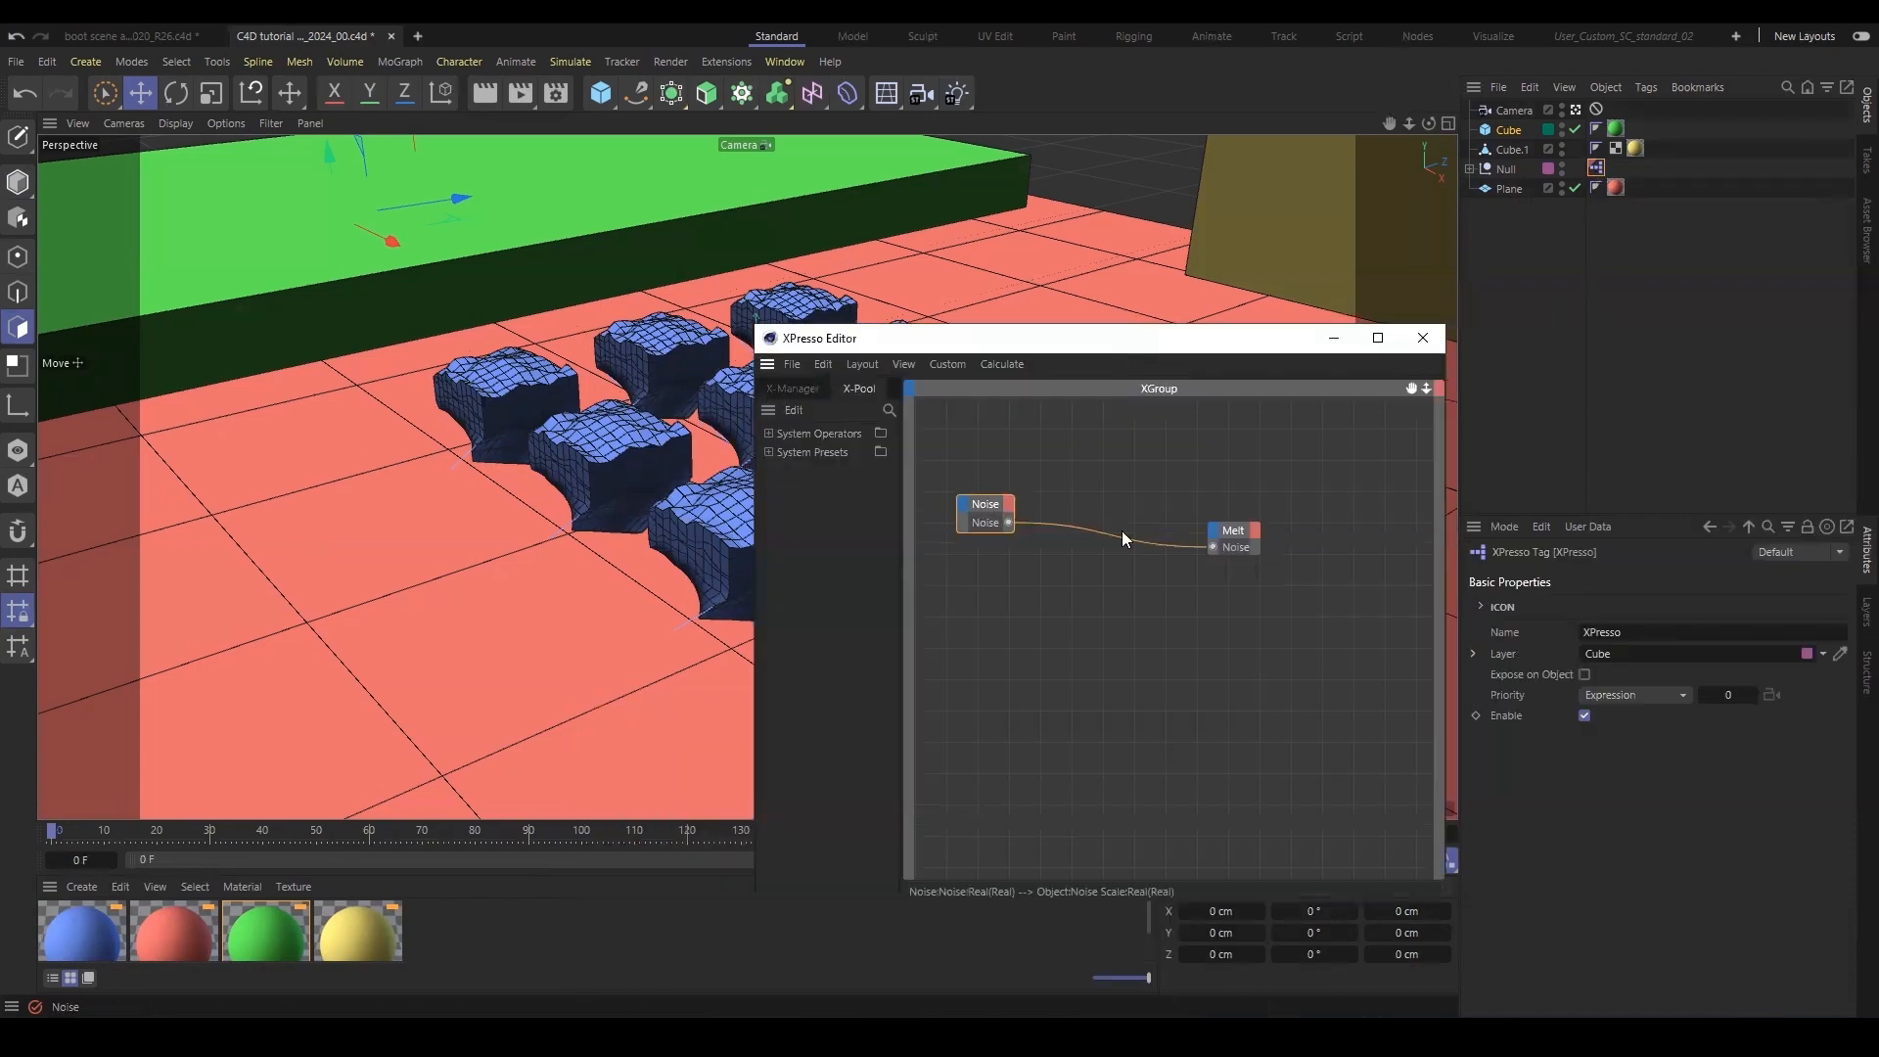
click(1332, 338)
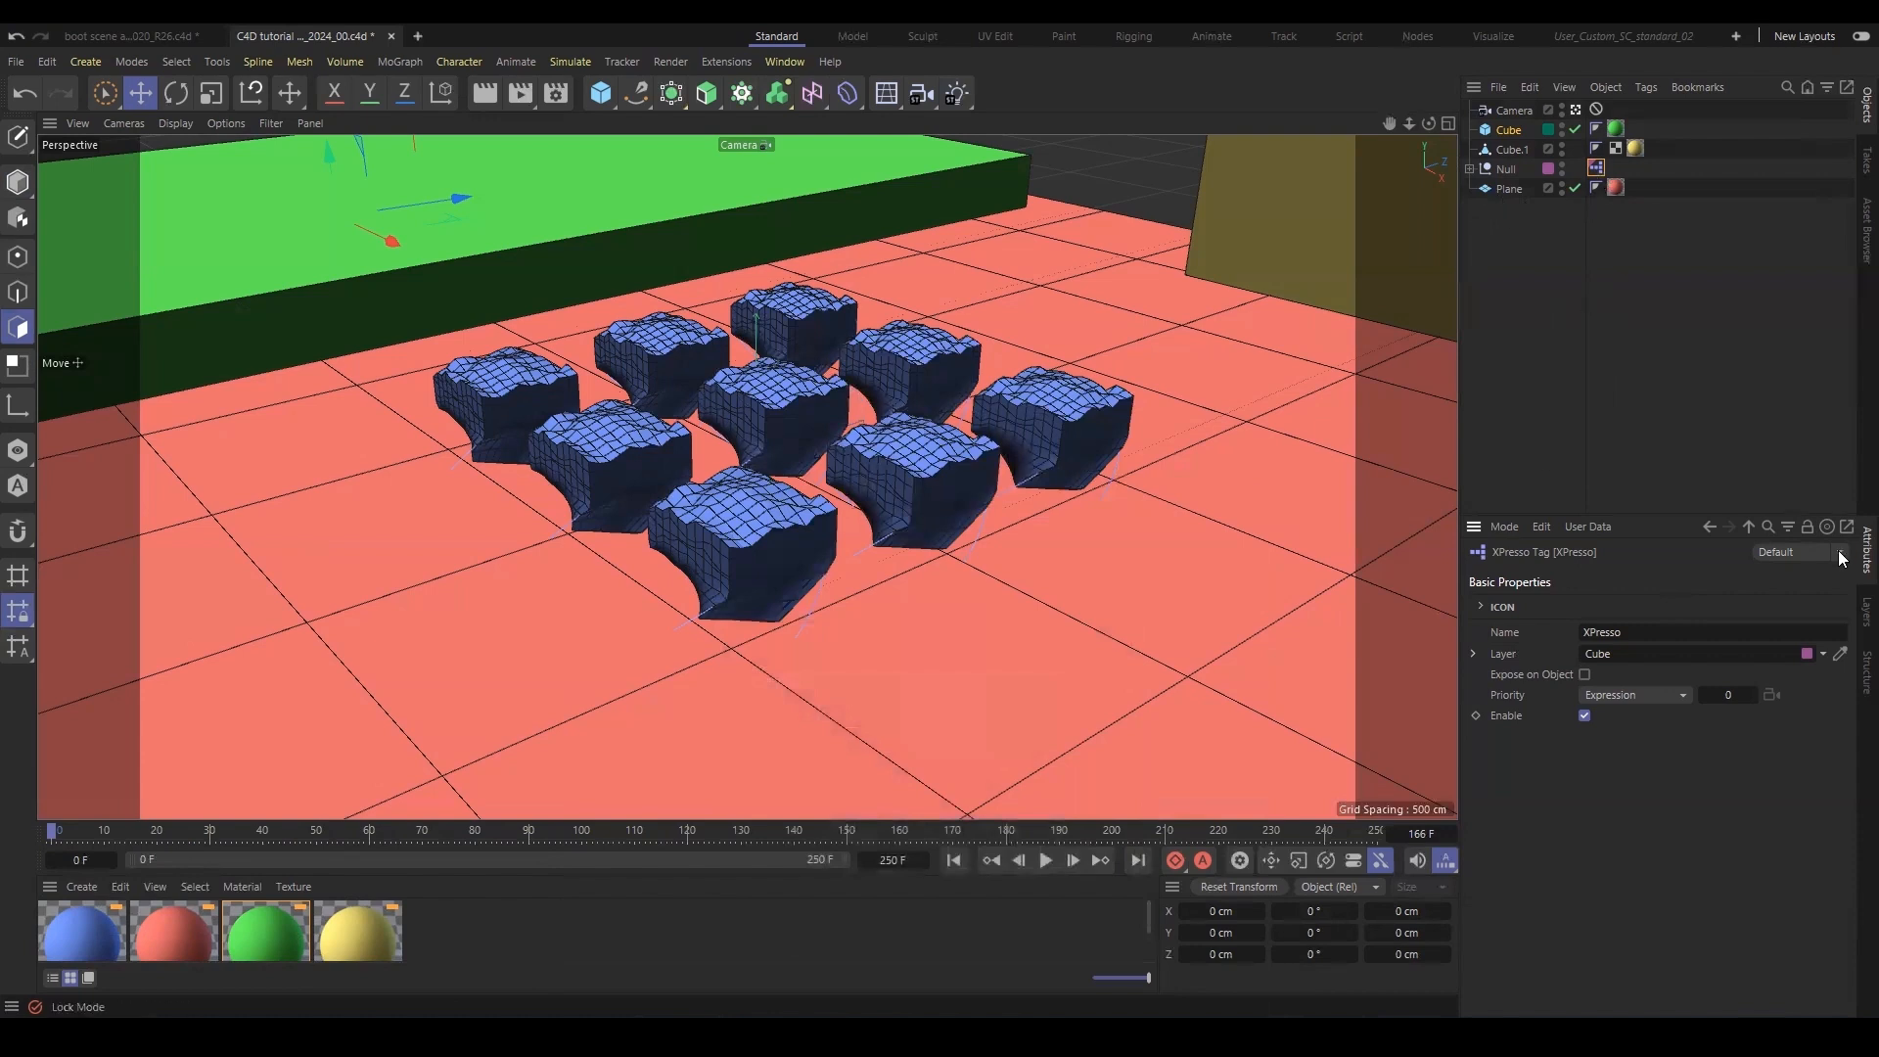
click(1865, 613)
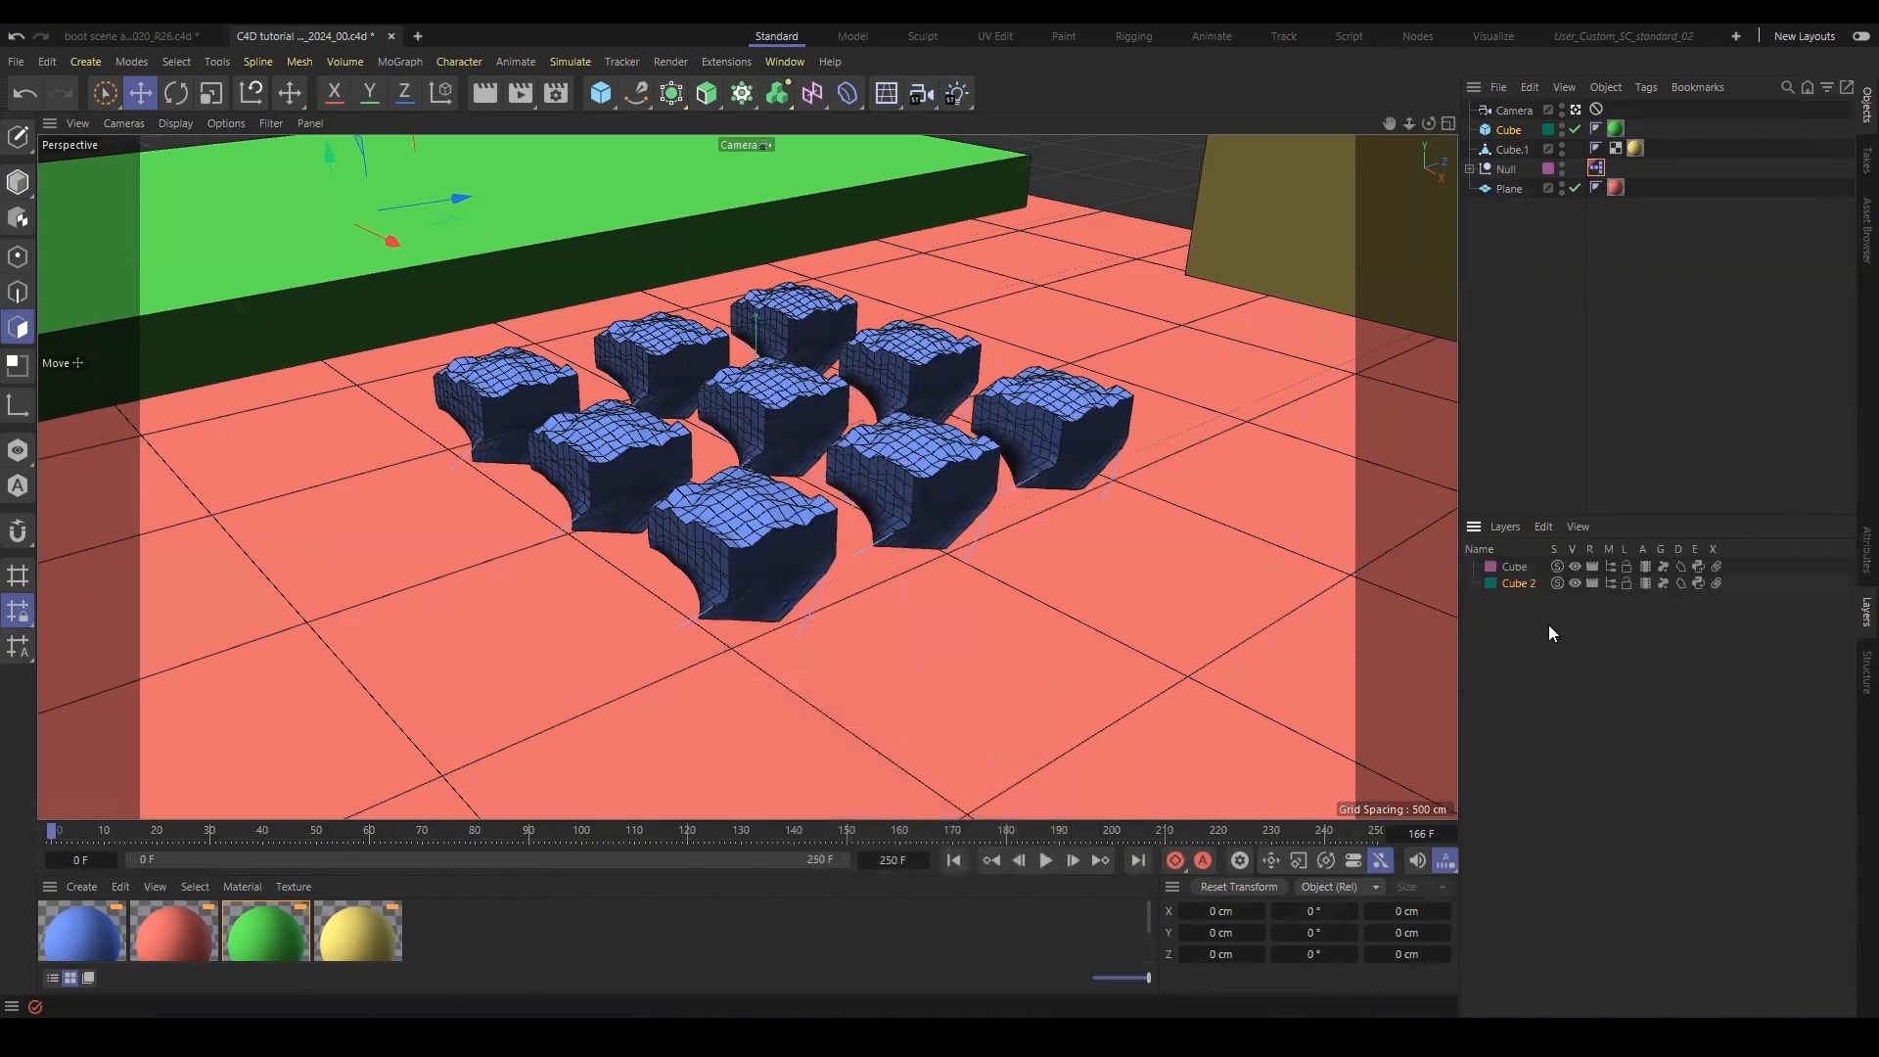
Unfold the Null hierarchy, disable expressions on the Cube layer and play the animation.
click(1474, 170)
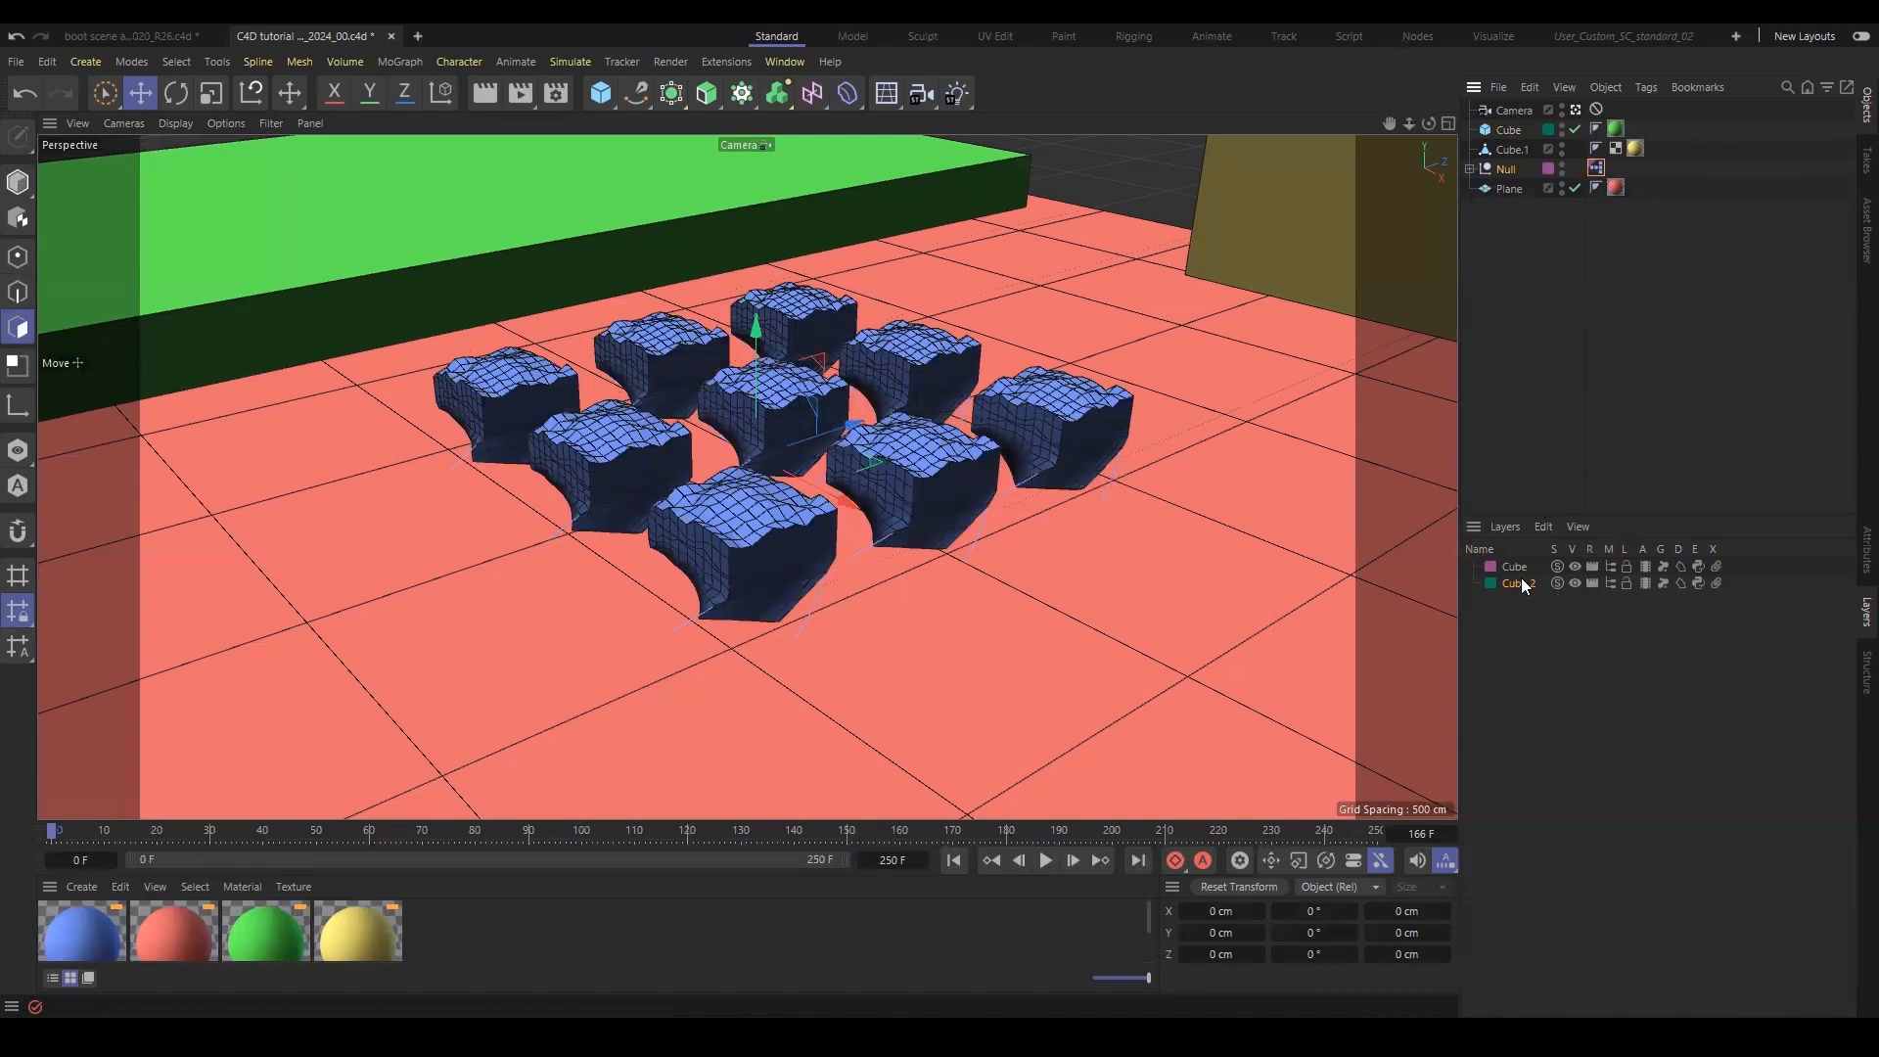
click(1469, 168)
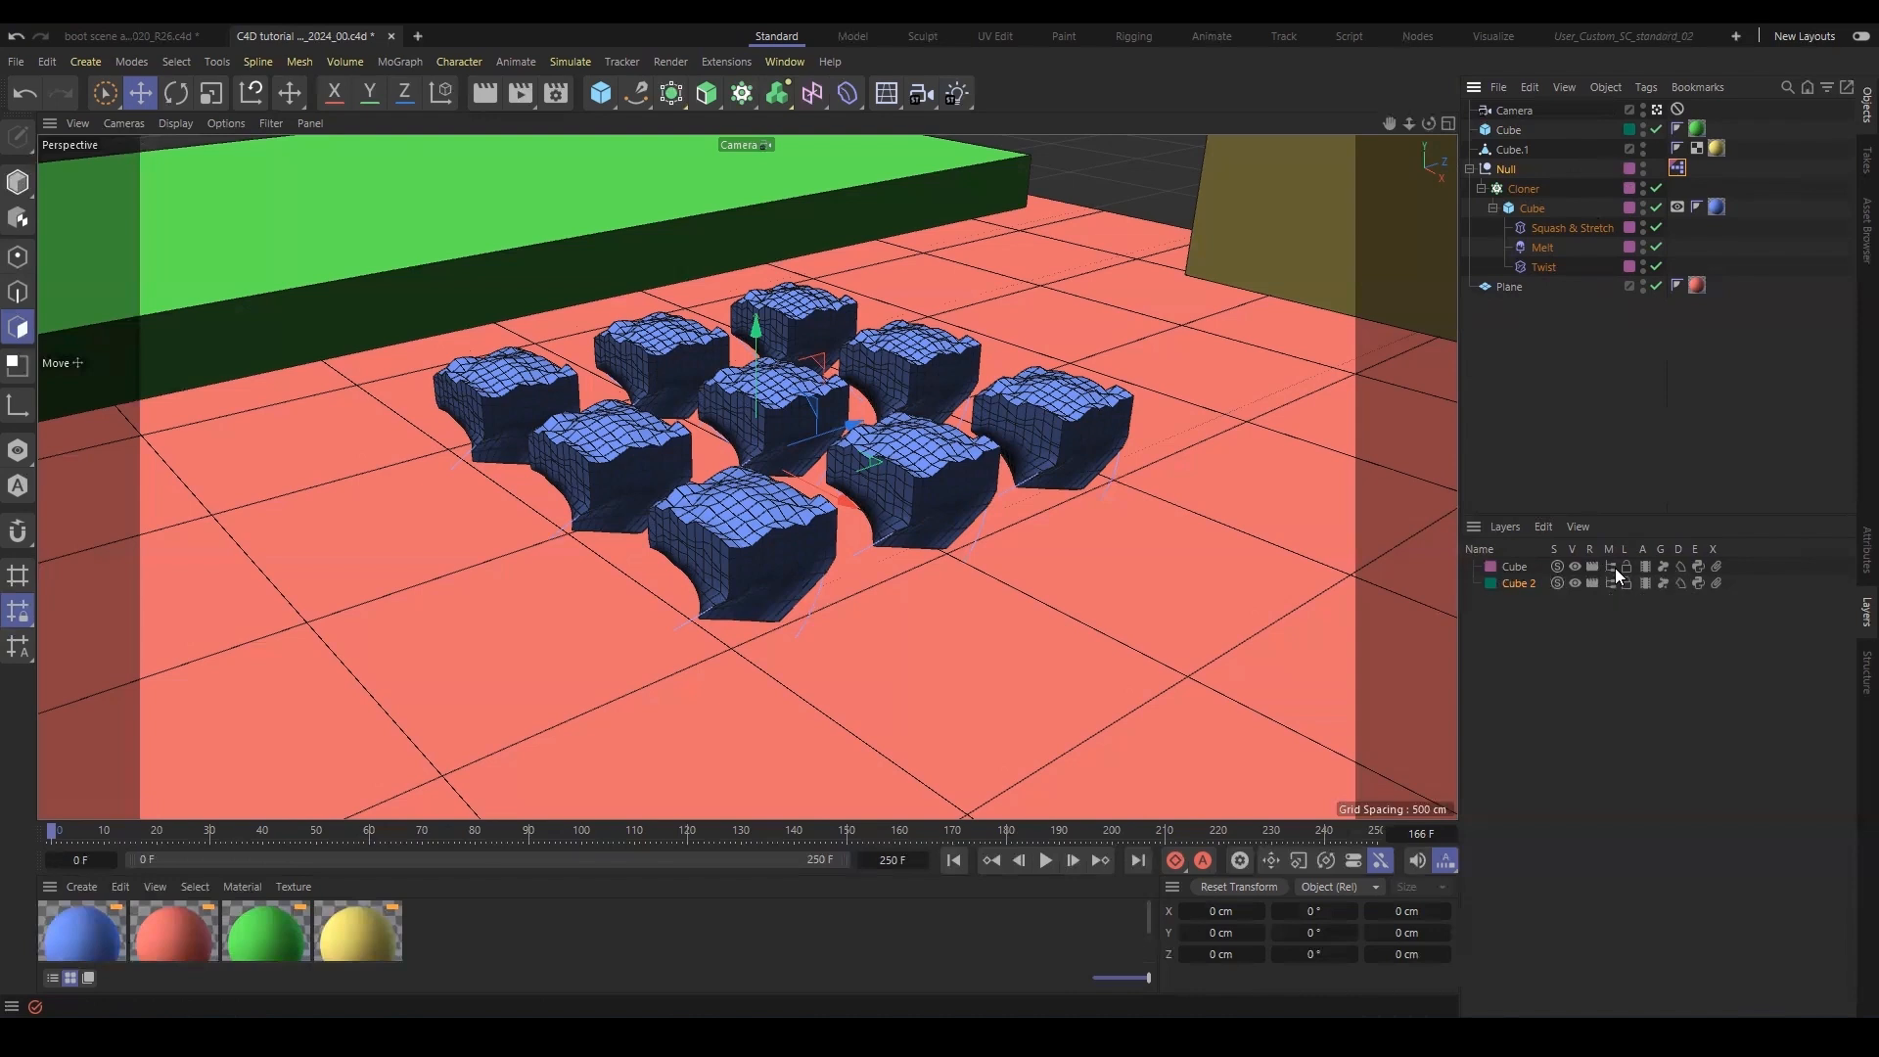
click(1699, 566)
click(1046, 860)
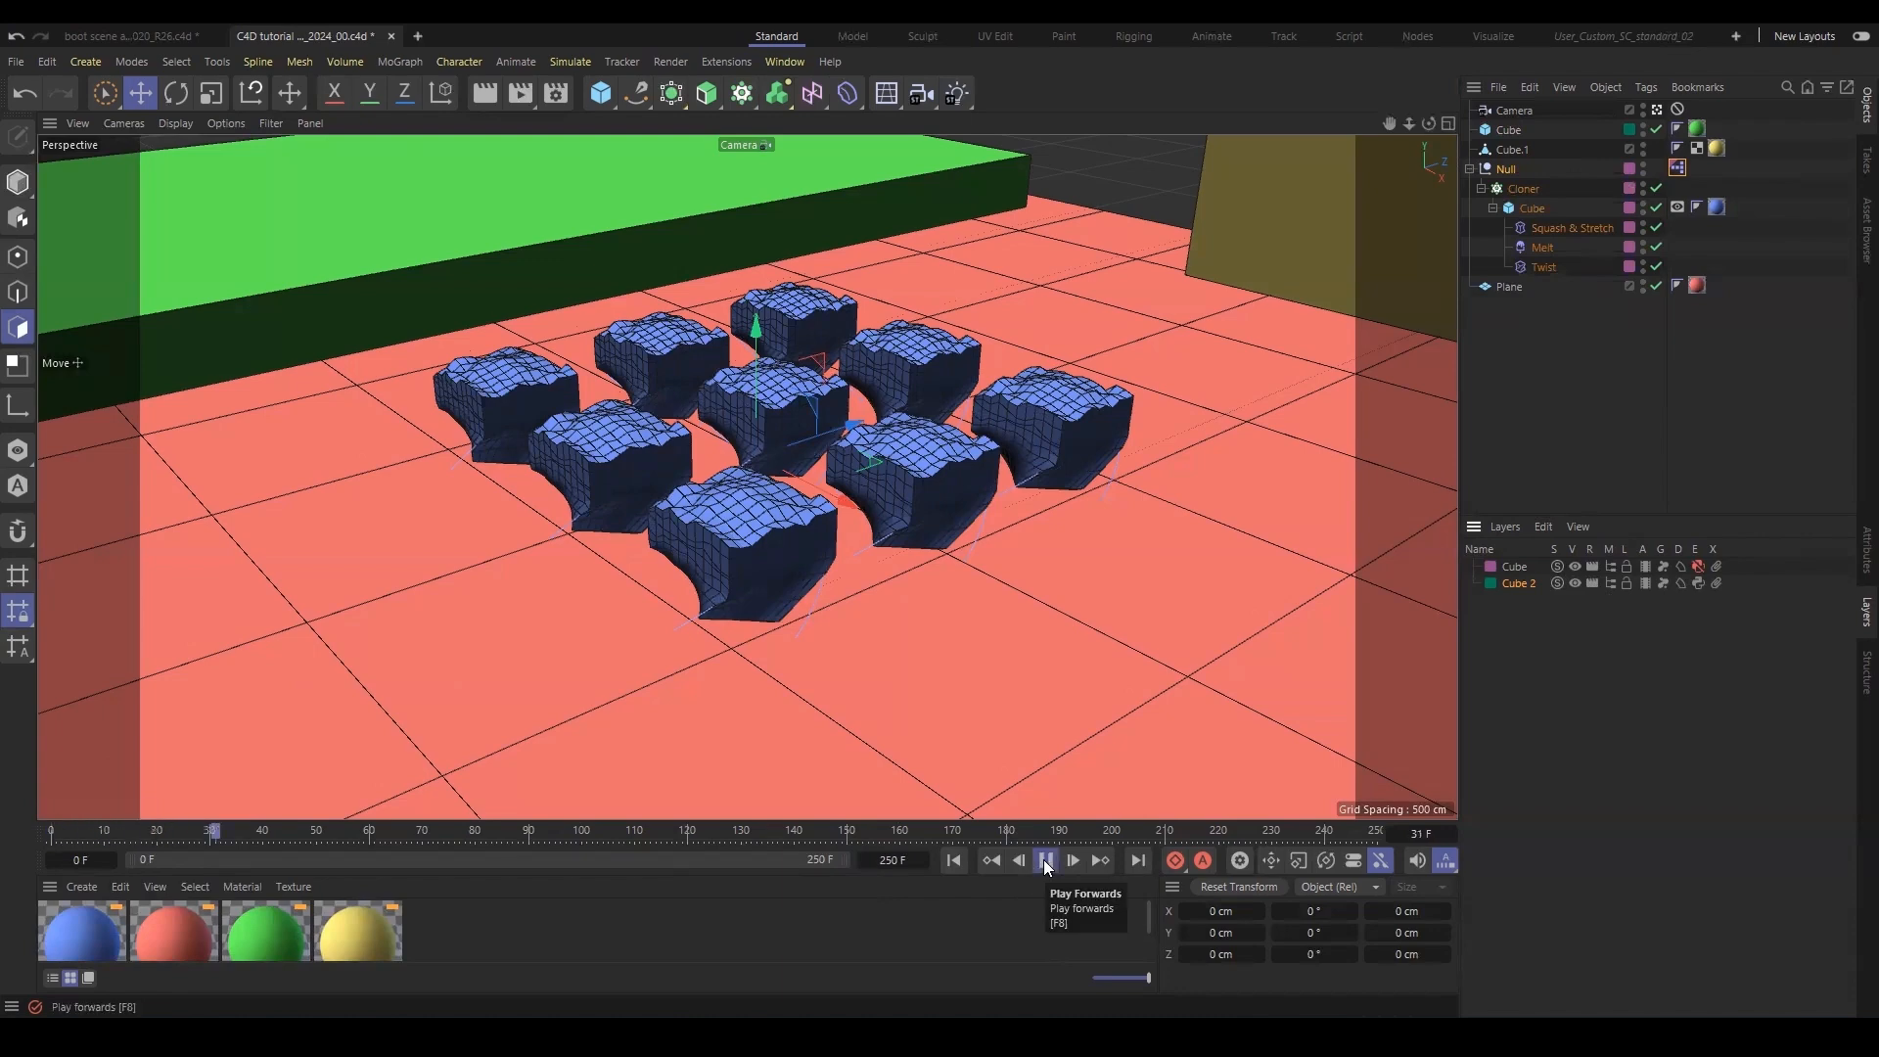
click(1046, 859)
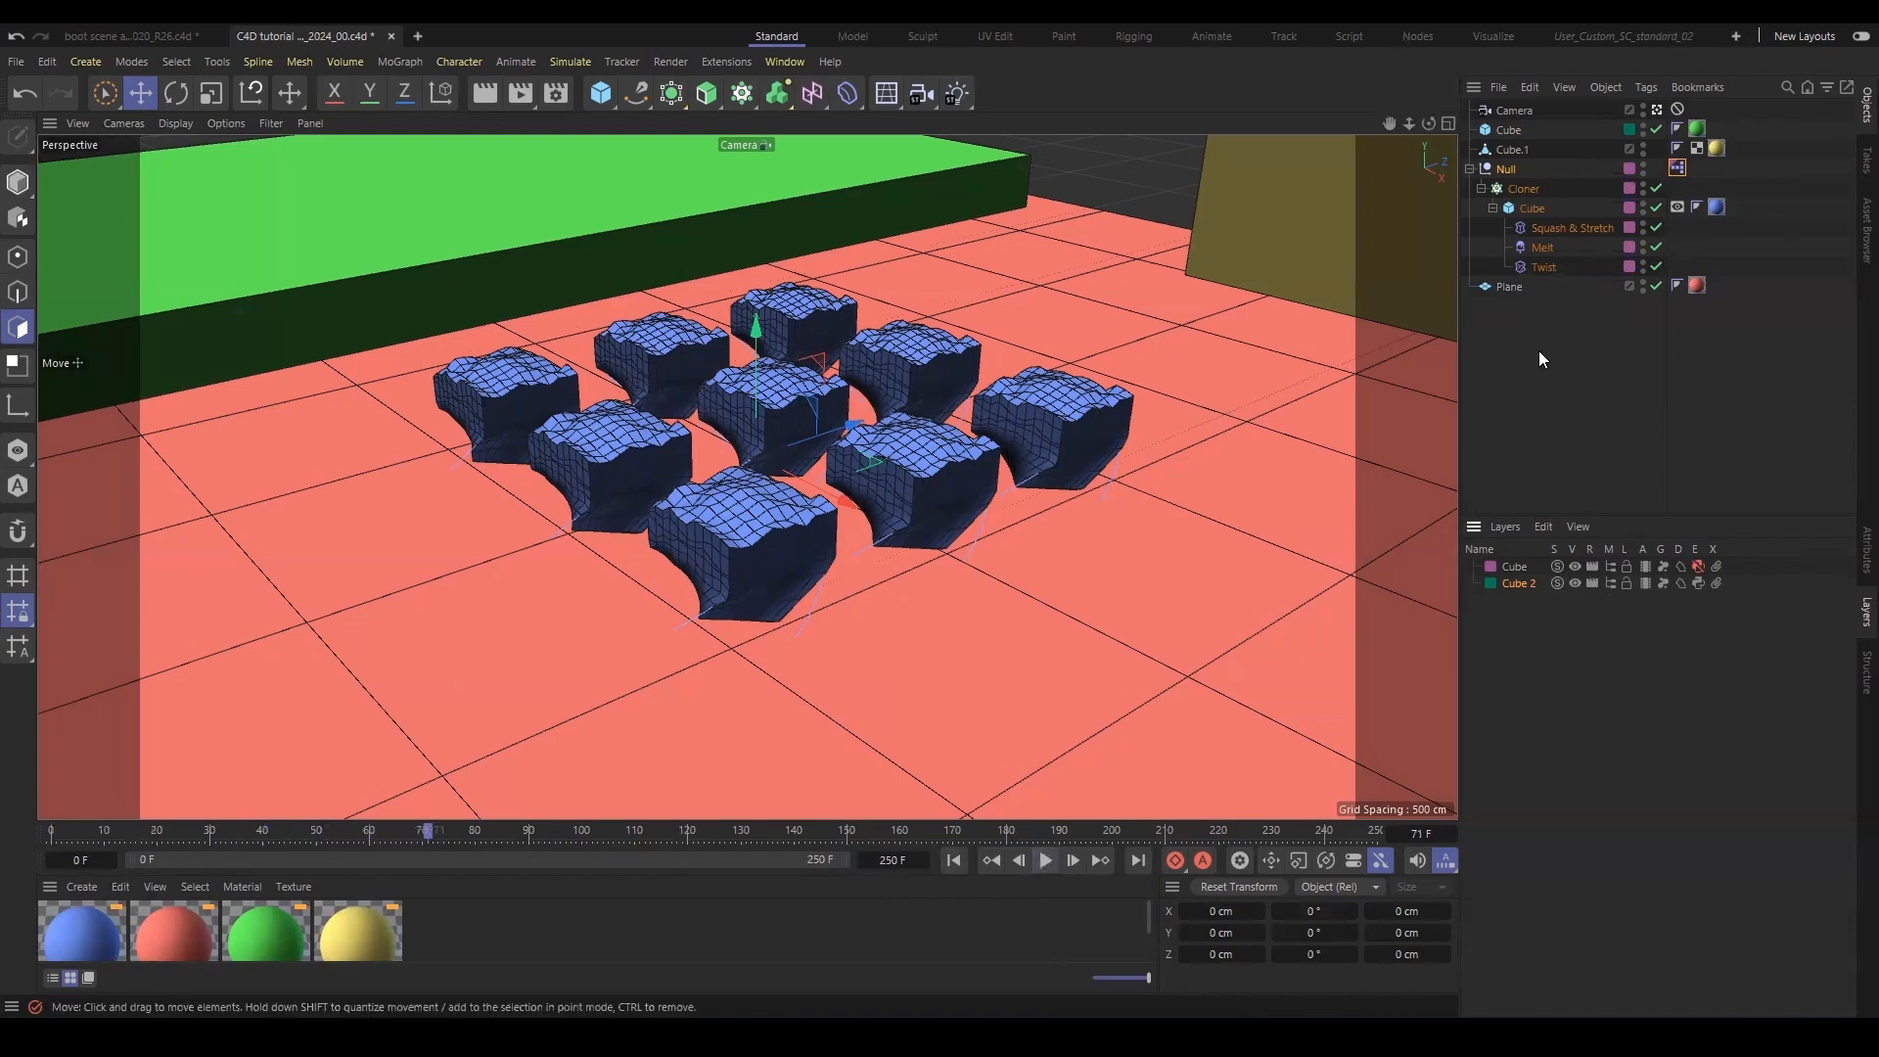
Move the Noise node closer to the Melt node in the Null's XPresso graph.
double_click(1677, 168)
drag(965, 501, 1076, 513)
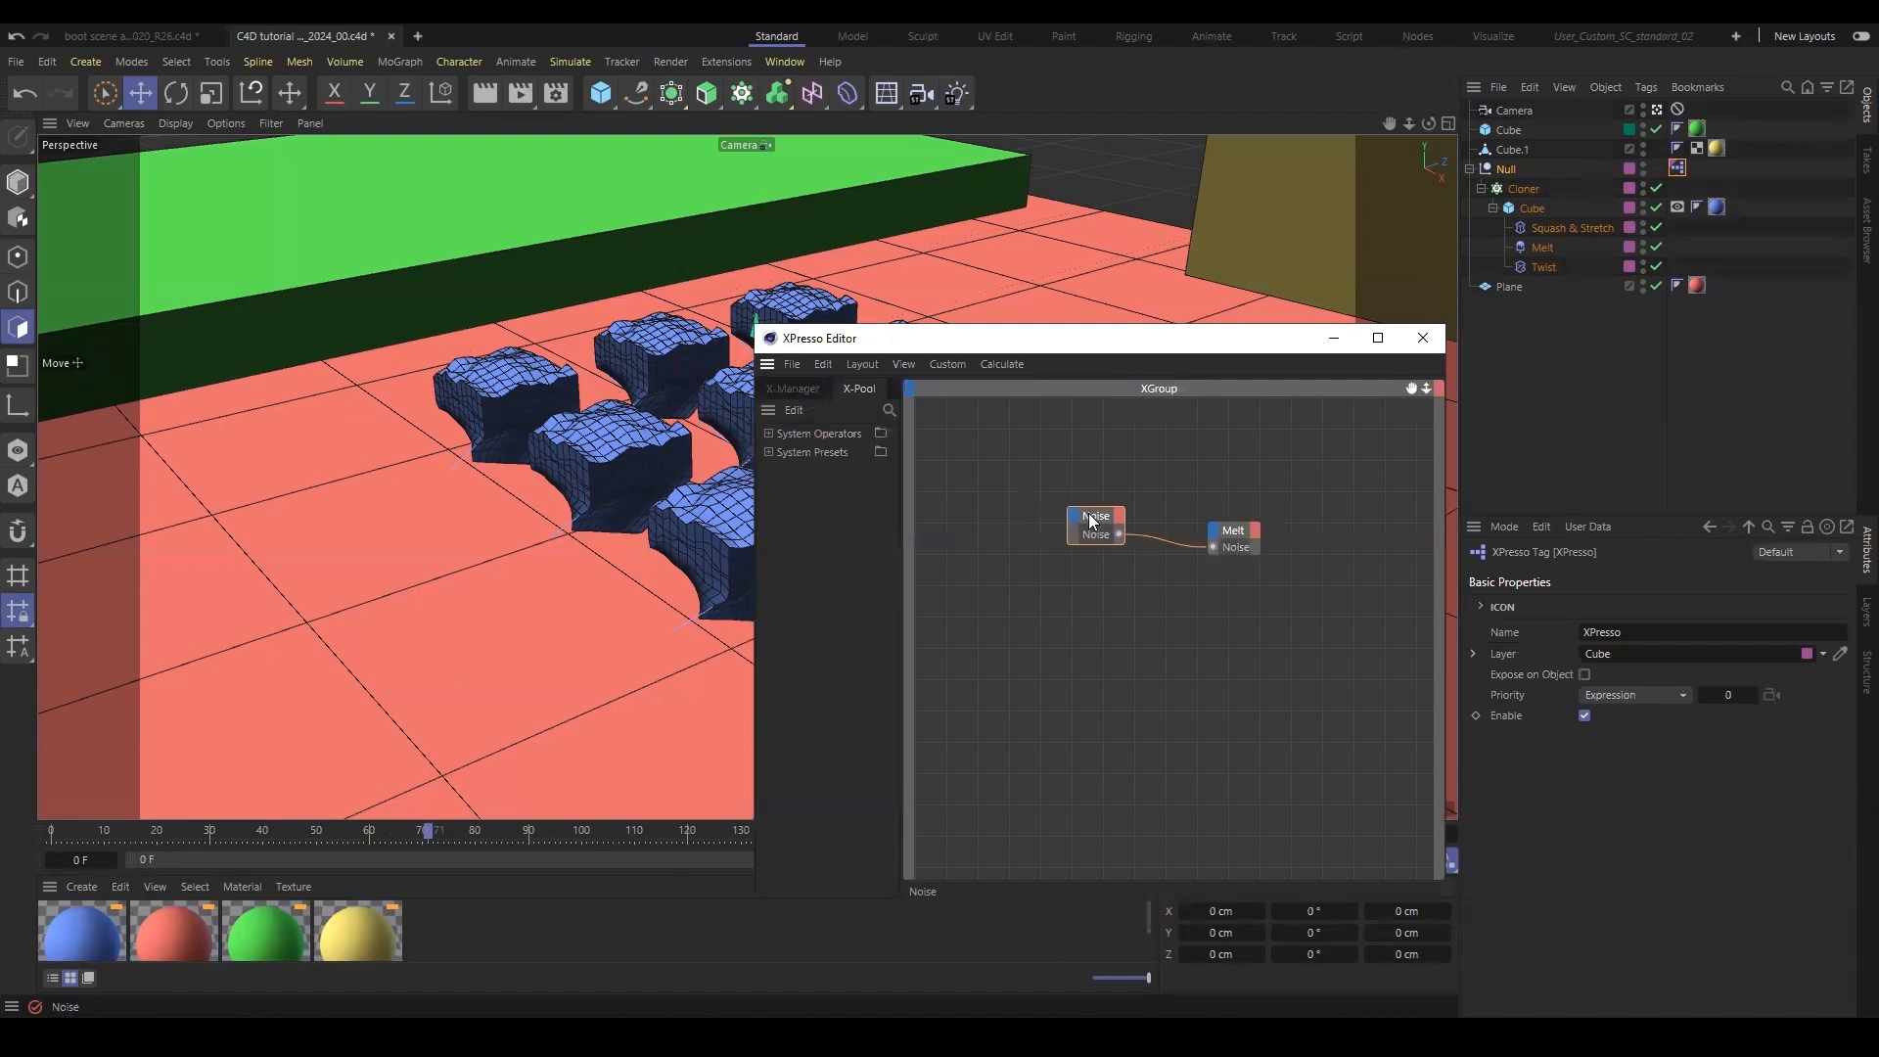
click(1333, 338)
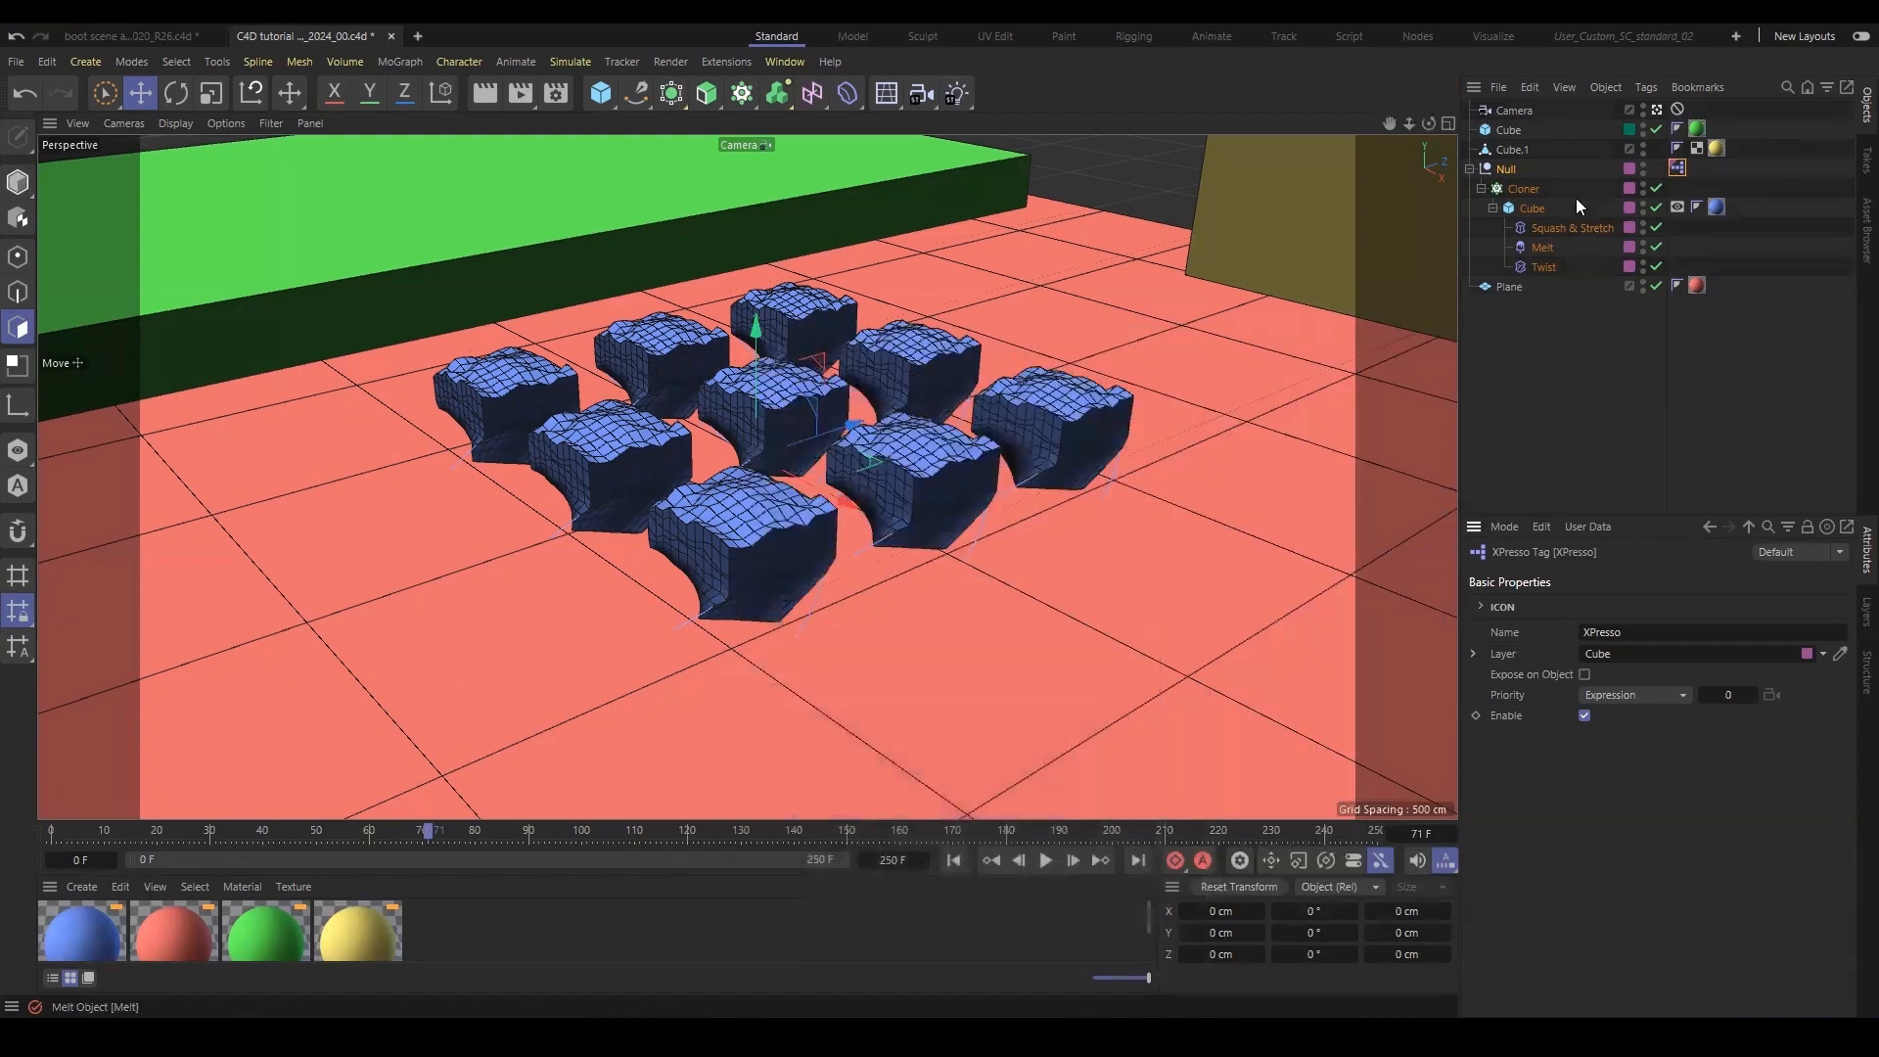
Turn expressions back on for the Cube layer and replay the animation from the start.
click(1862, 613)
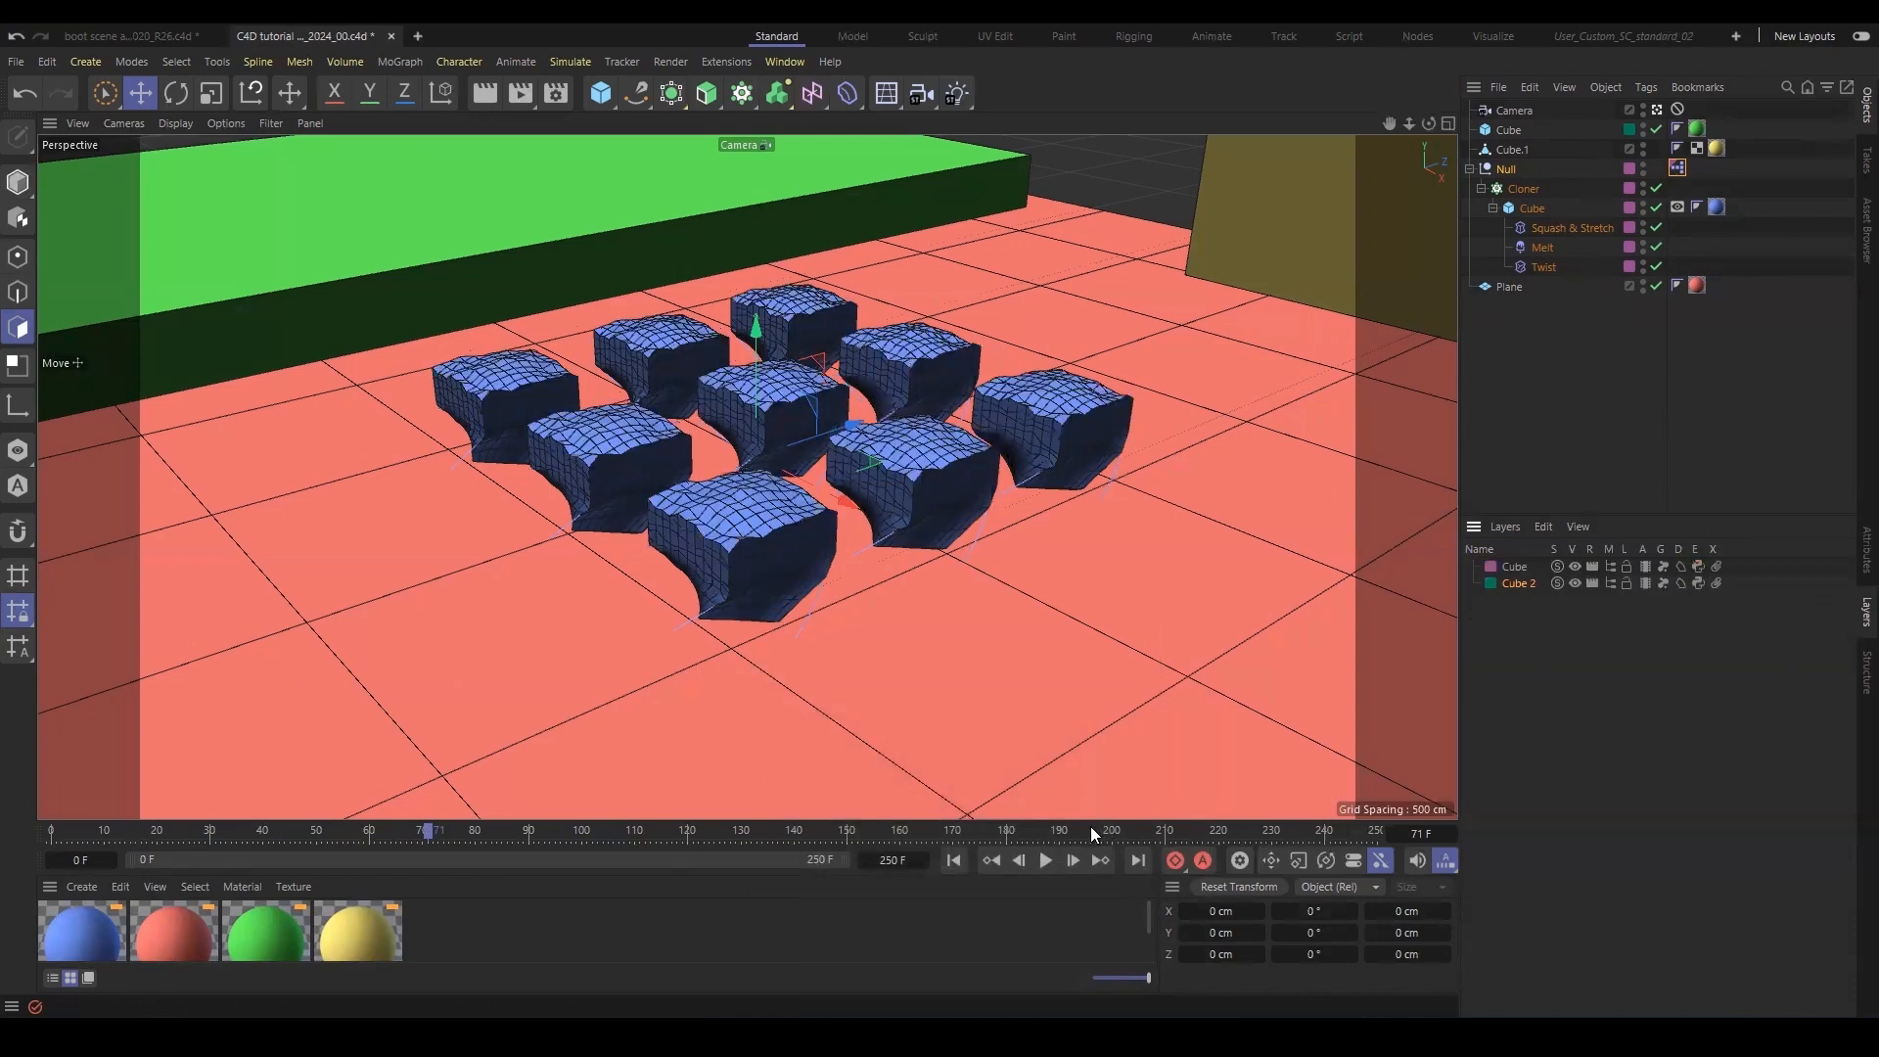
click(954, 859)
click(1046, 859)
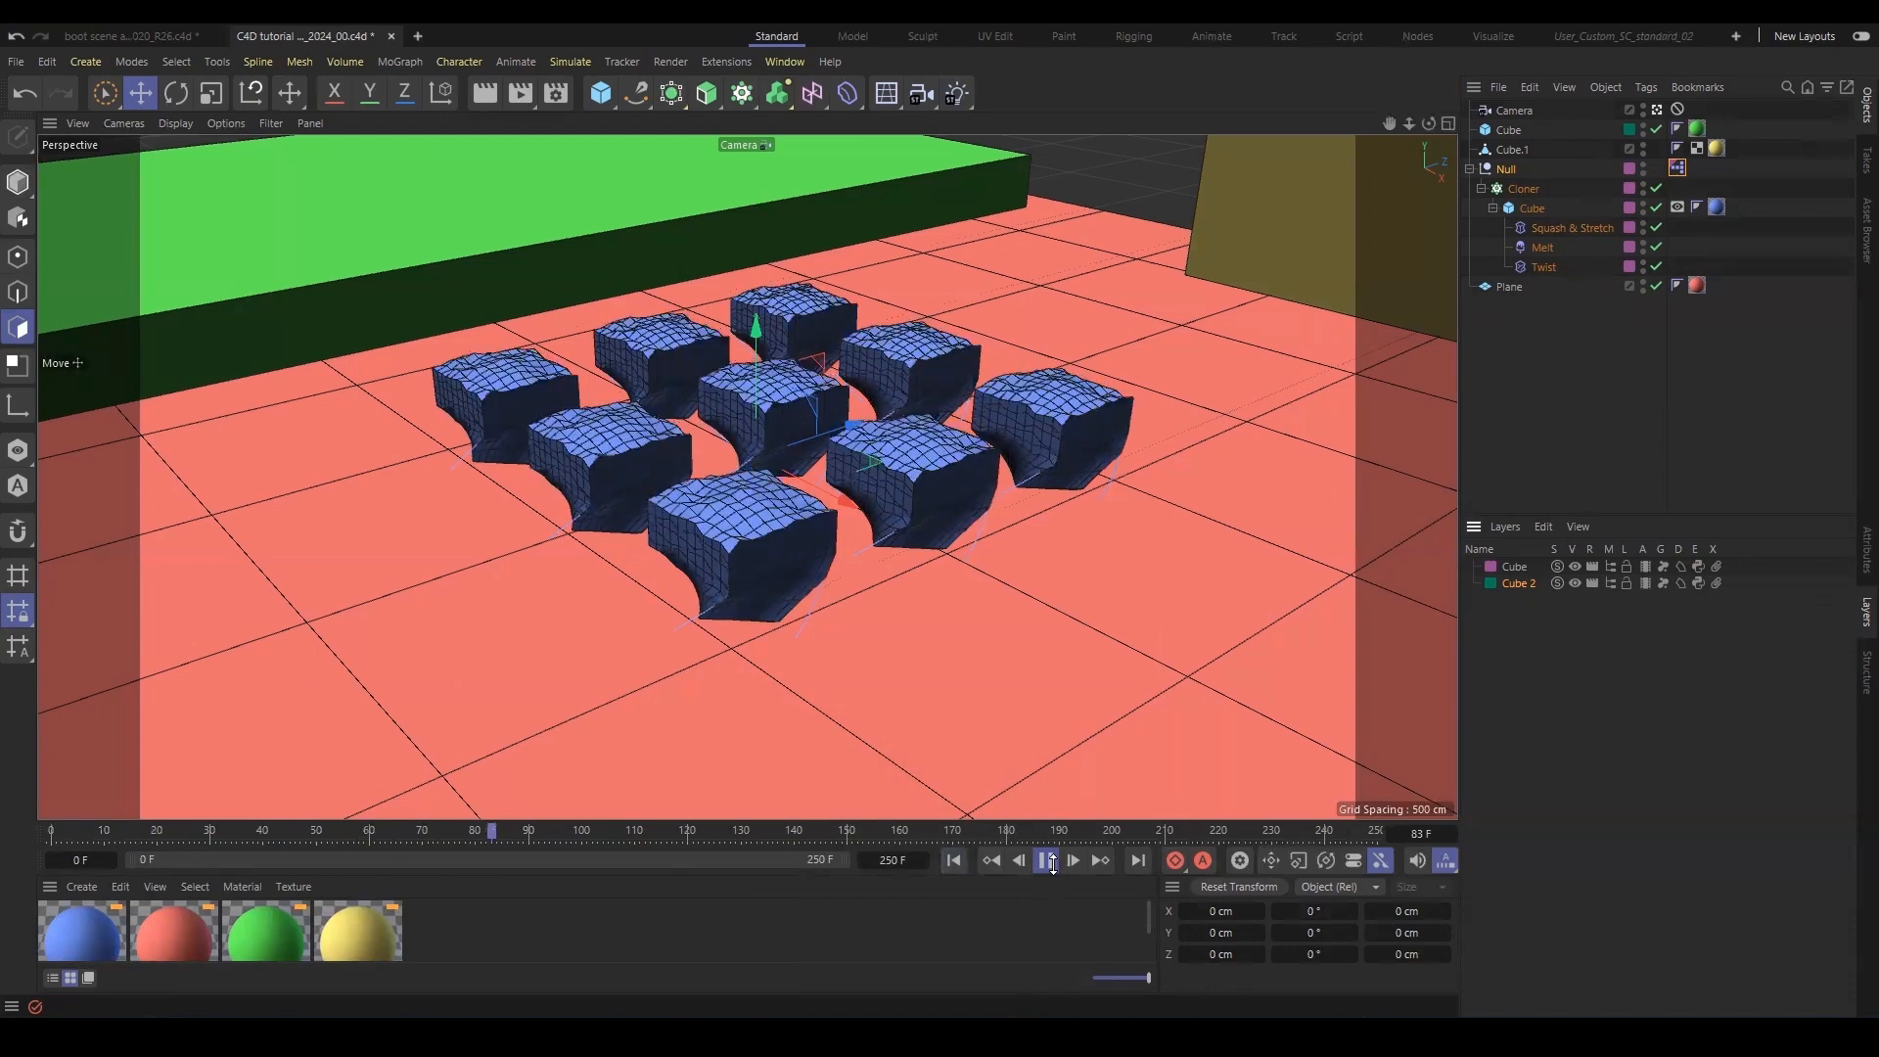
click(1045, 859)
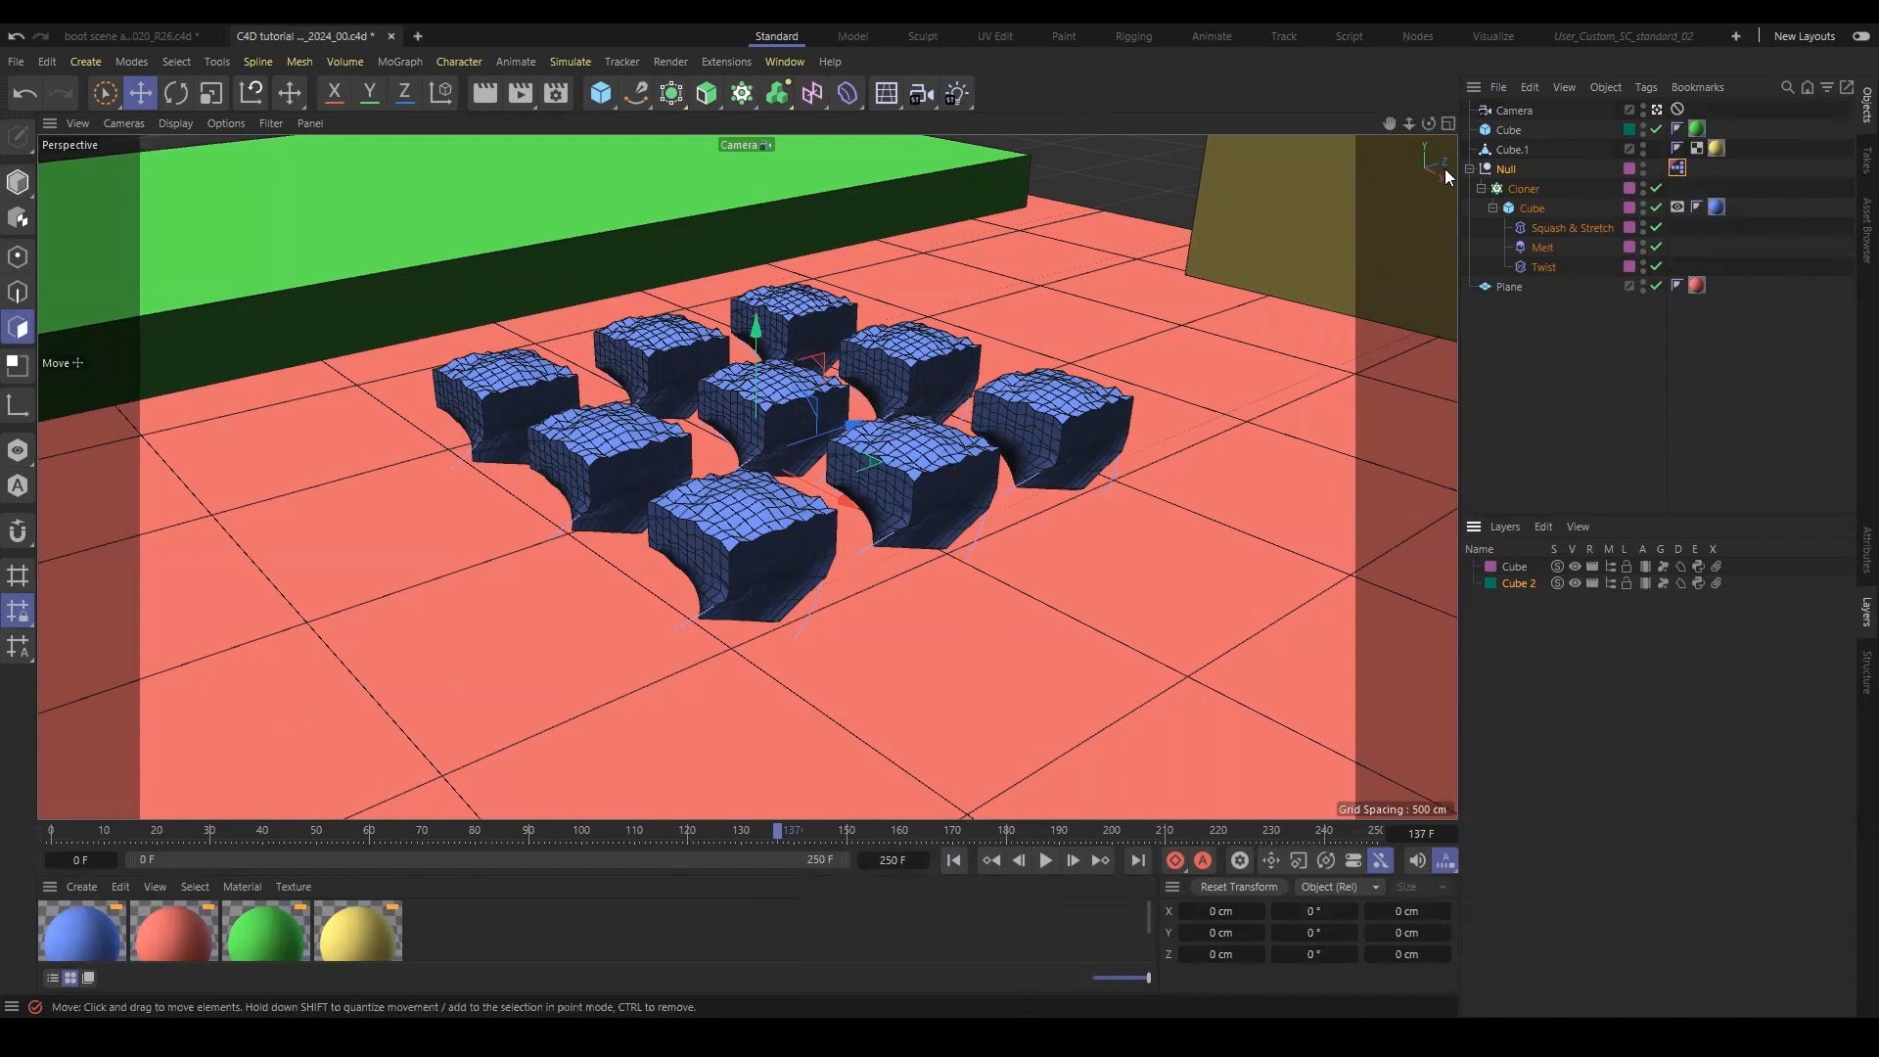
Rewind the animation to frame 0, solo the Cube layer and release the solo again.
drag(775, 830, 31, 736)
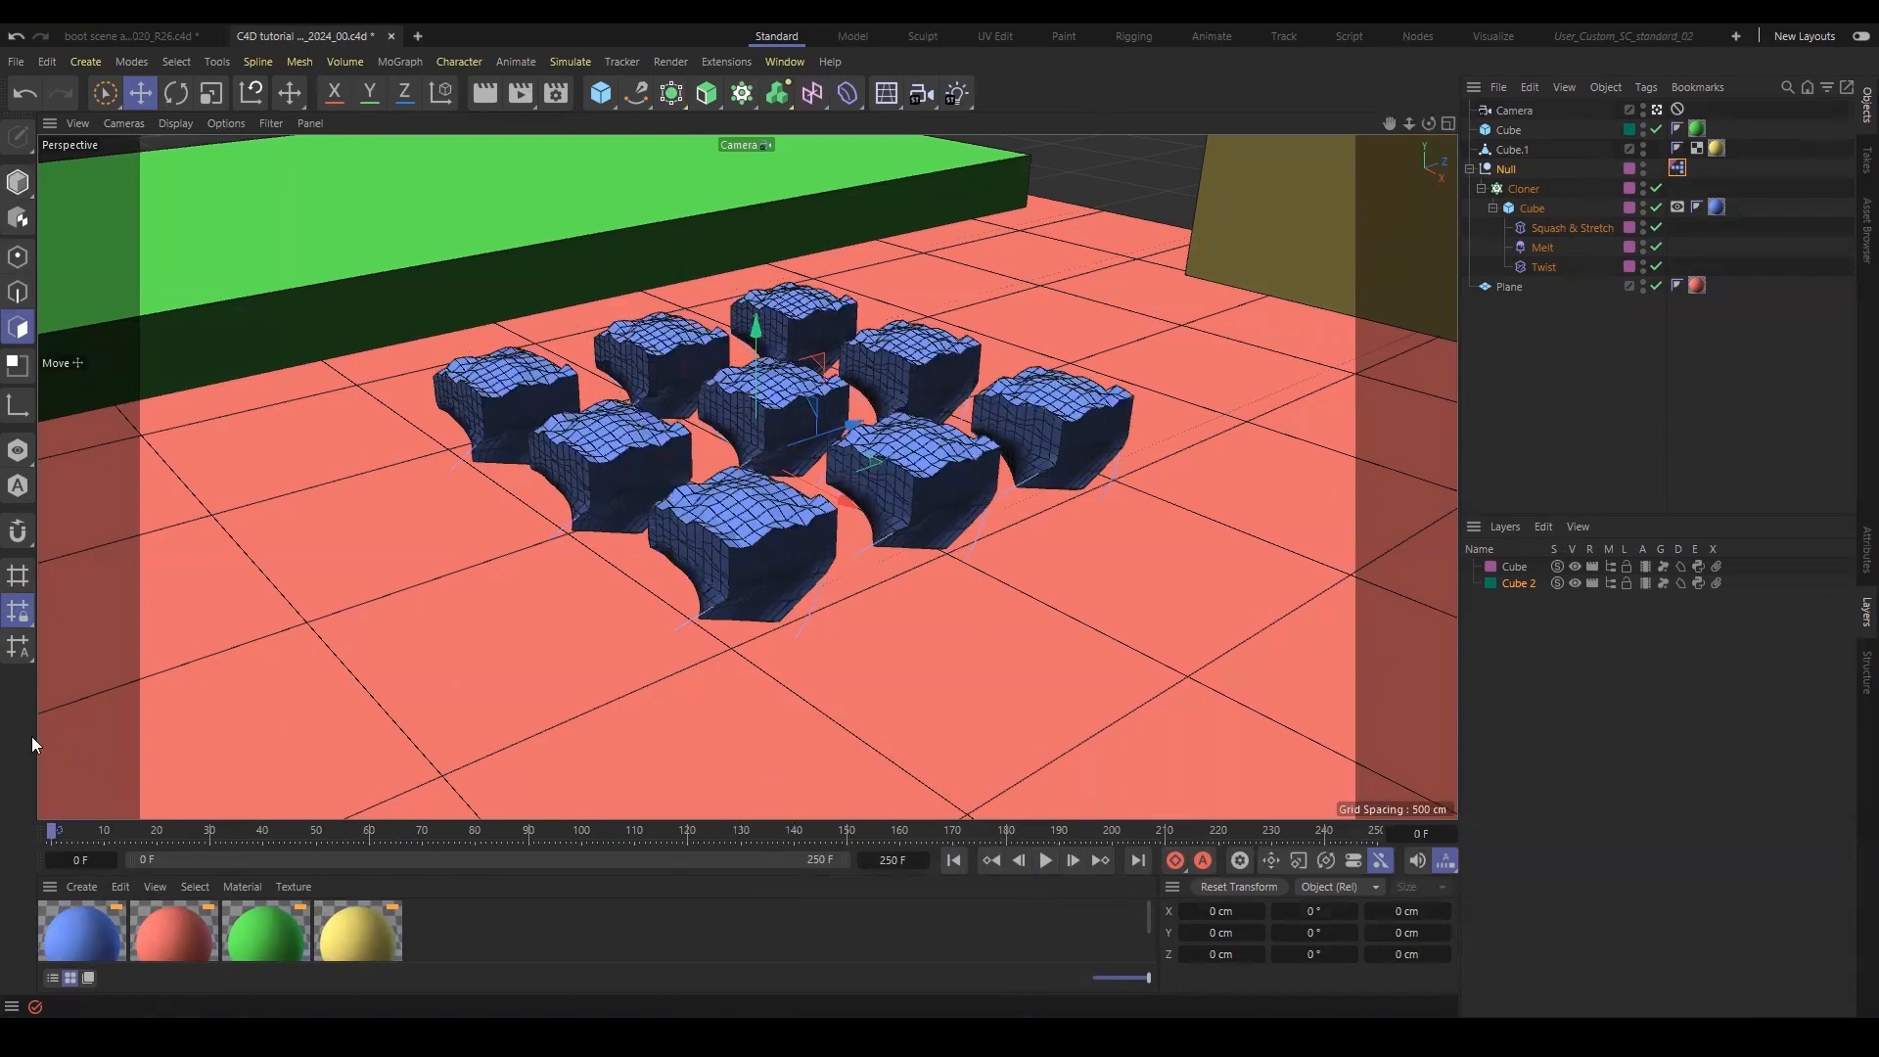
click(1556, 566)
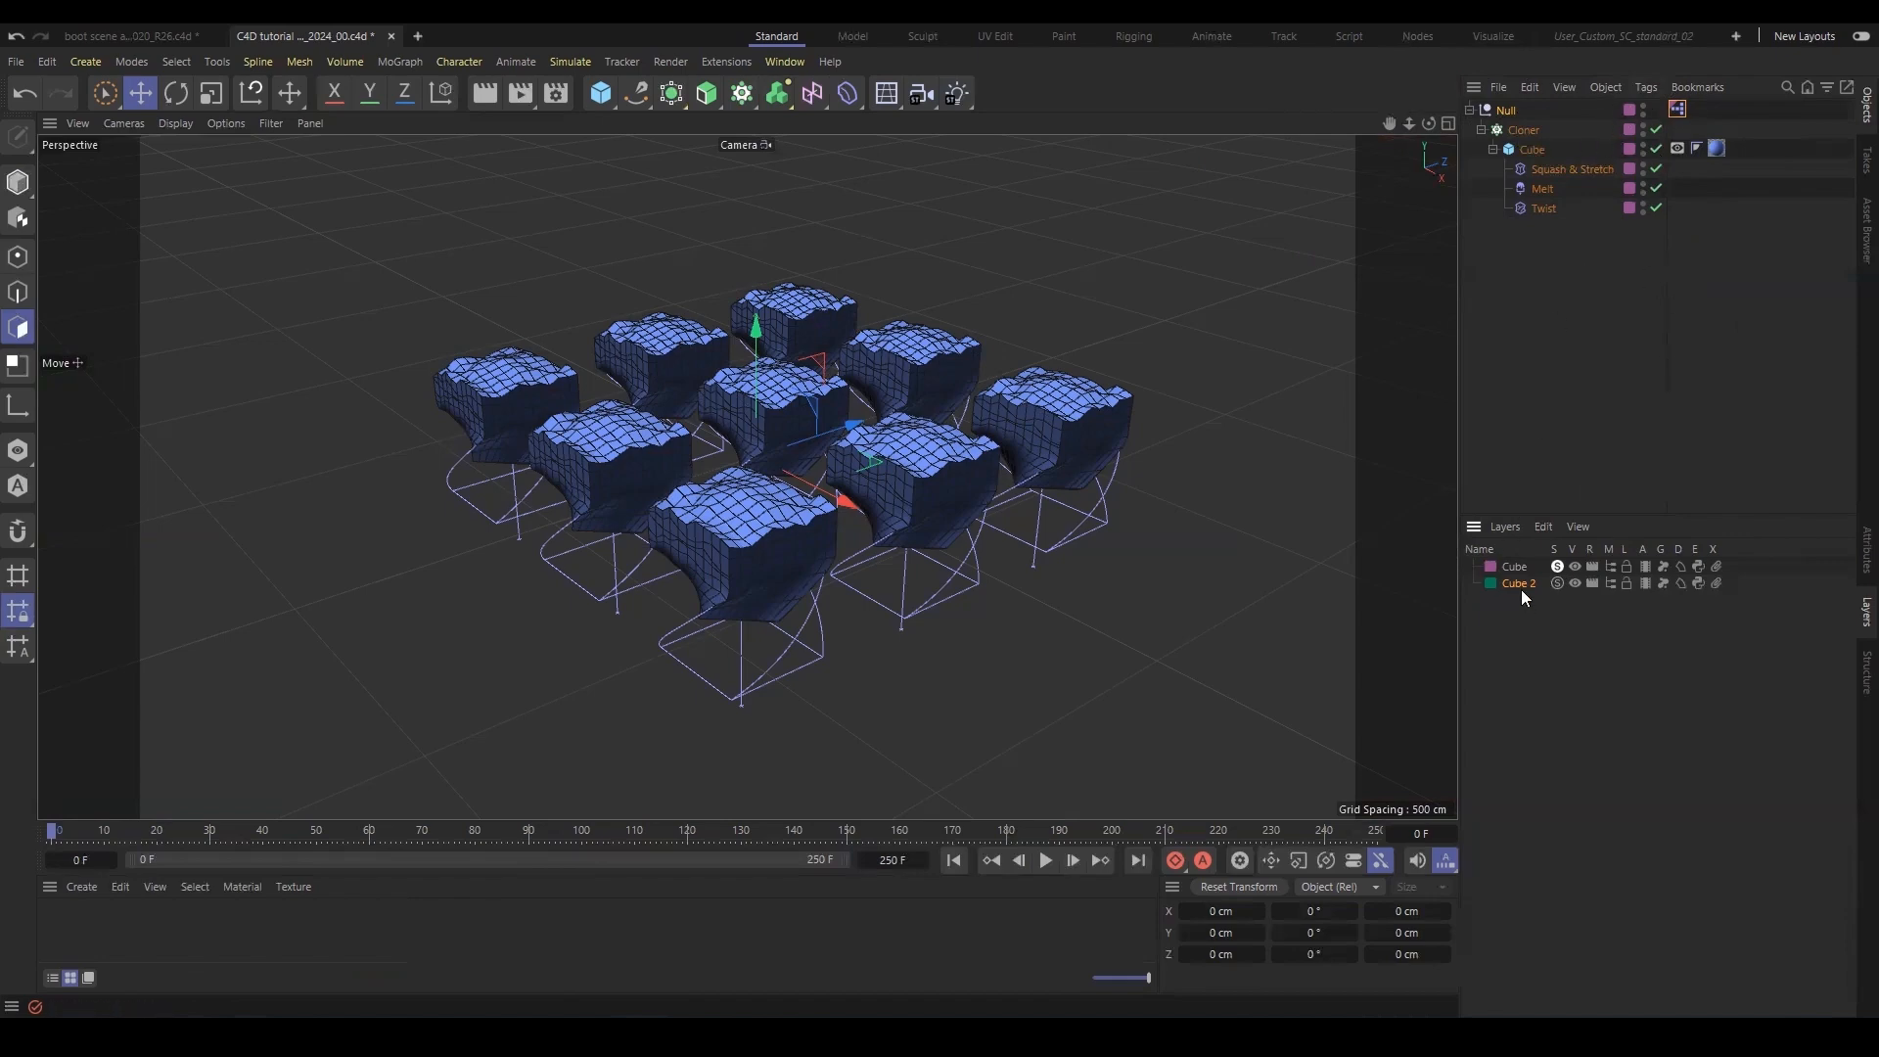
click(1557, 566)
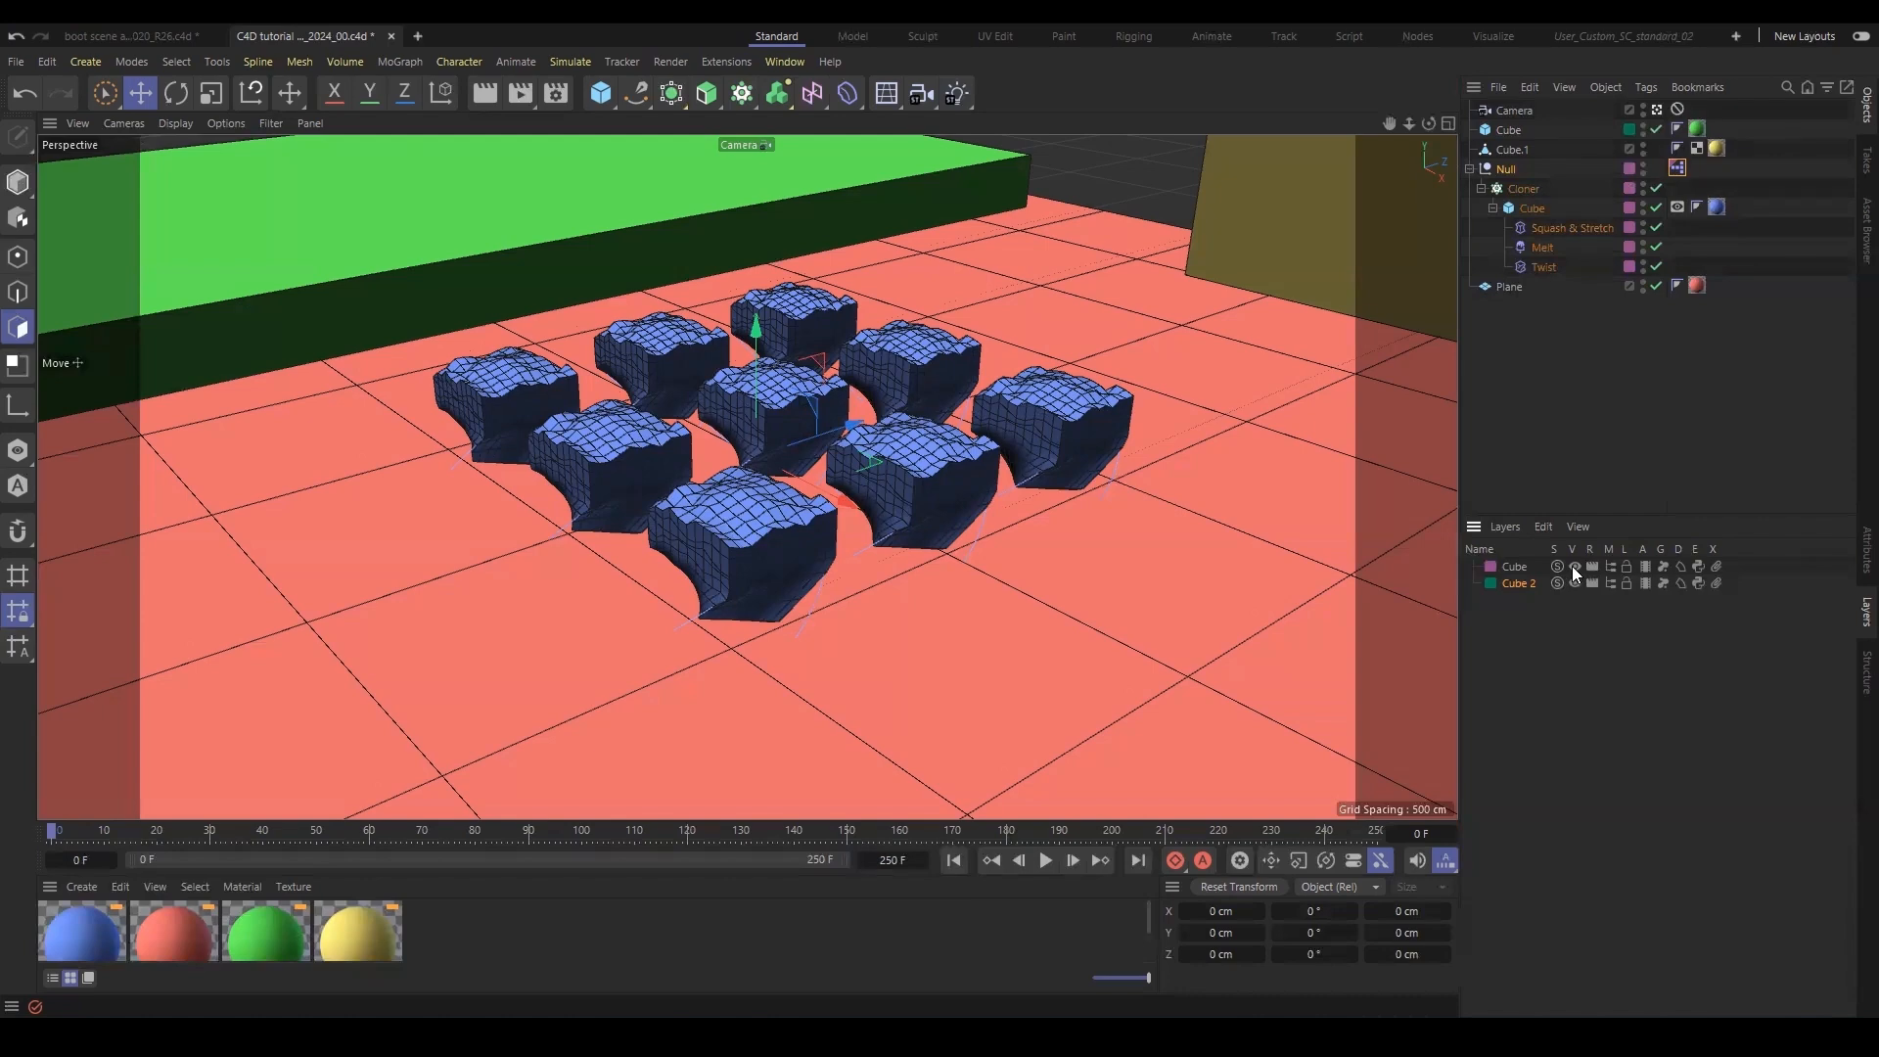
Switch the Cube layer's viewport visibility off and on repeatedly, leaving it visible.
click(1573, 567)
click(1574, 566)
click(1573, 567)
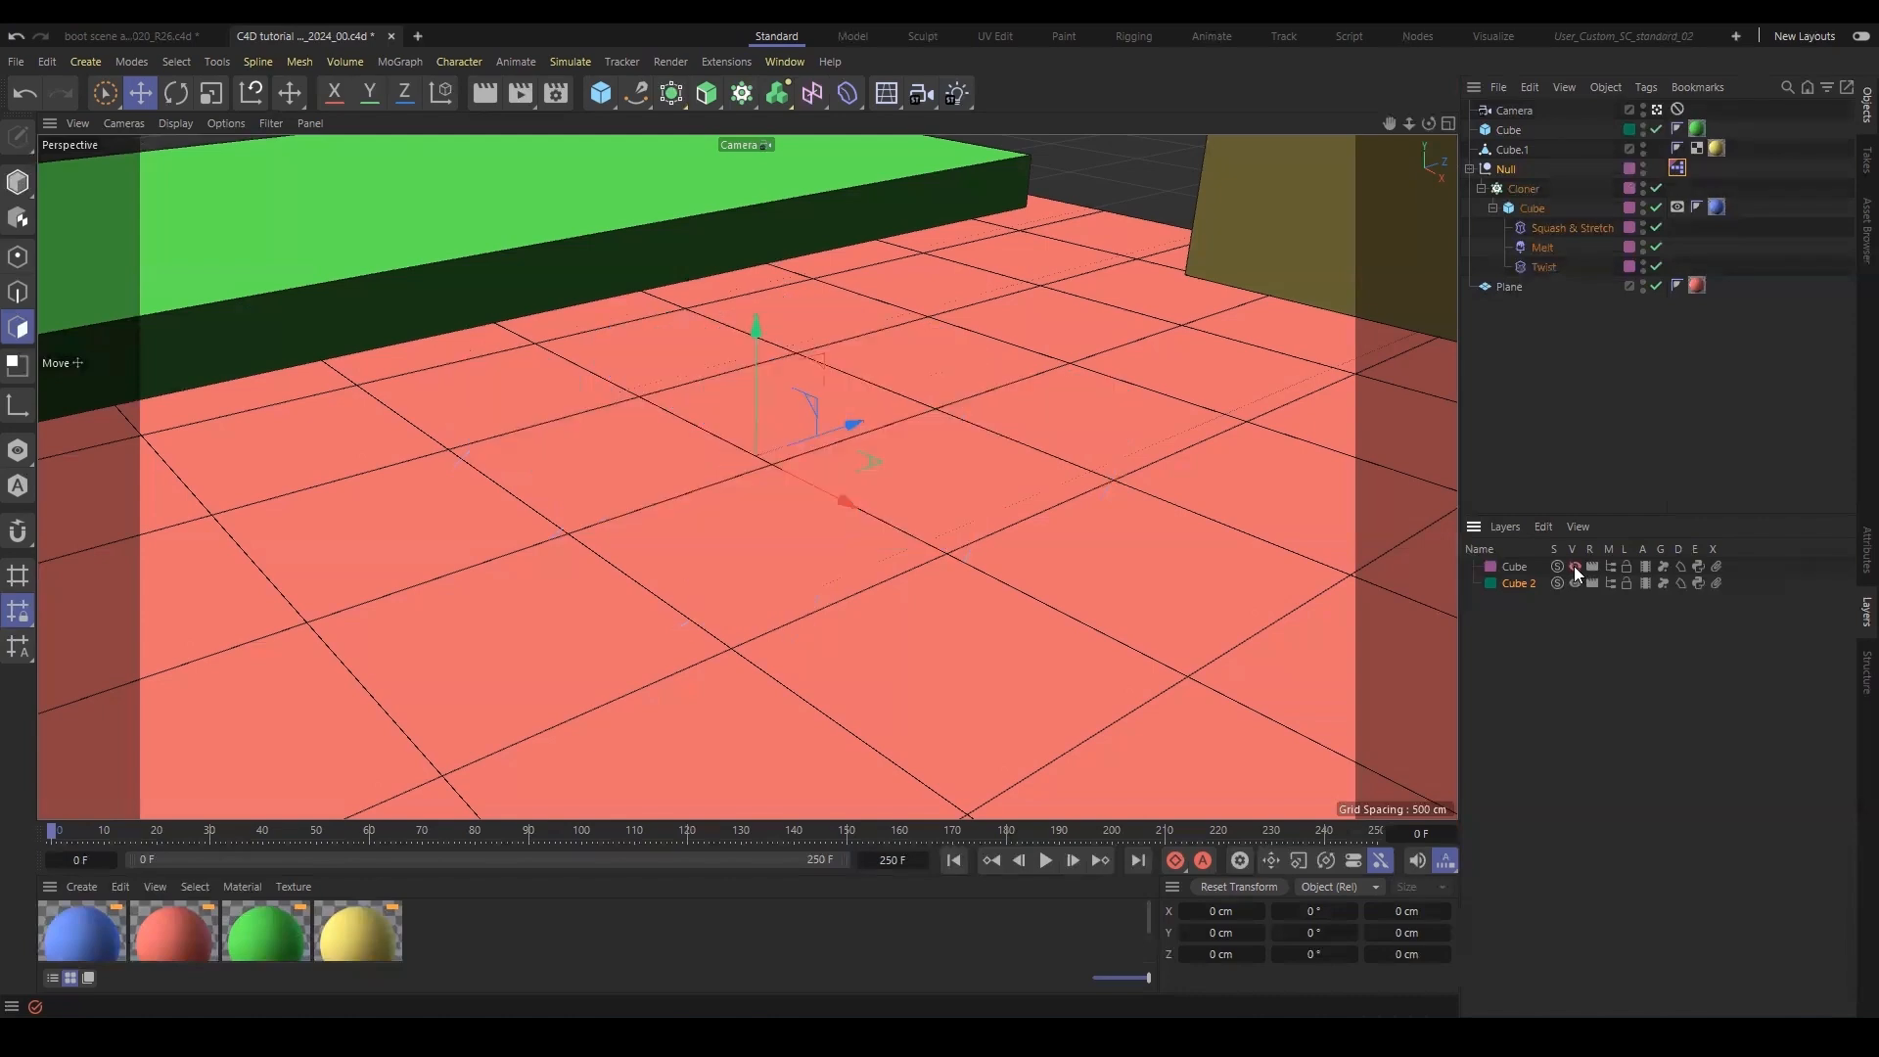
click(1573, 567)
click(1574, 567)
click(1574, 567)
click(1573, 566)
click(1575, 567)
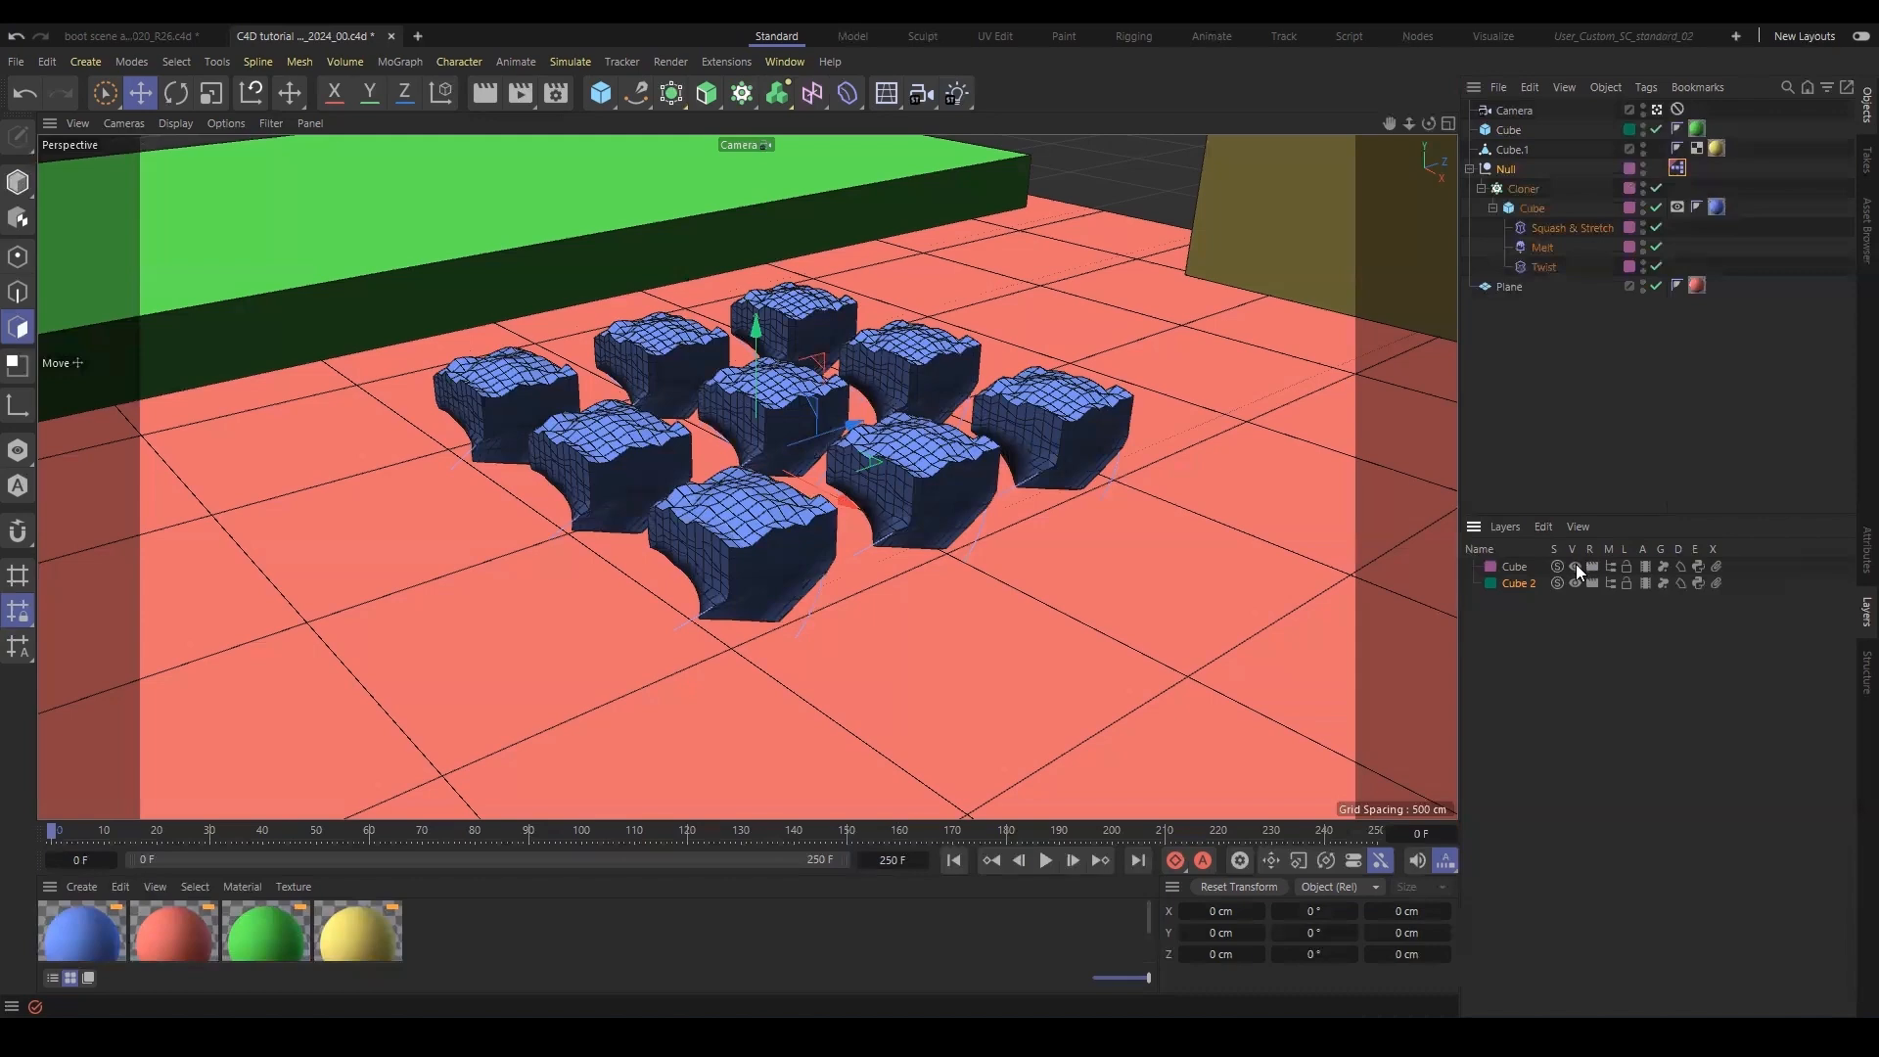
click(1573, 567)
click(1576, 567)
click(1576, 567)
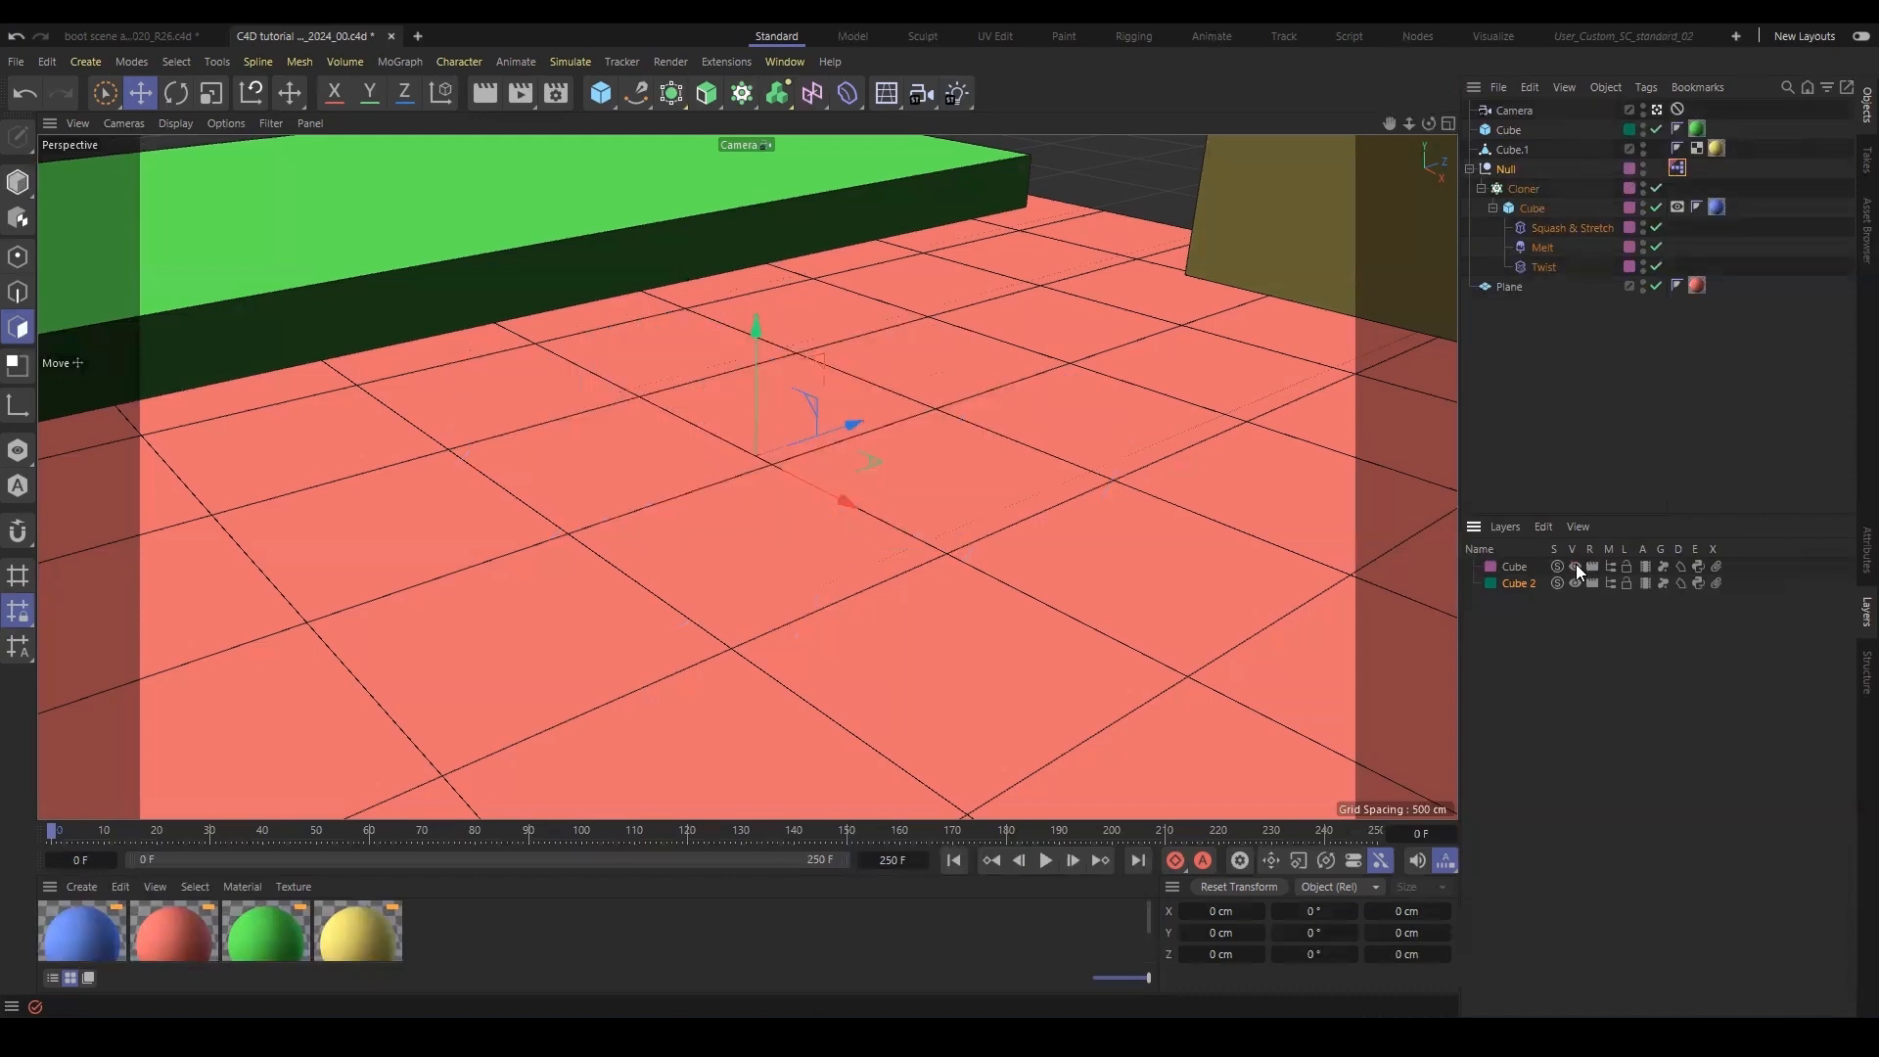
click(1575, 567)
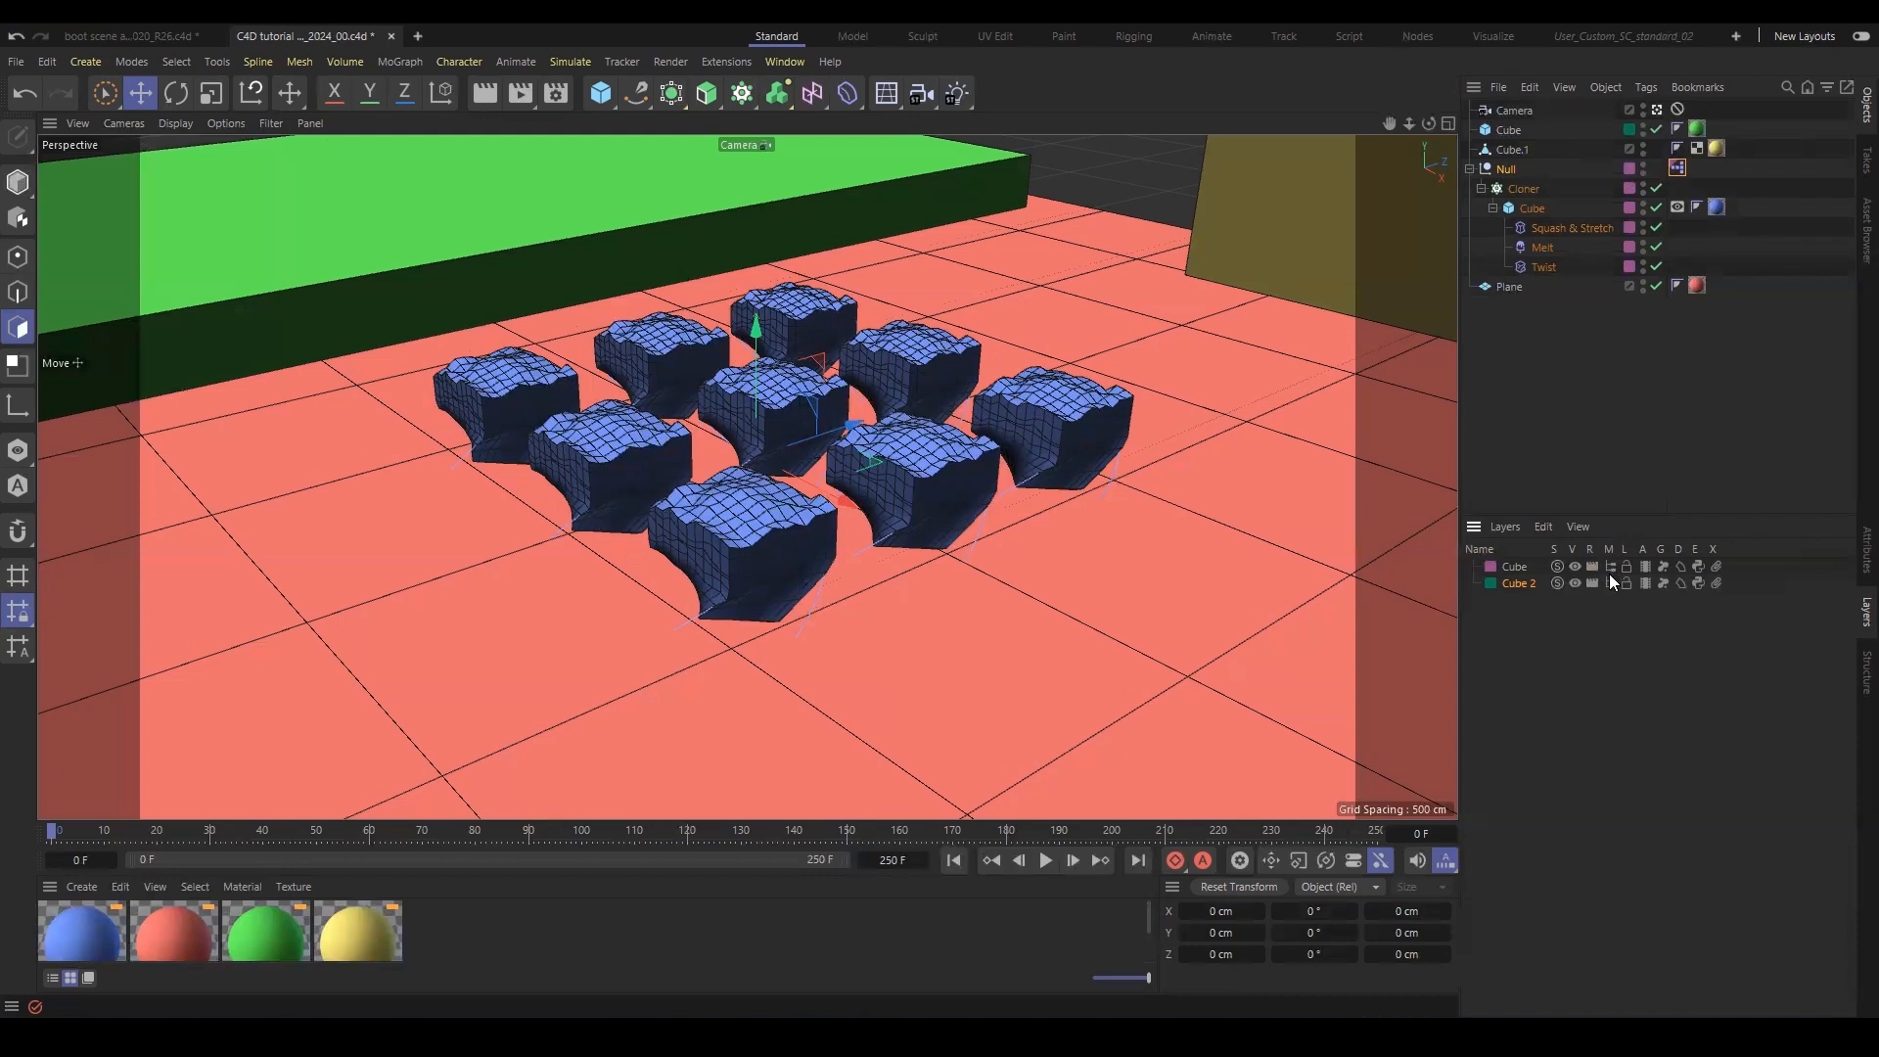
Hide the Cube layer's objects from the Object Manager and restore them, and toggle the layer's lock.
click(1609, 567)
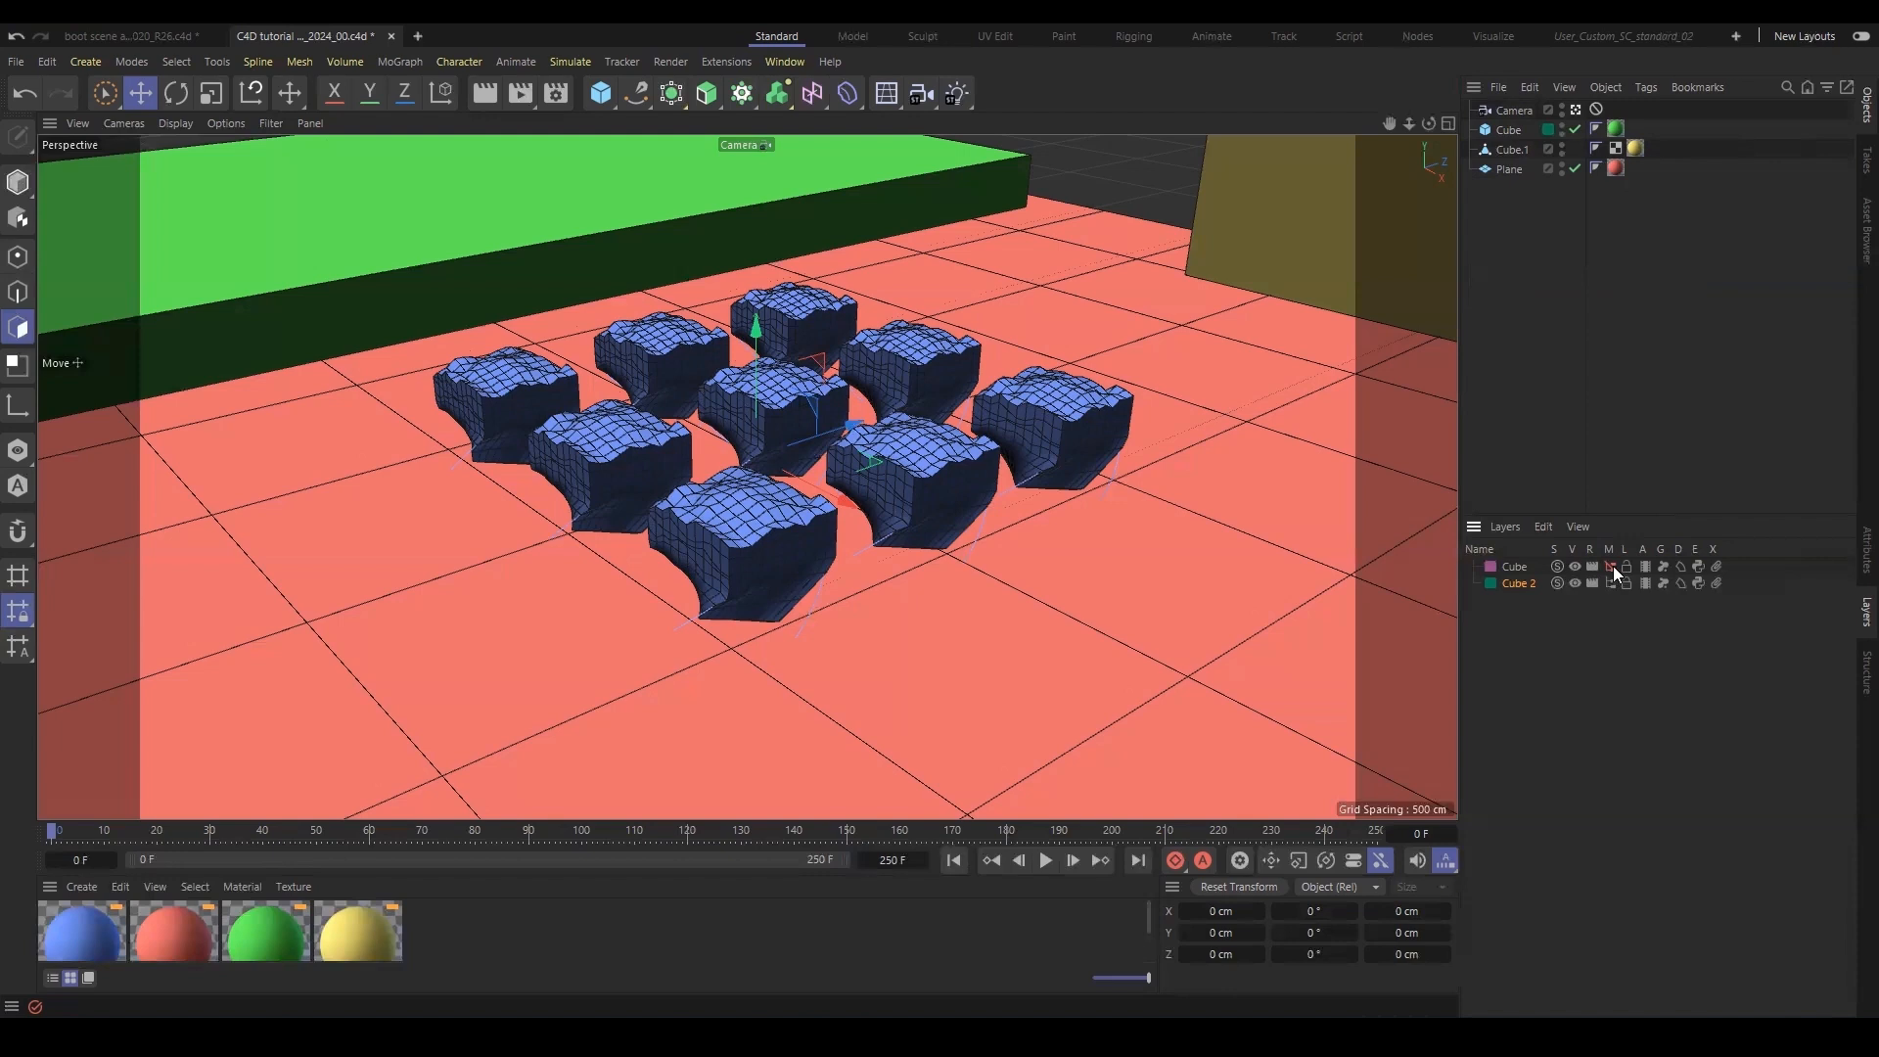
click(1611, 567)
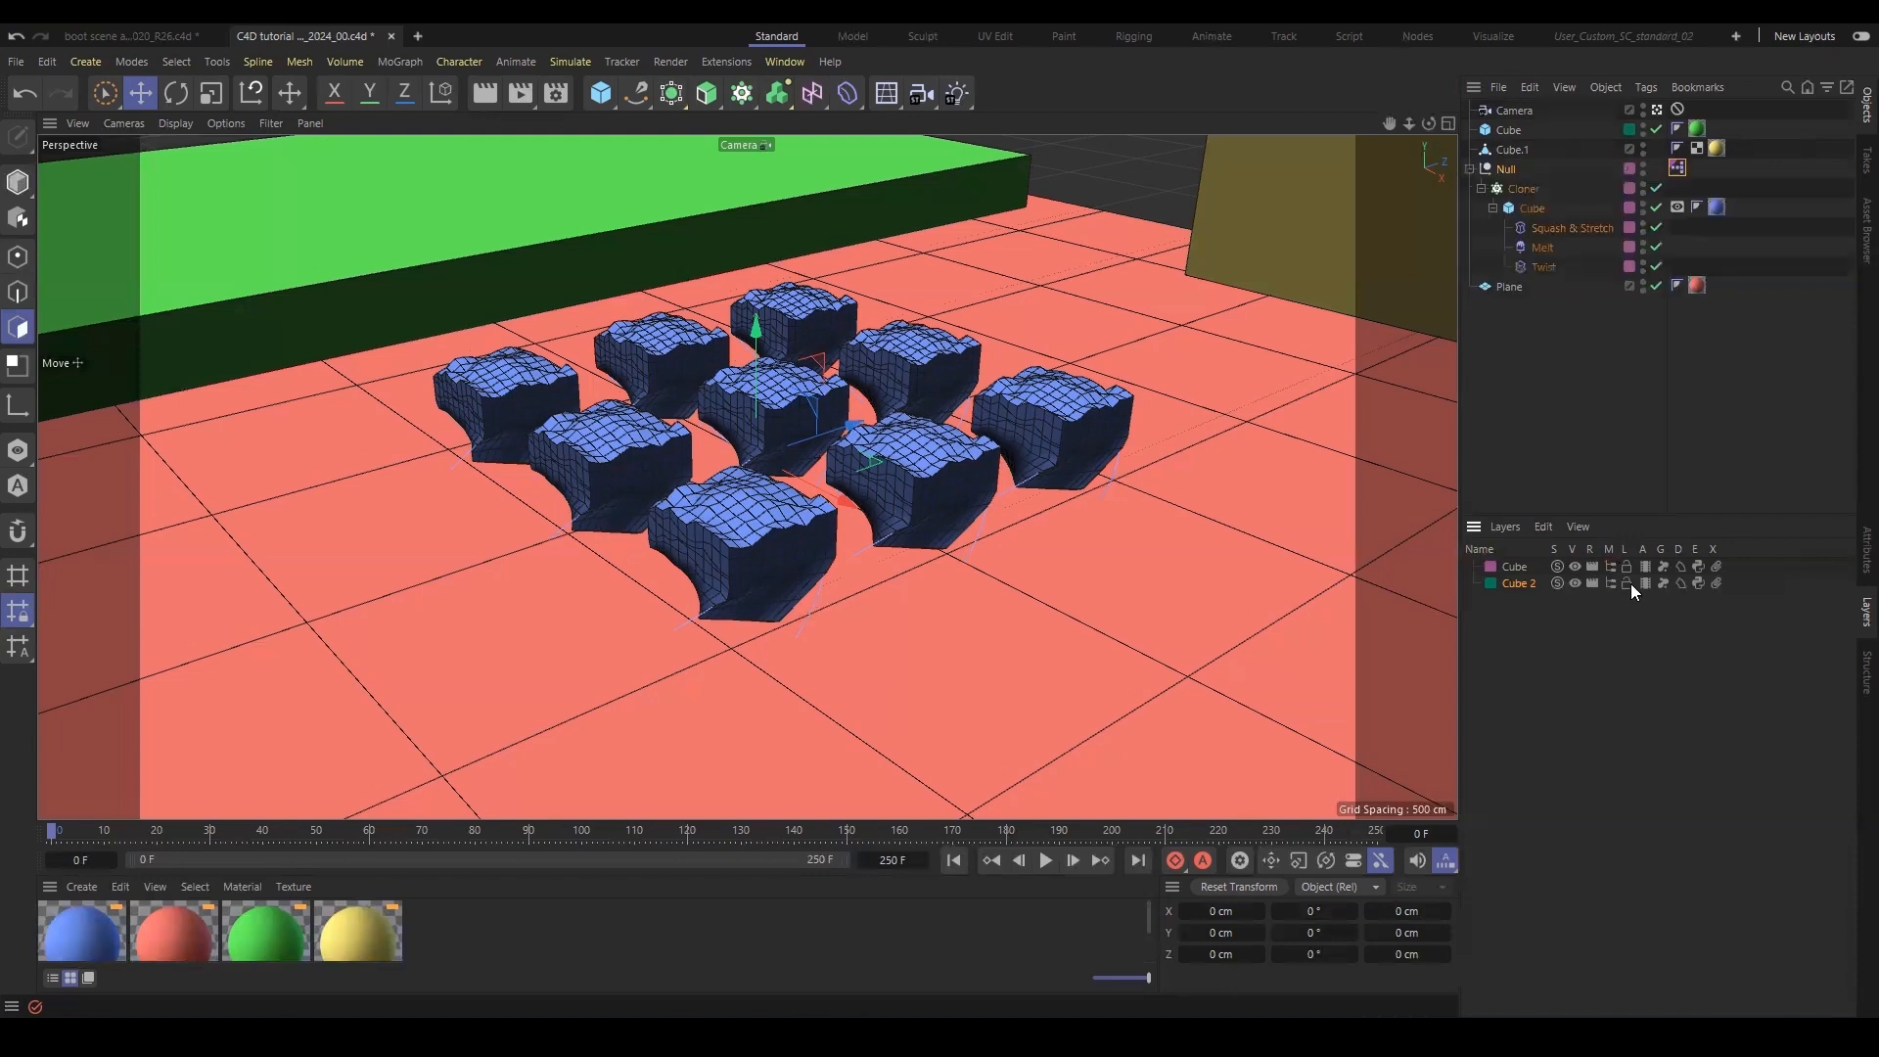
click(1626, 566)
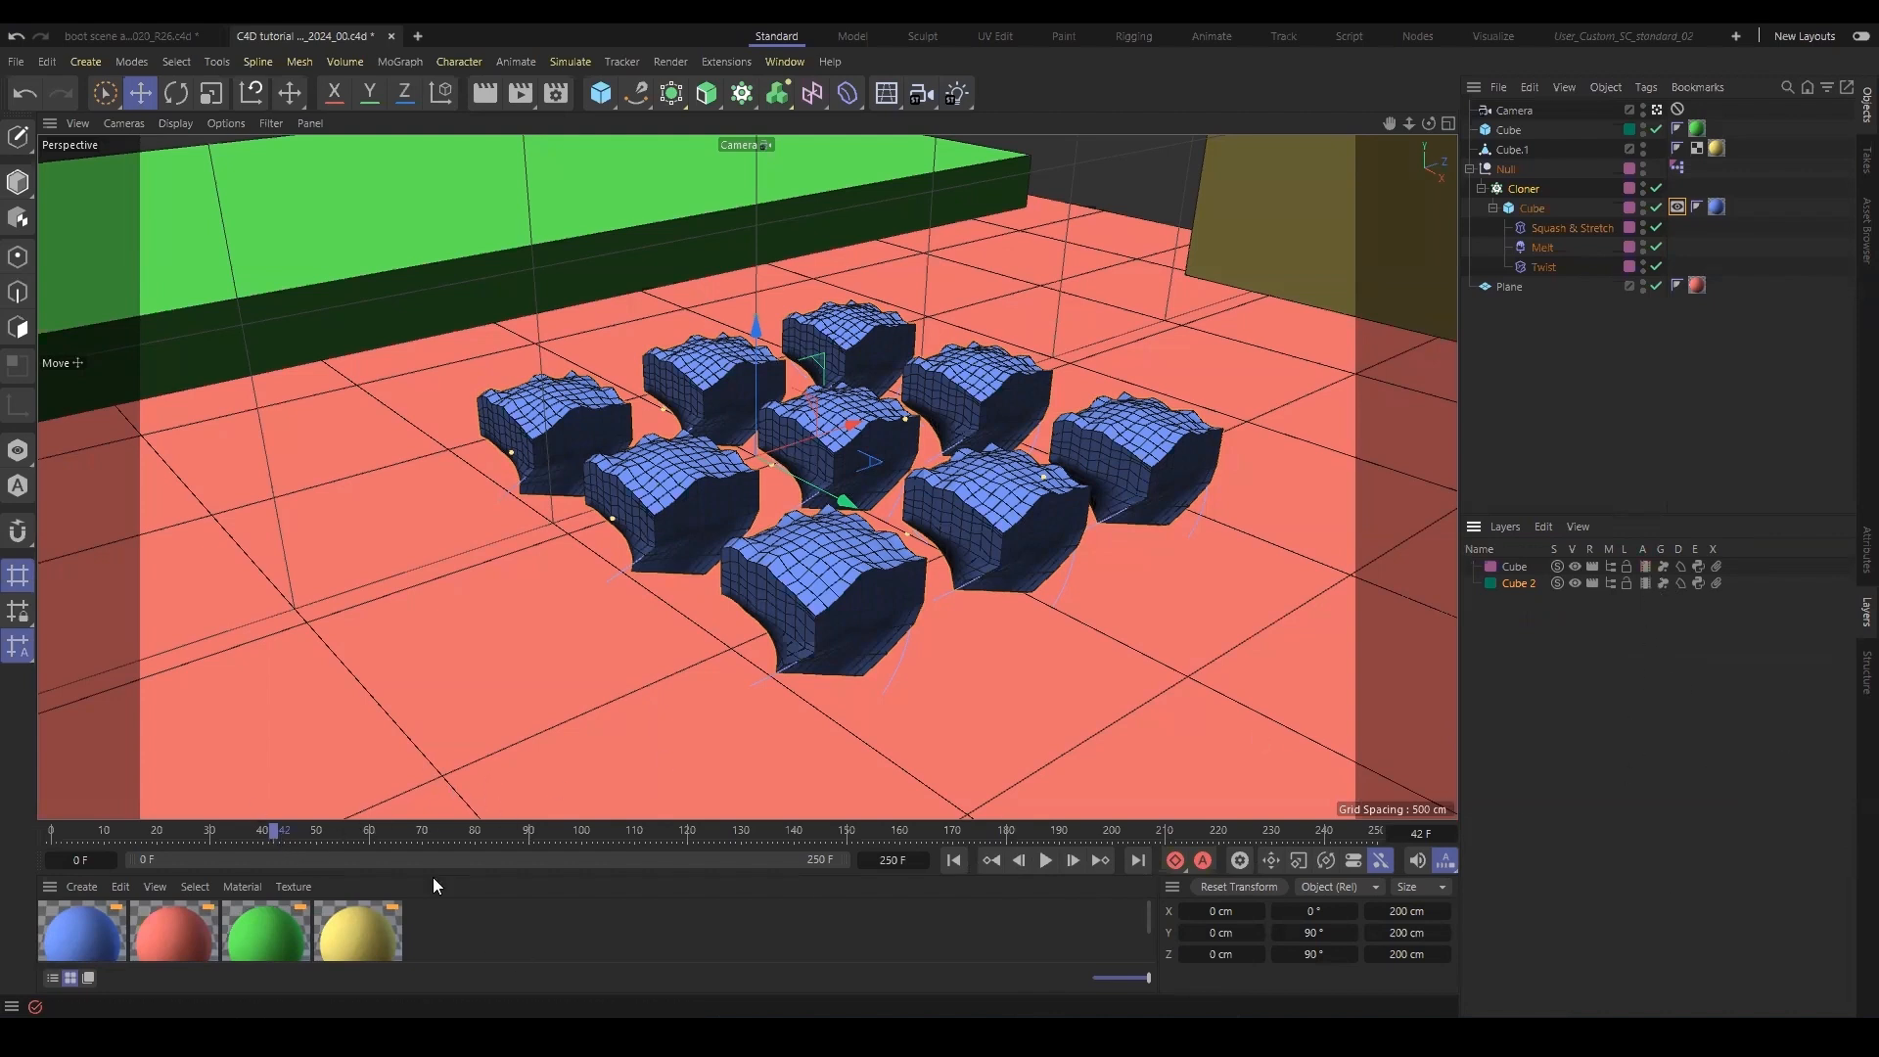
Play the animation from frame 0 and disable animation on the Cube layer.
drag(273, 833, 51, 833)
click(1046, 869)
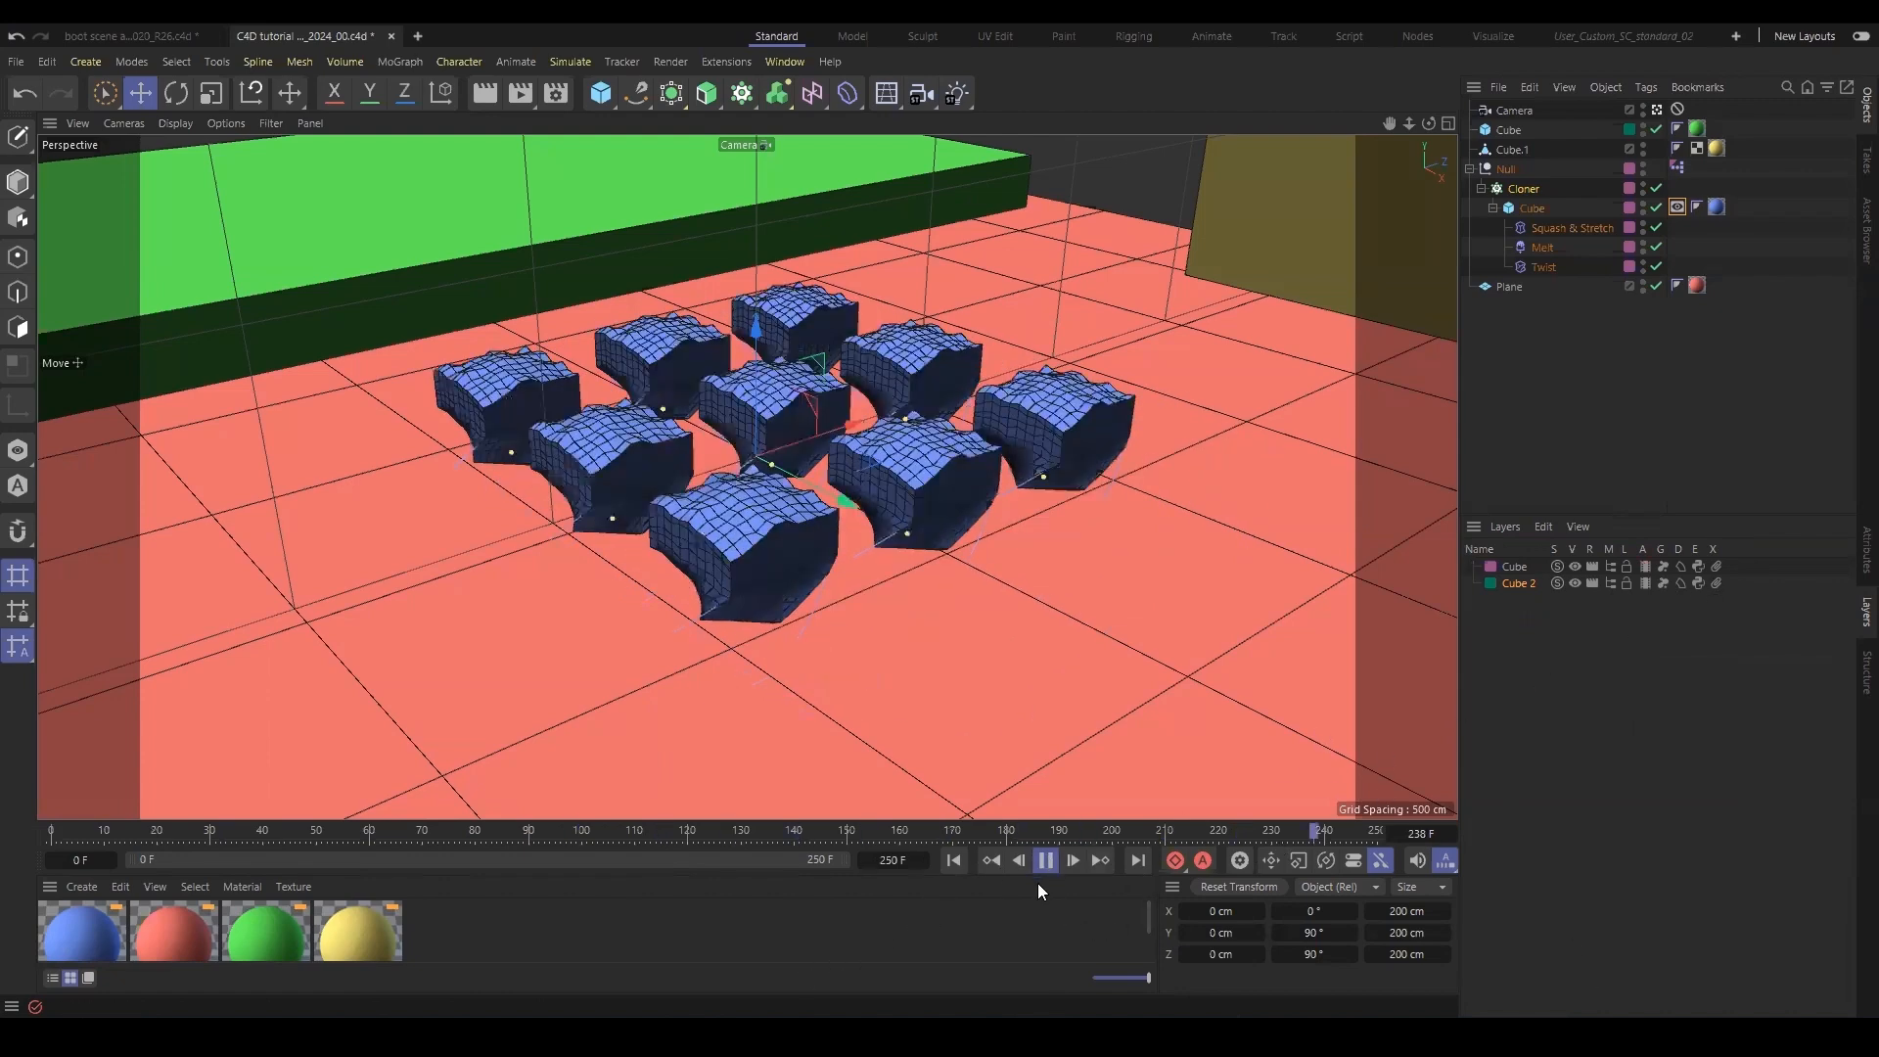
click(1644, 567)
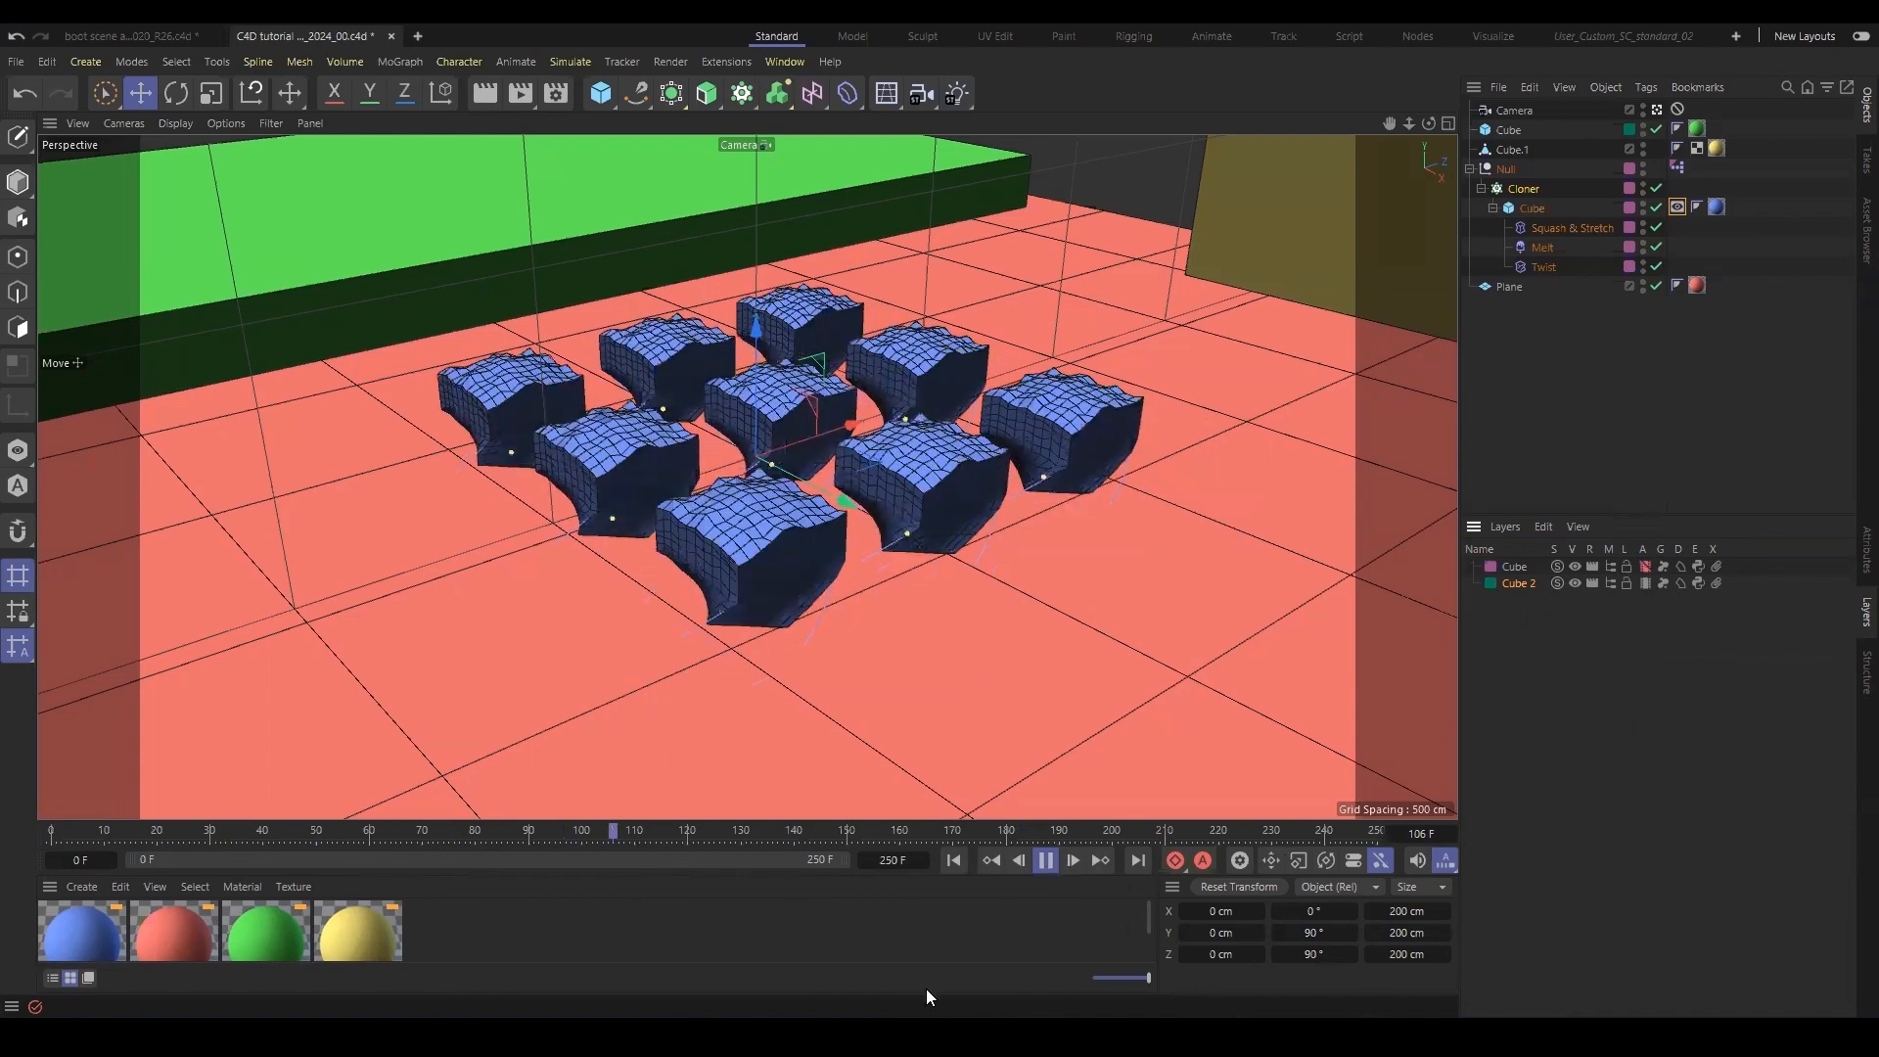
Show the coordinates of the Cube inside the Cloner, stop playback and return to the first frame.
click(1864, 553)
click(1554, 576)
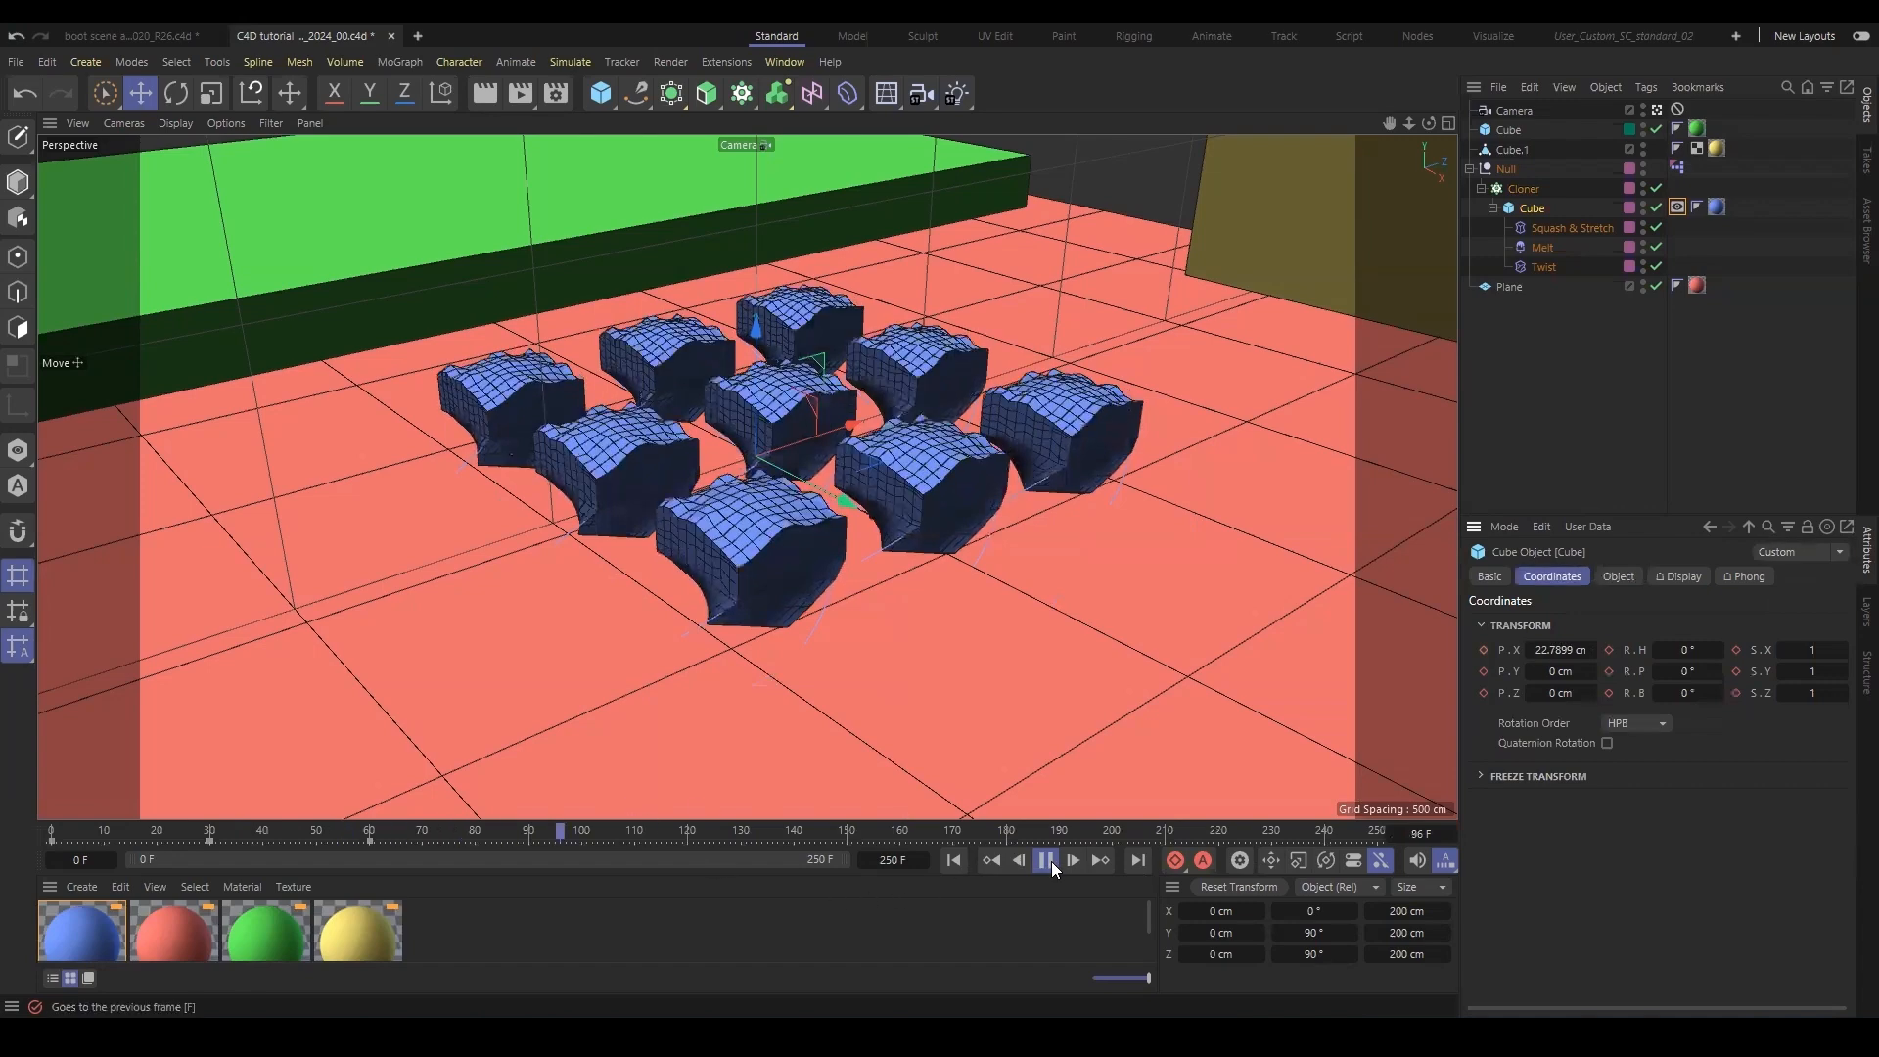
click(1046, 860)
click(954, 860)
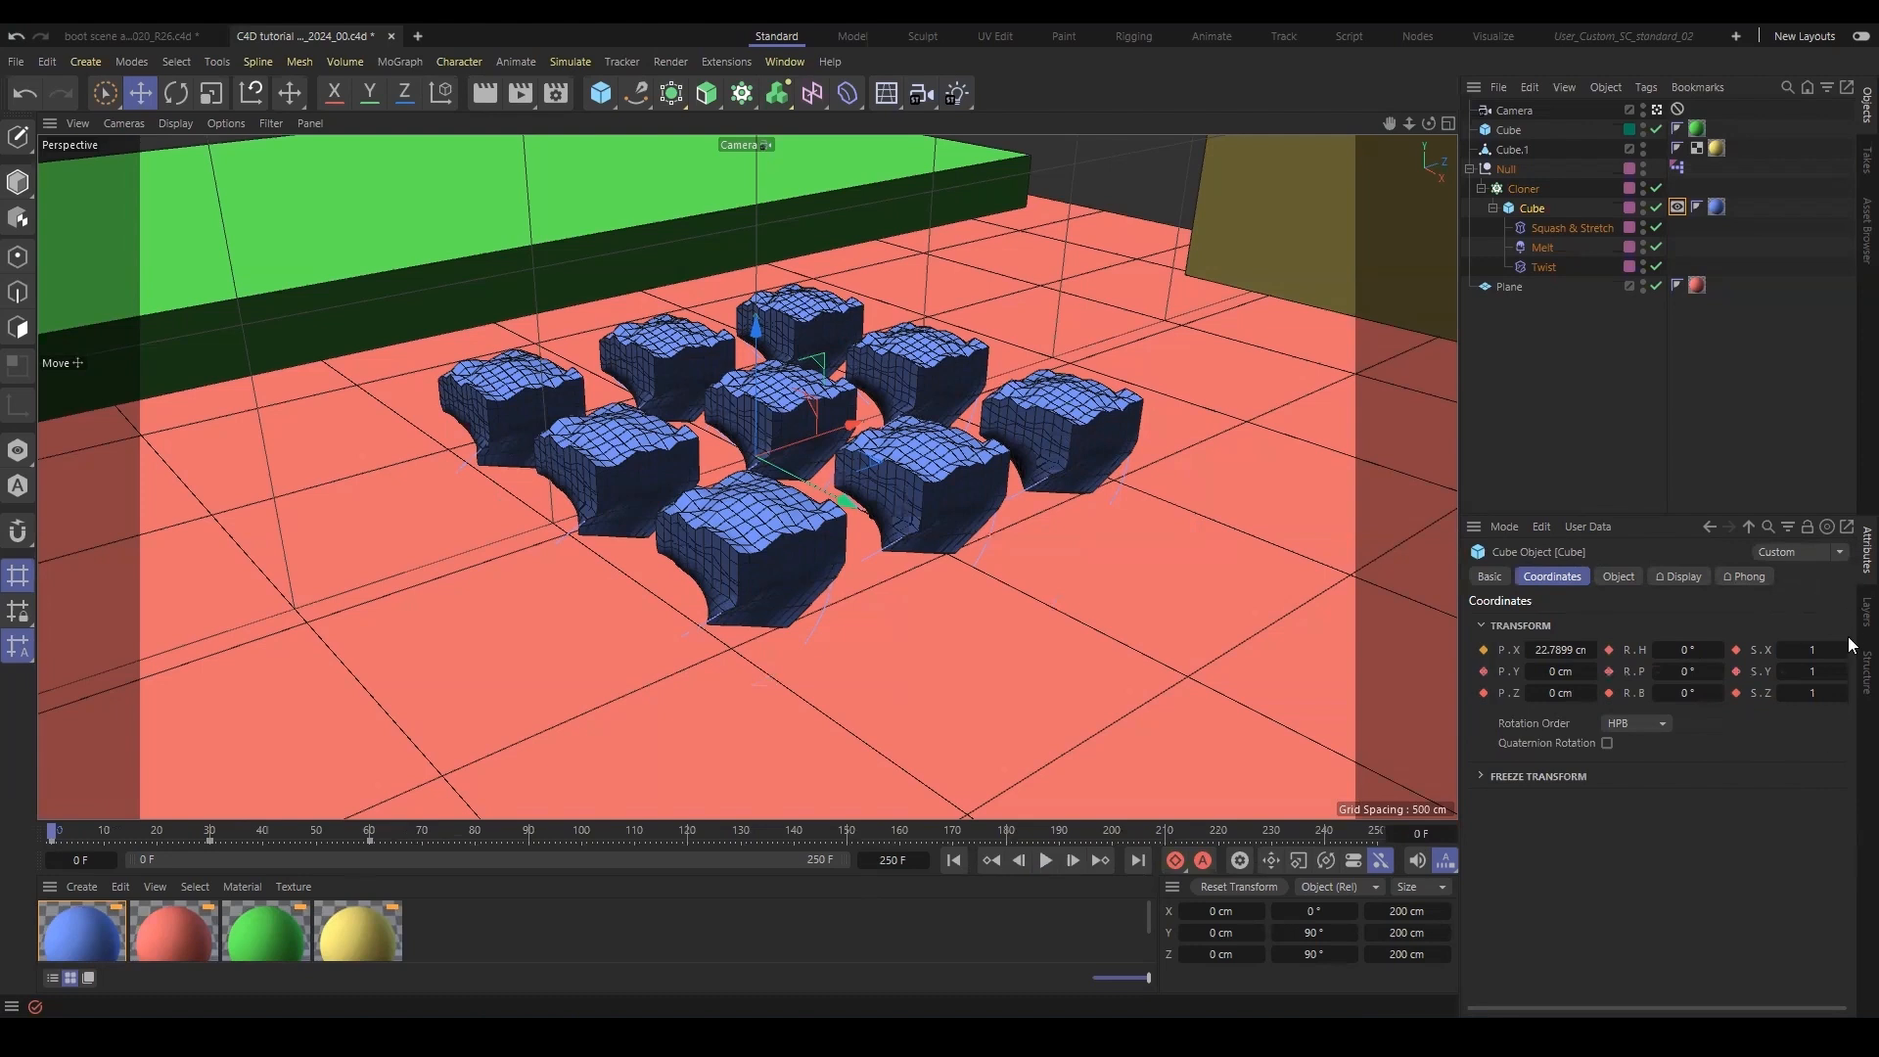
Bring back the layer list and wrap the Cube inside the Cloner in a Subdivision Surface.
click(1865, 612)
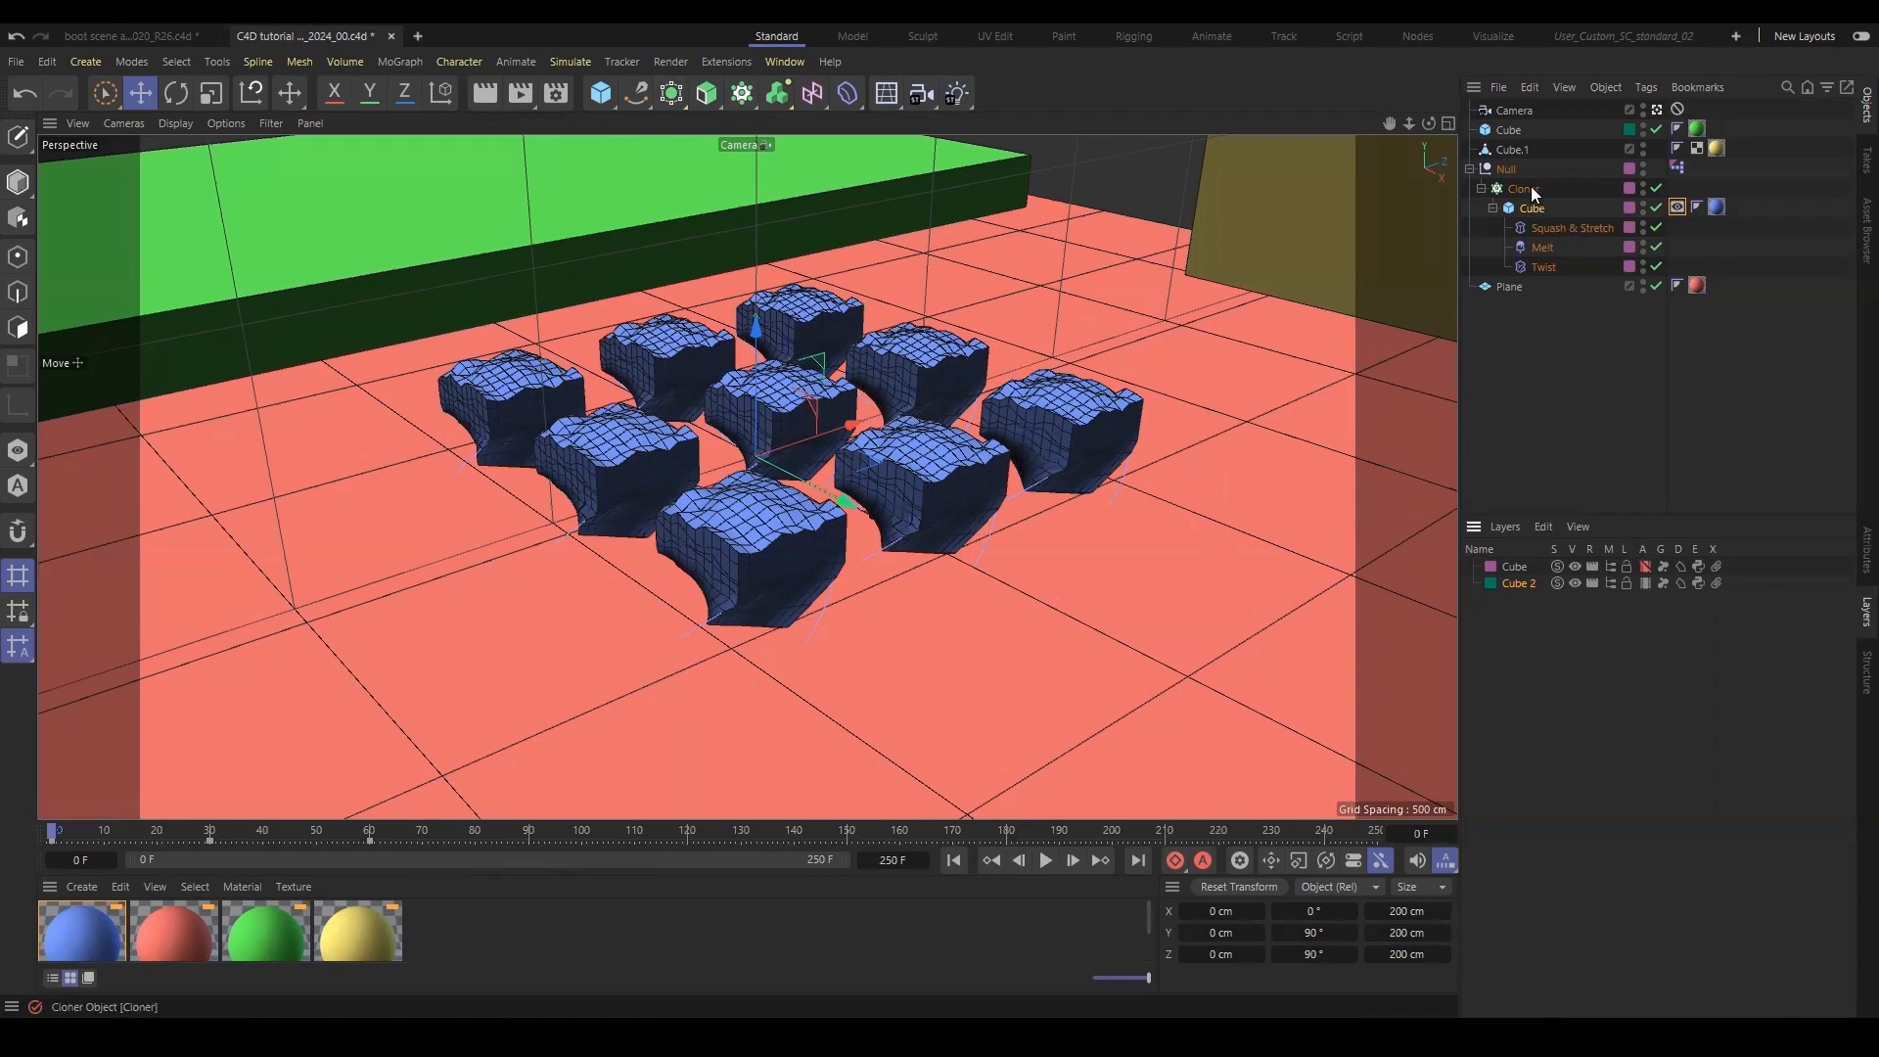
alt+click(680, 98)
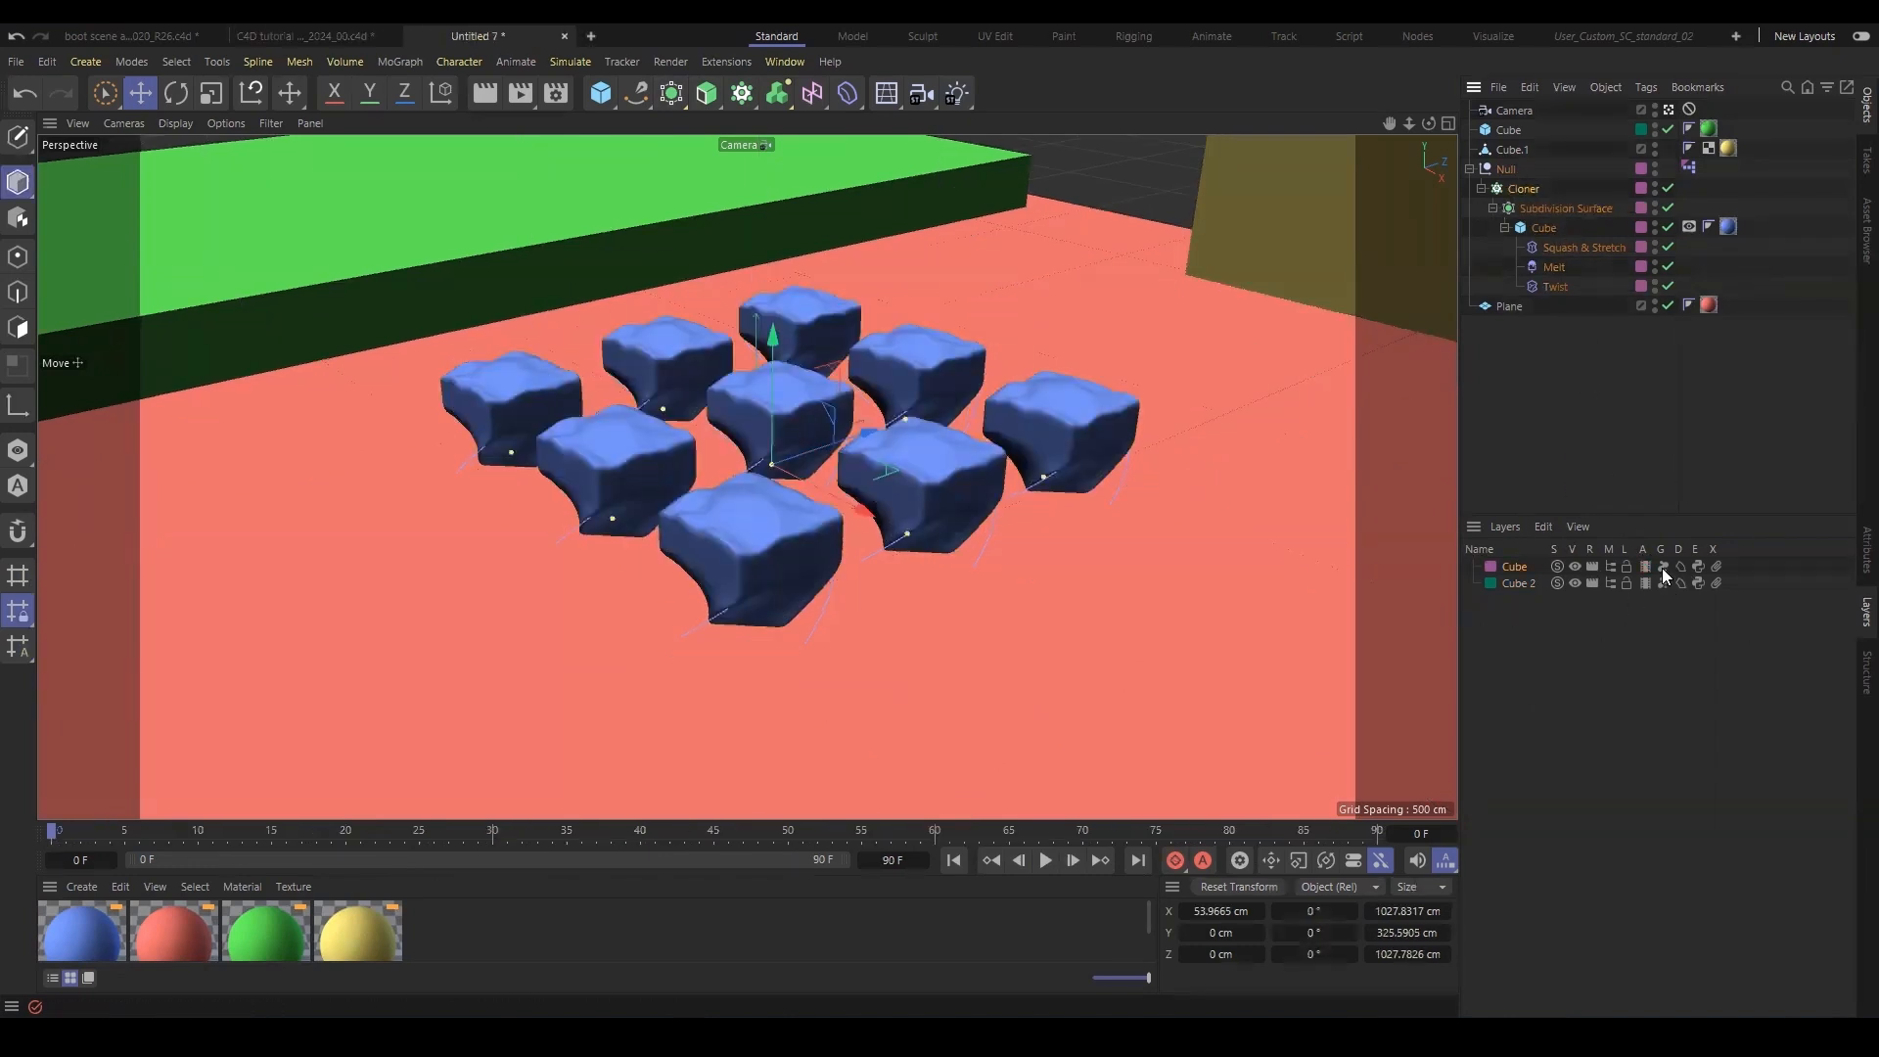
Switch the Cube layer's generators off and on twice to compare the viewport.
click(1663, 567)
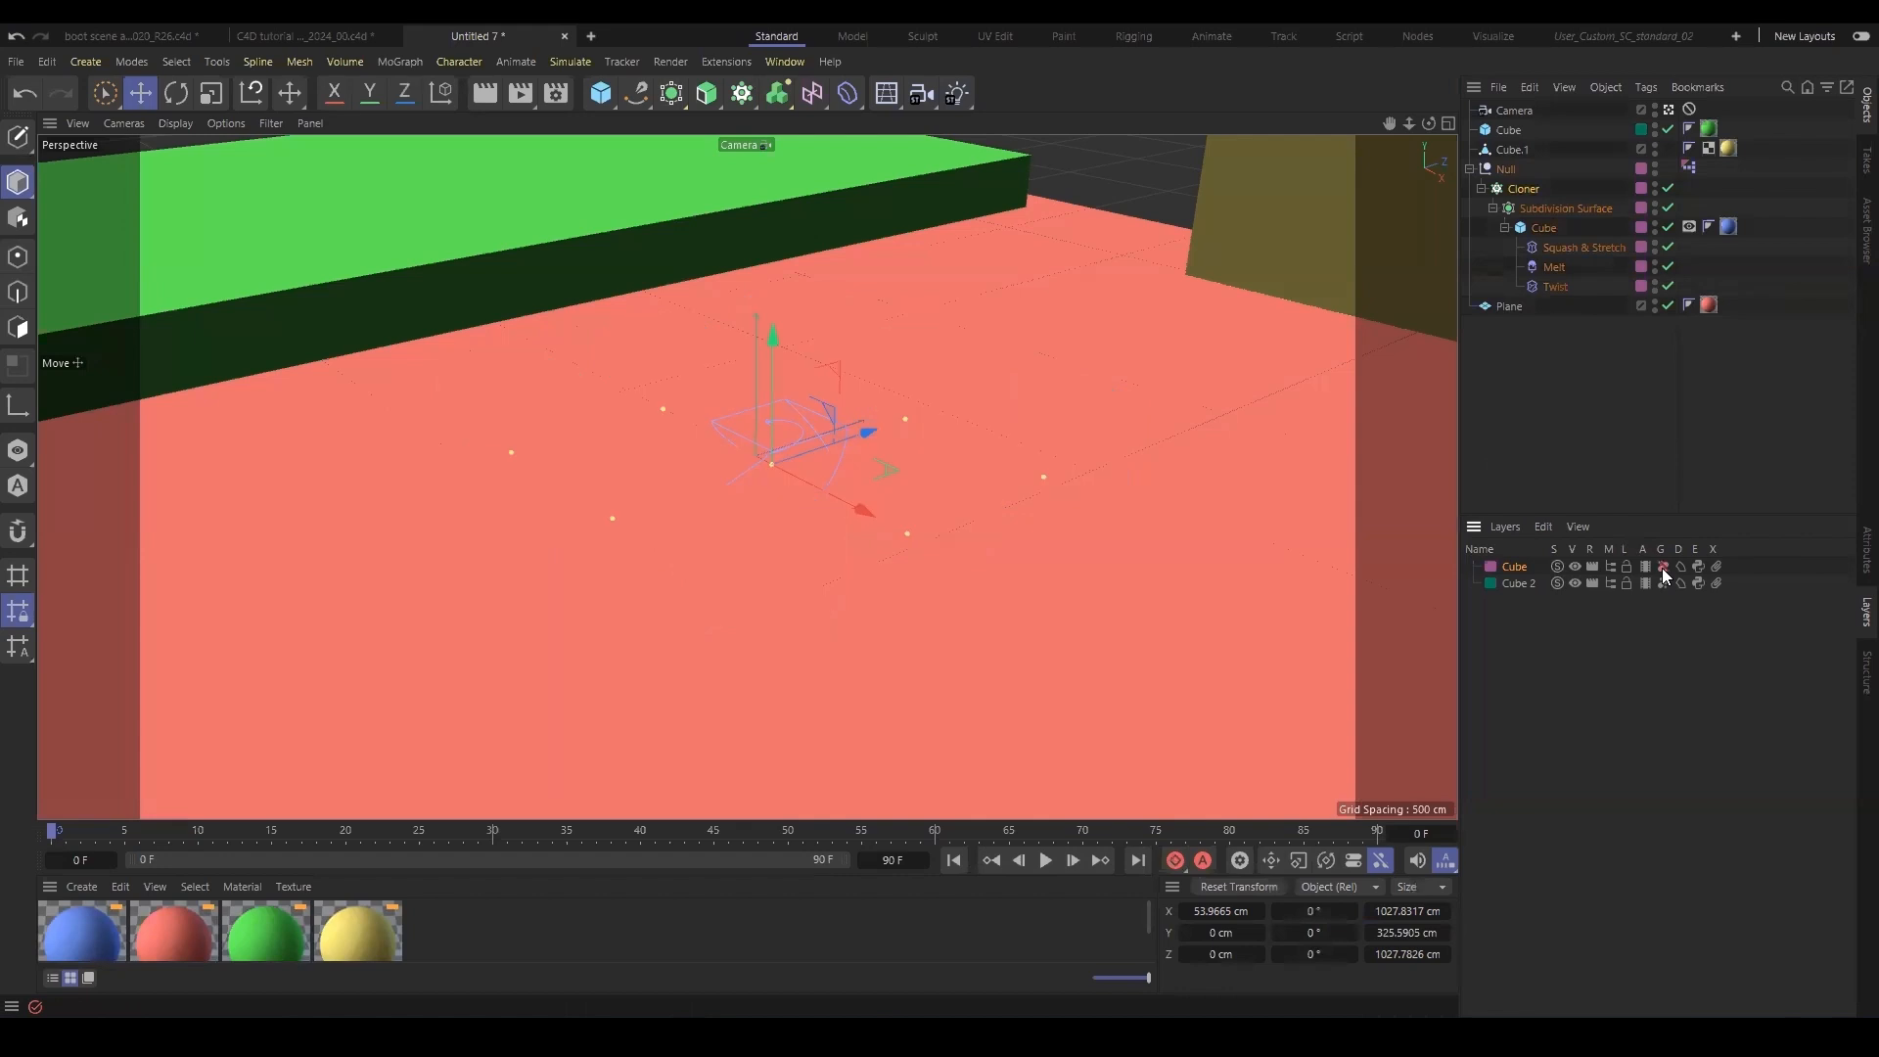
click(1664, 567)
click(1664, 567)
click(1664, 567)
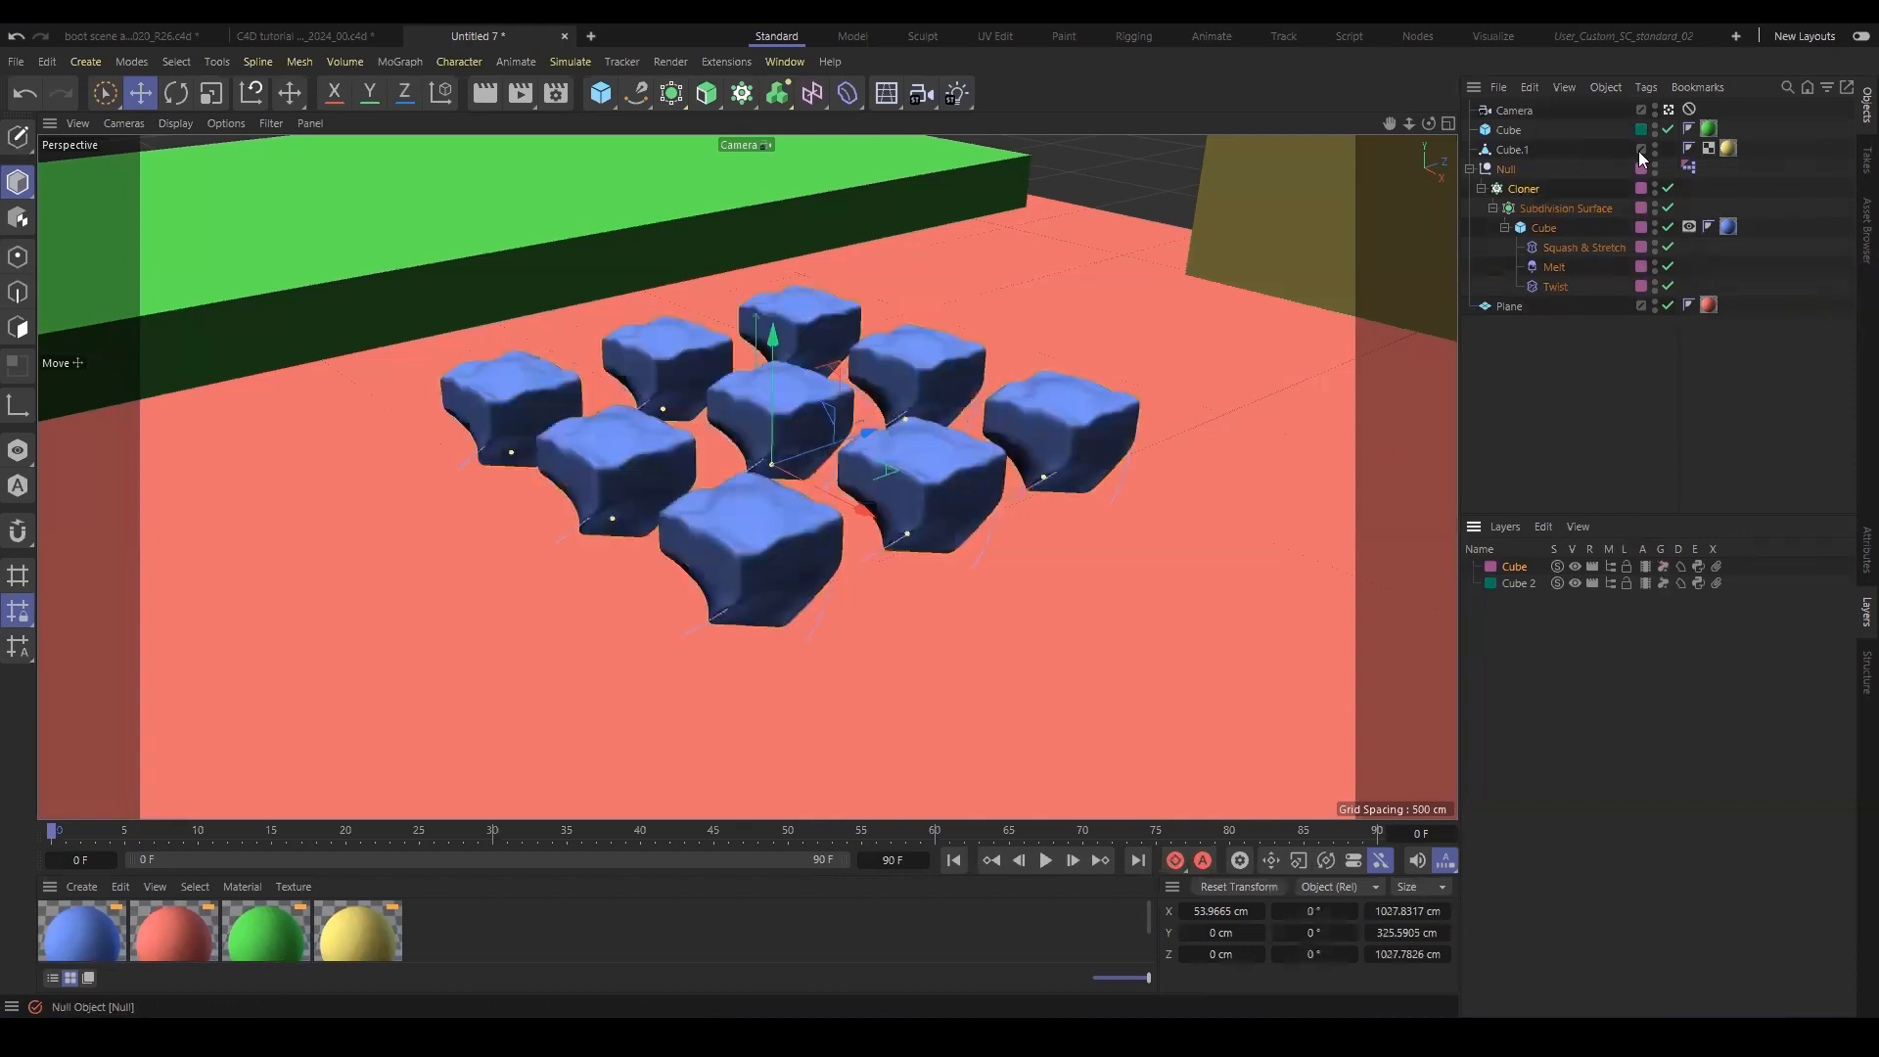
Make the Cube under the Subdivision Surface editable, toggling the Cube layer's generators before and after the conversion.
click(1539, 230)
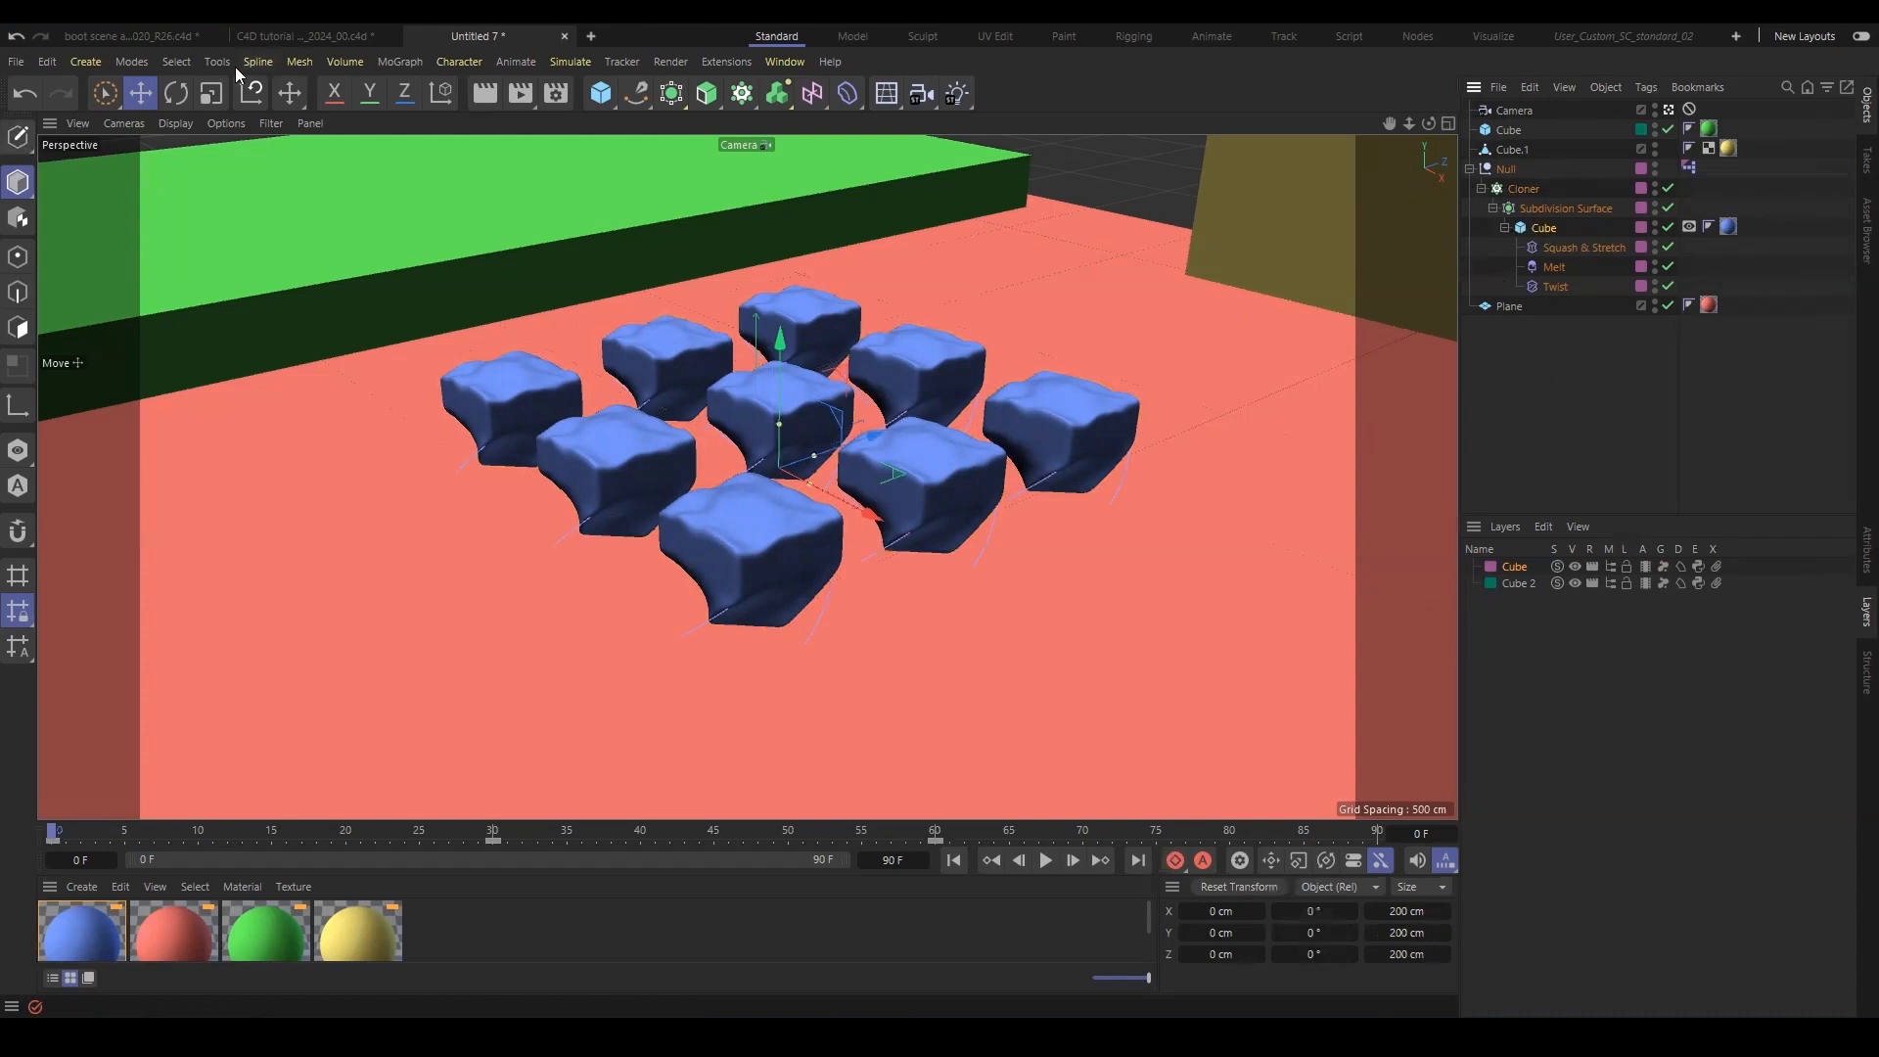
click(1663, 568)
click(1664, 569)
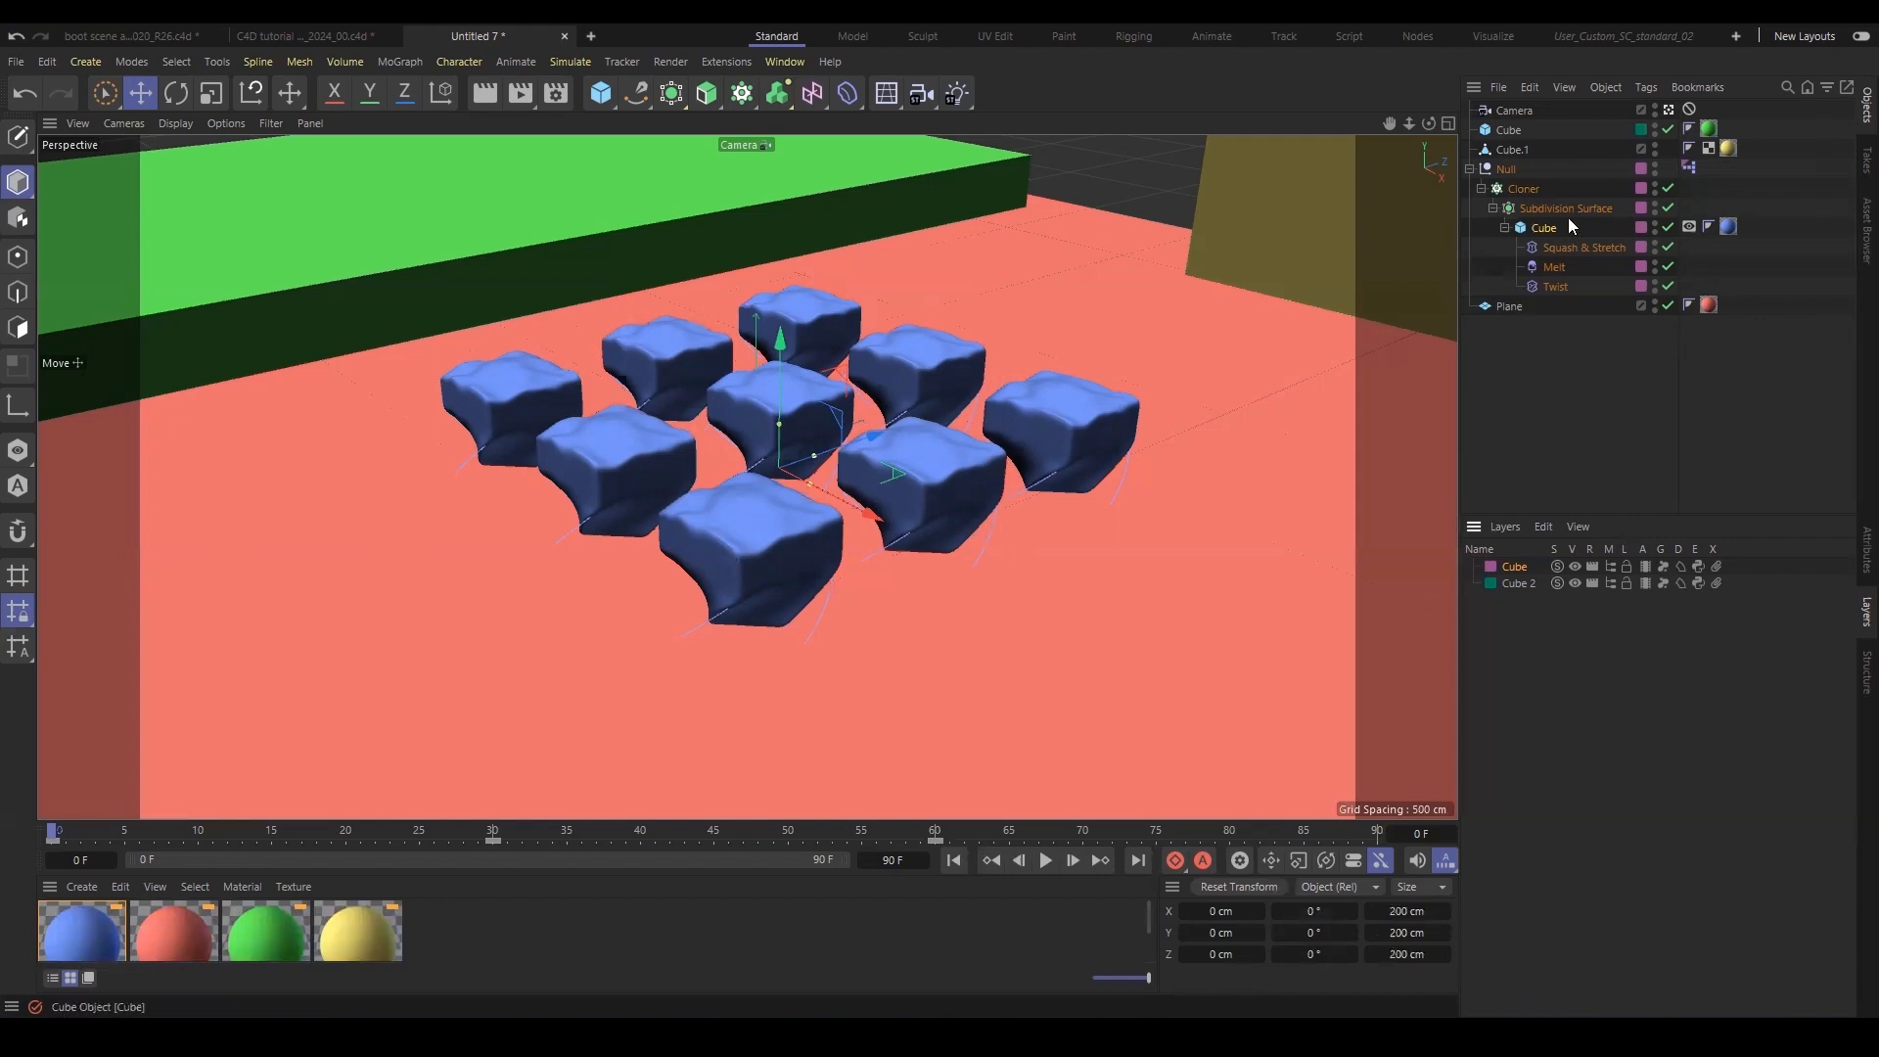
click(18, 137)
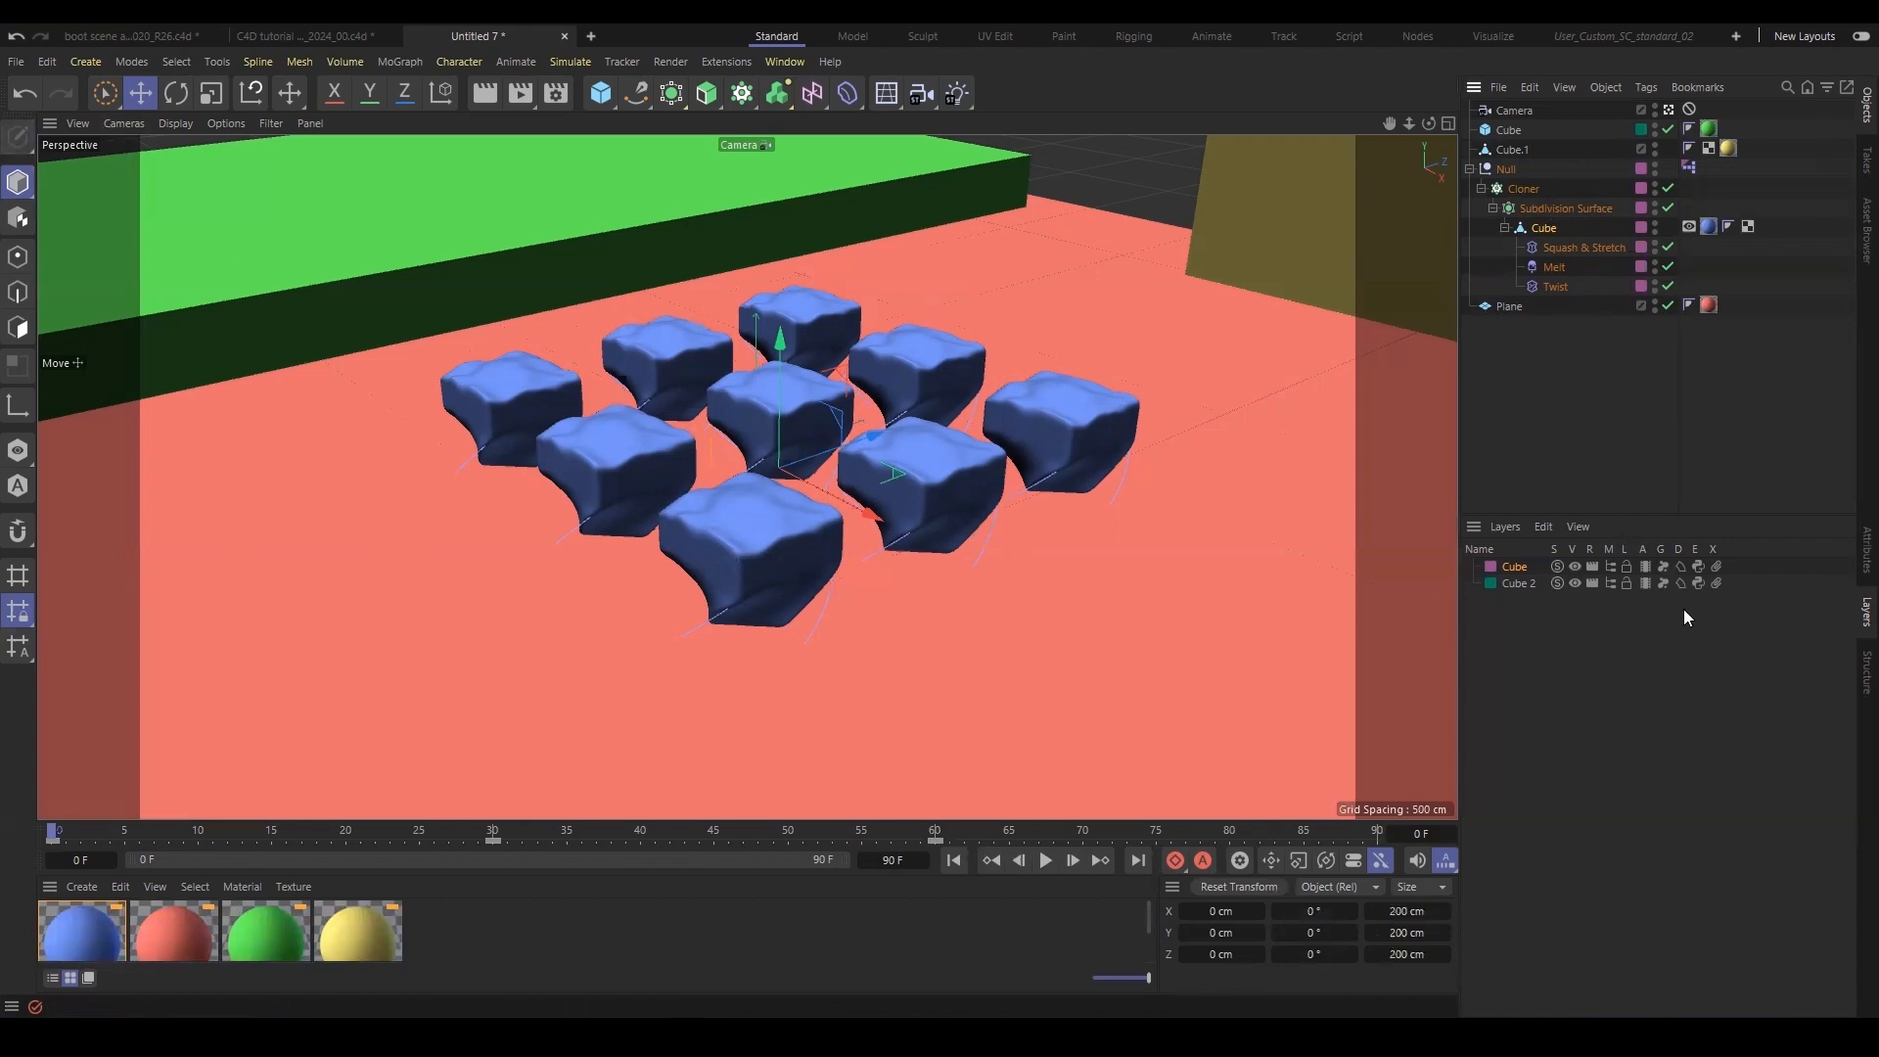
click(1663, 568)
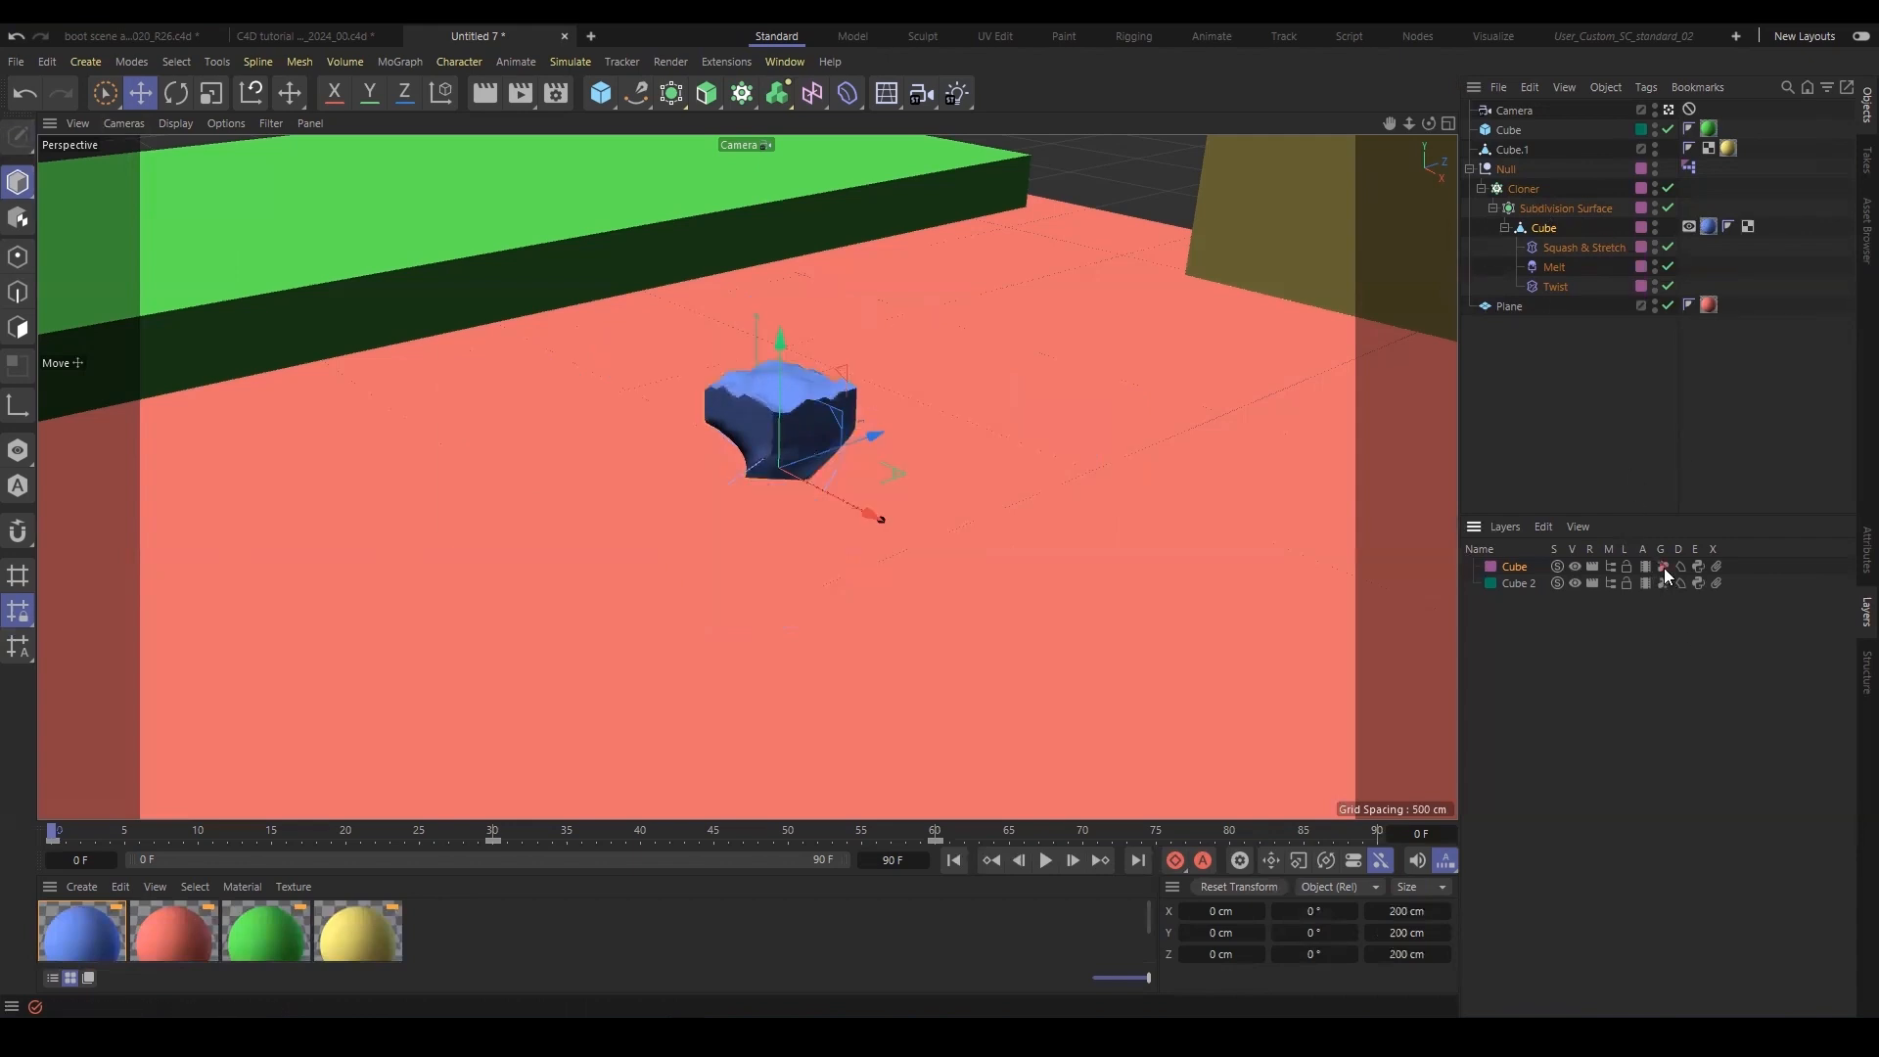
click(1663, 567)
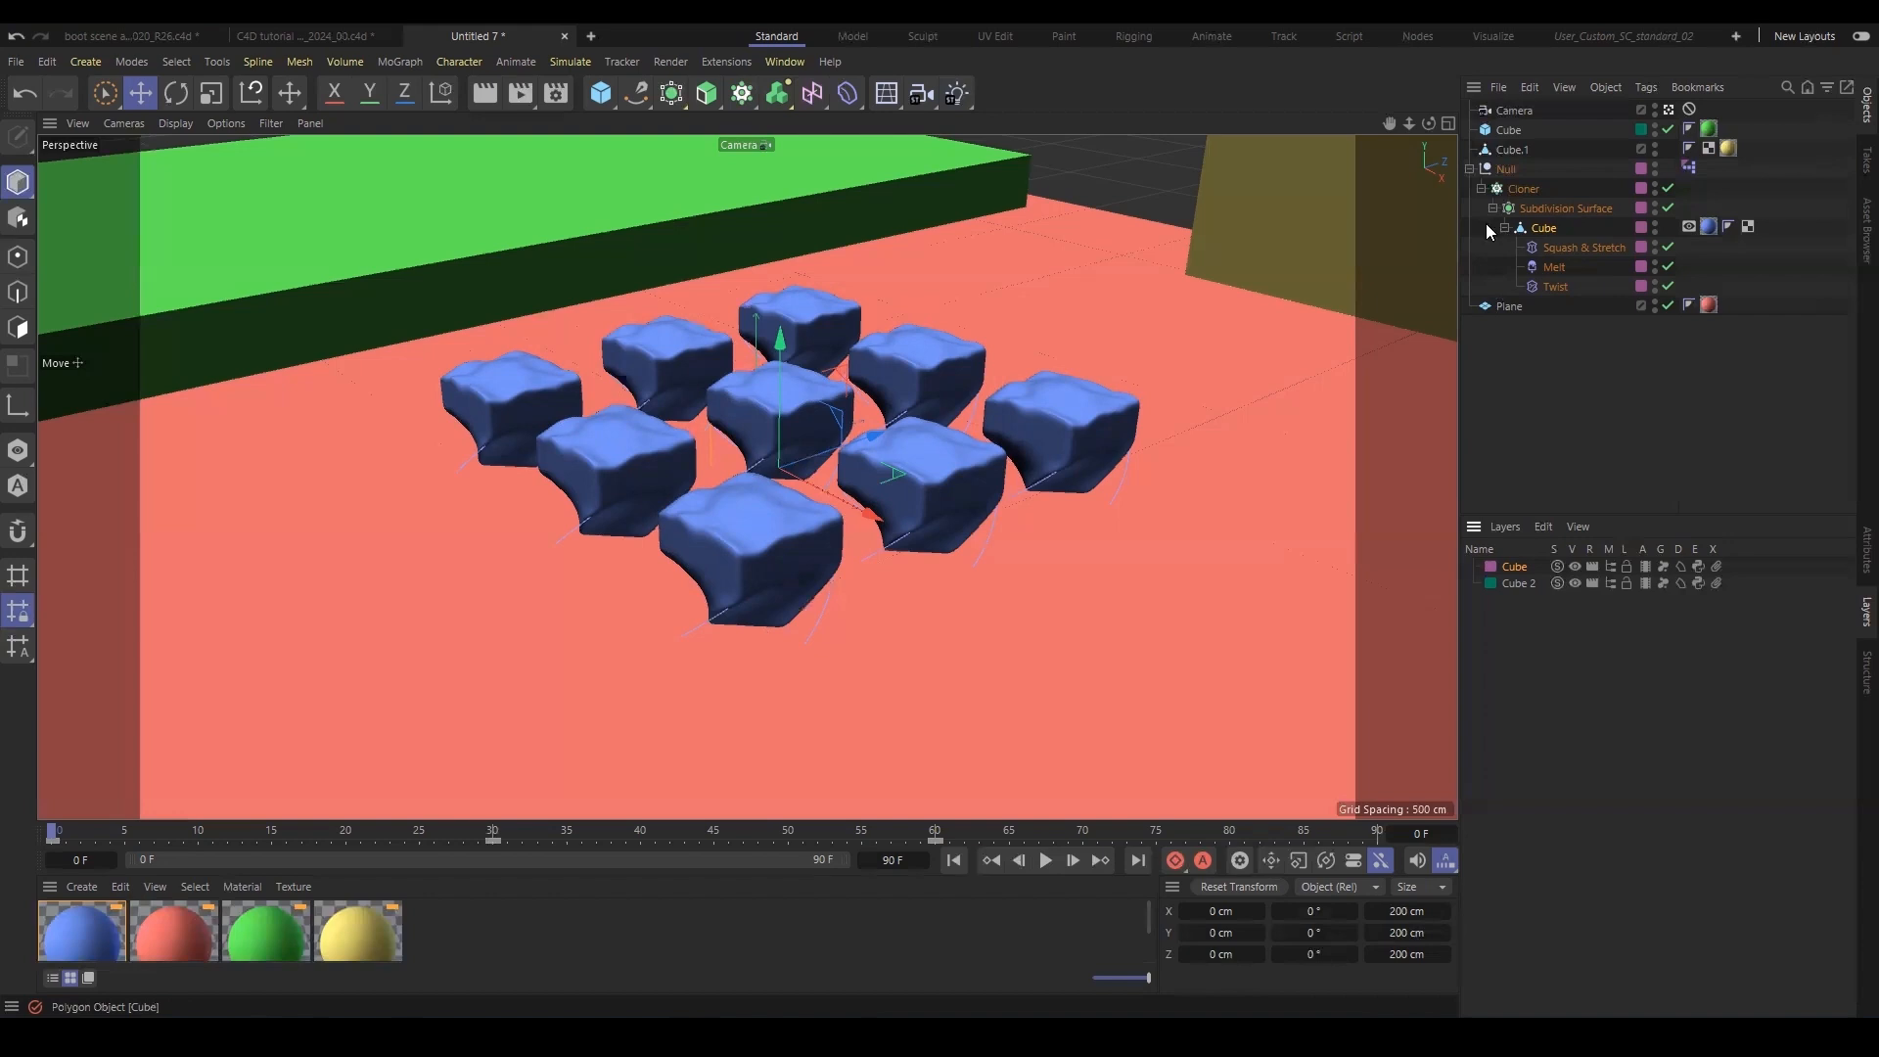
Disable the Subdivision Surface and add the Cloner to an existing layer.
click(1667, 208)
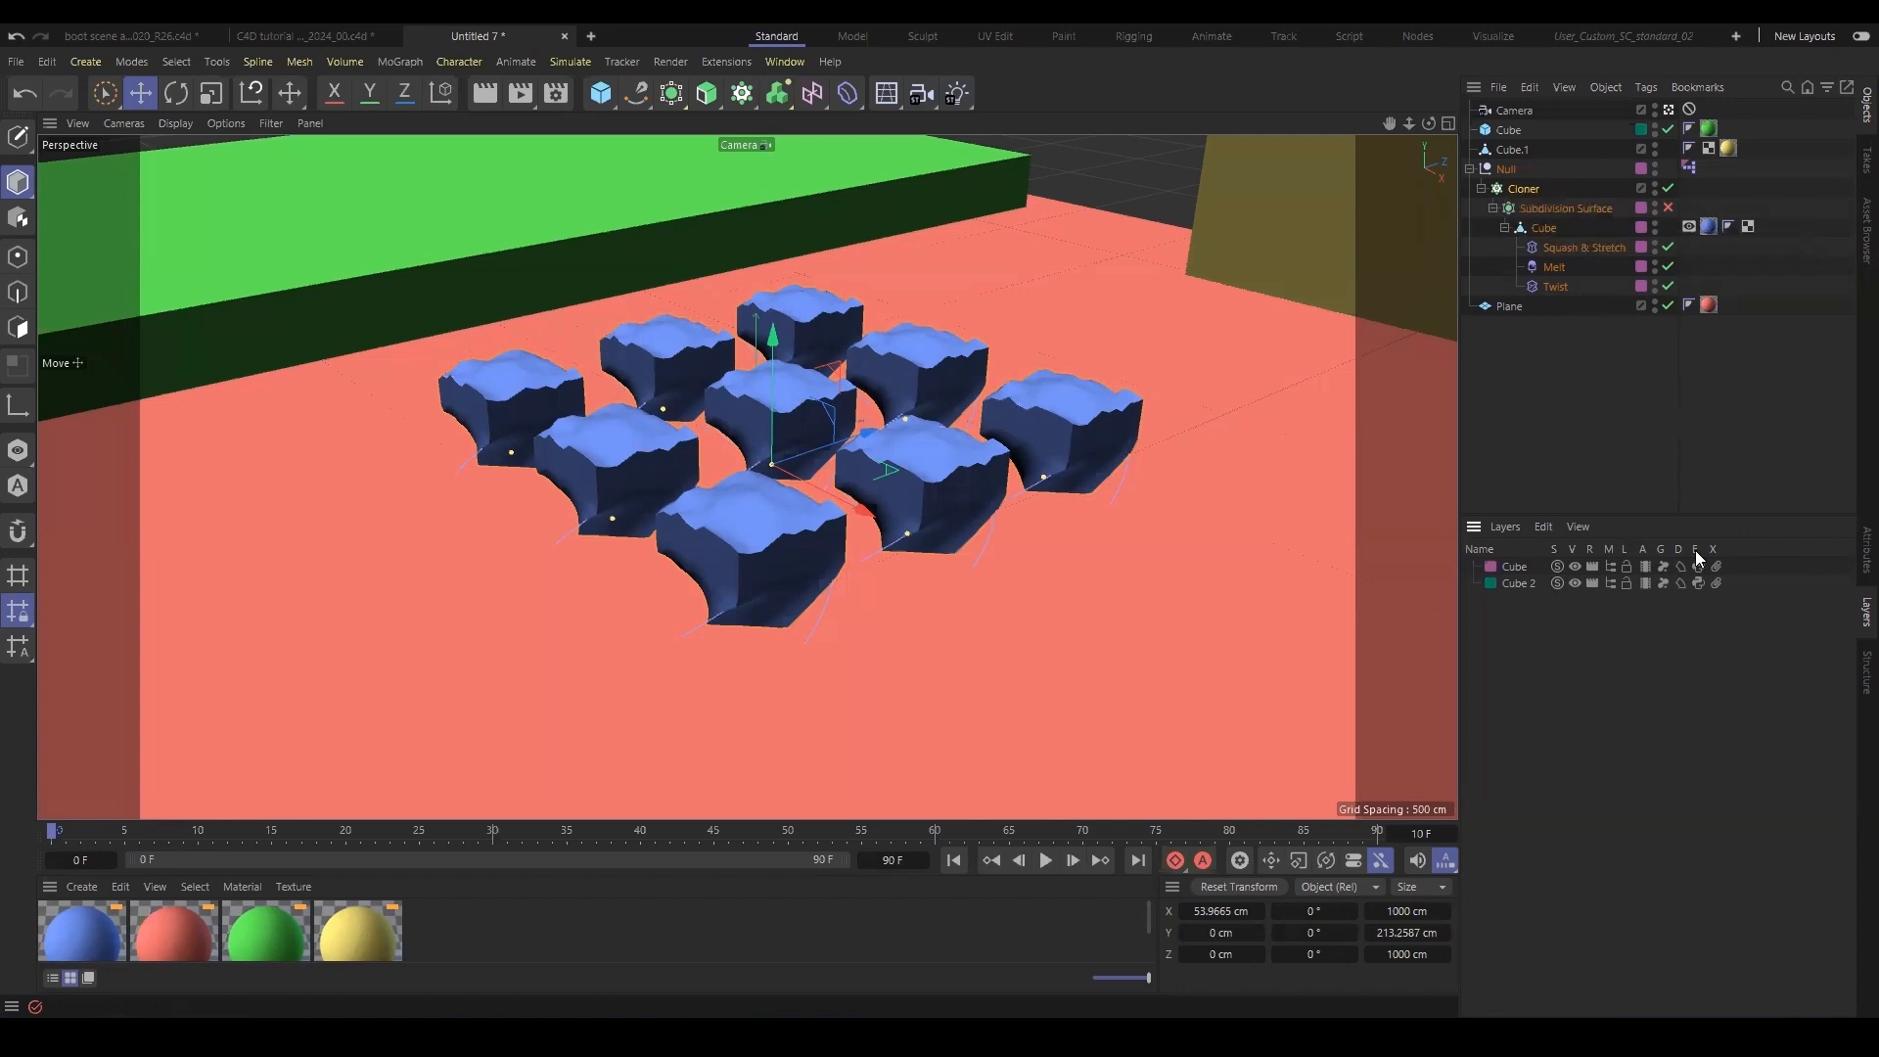
right_click(1510, 202)
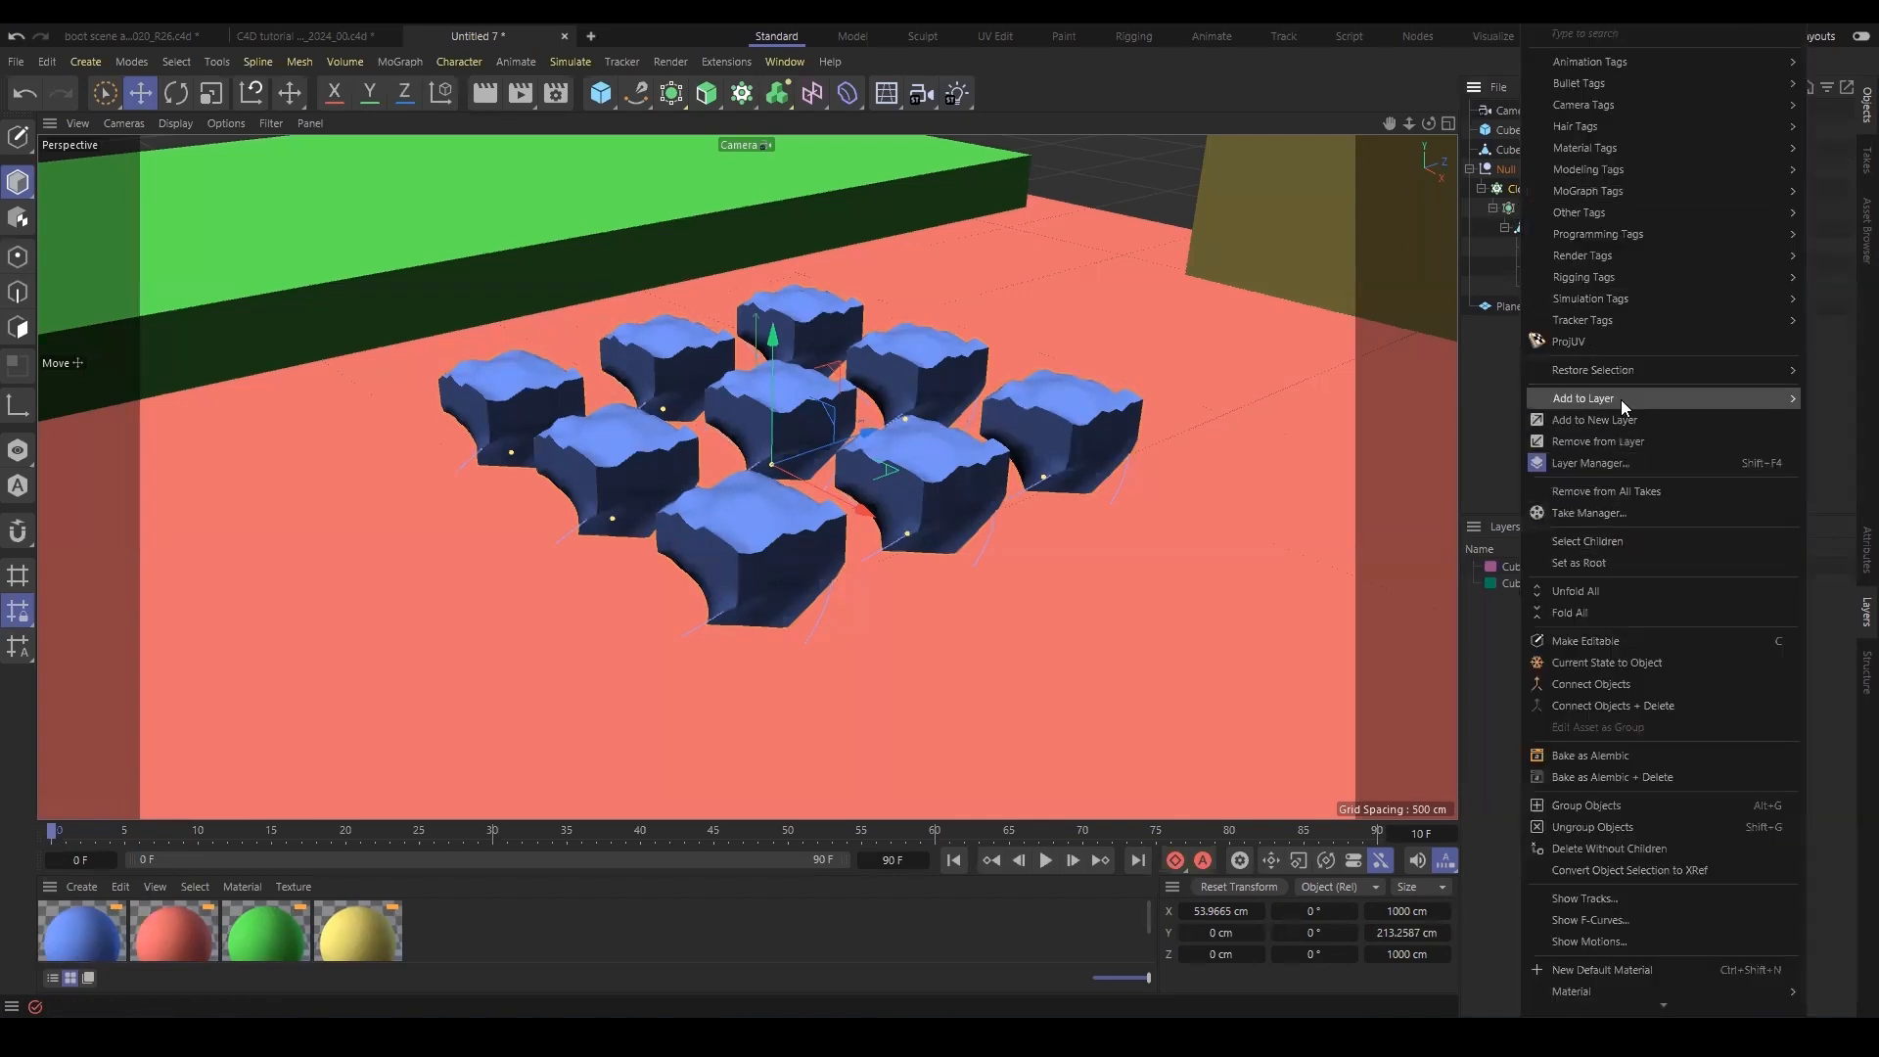
mouse_move(1664, 398)
click(1845, 403)
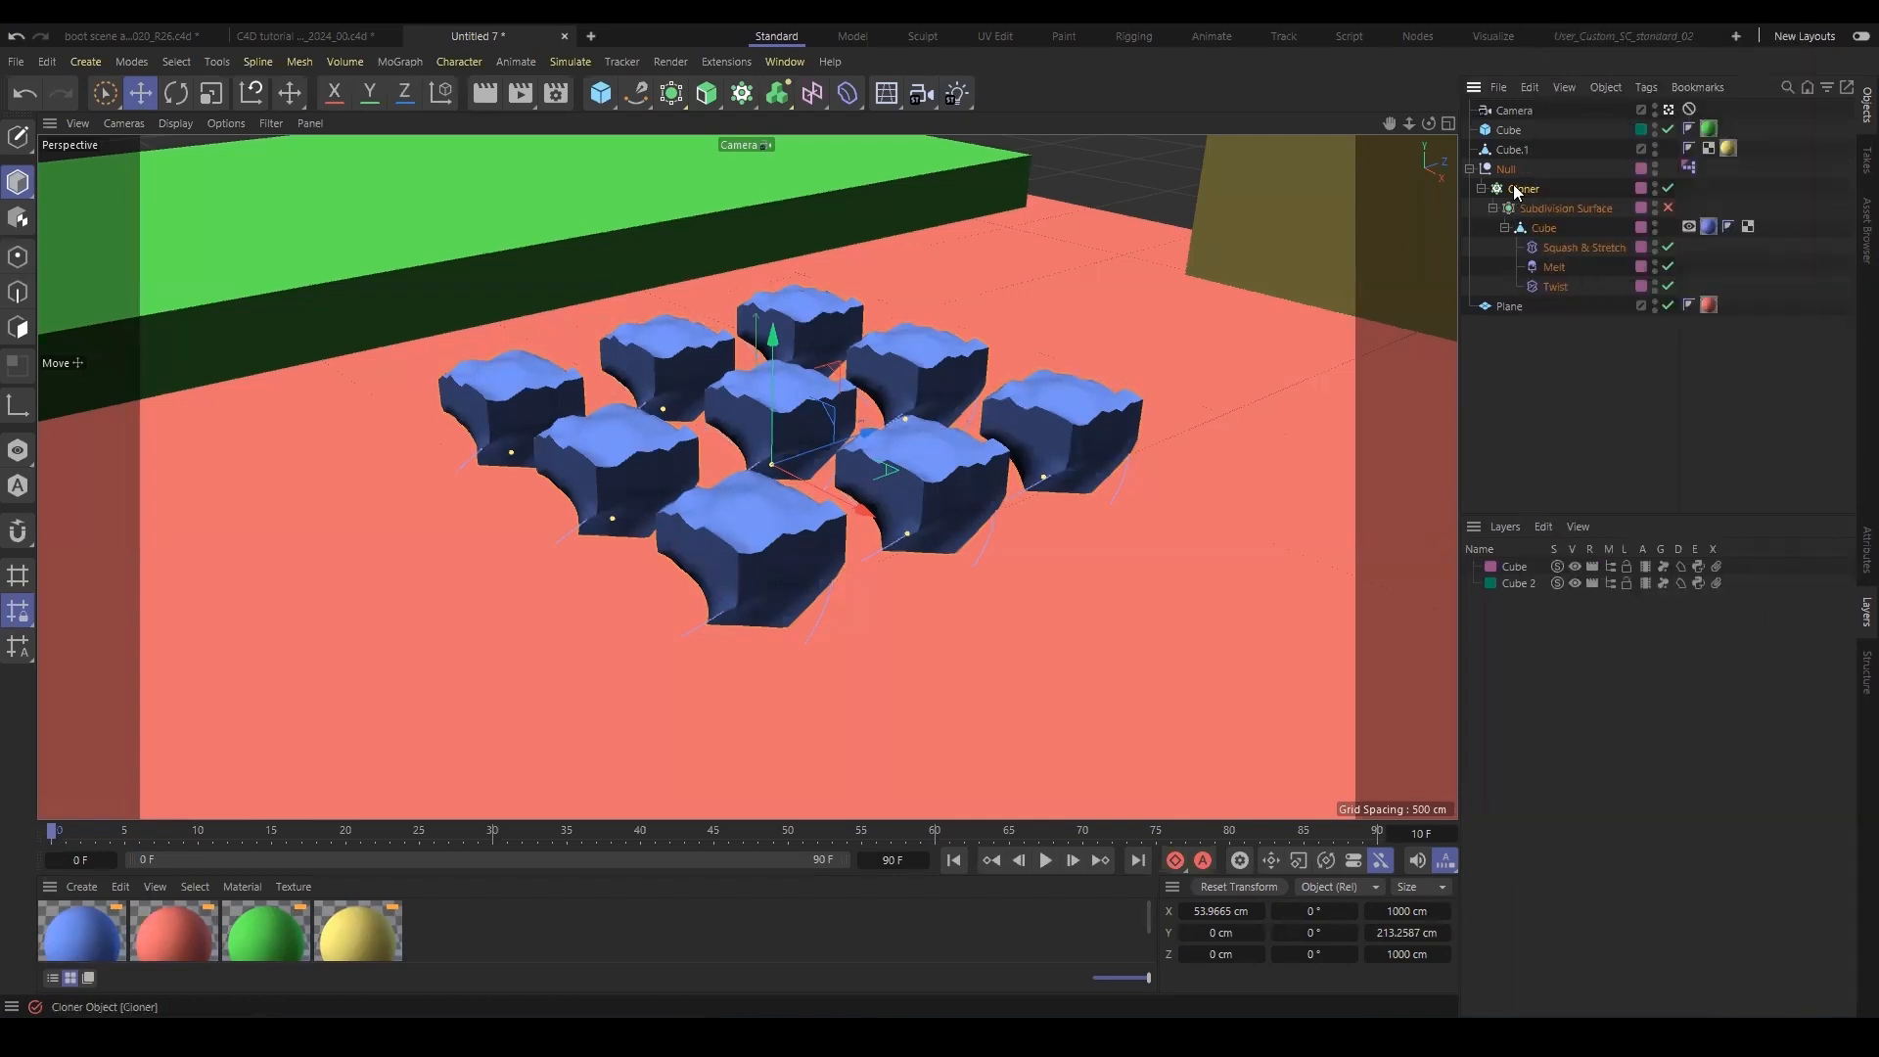
Switch the Cube layer's deformers off and on repeatedly, leaving them enabled.
click(1680, 567)
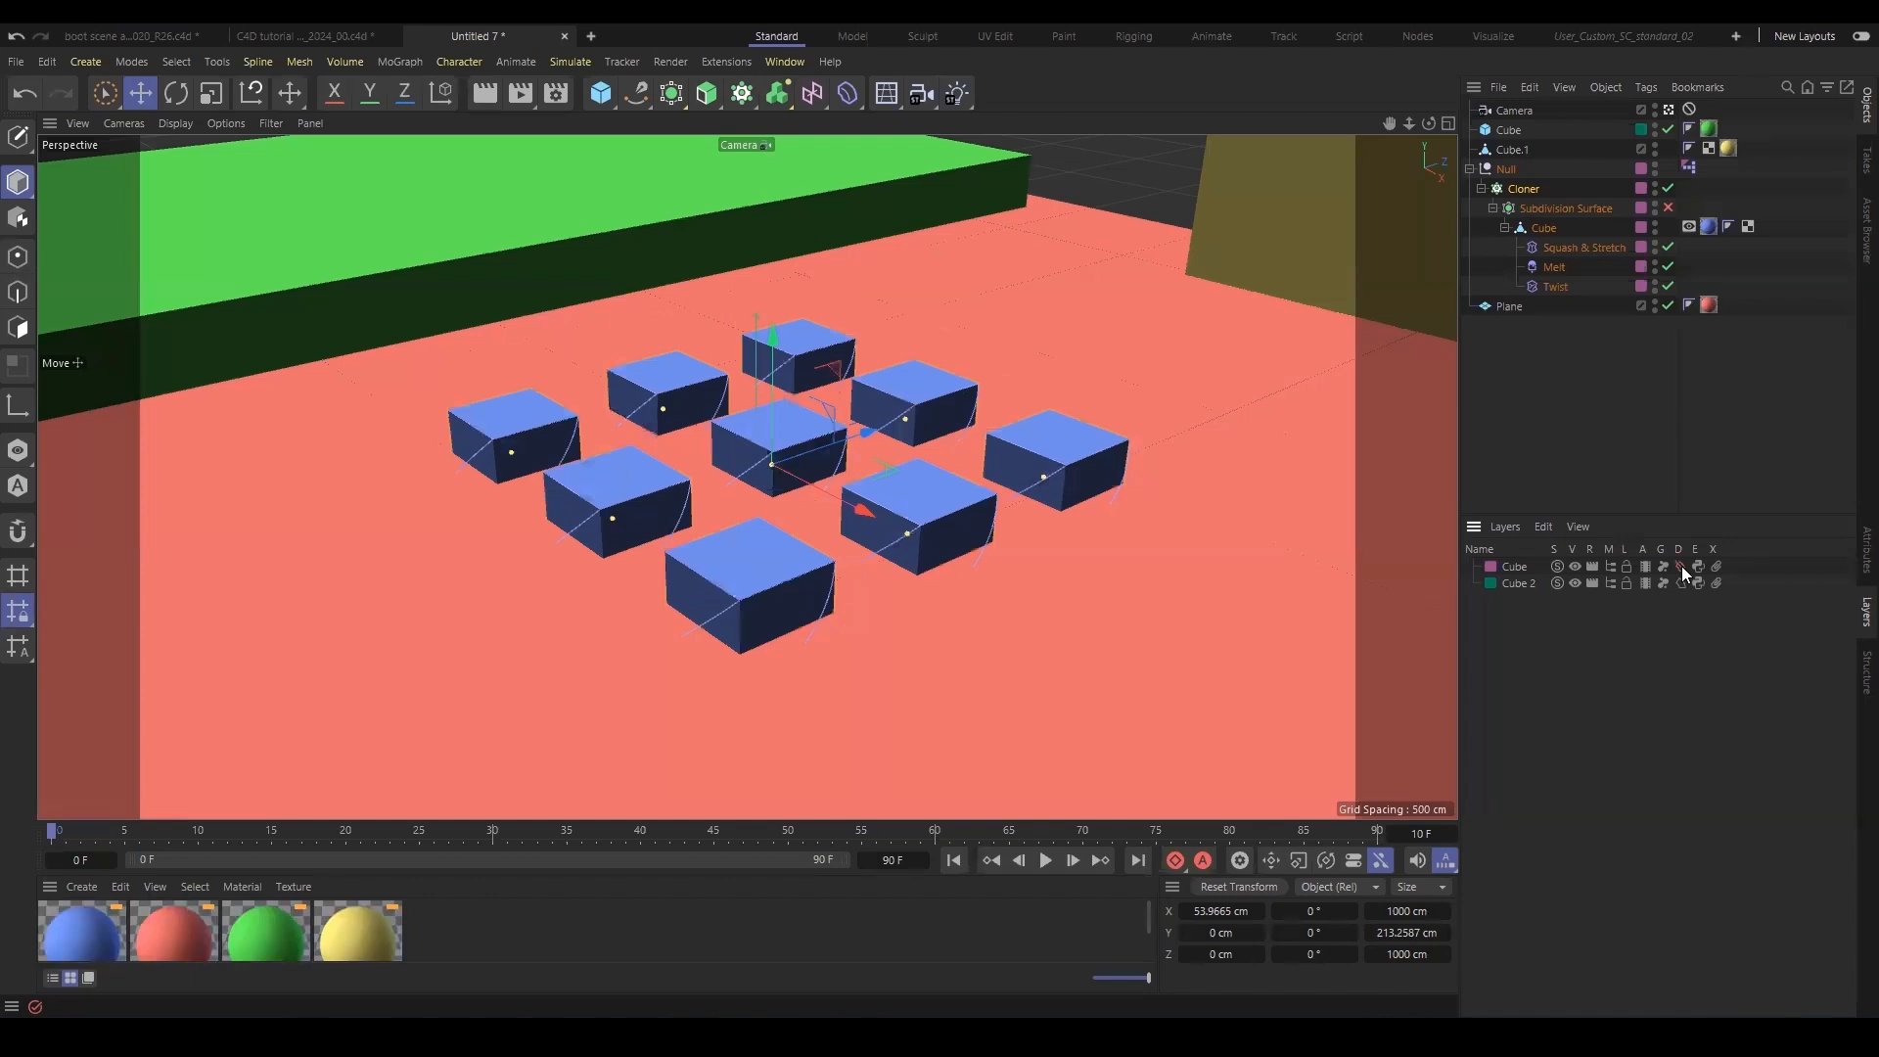
click(1679, 566)
click(1679, 566)
click(1679, 565)
click(1679, 565)
click(1679, 565)
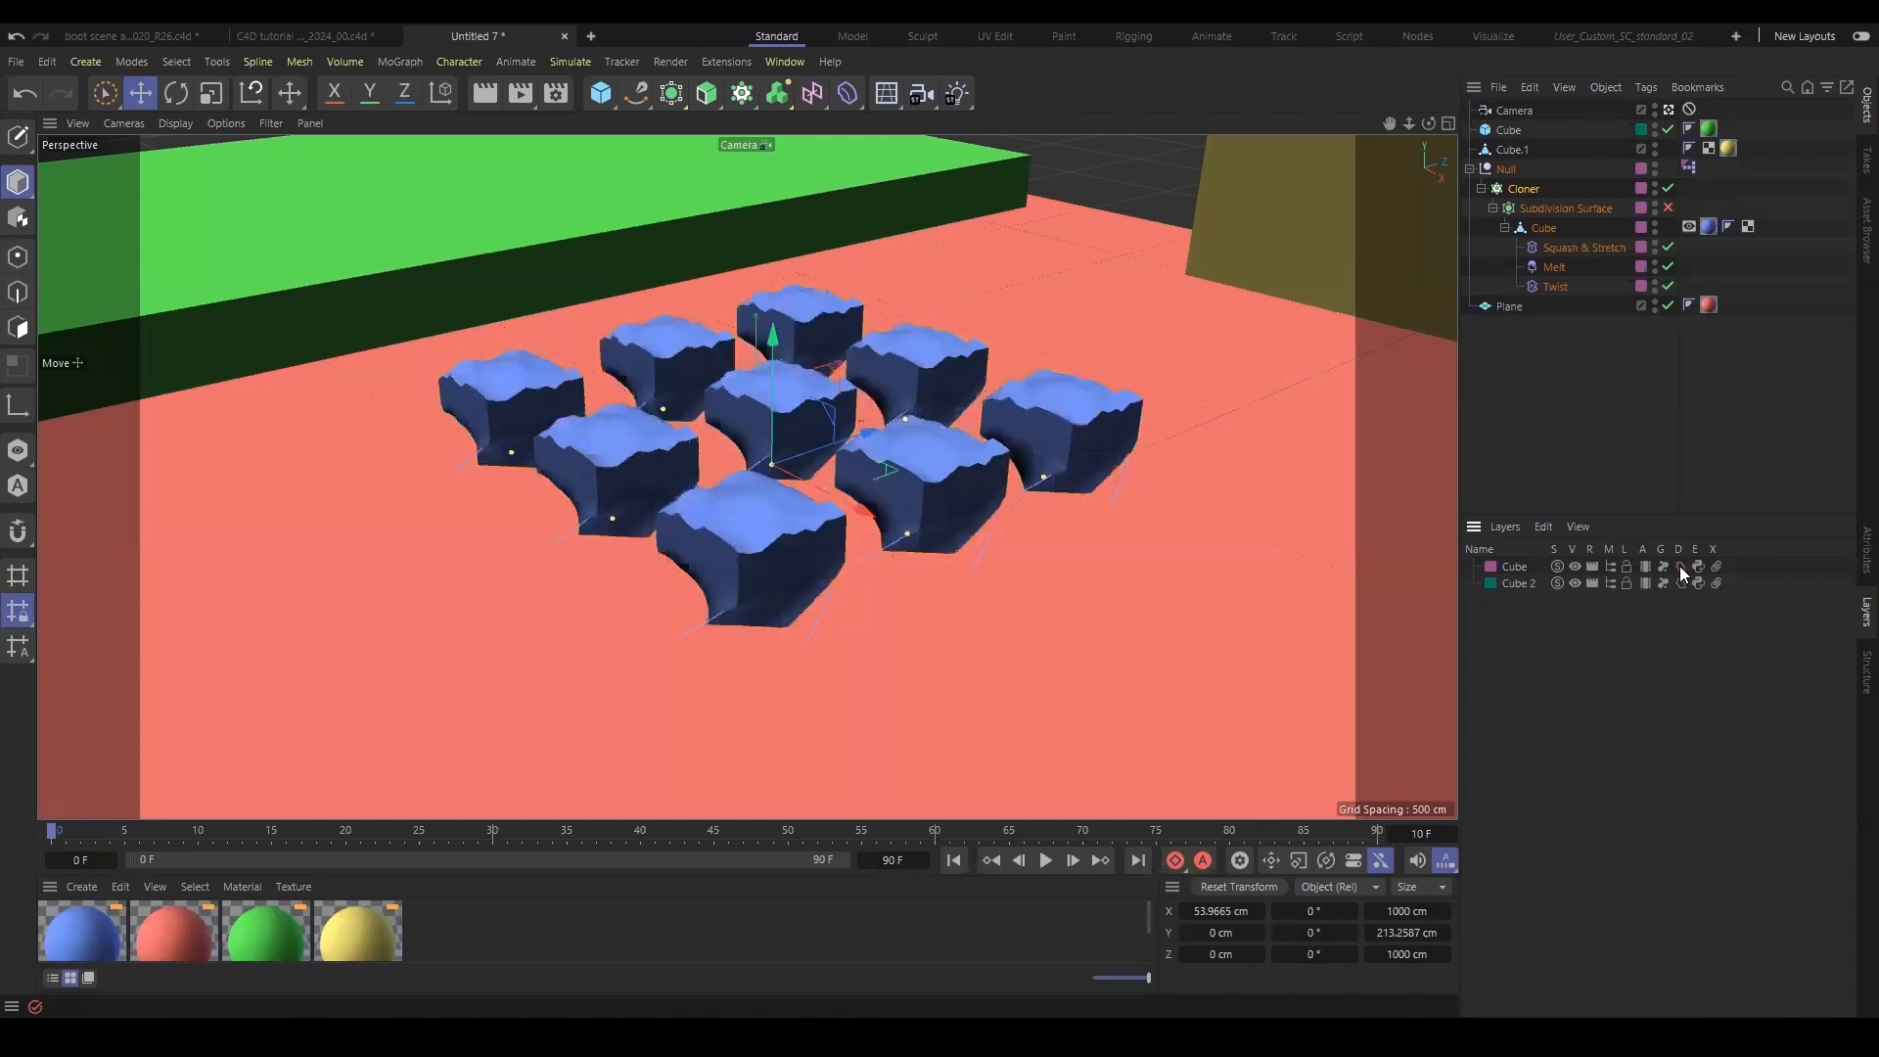
click(1679, 566)
click(1679, 565)
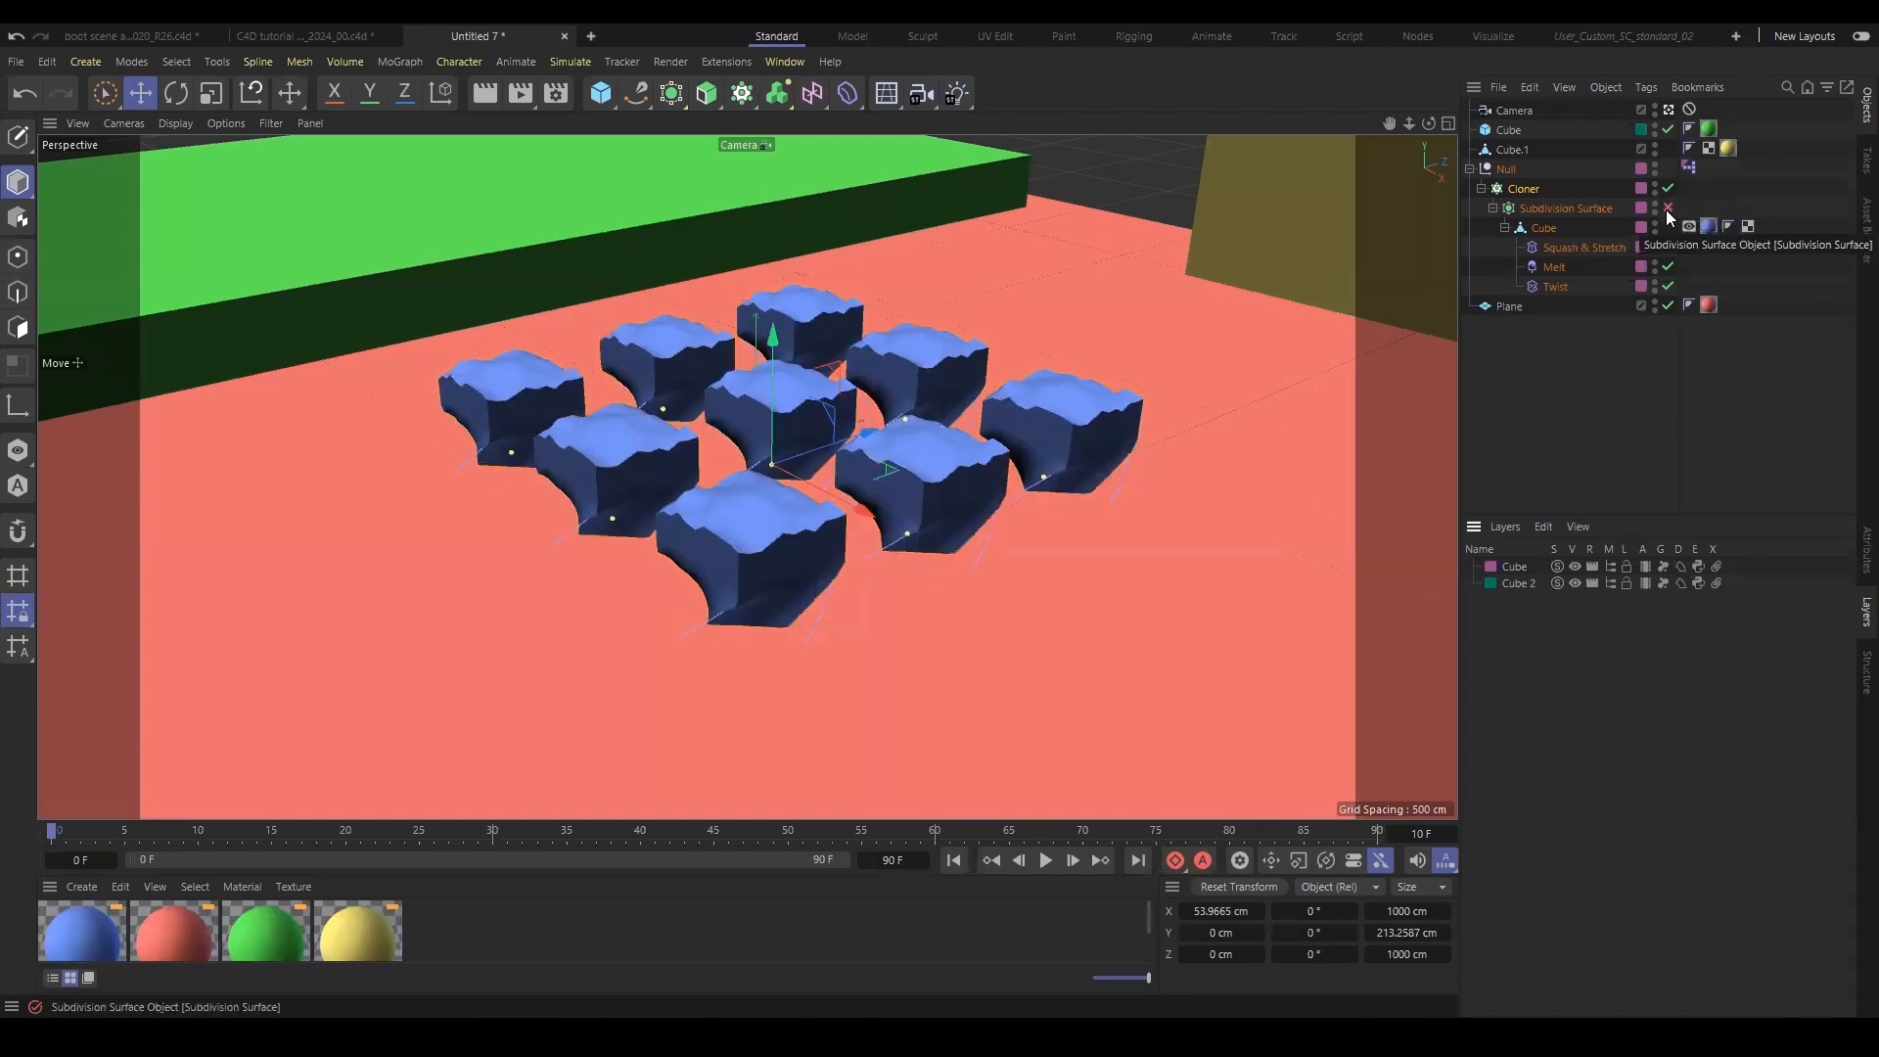
Re-enable the Subdivision Surface and toggle the Cloner, leaving the Cloner disabled.
click(1667, 207)
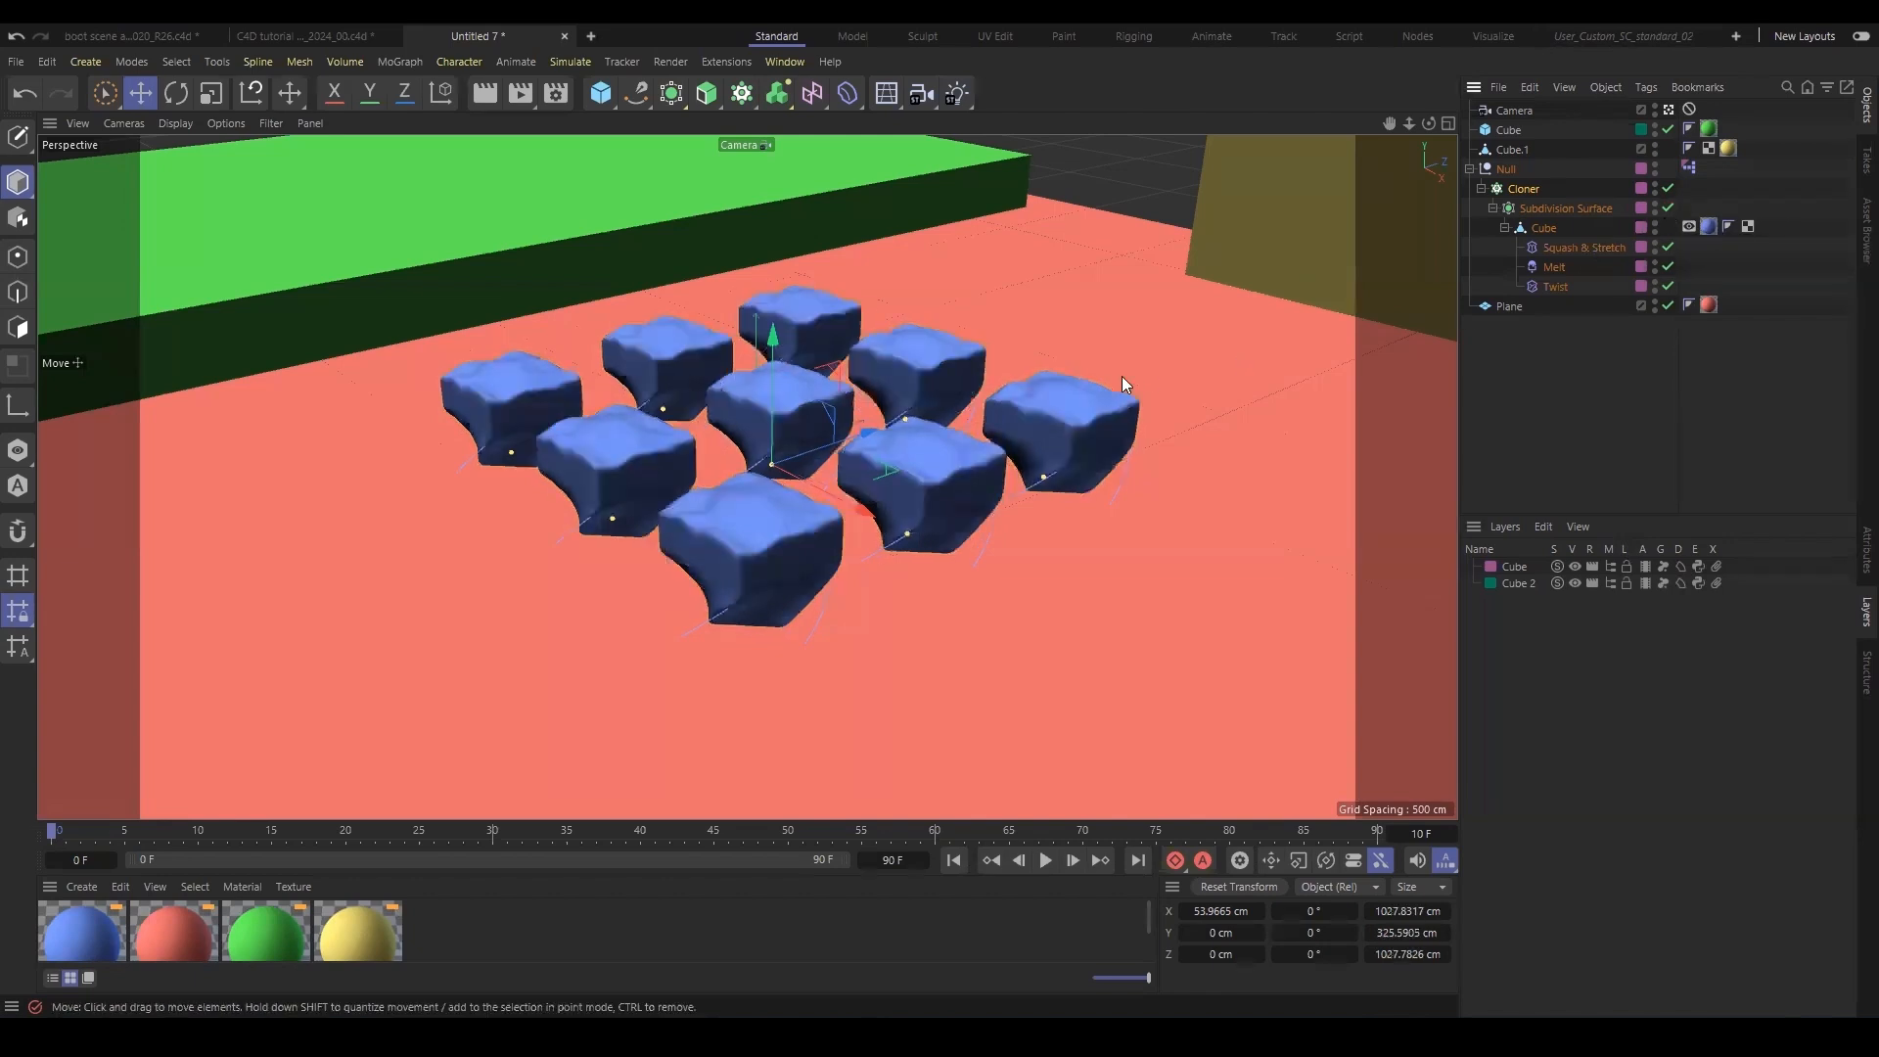
click(1668, 189)
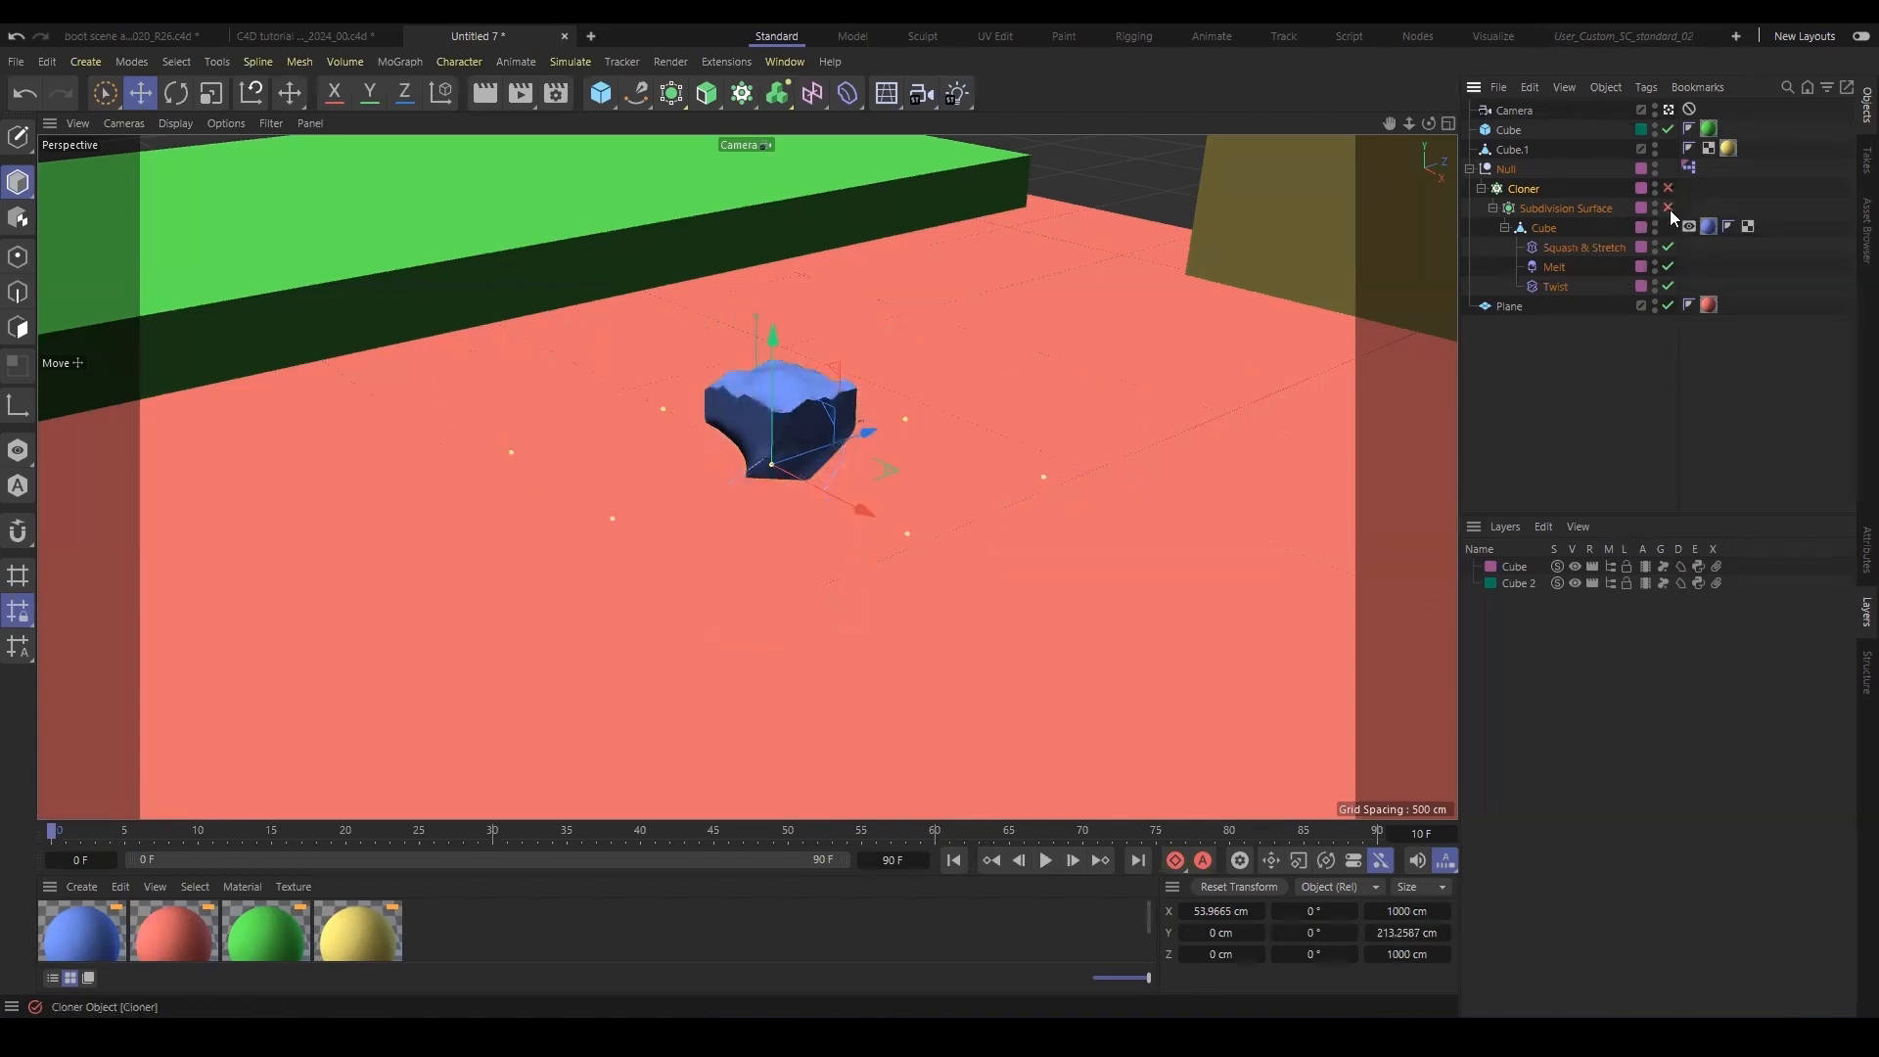
click(1667, 189)
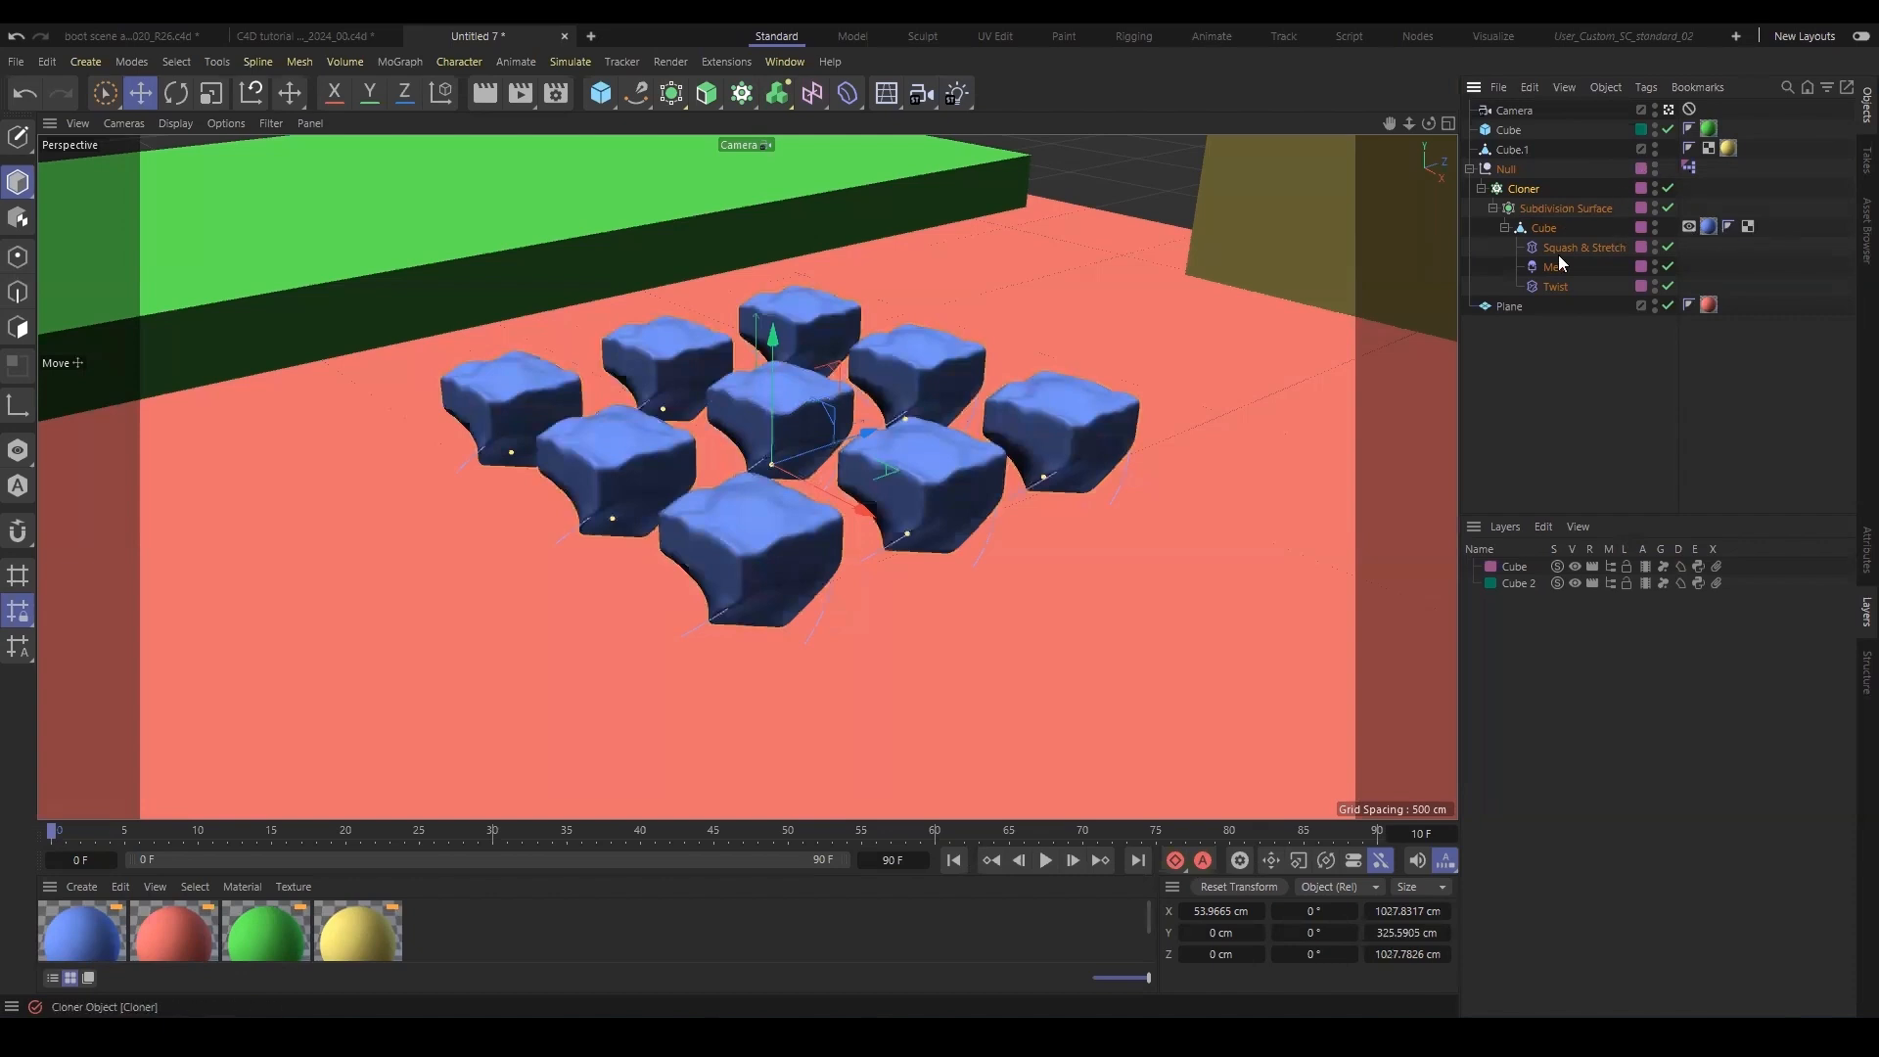
click(1667, 189)
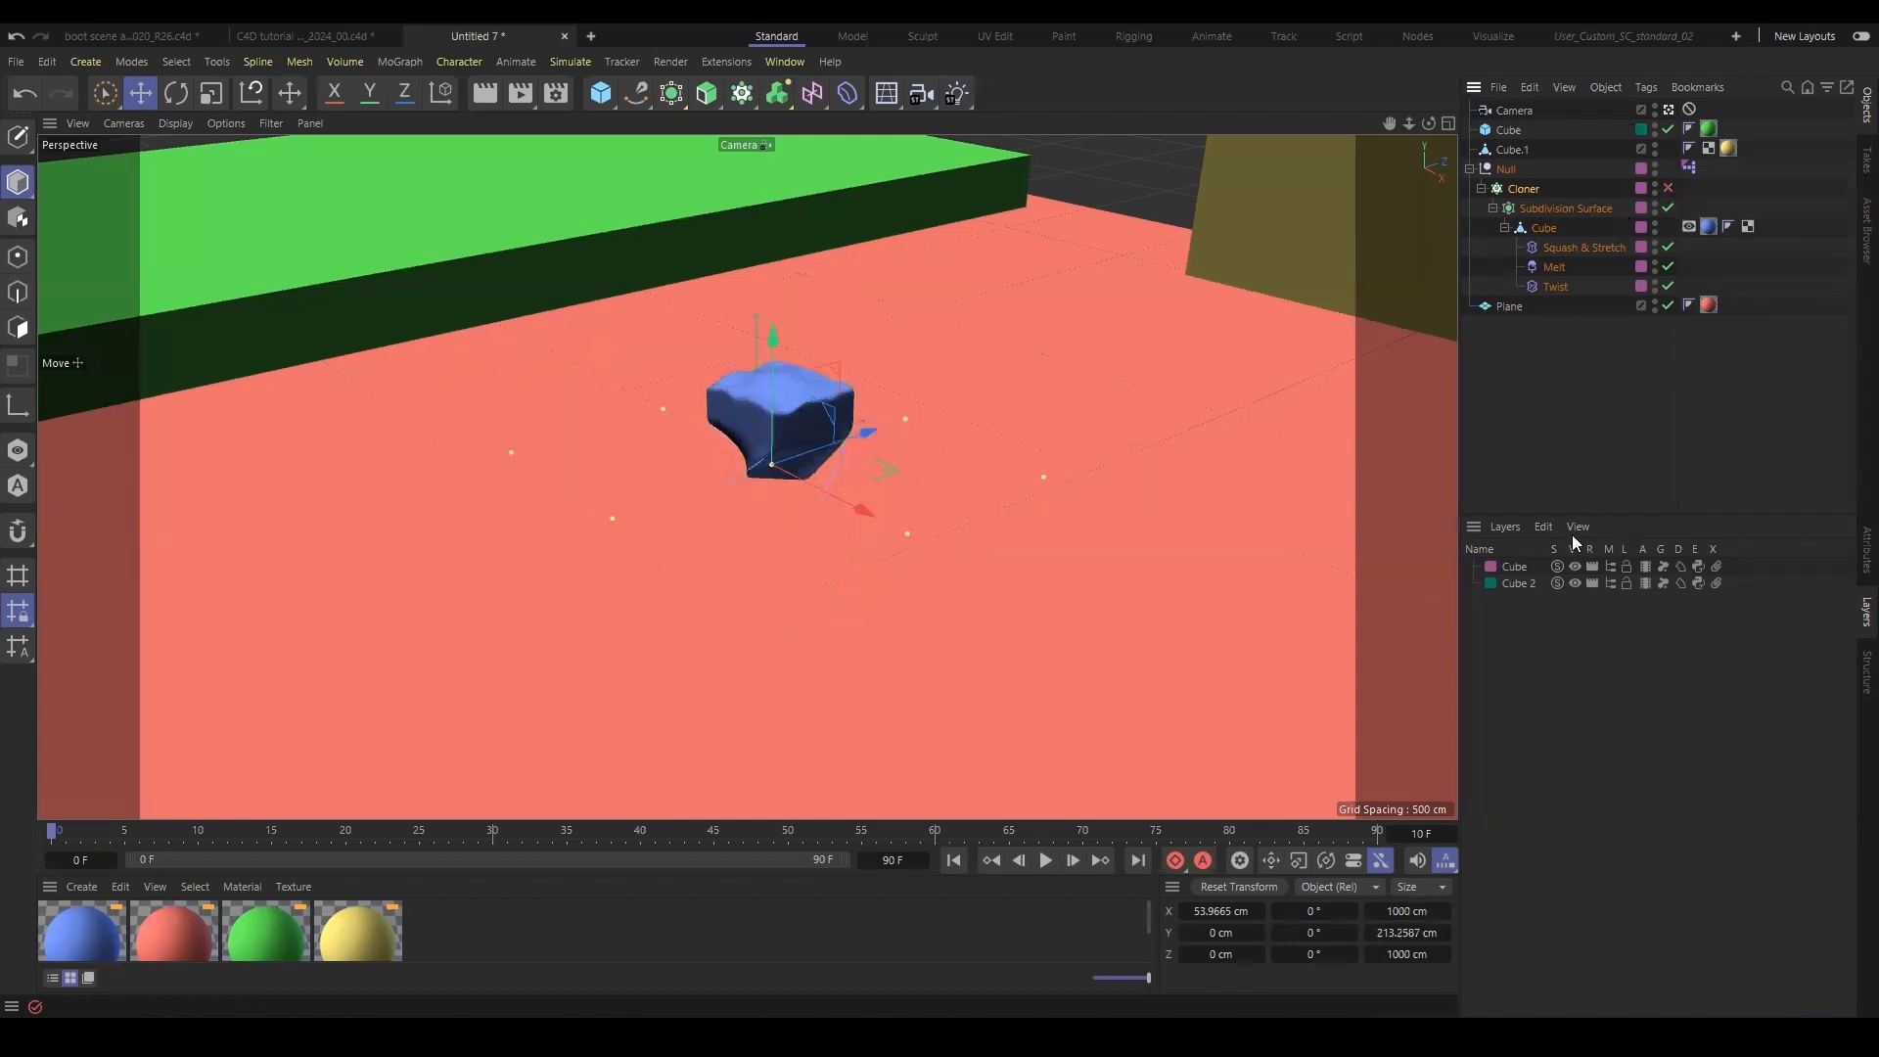
Toggle the Cube layer's deformers several times with the Cloner off, and re-enable the Cloner.
click(1681, 566)
click(1681, 566)
click(1681, 565)
click(1681, 565)
click(1681, 565)
click(1681, 566)
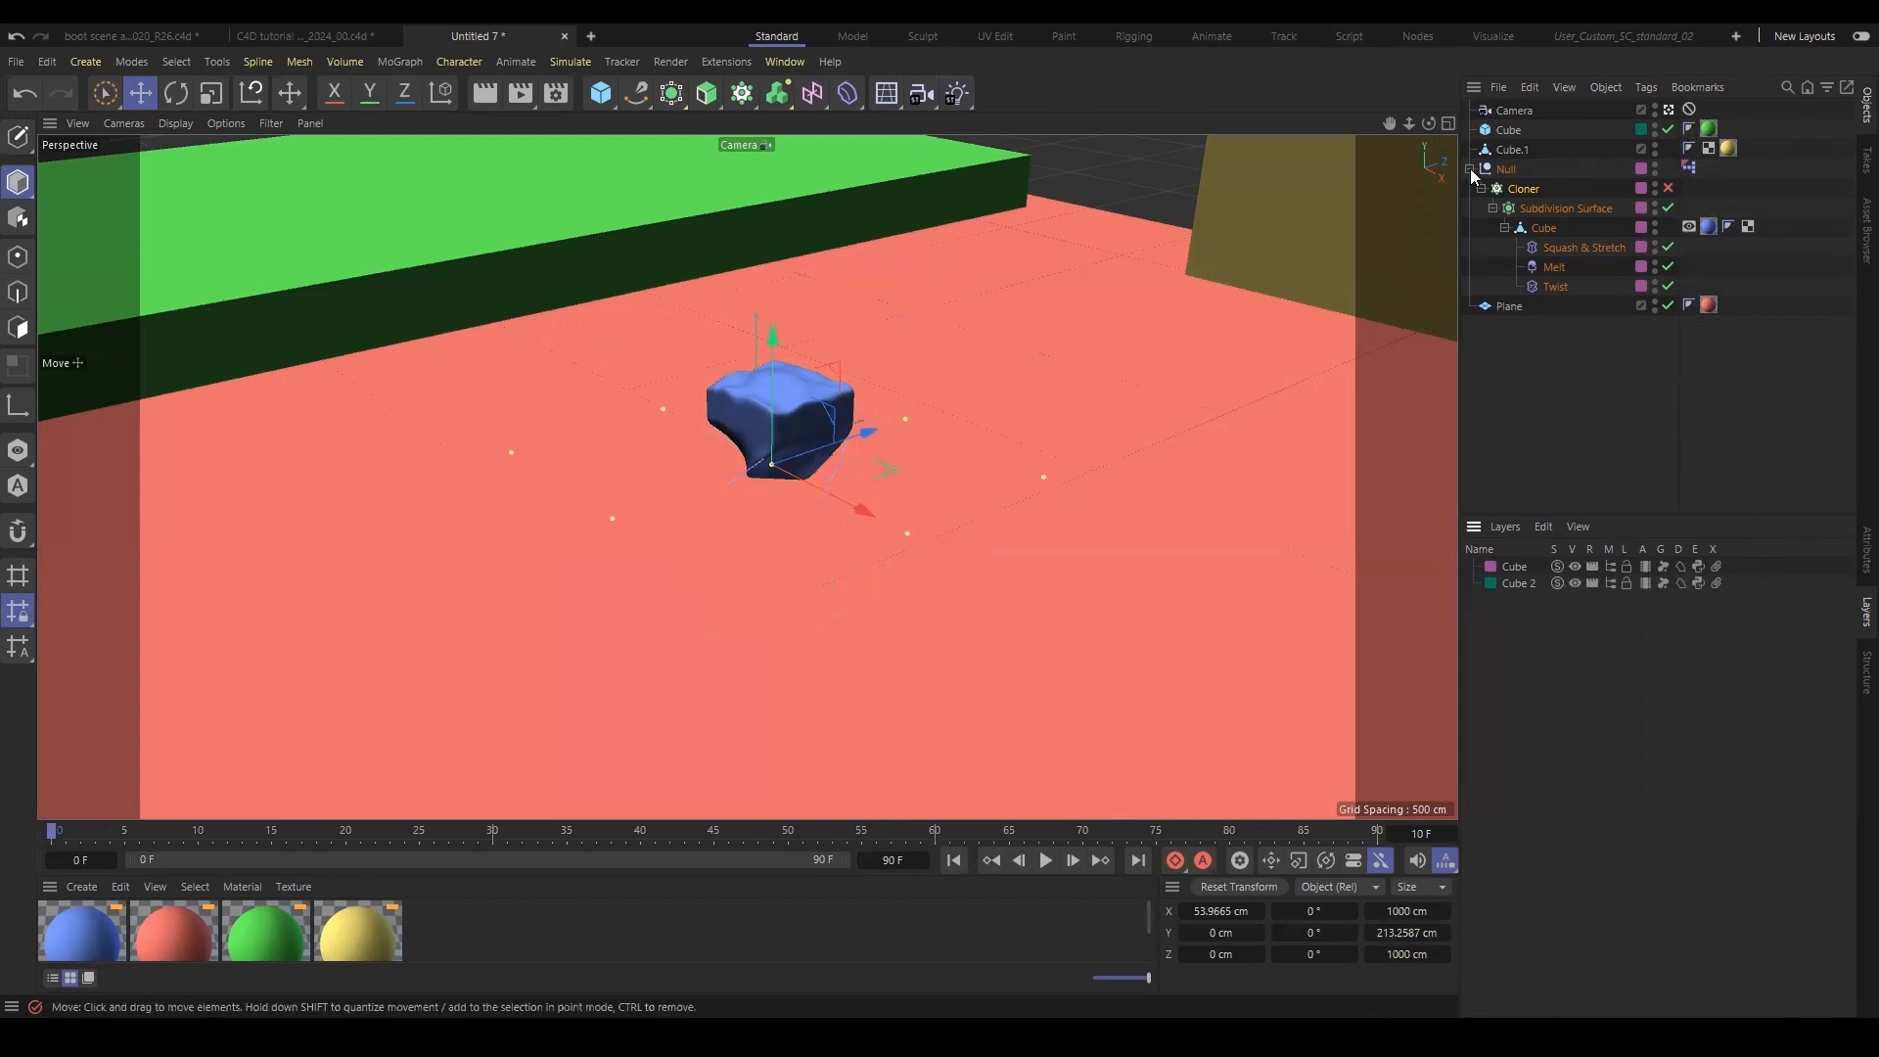
click(1668, 188)
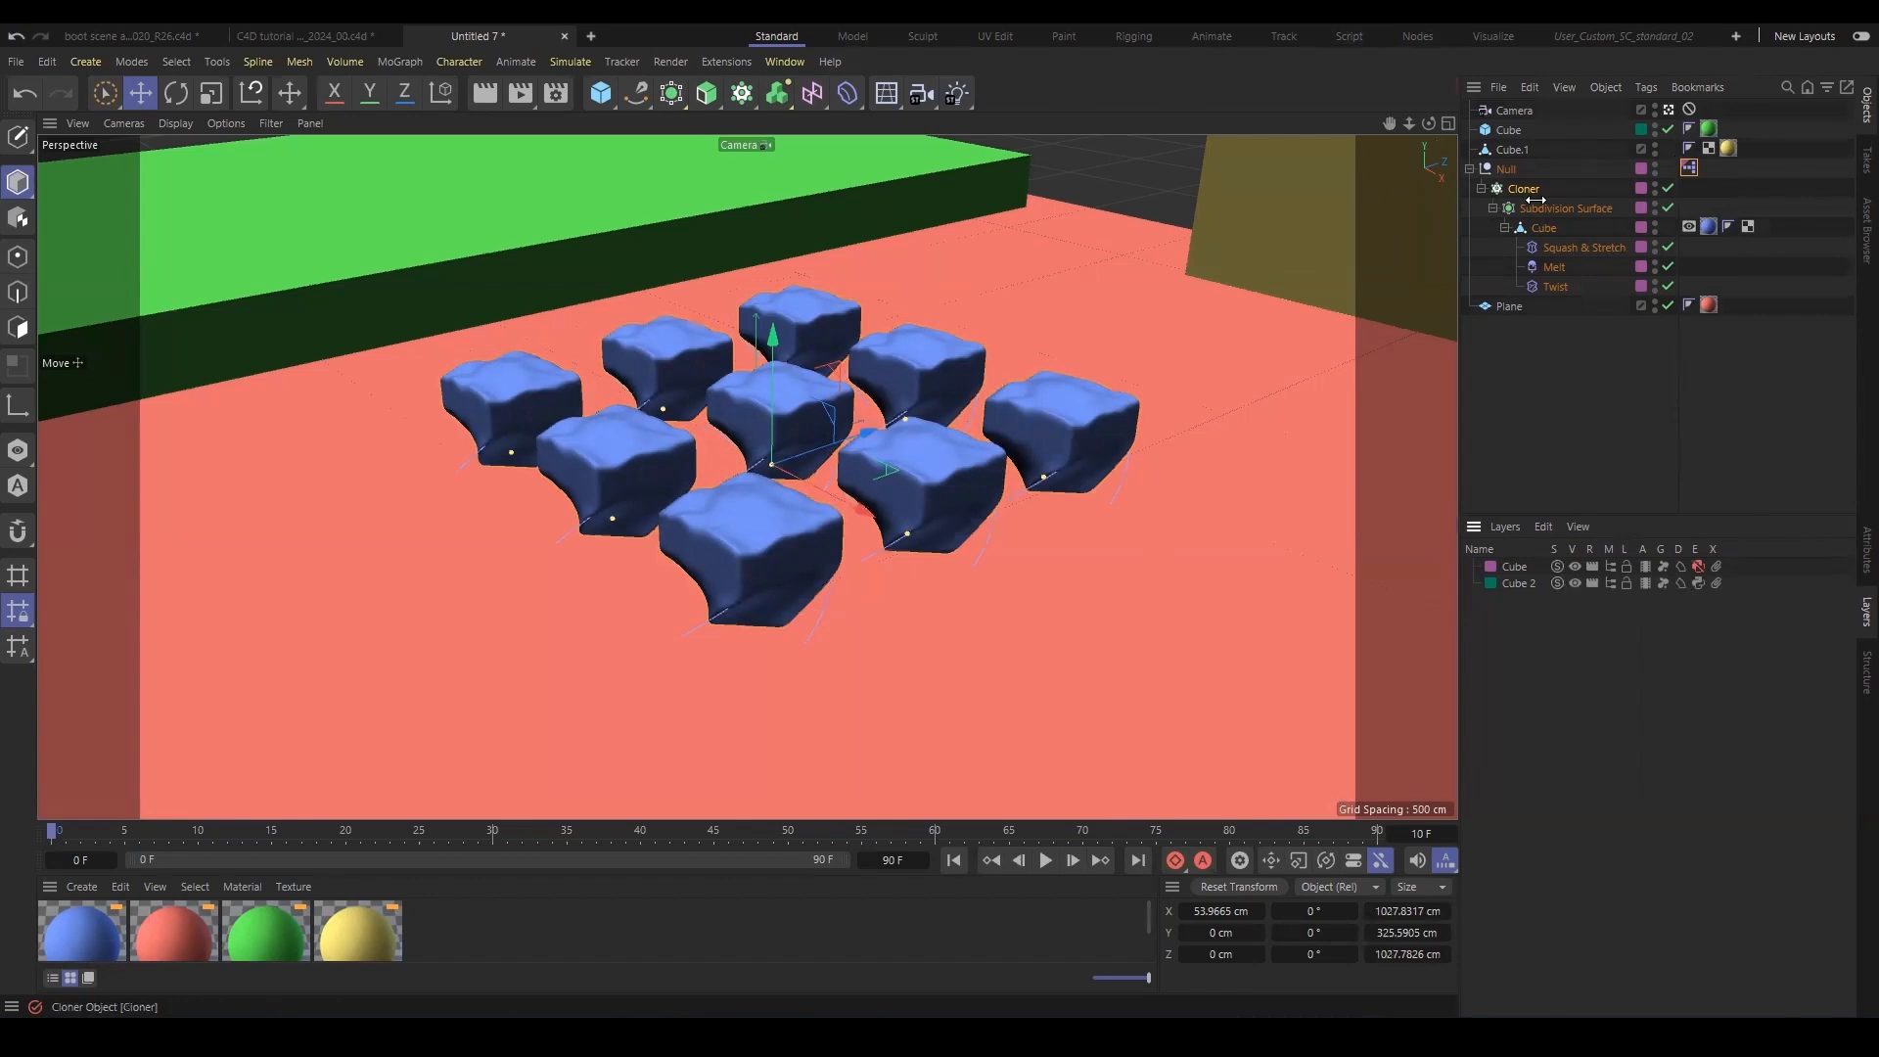
Play the animation with the Cube layer's expressions off, and play it again with them re-enabled.
click(1045, 860)
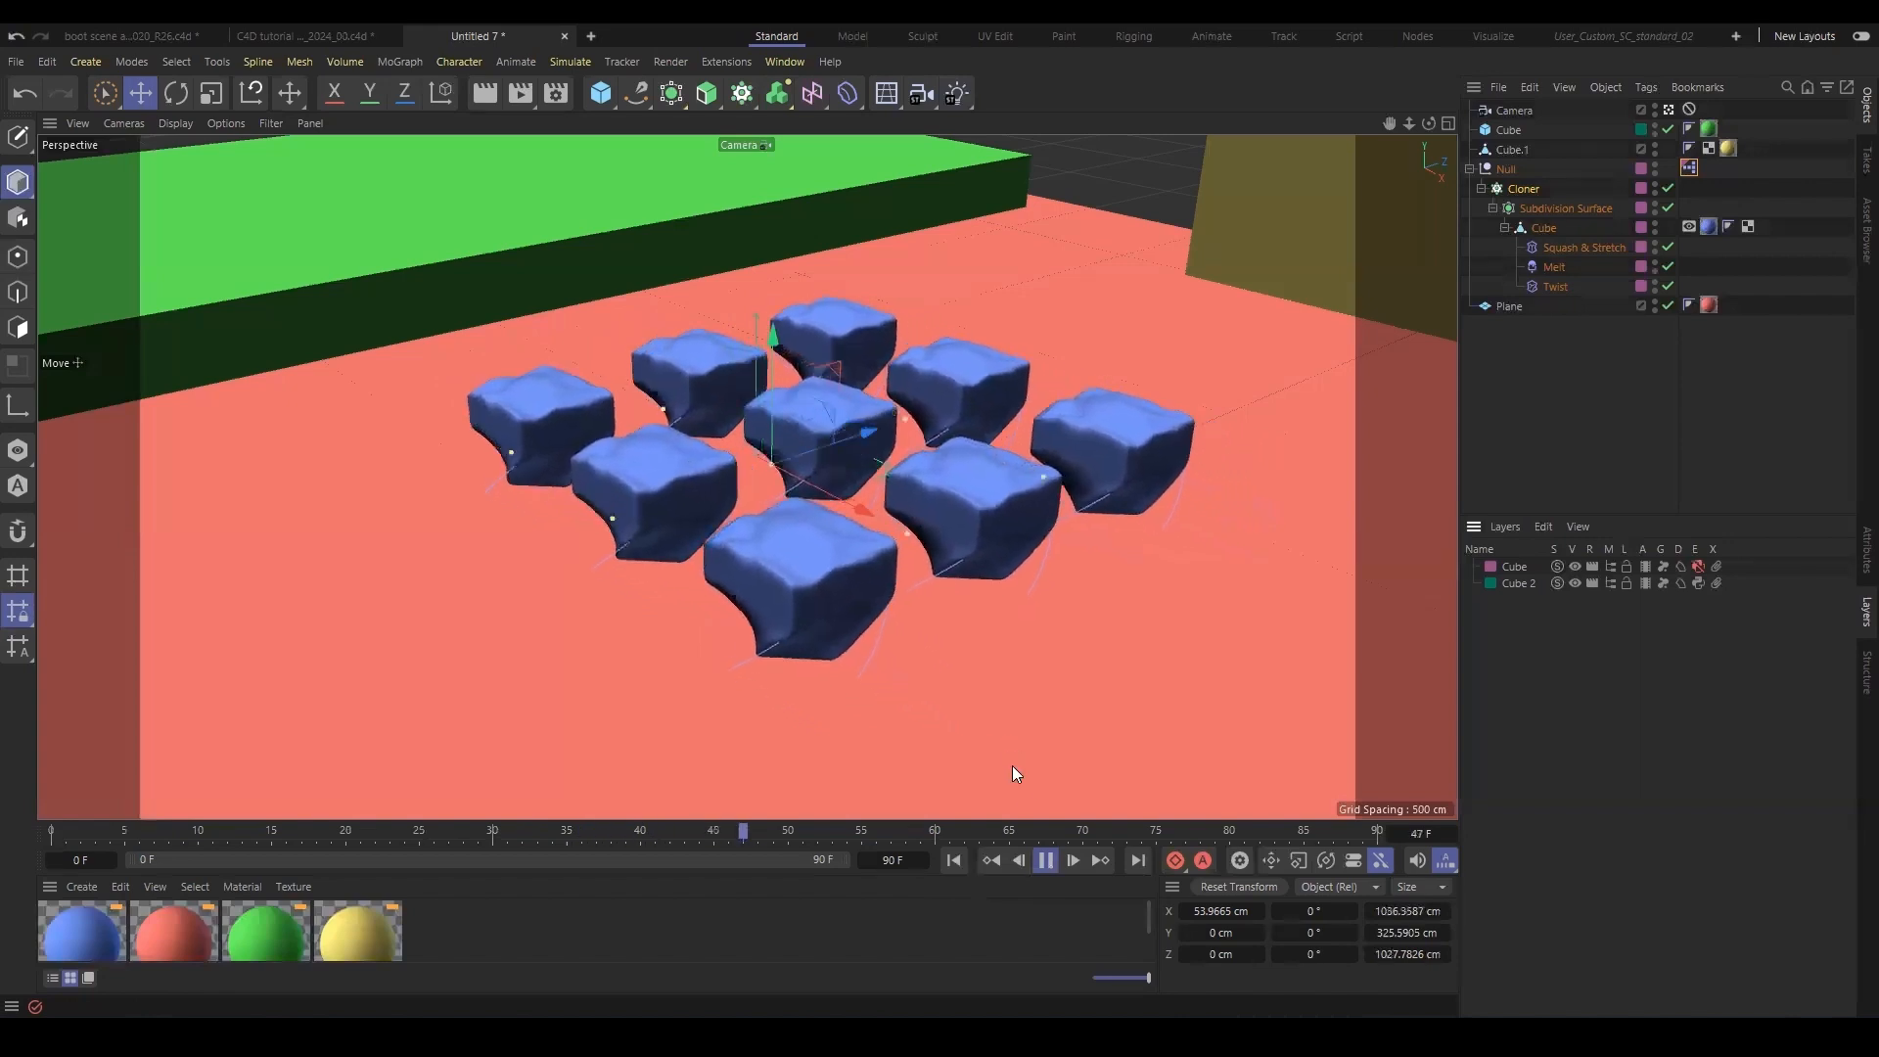
click(1046, 861)
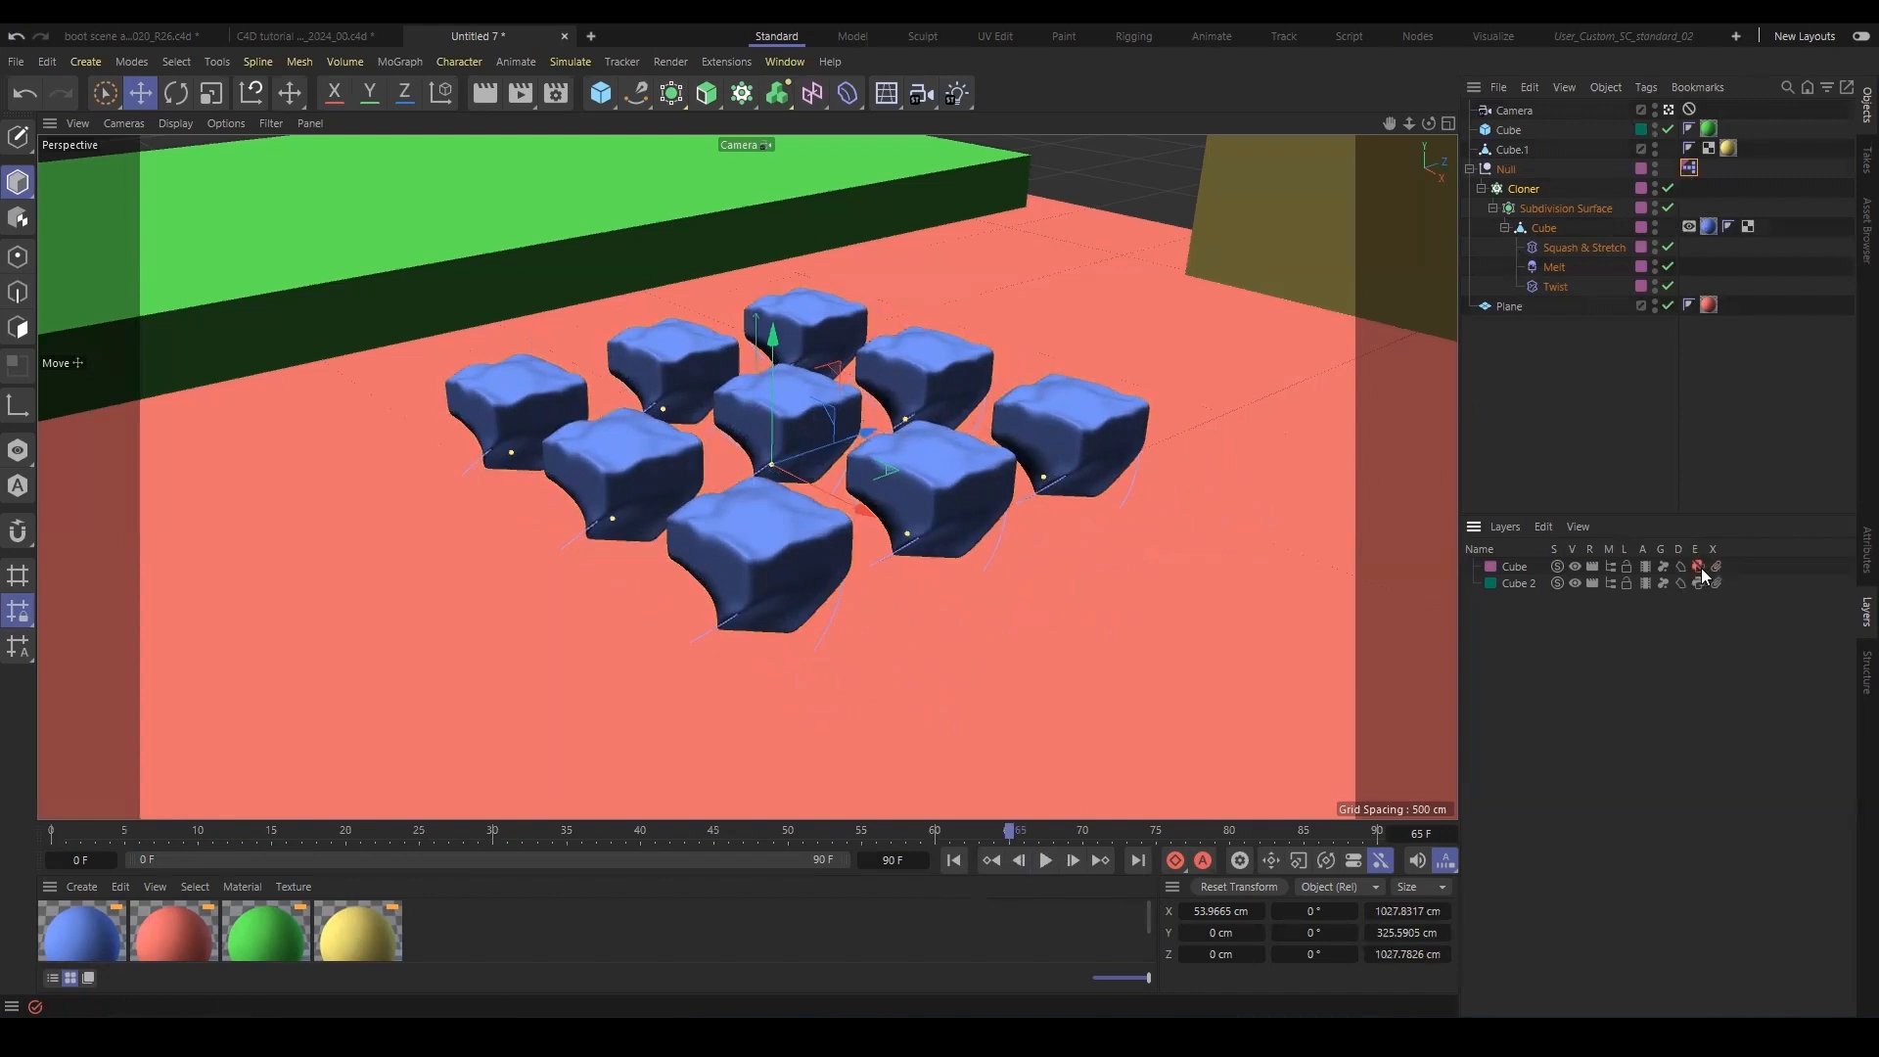
click(1047, 860)
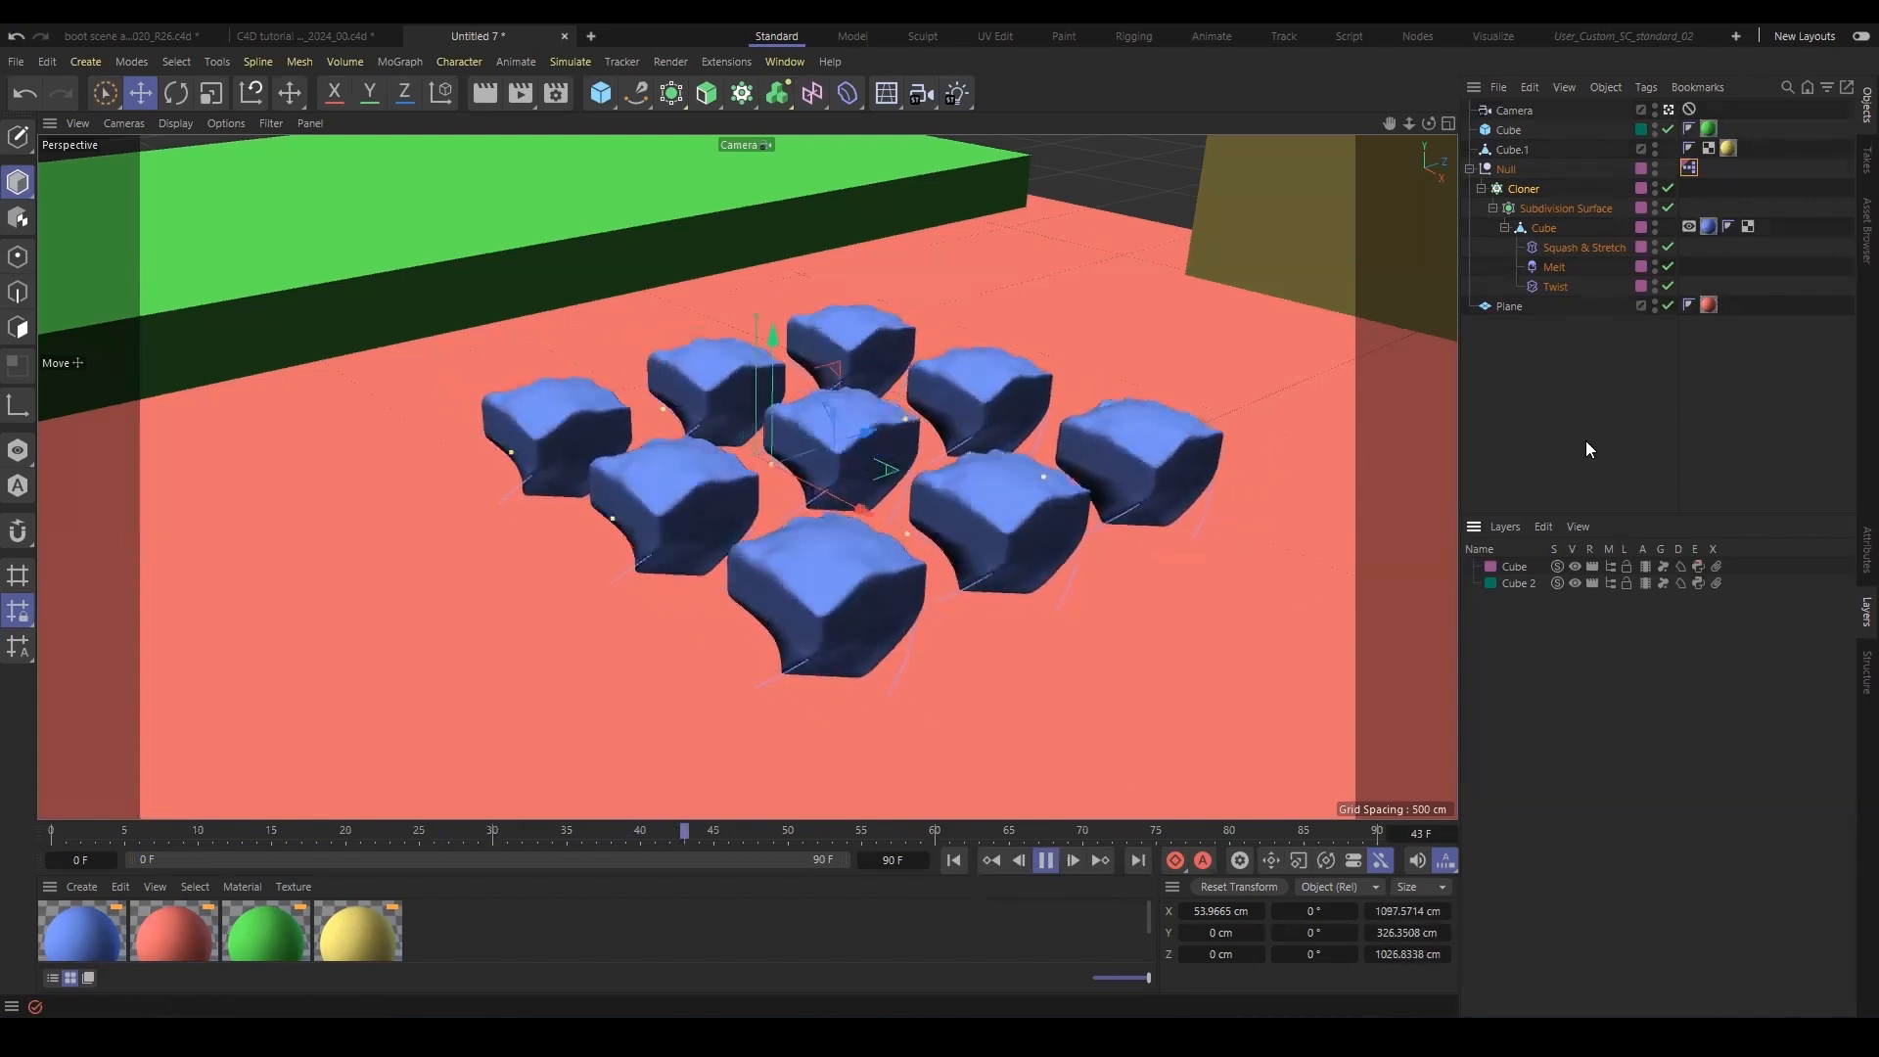
click(1047, 861)
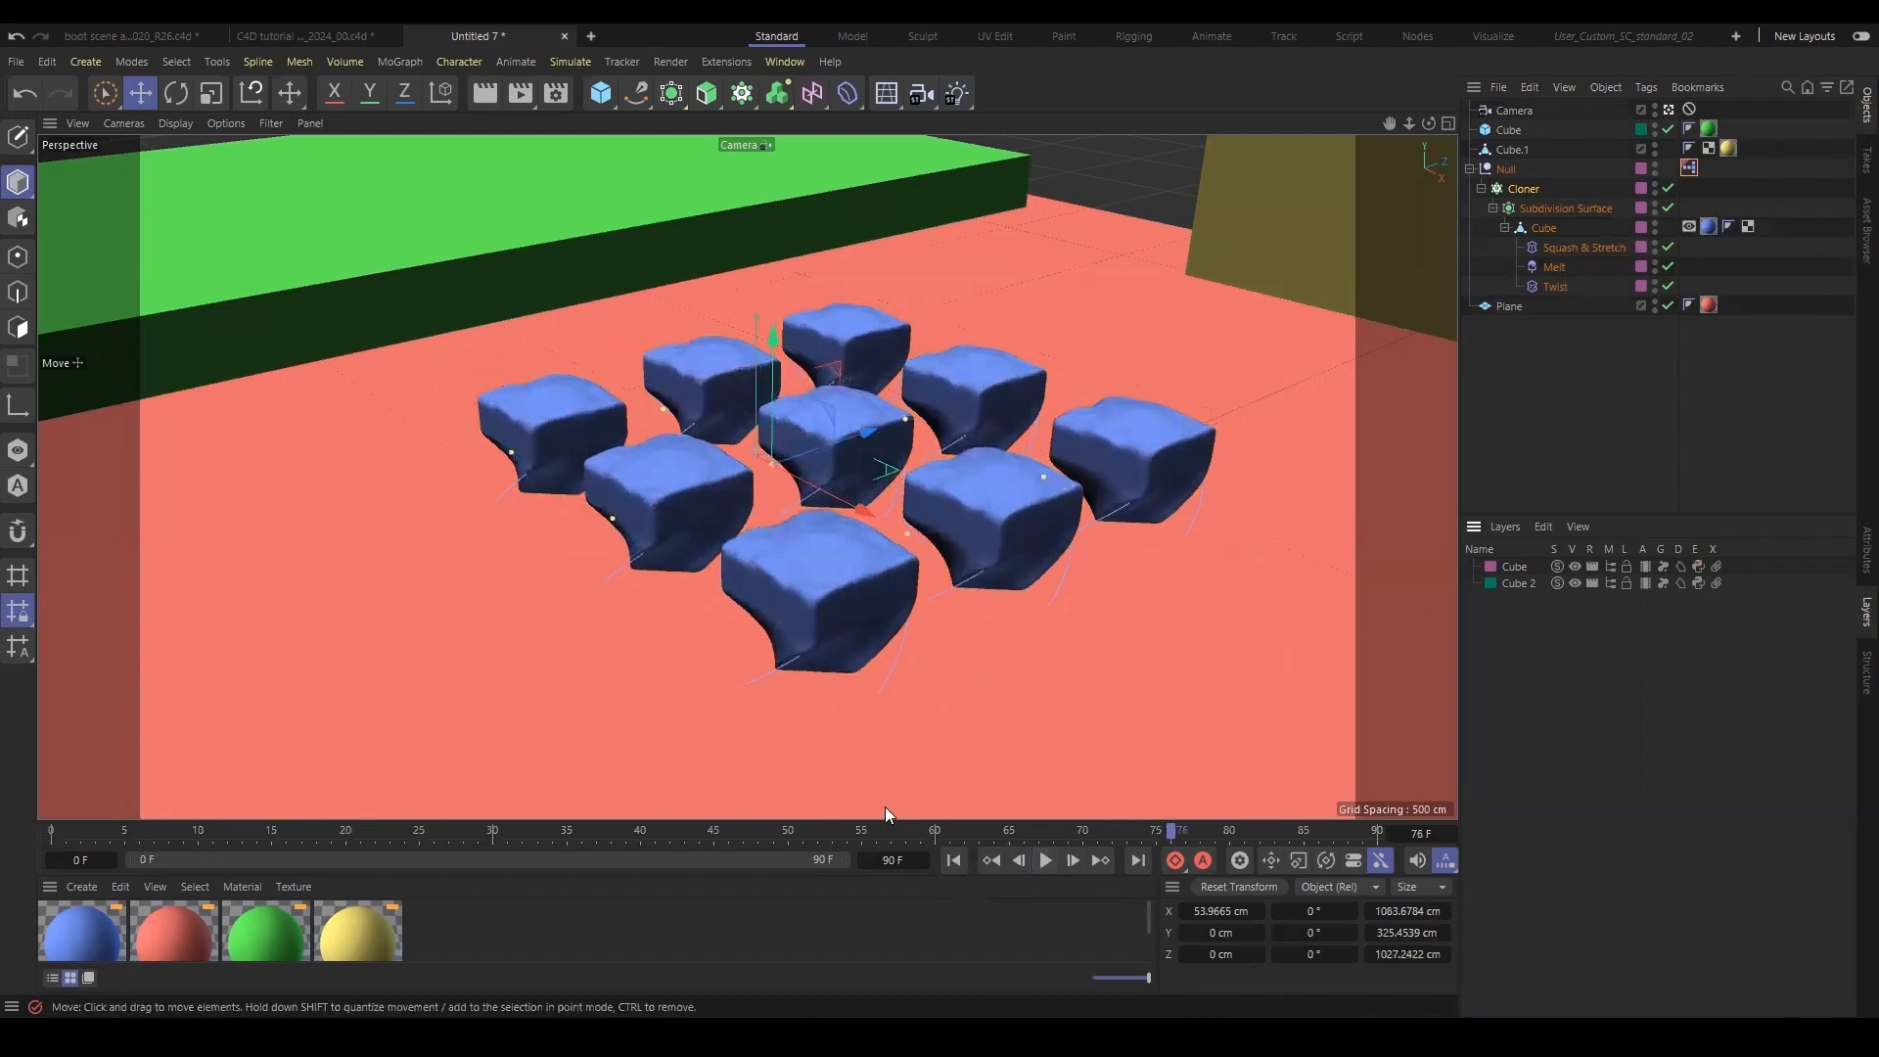
Enlarge the material area and add Mat BLUE and Mat RED to the Cube layer.
drag(629, 820, 695, 645)
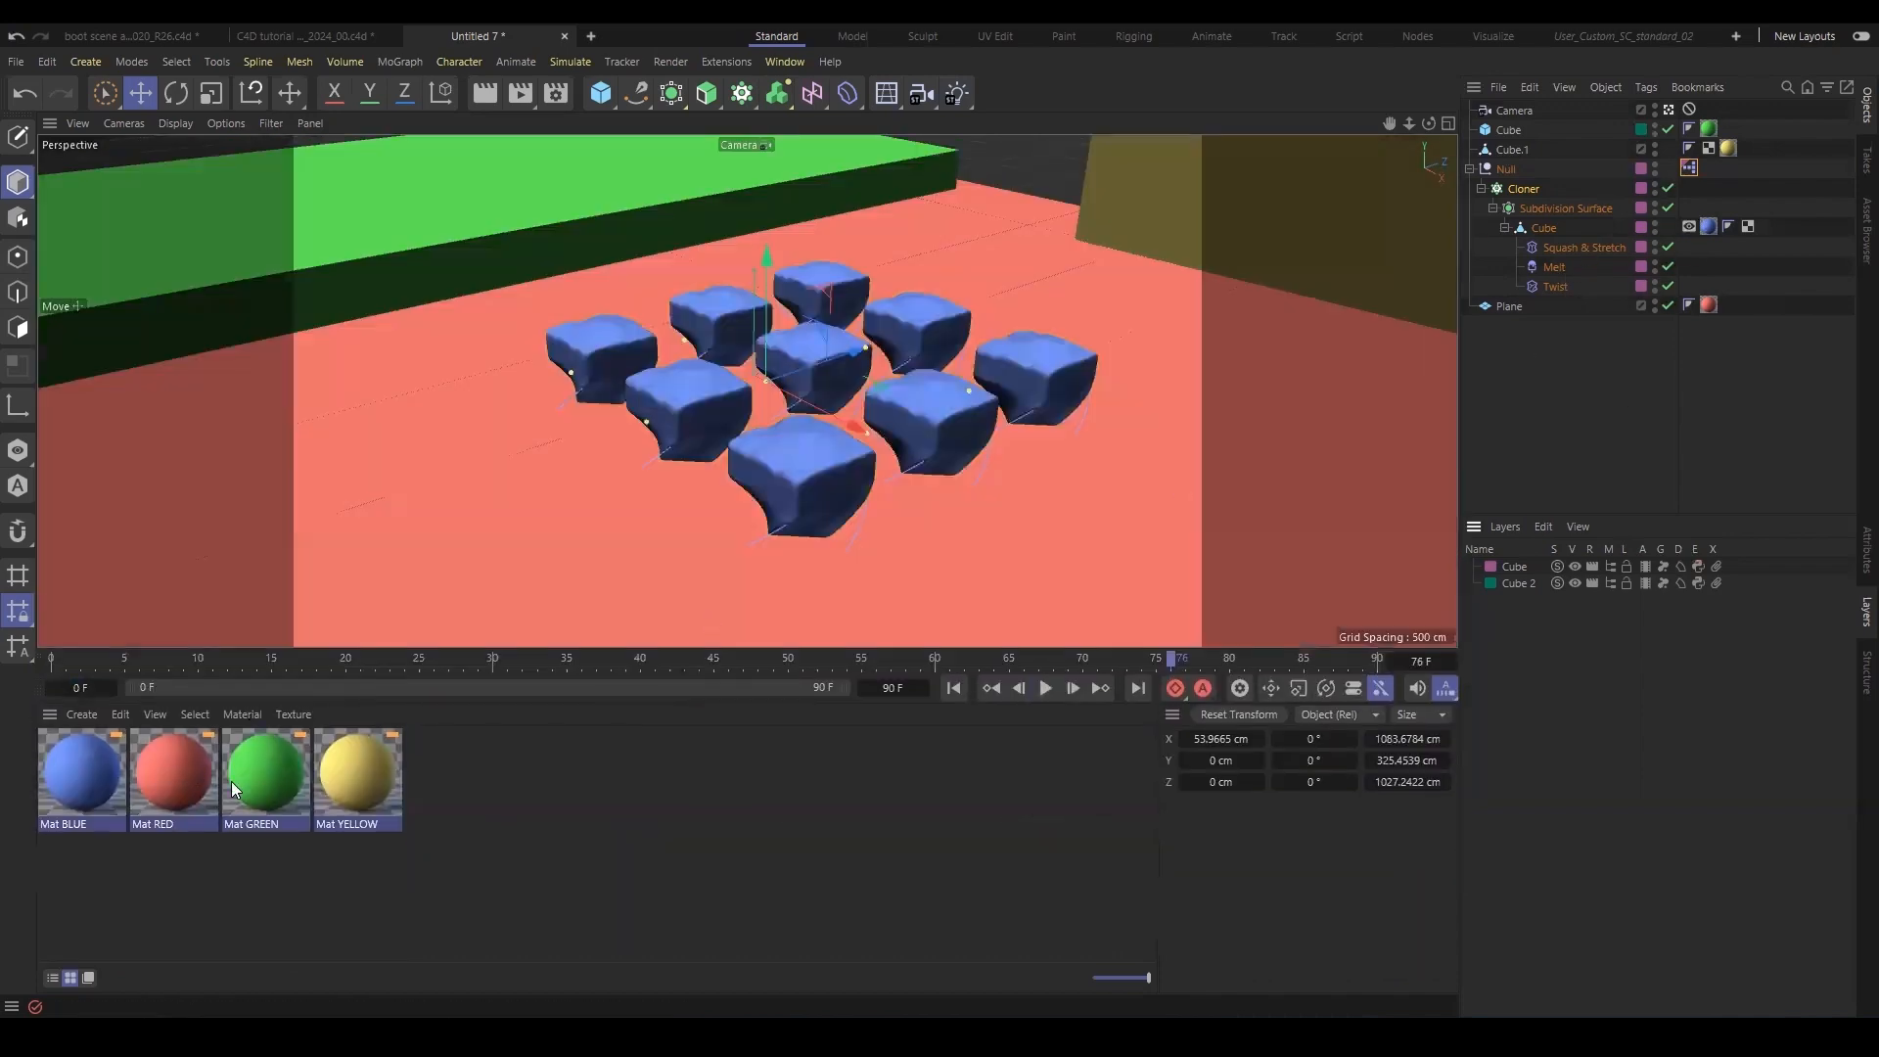
click(59, 761)
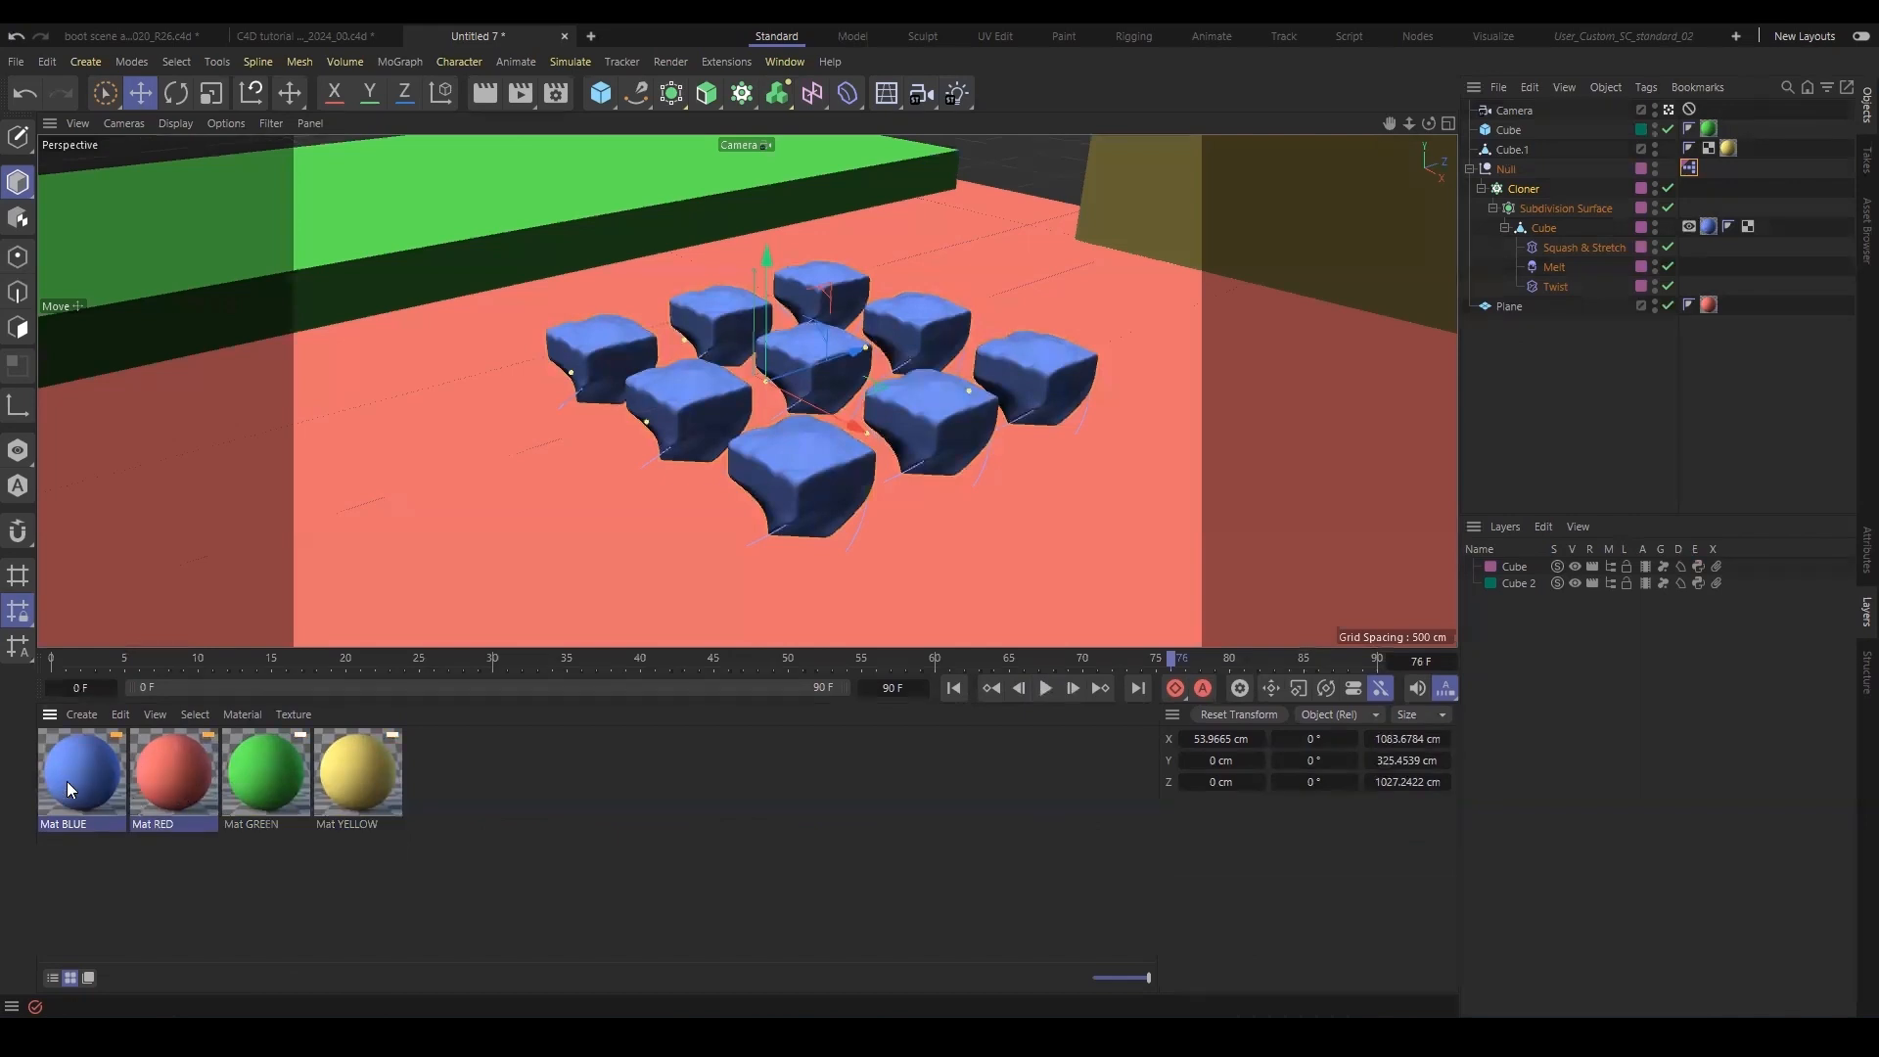
right_click(174, 769)
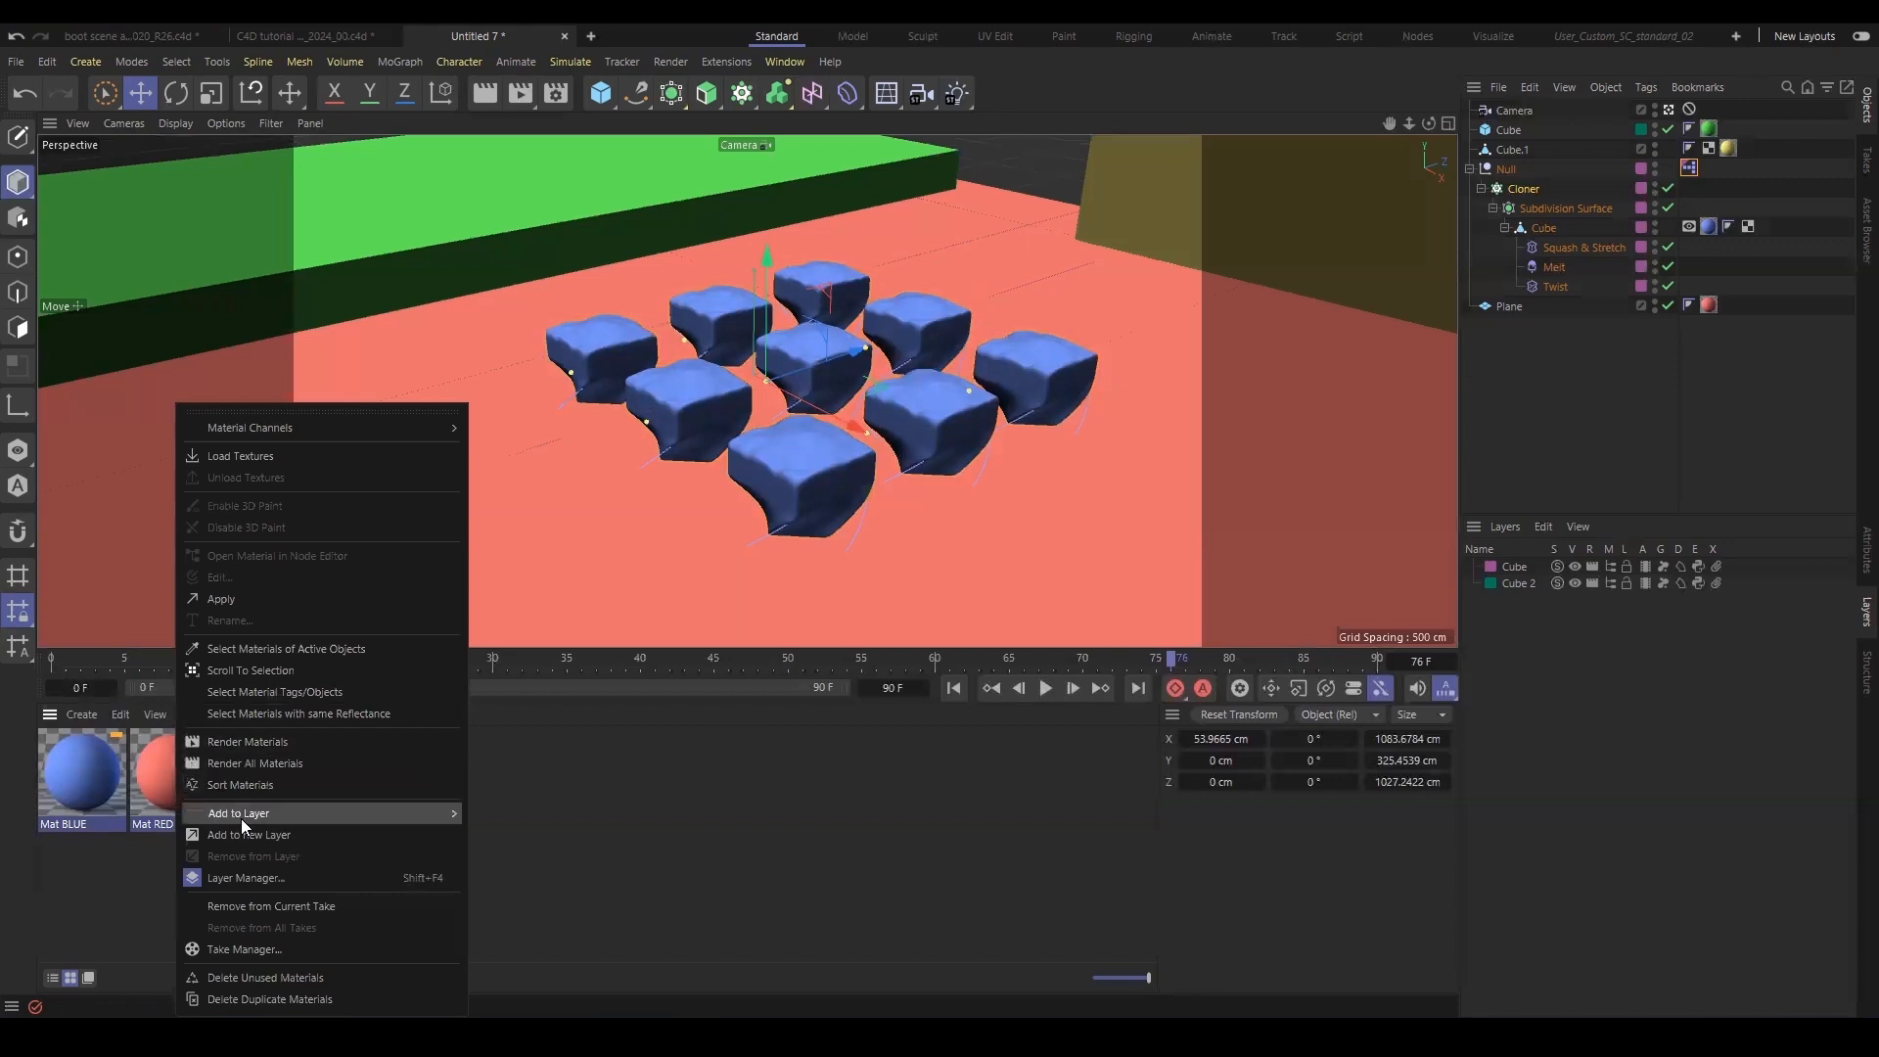
mouse_move(240, 817)
click(500, 818)
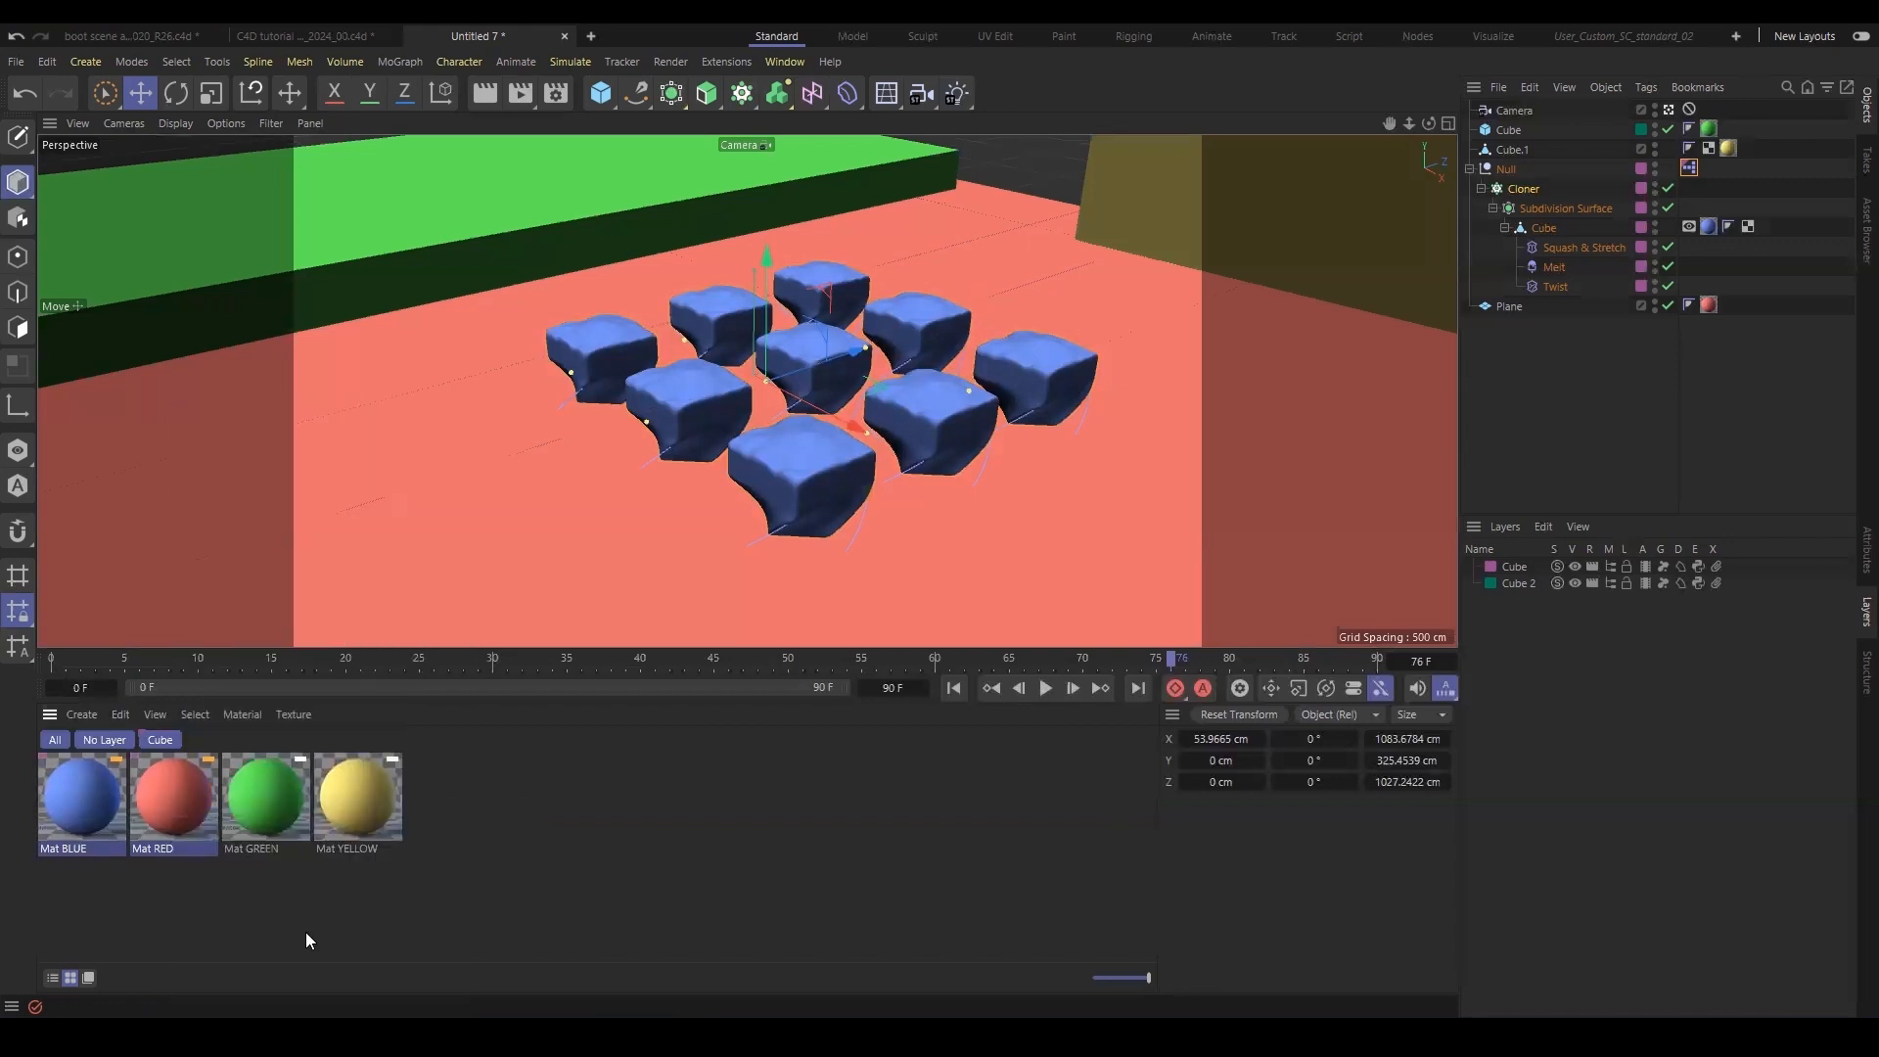
Filter the materials by the Cube layer, by No Layer, and back to All.
click(157, 741)
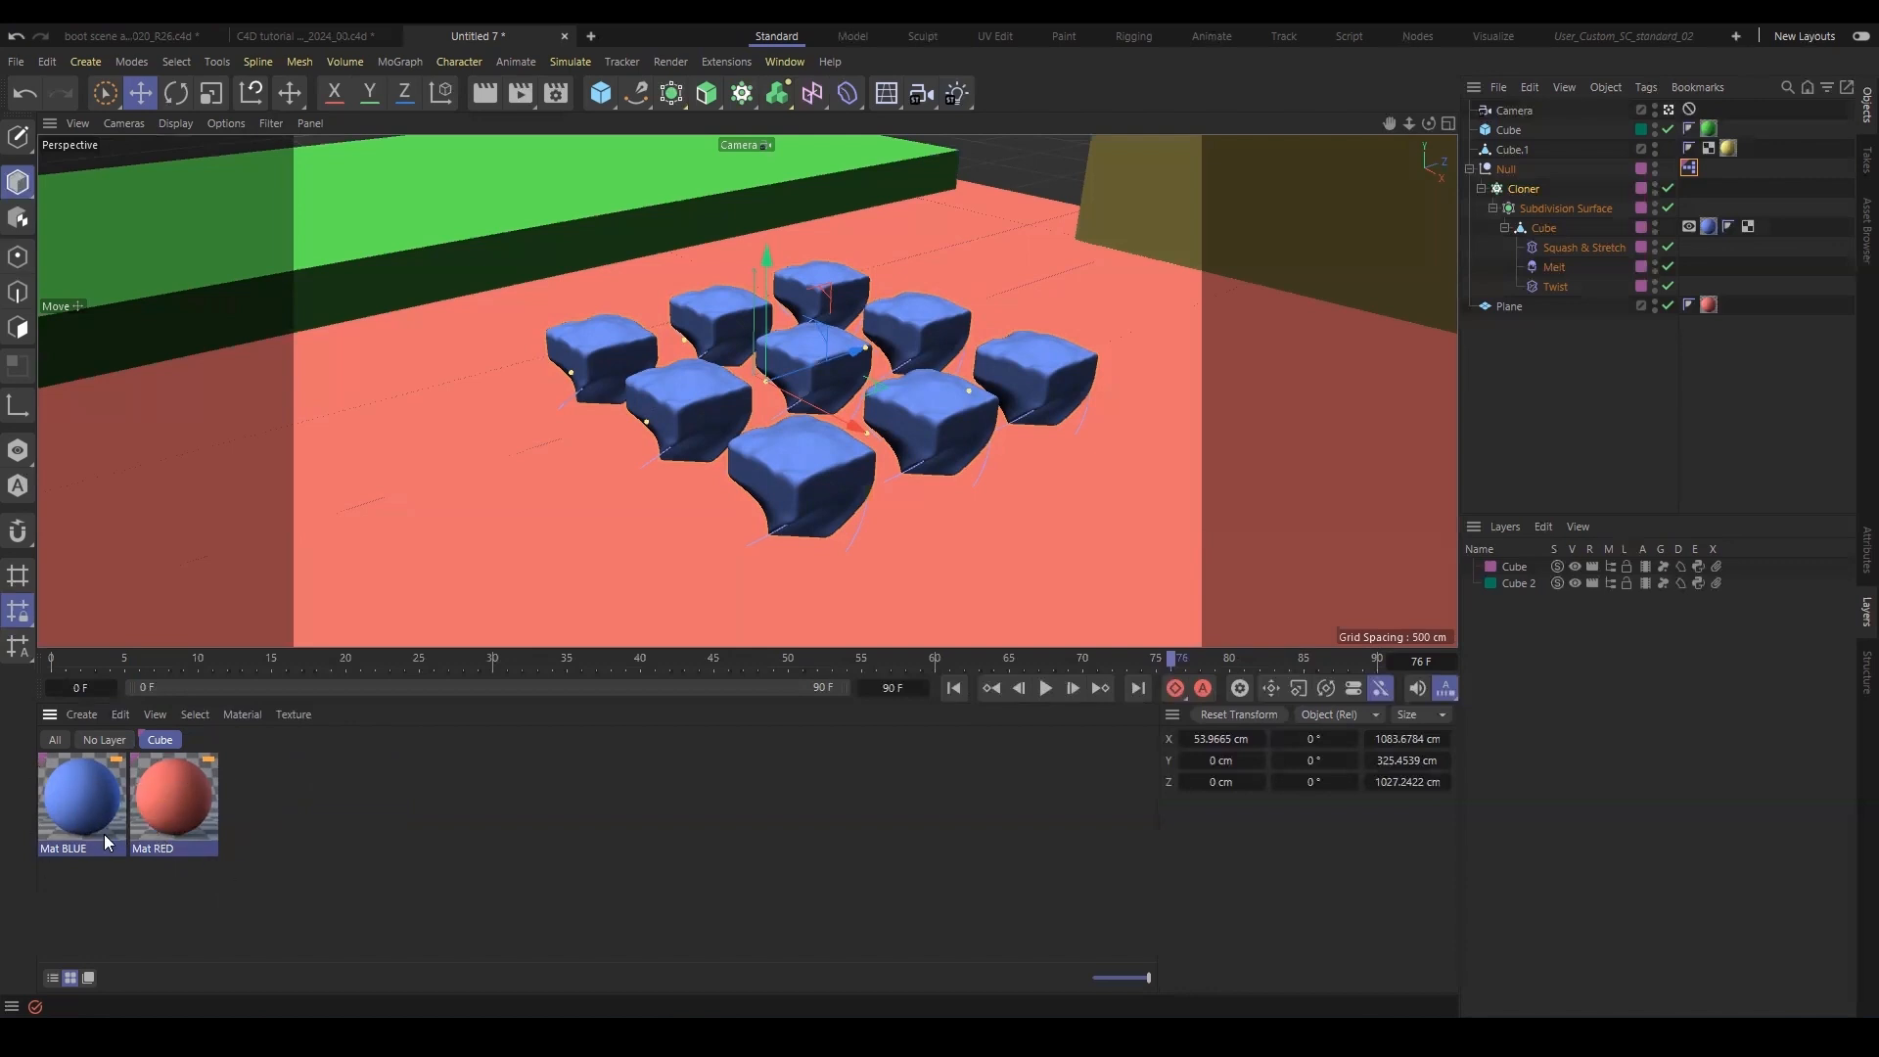
click(108, 741)
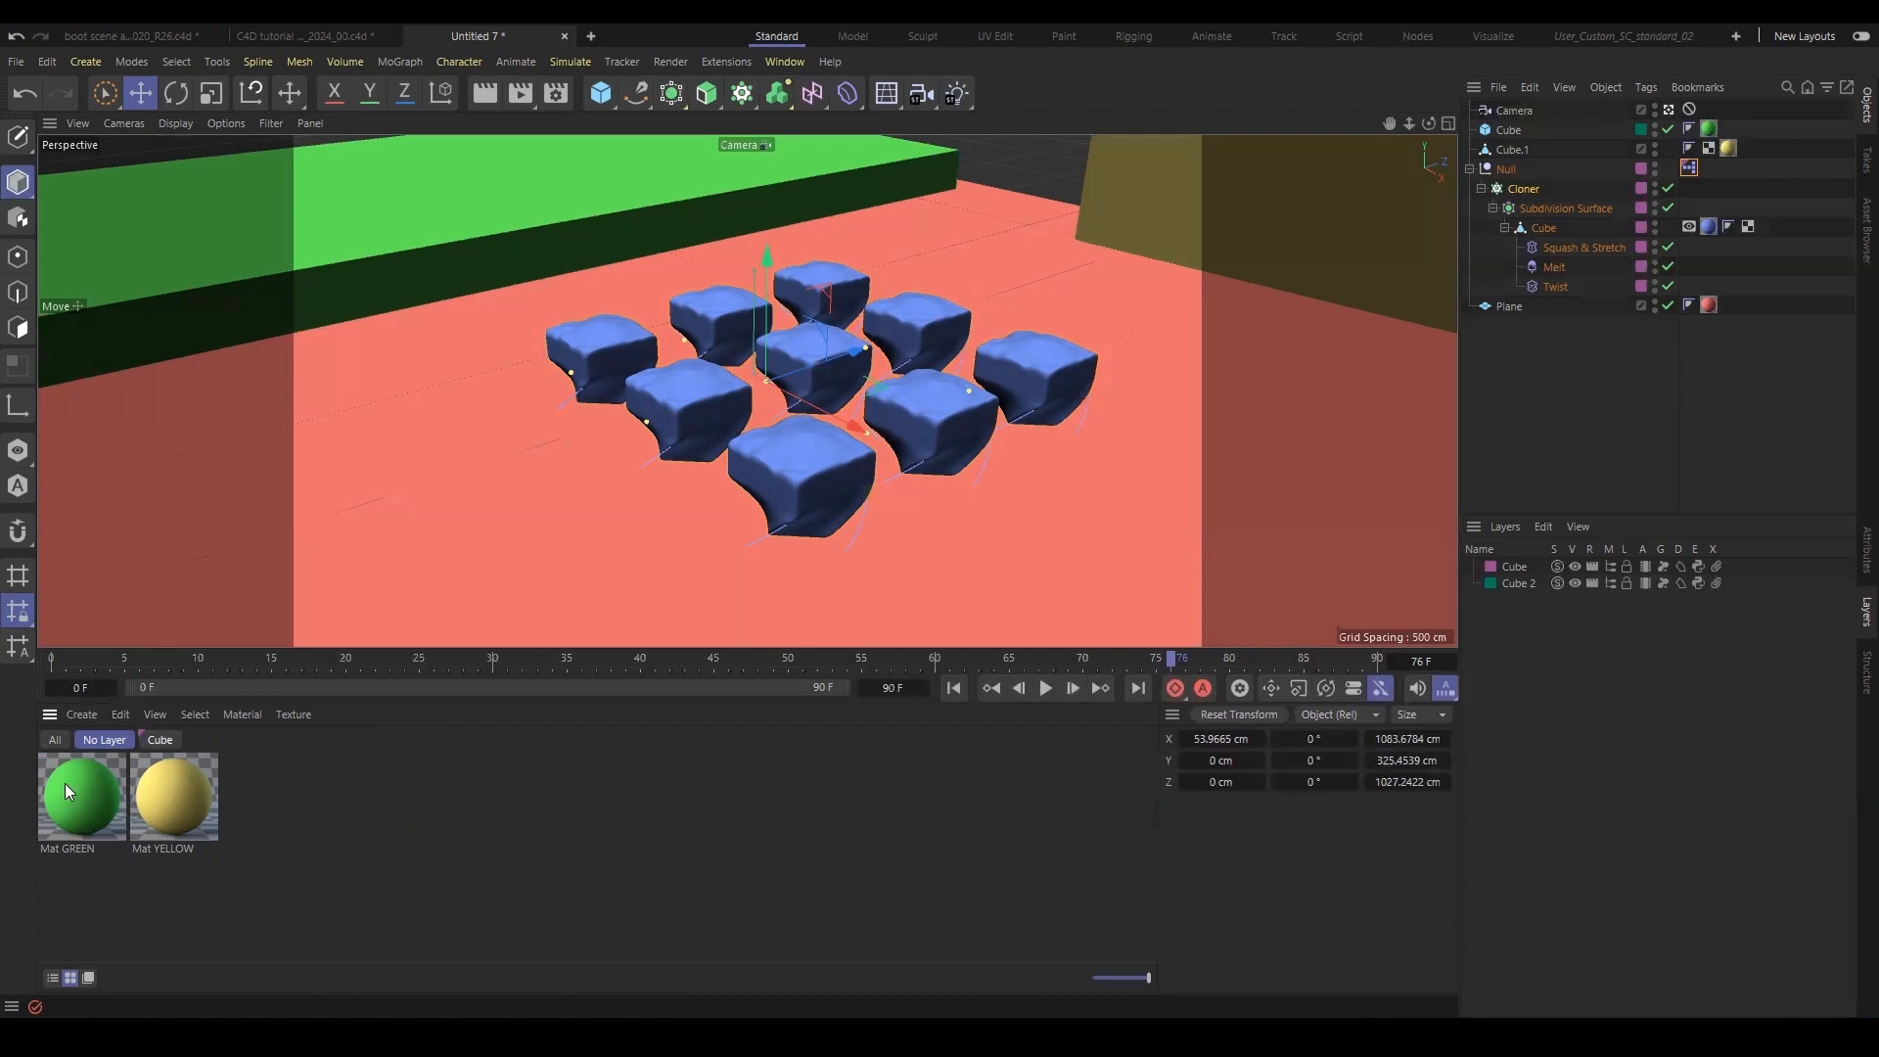
click(55, 741)
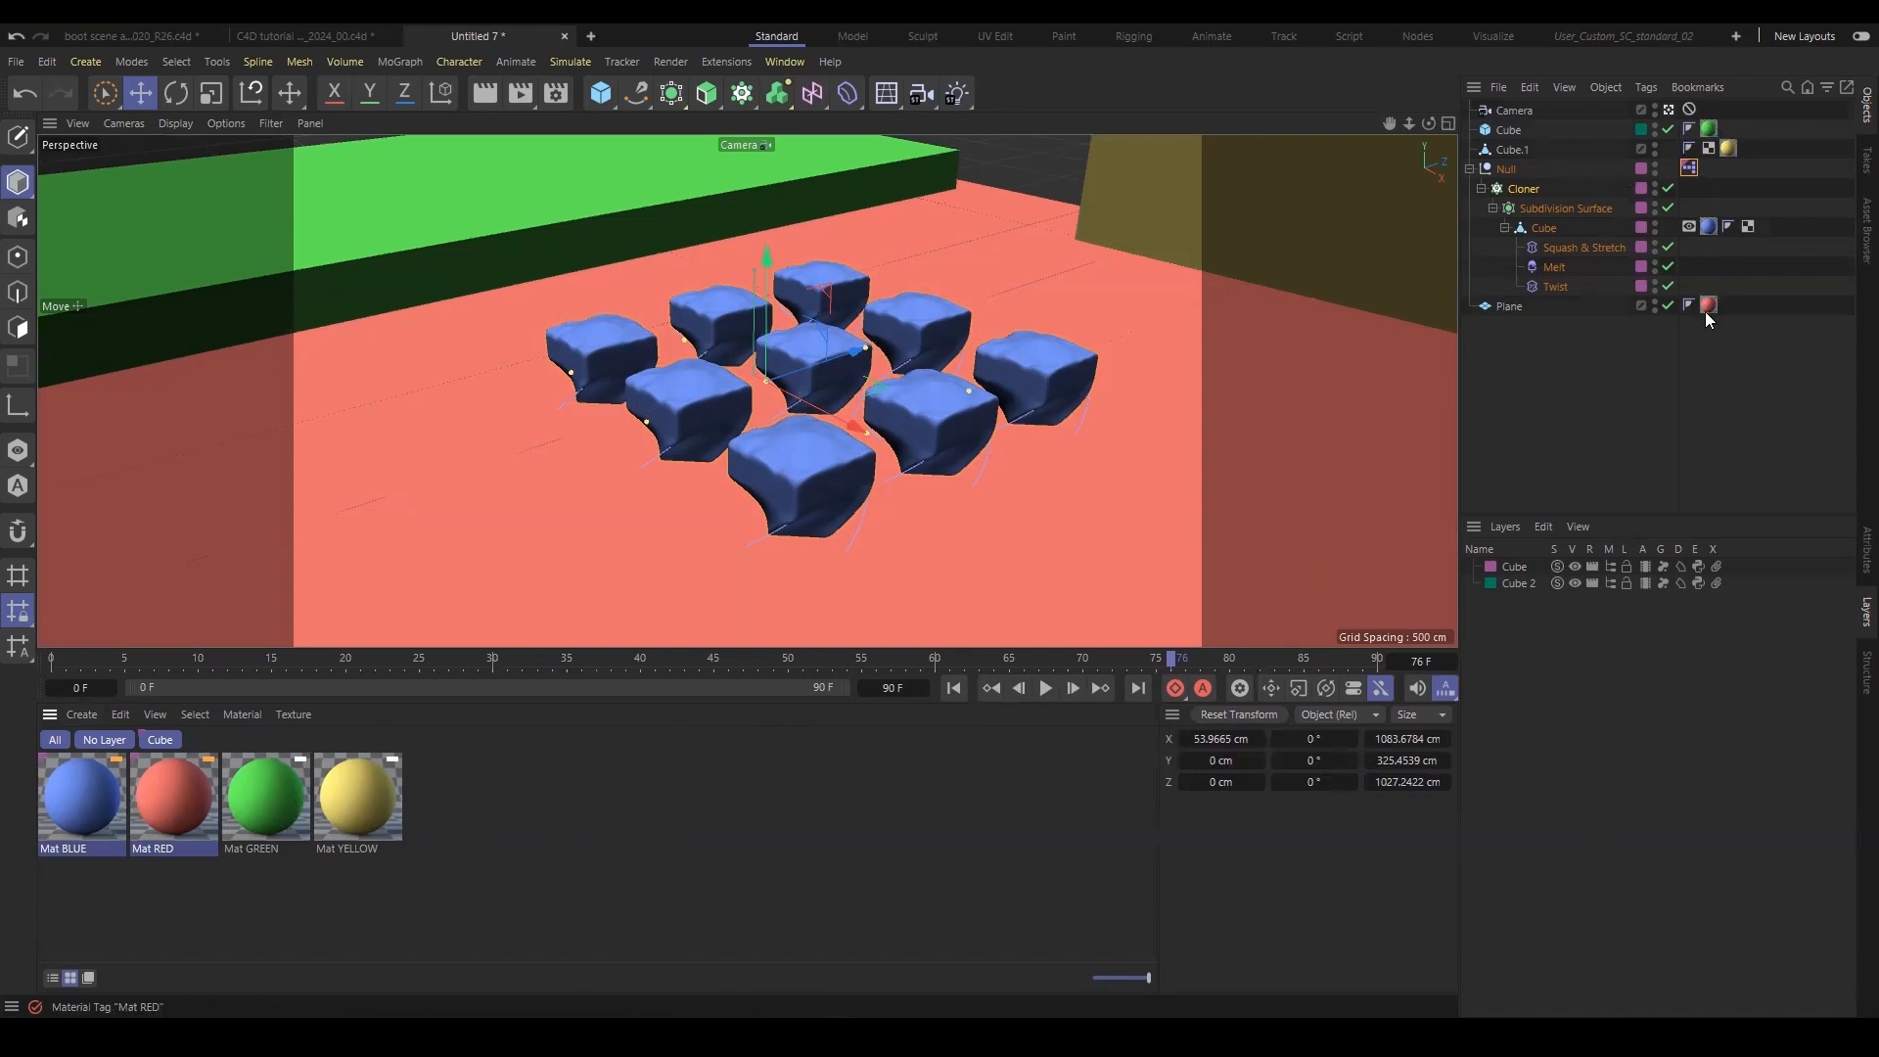
Add the blue cube's and the Plane's material tags to the Cube layer, and show only that layer's materials.
click(1709, 229)
right_click(1709, 308)
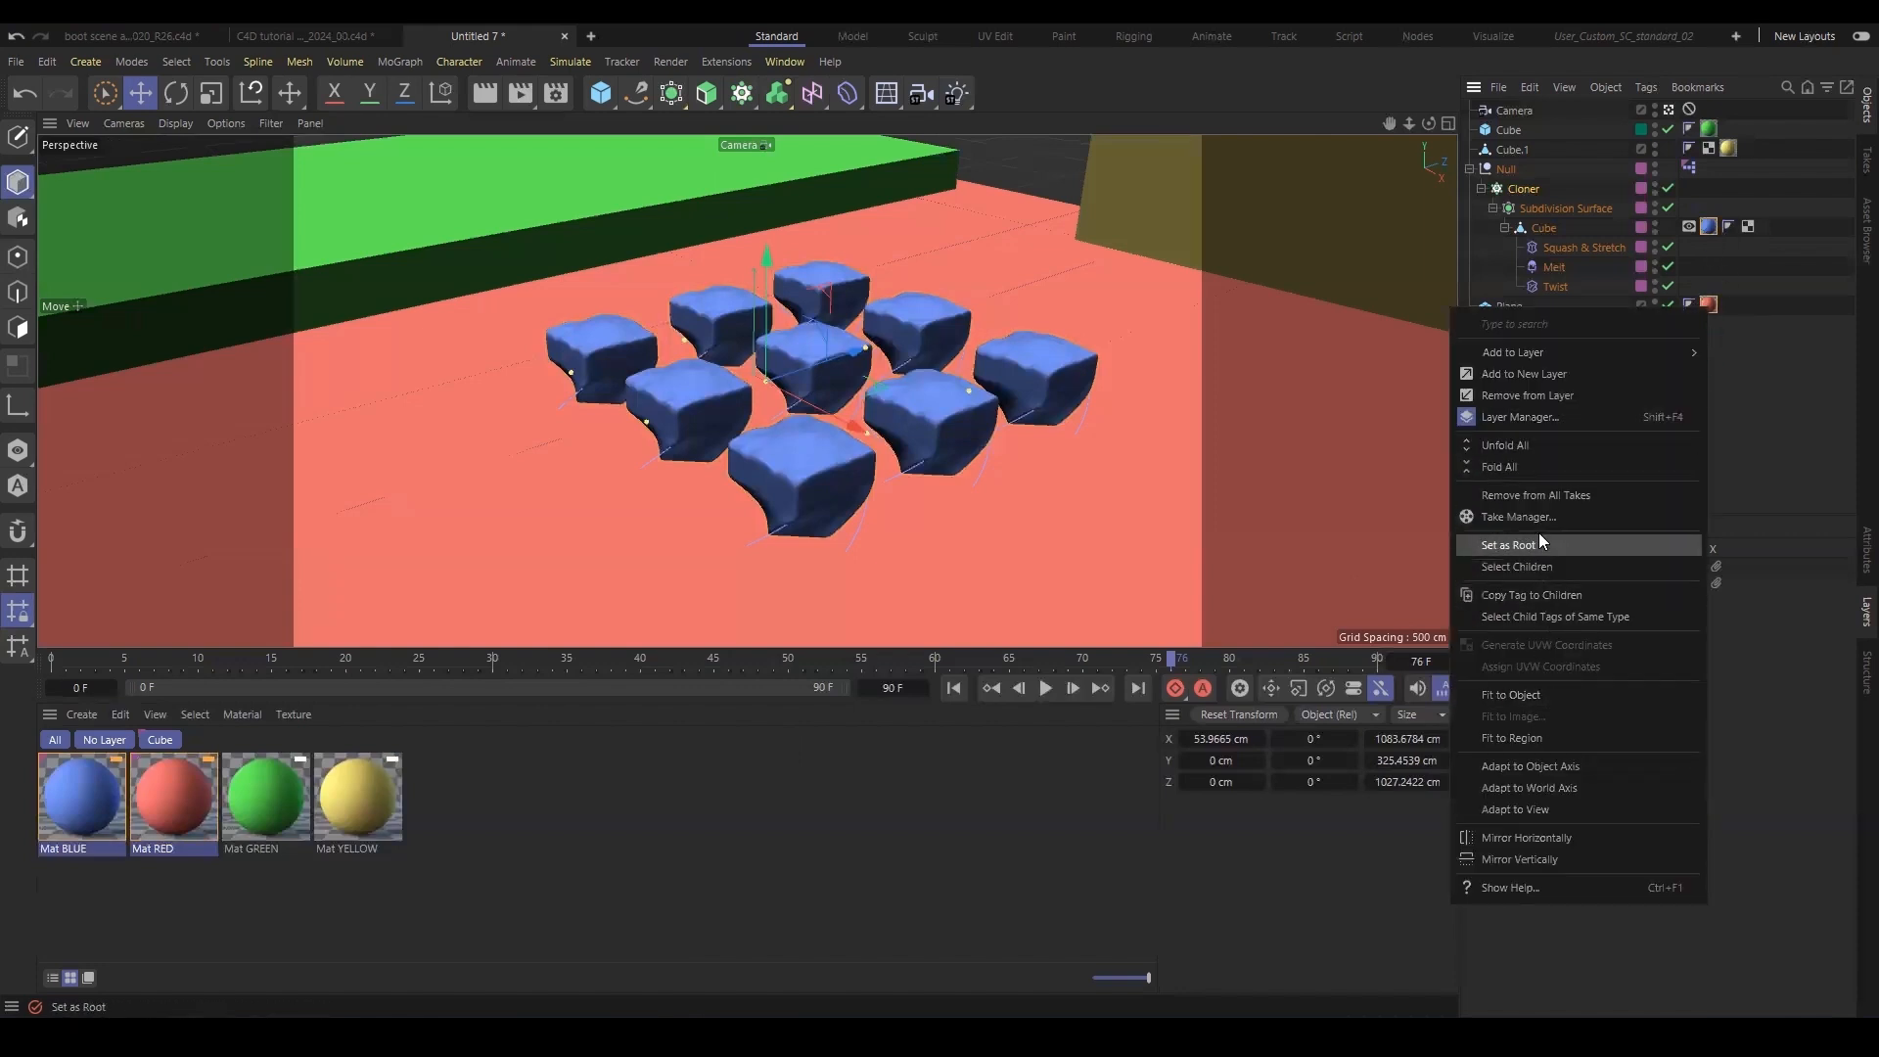
click(1718, 300)
right_click(1718, 299)
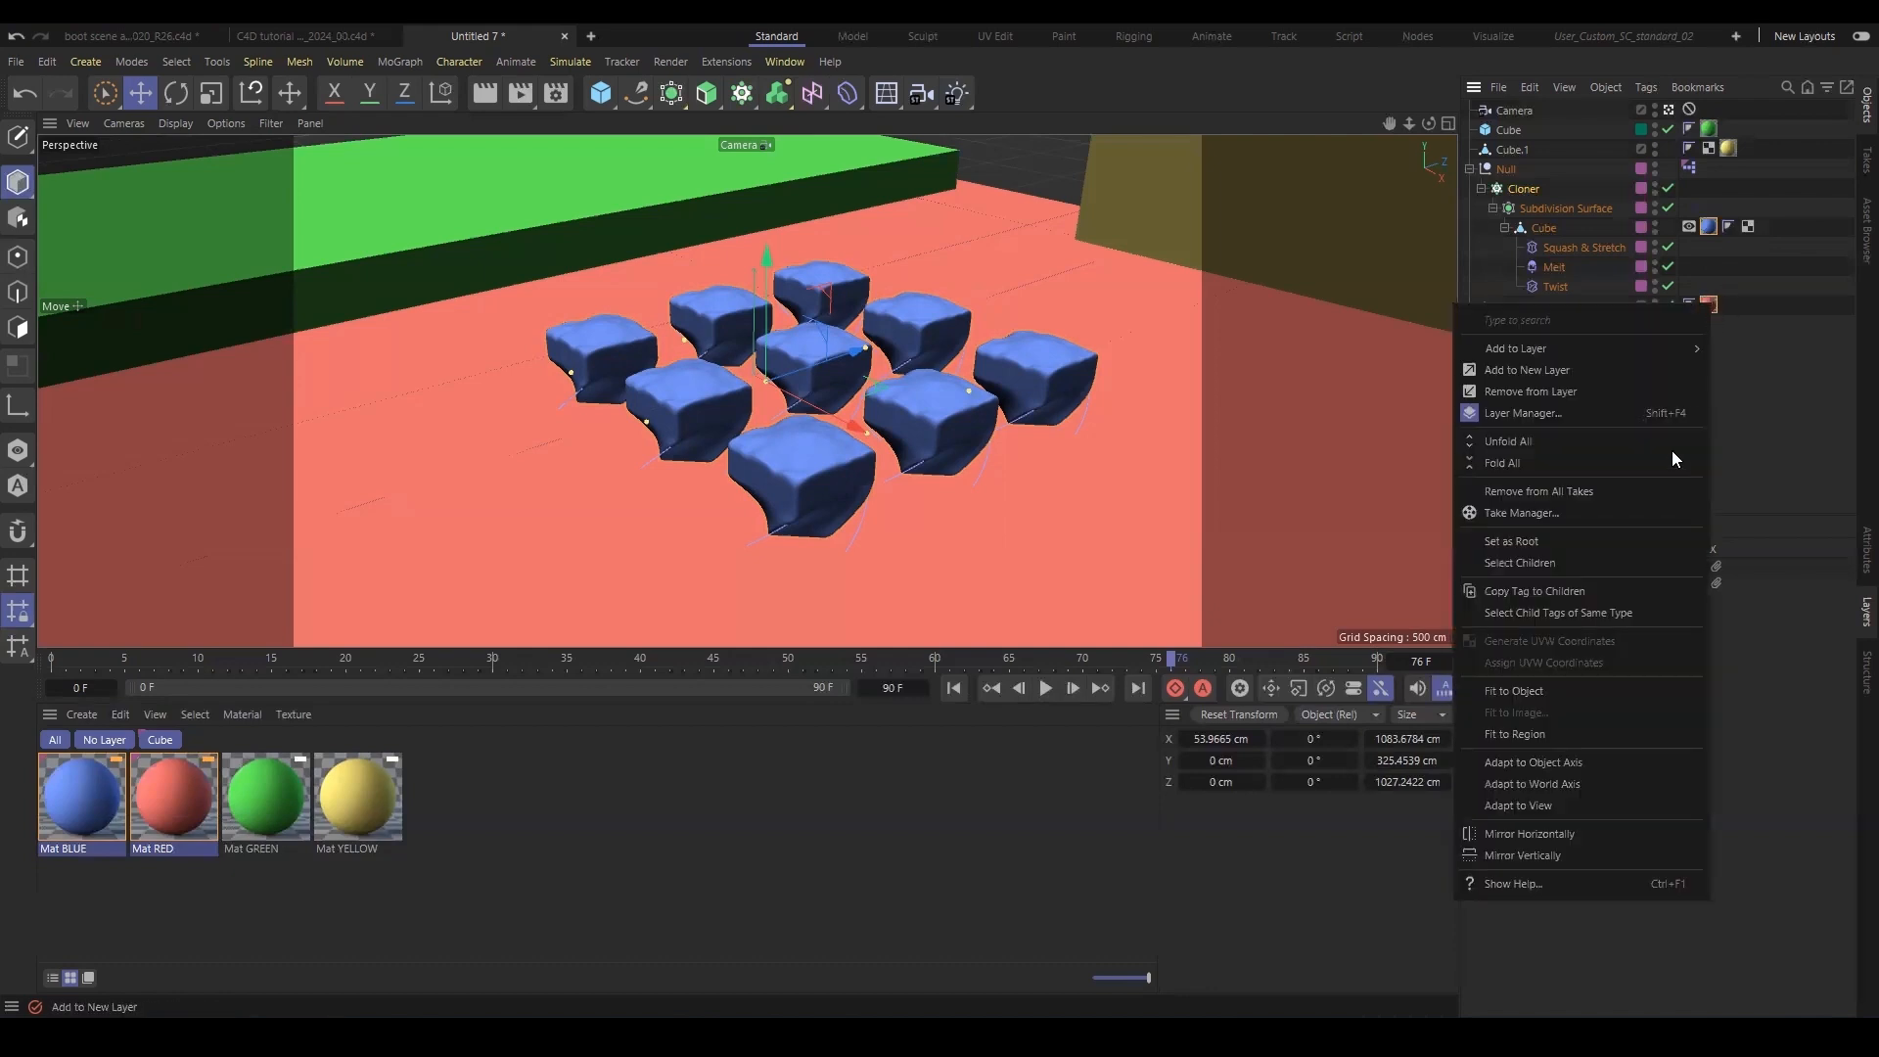
mouse_move(1580, 348)
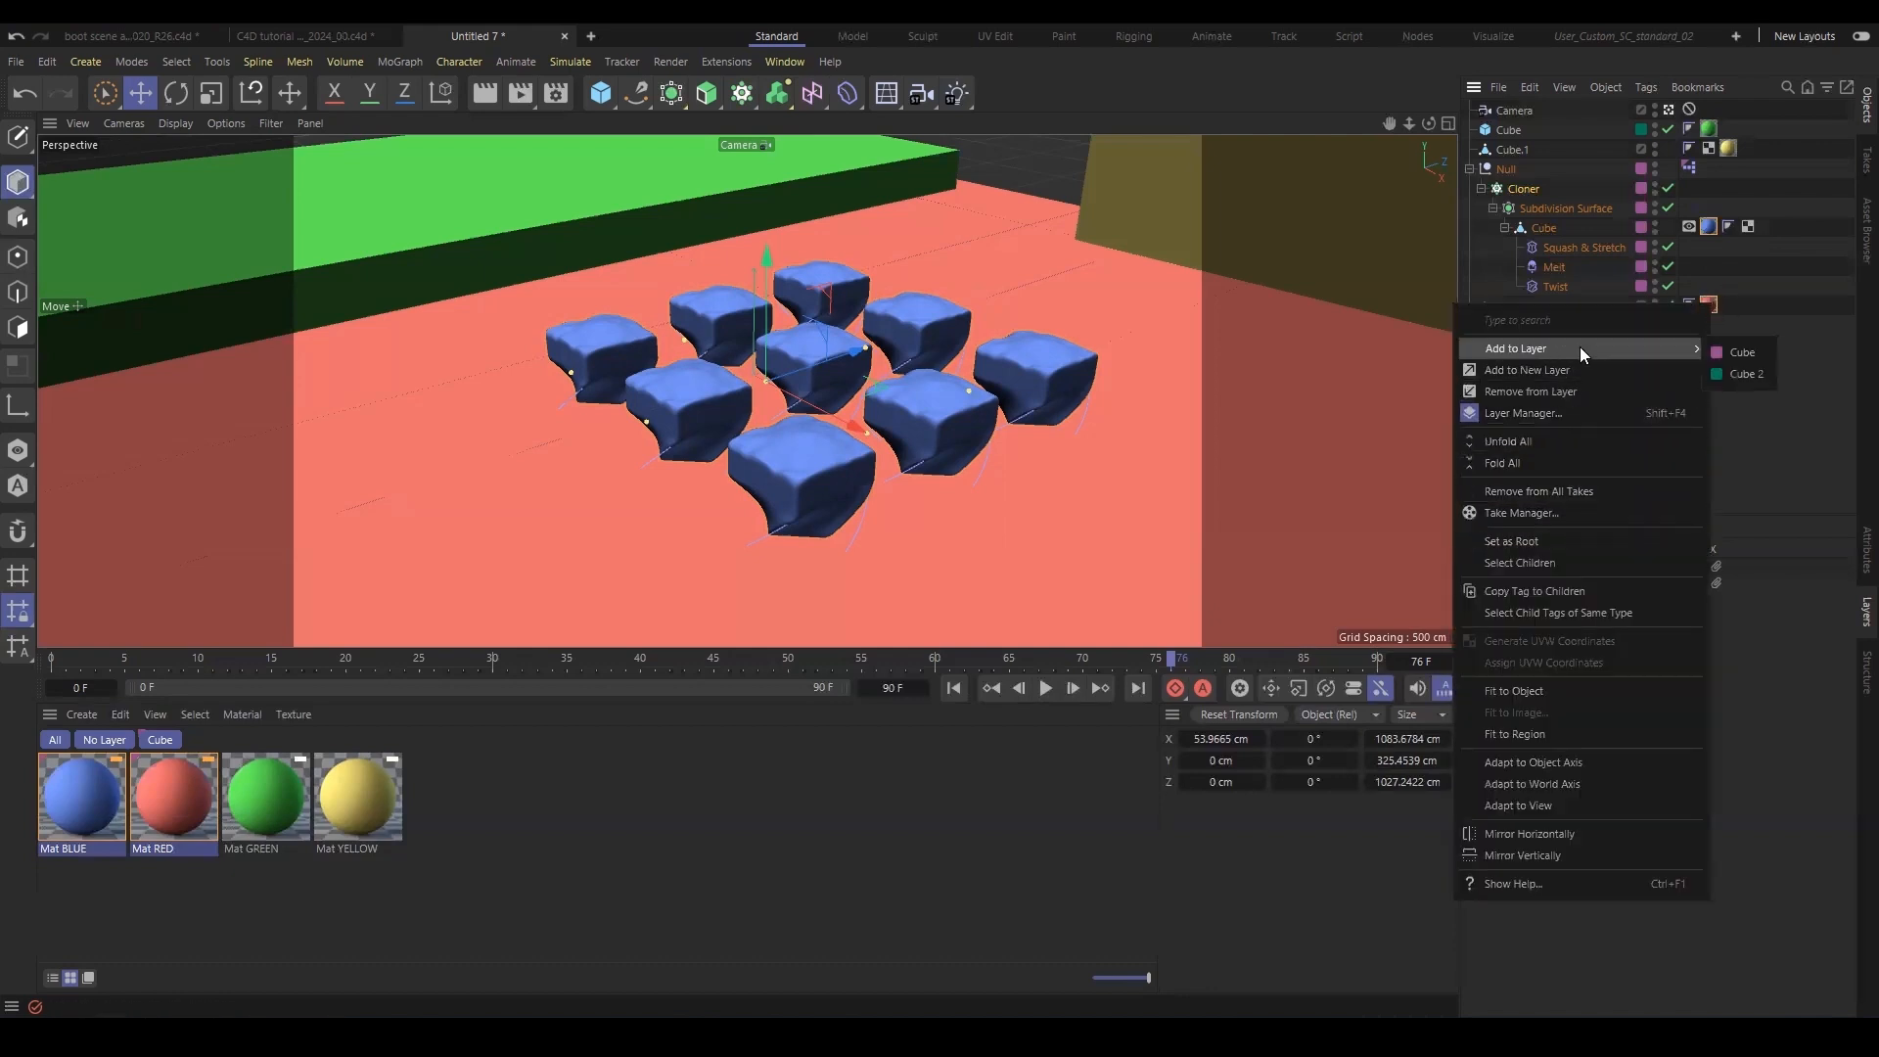
click(1766, 352)
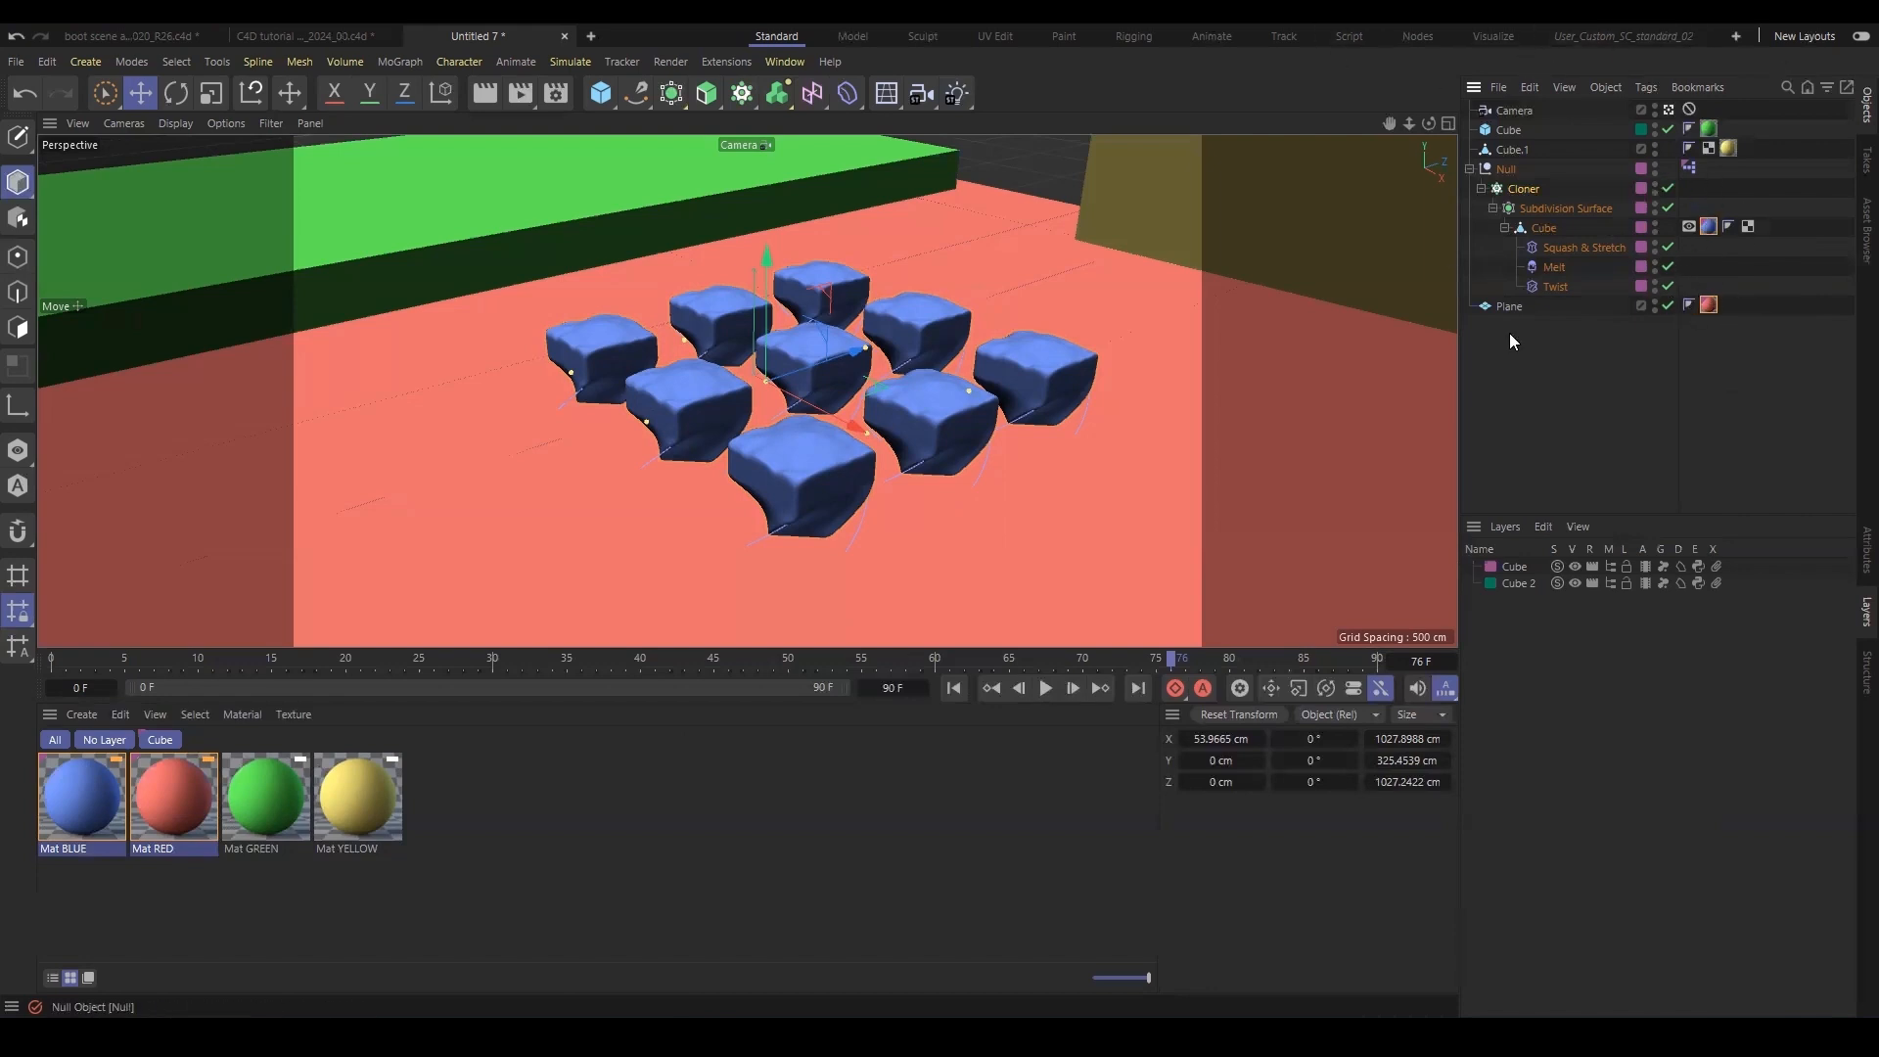
click(174, 743)
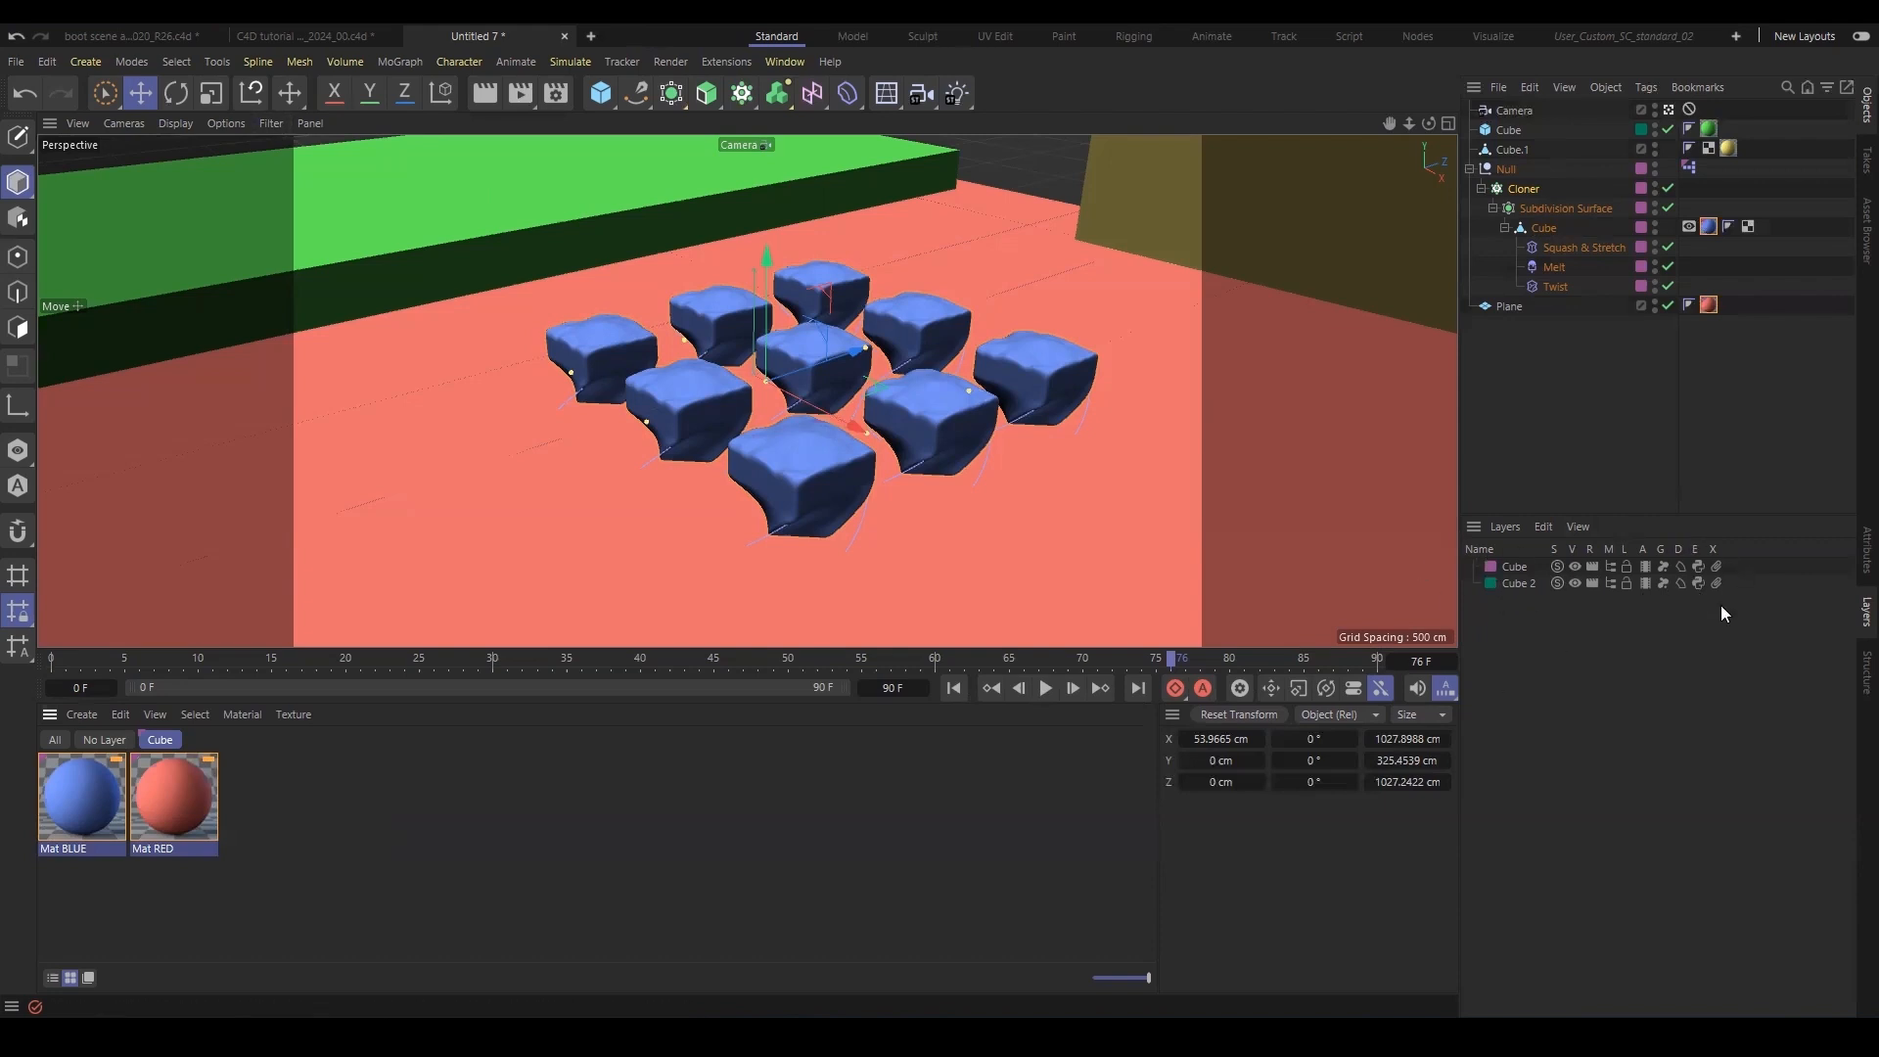
Lower the viewport's level of detail to Low and raise it to Medium.
click(266, 126)
mouse_move(243, 125)
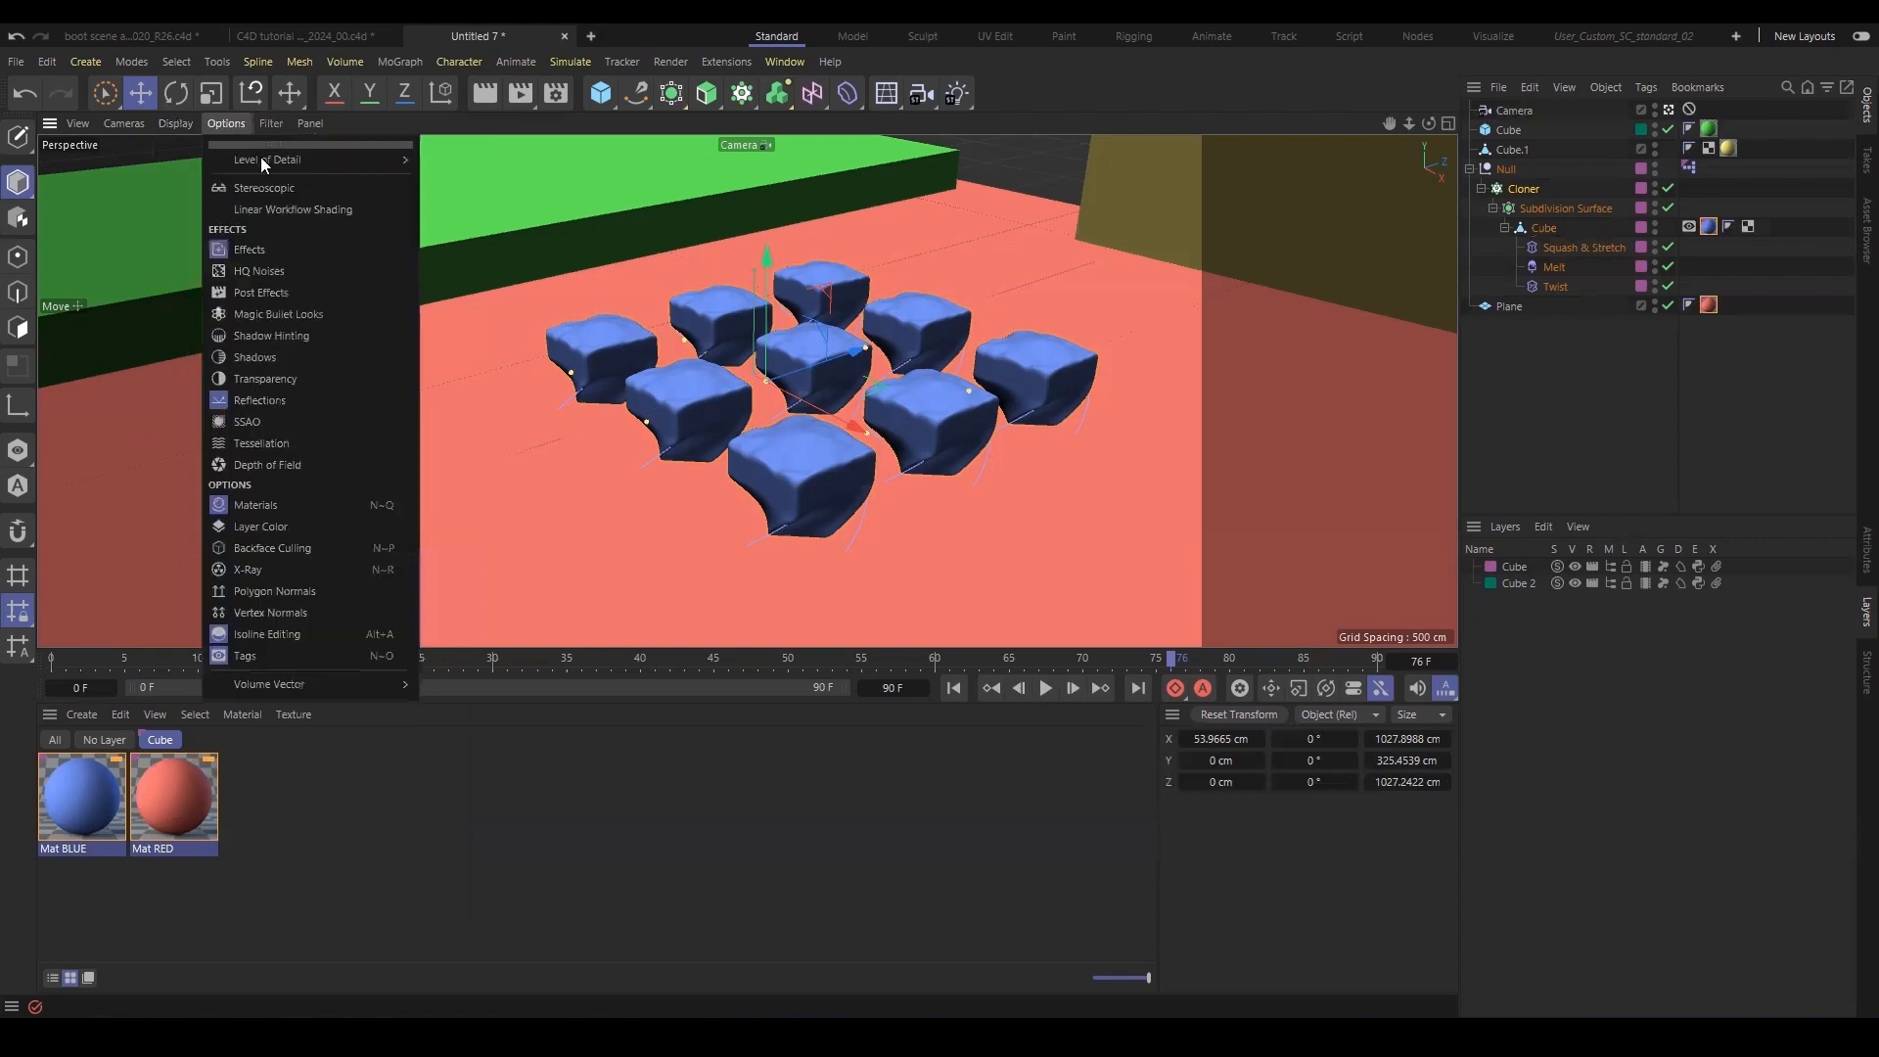
mouse_move(256, 160)
click(466, 168)
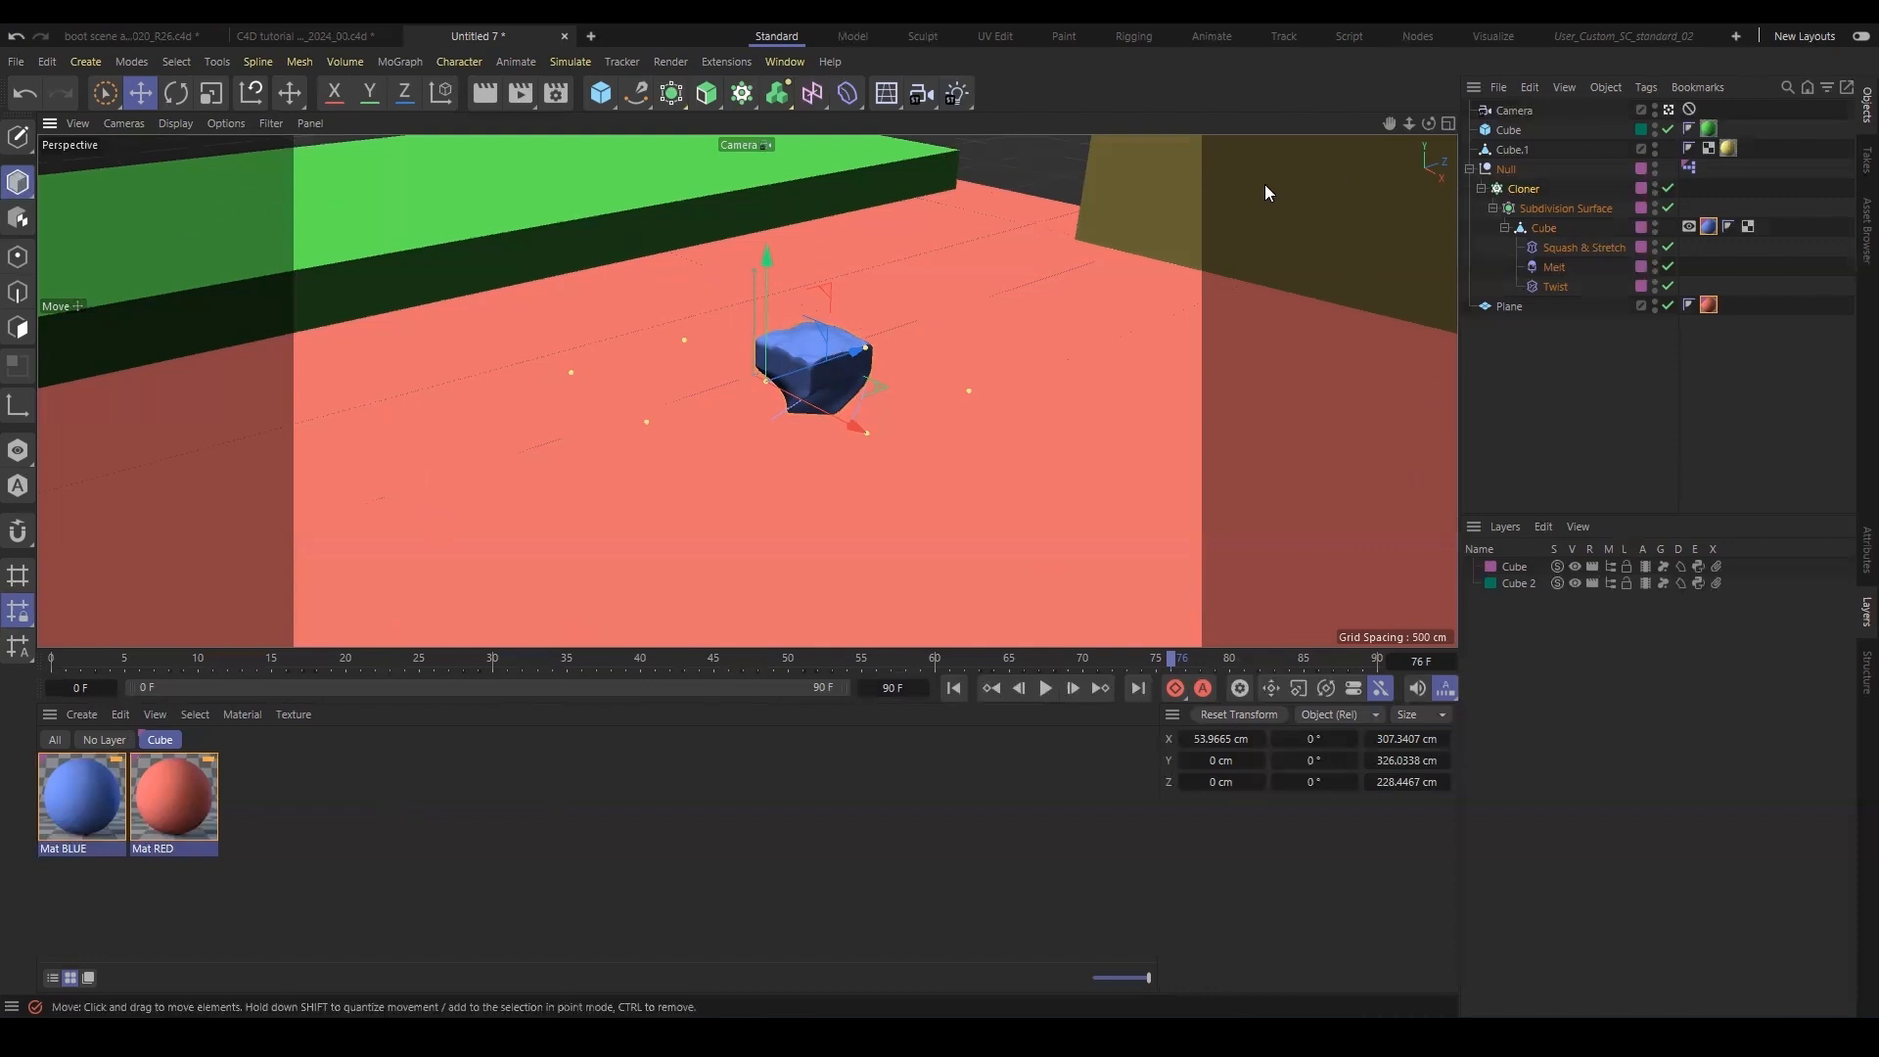
click(270, 124)
click(225, 123)
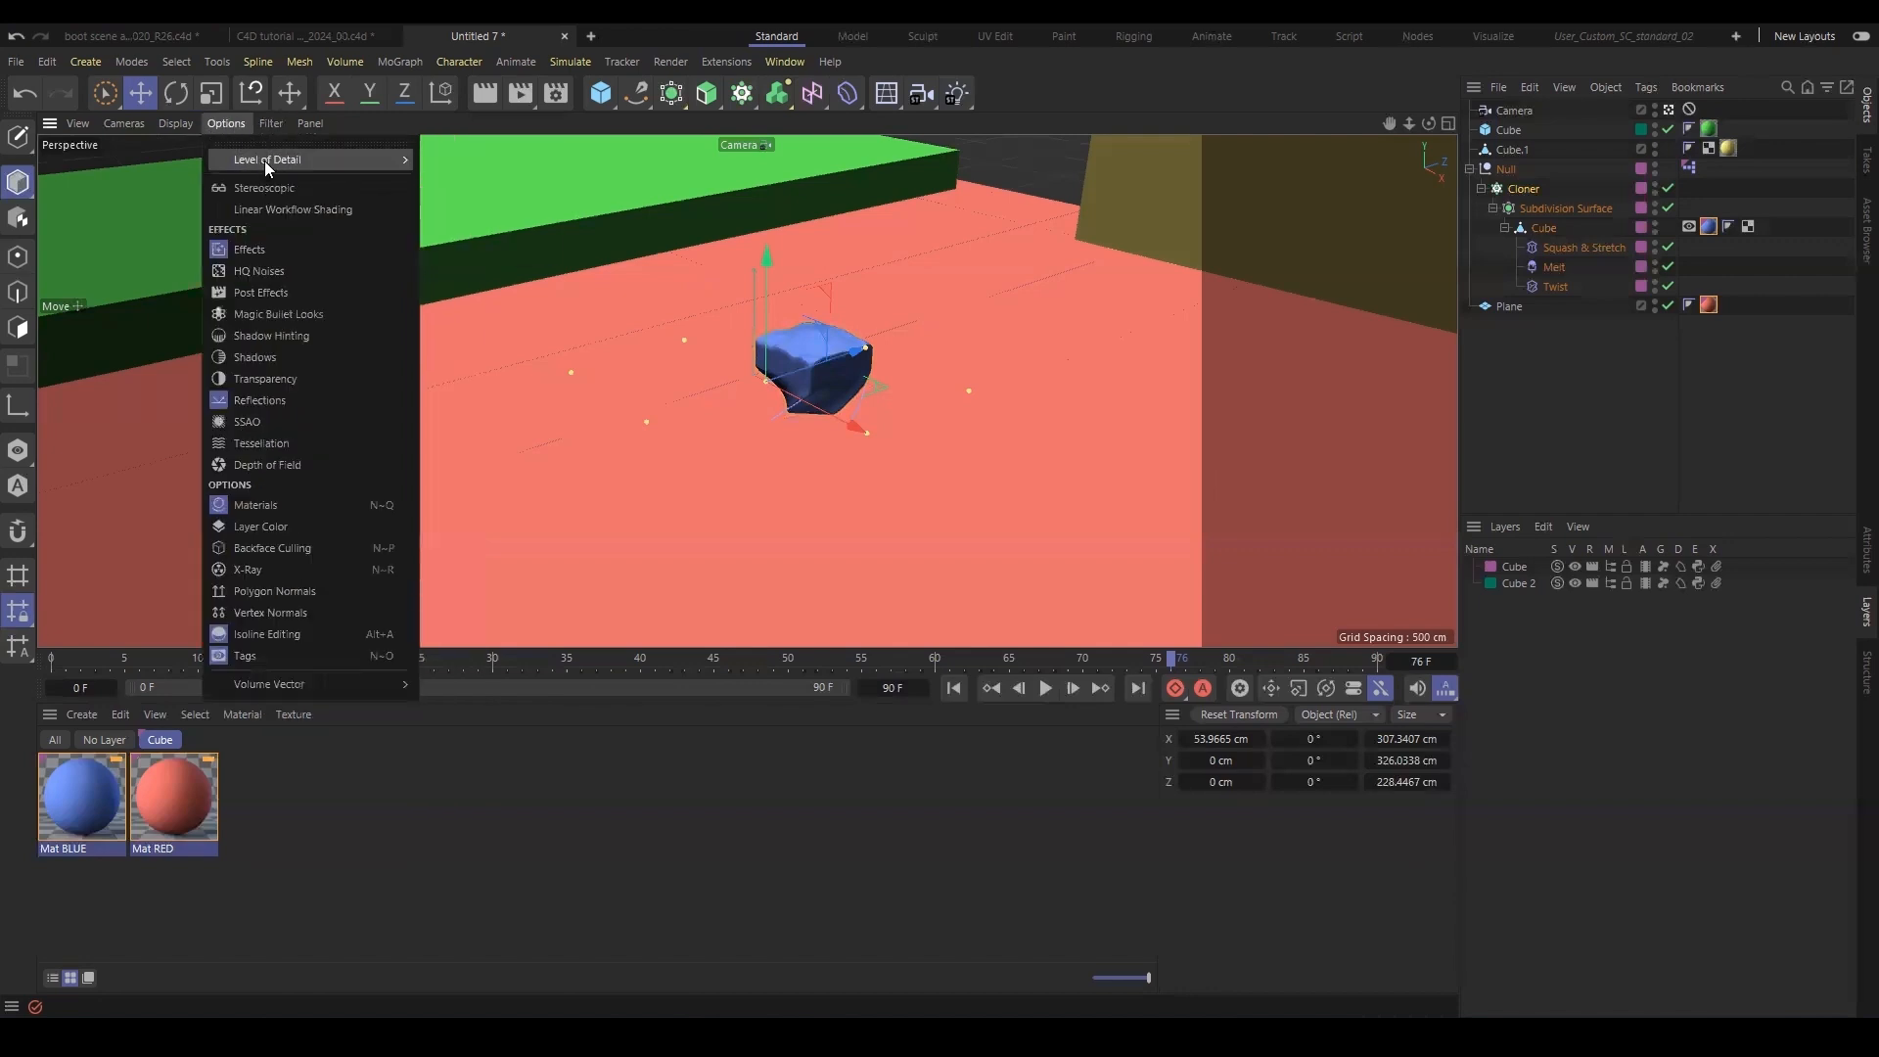
mouse_move(266, 161)
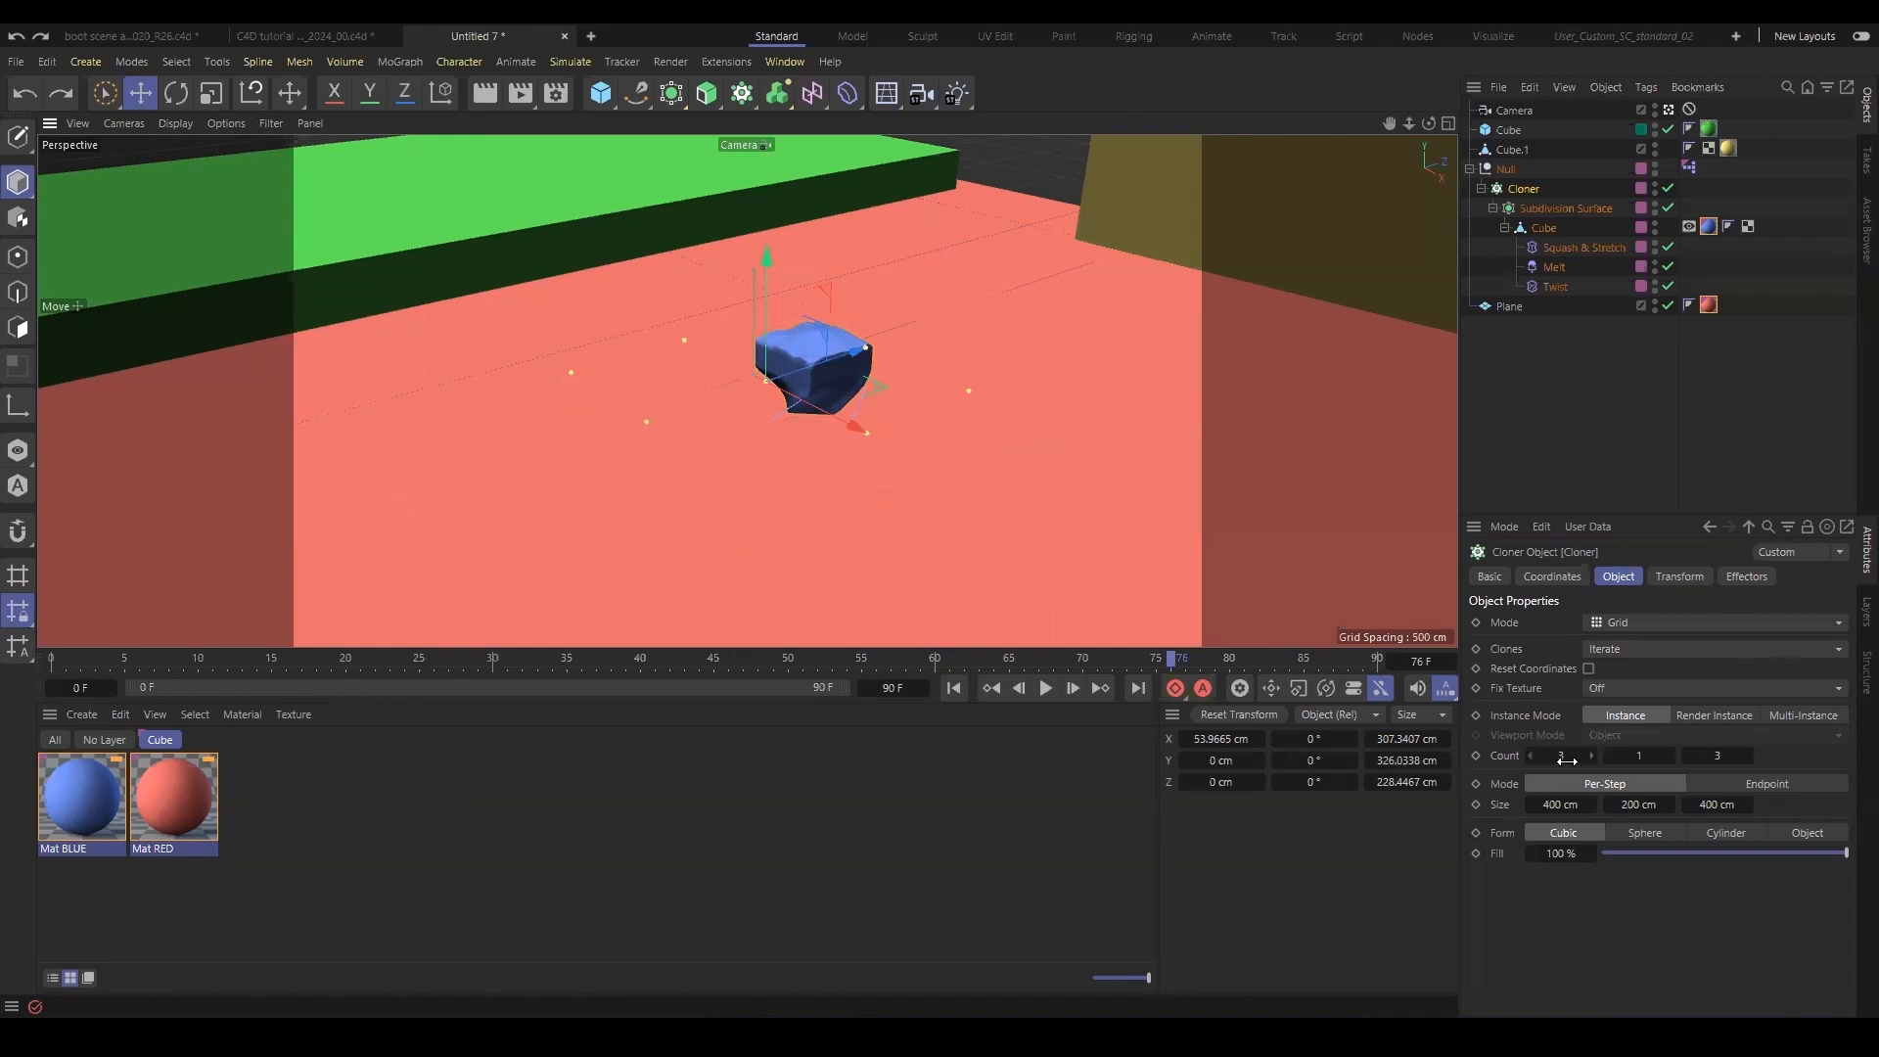
Set the Cloner's grid count to 7 in both the first and third directions.
click(1559, 756)
text(7)
click(1717, 754)
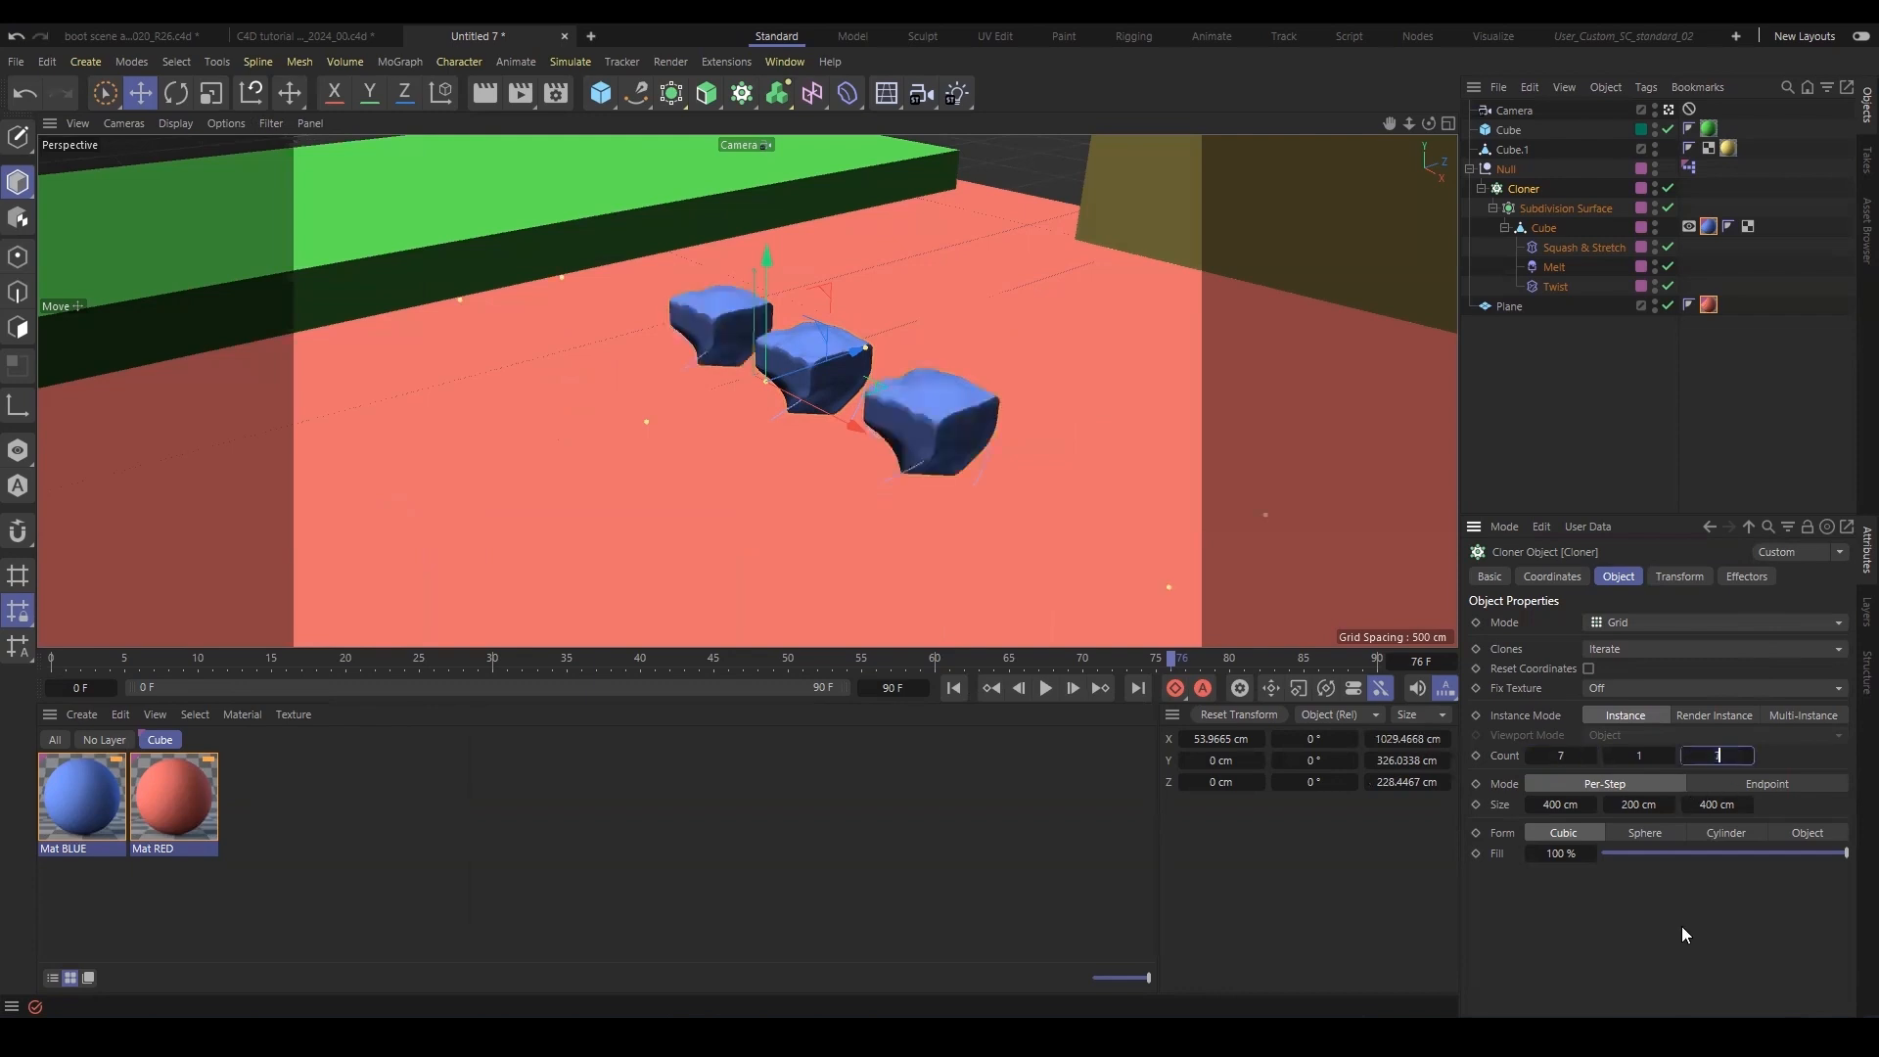
text(7)
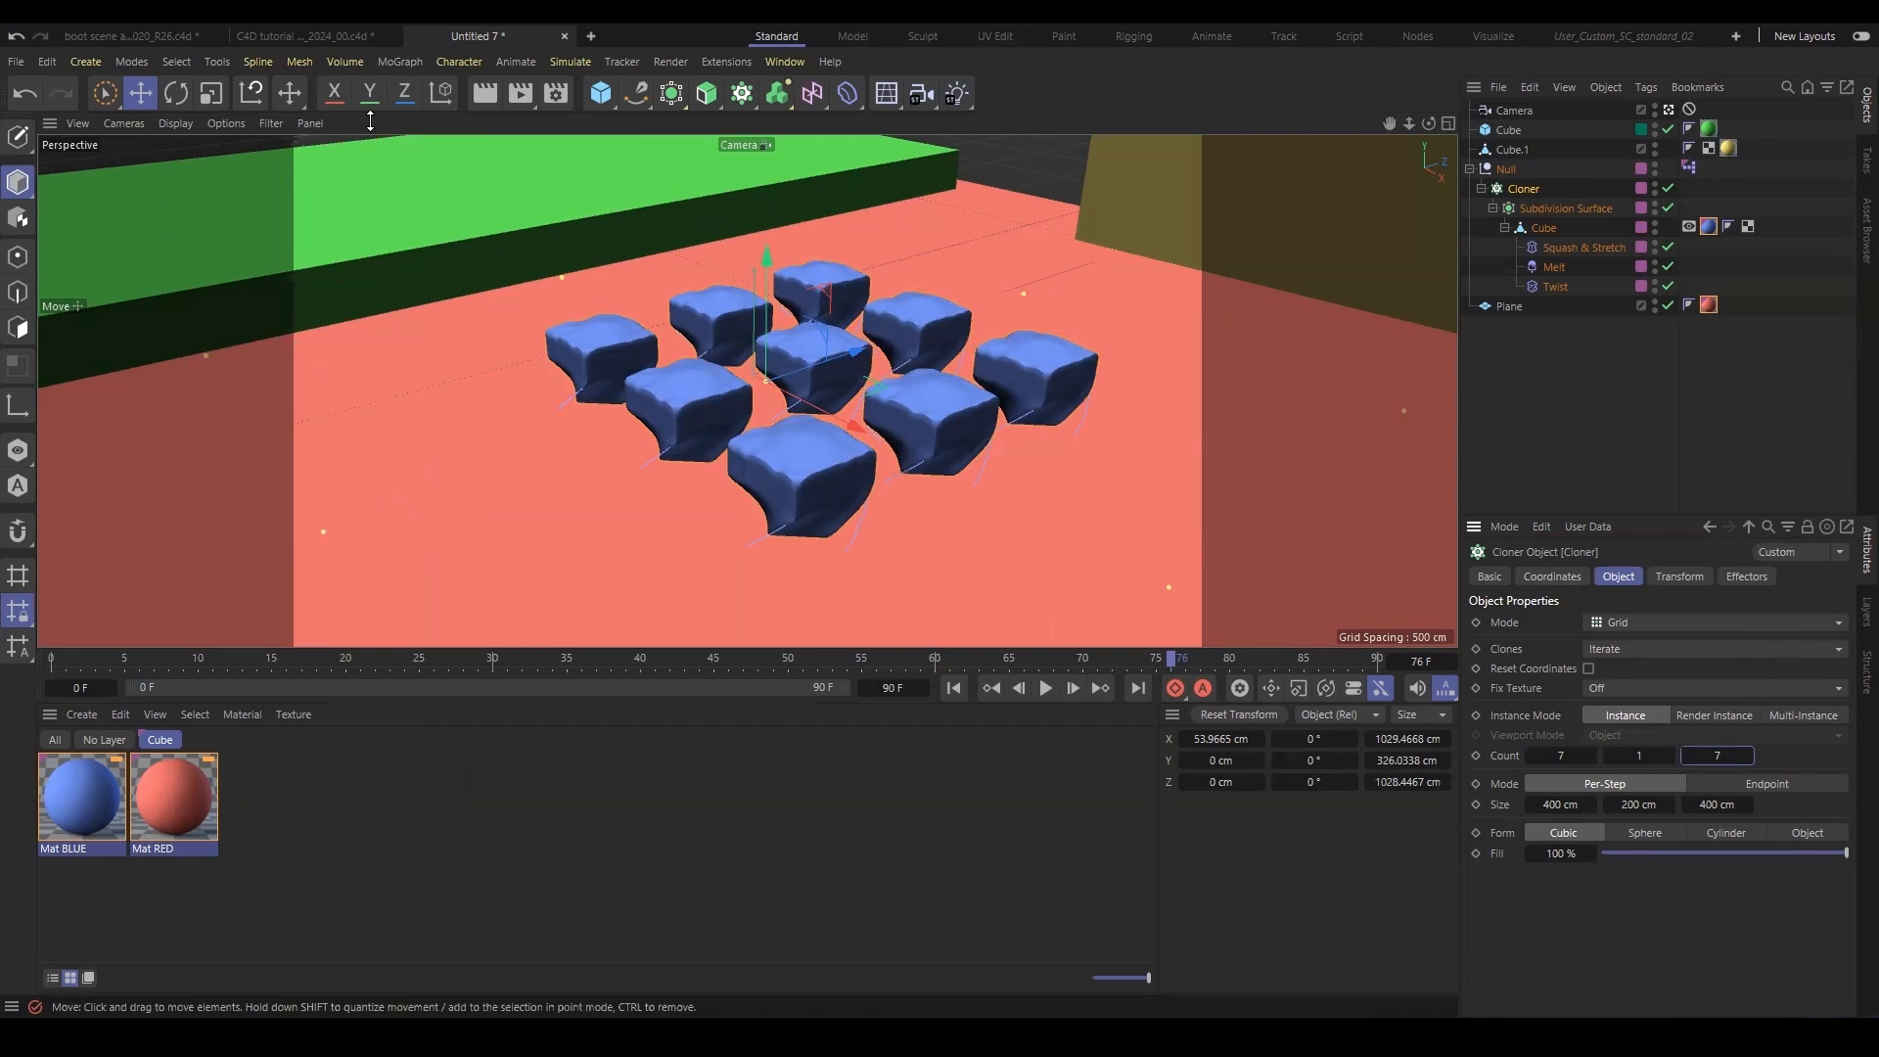
Set the viewport's level of detail to High to show the full 7 by 7 clone grid.
click(271, 124)
mouse_move(241, 124)
mouse_move(255, 158)
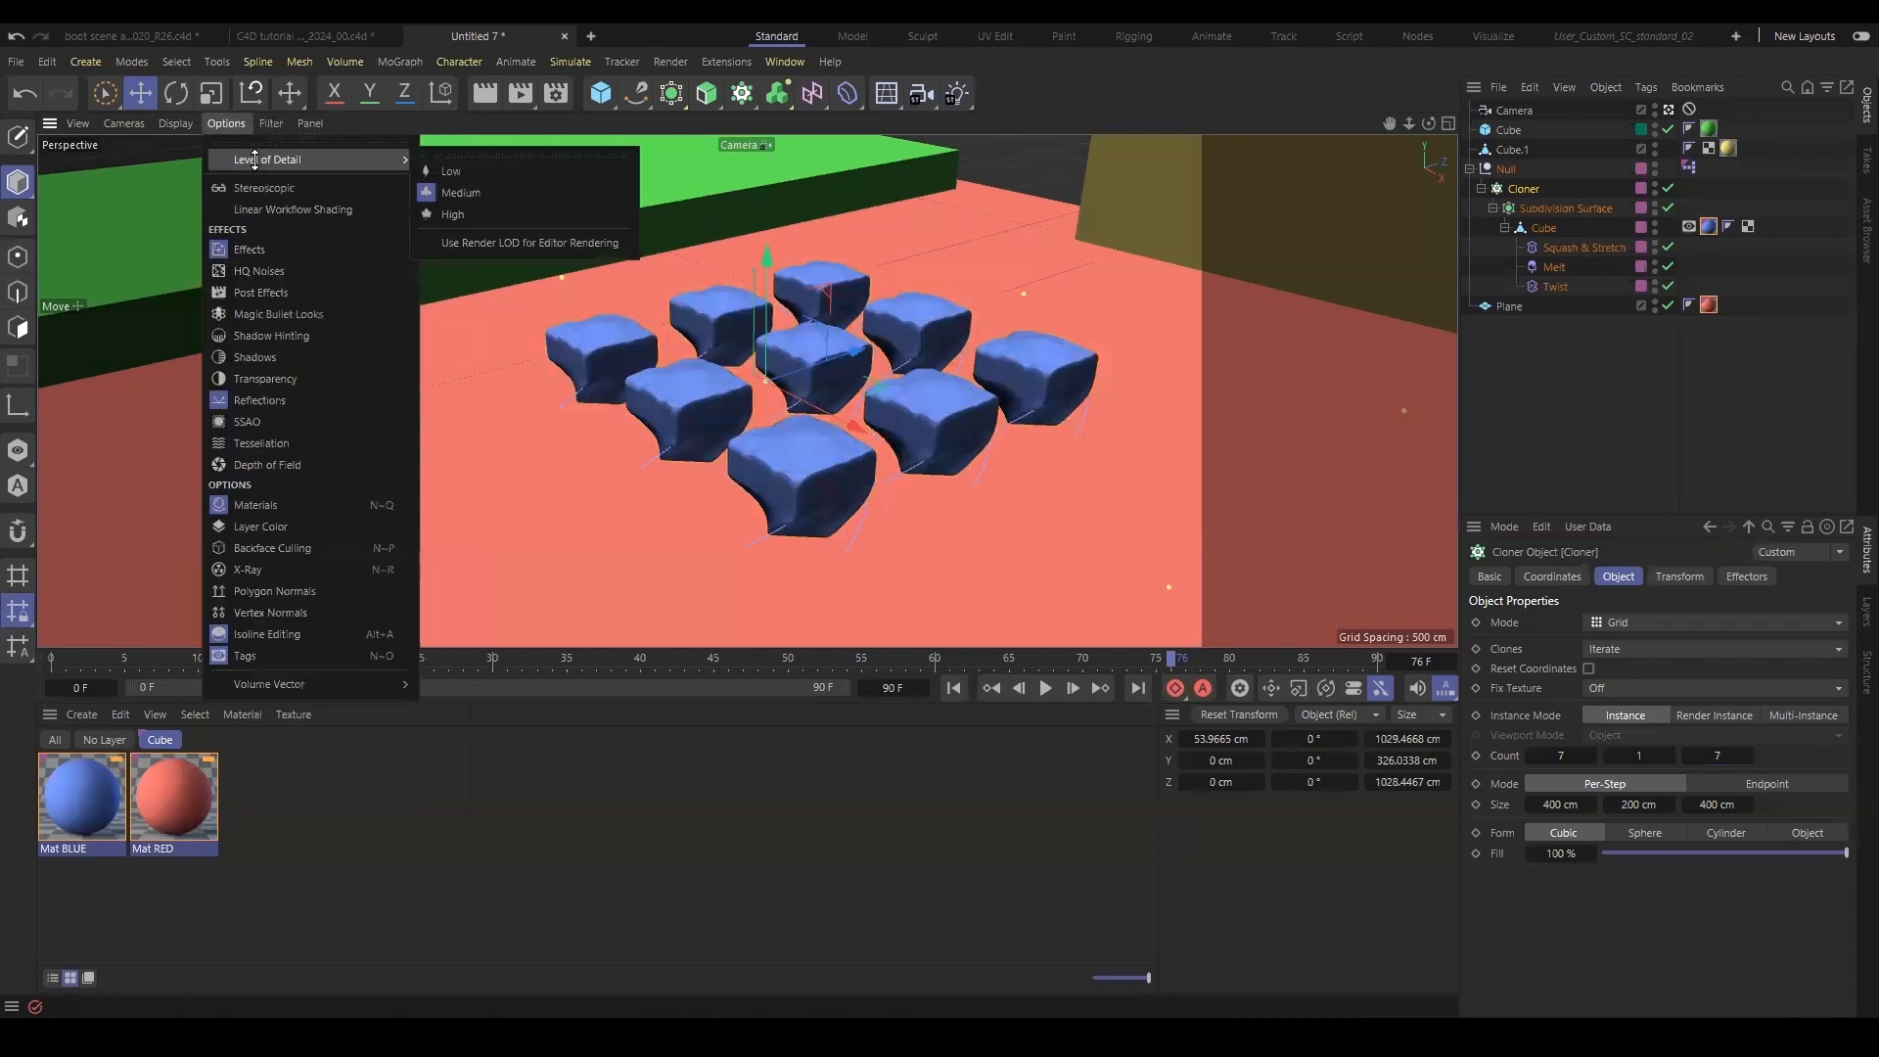
click(452, 215)
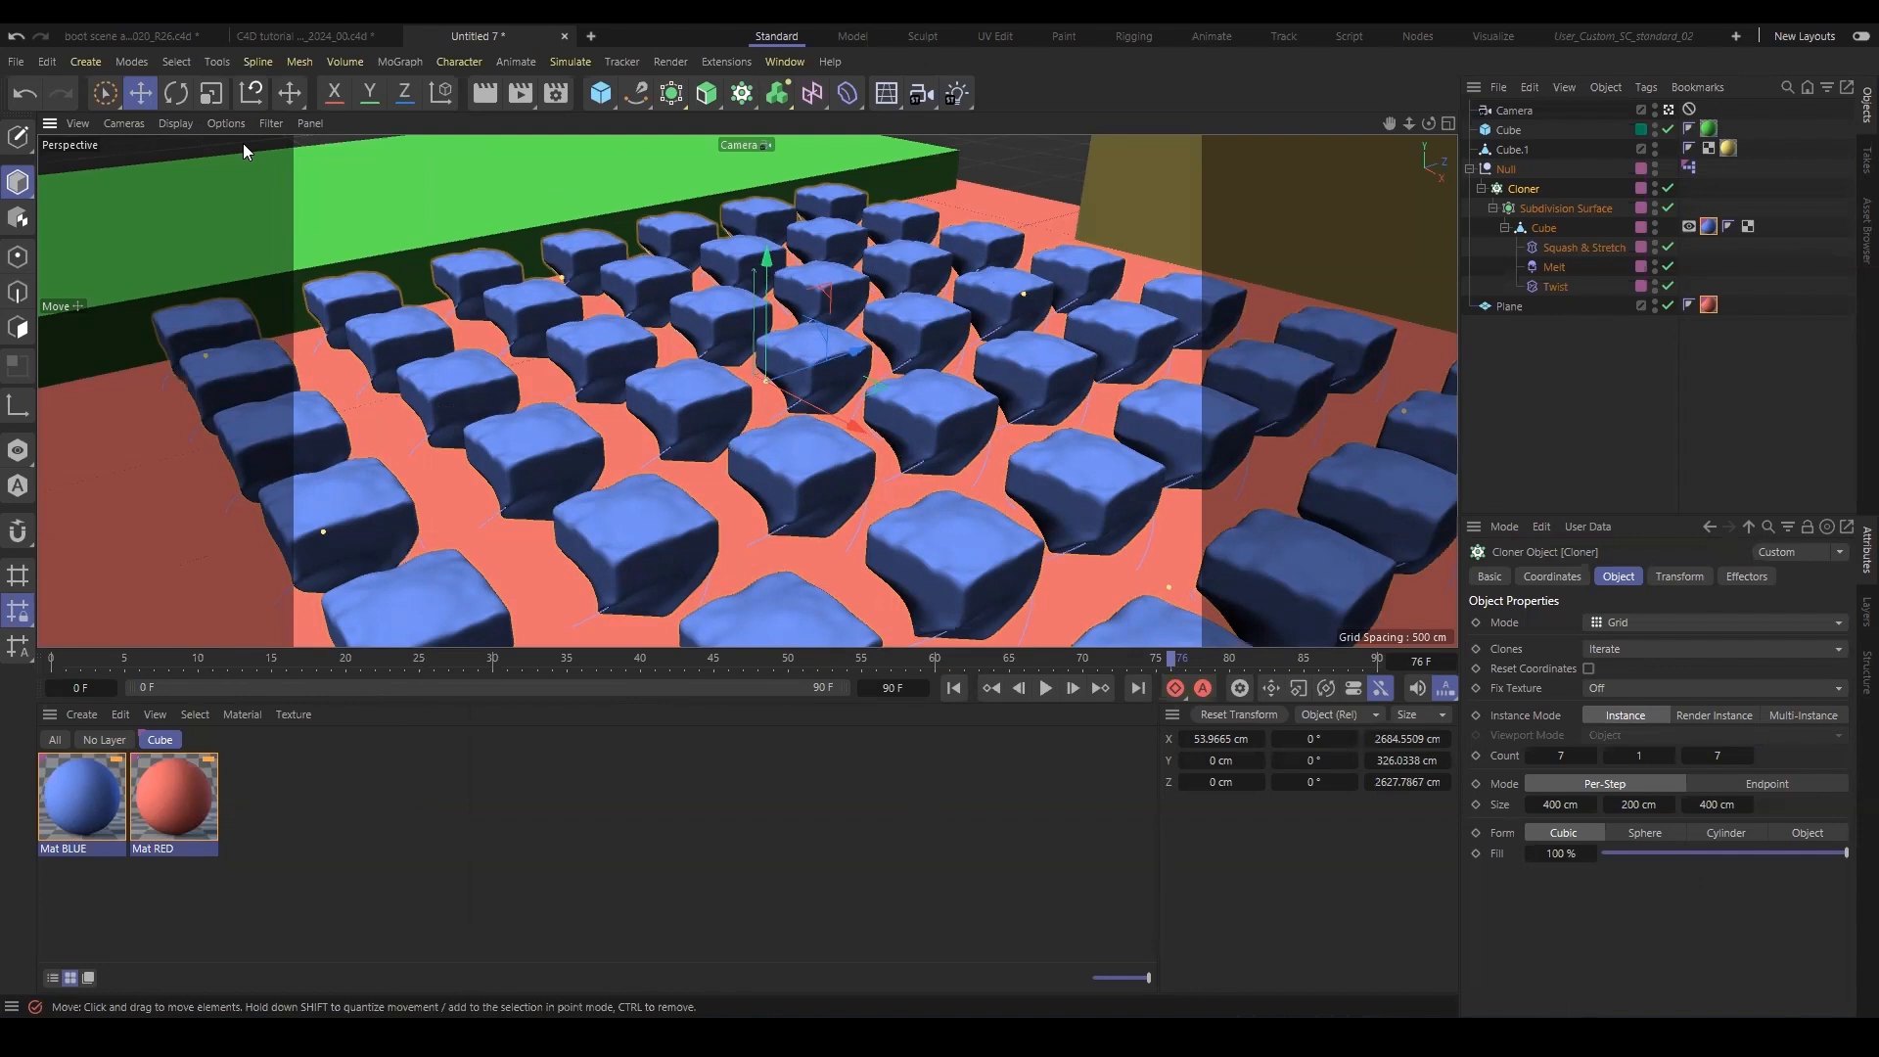
Compare the 7 by 7 clone grid at Low and Medium viewport level of detail, ending on Medium.
click(270, 123)
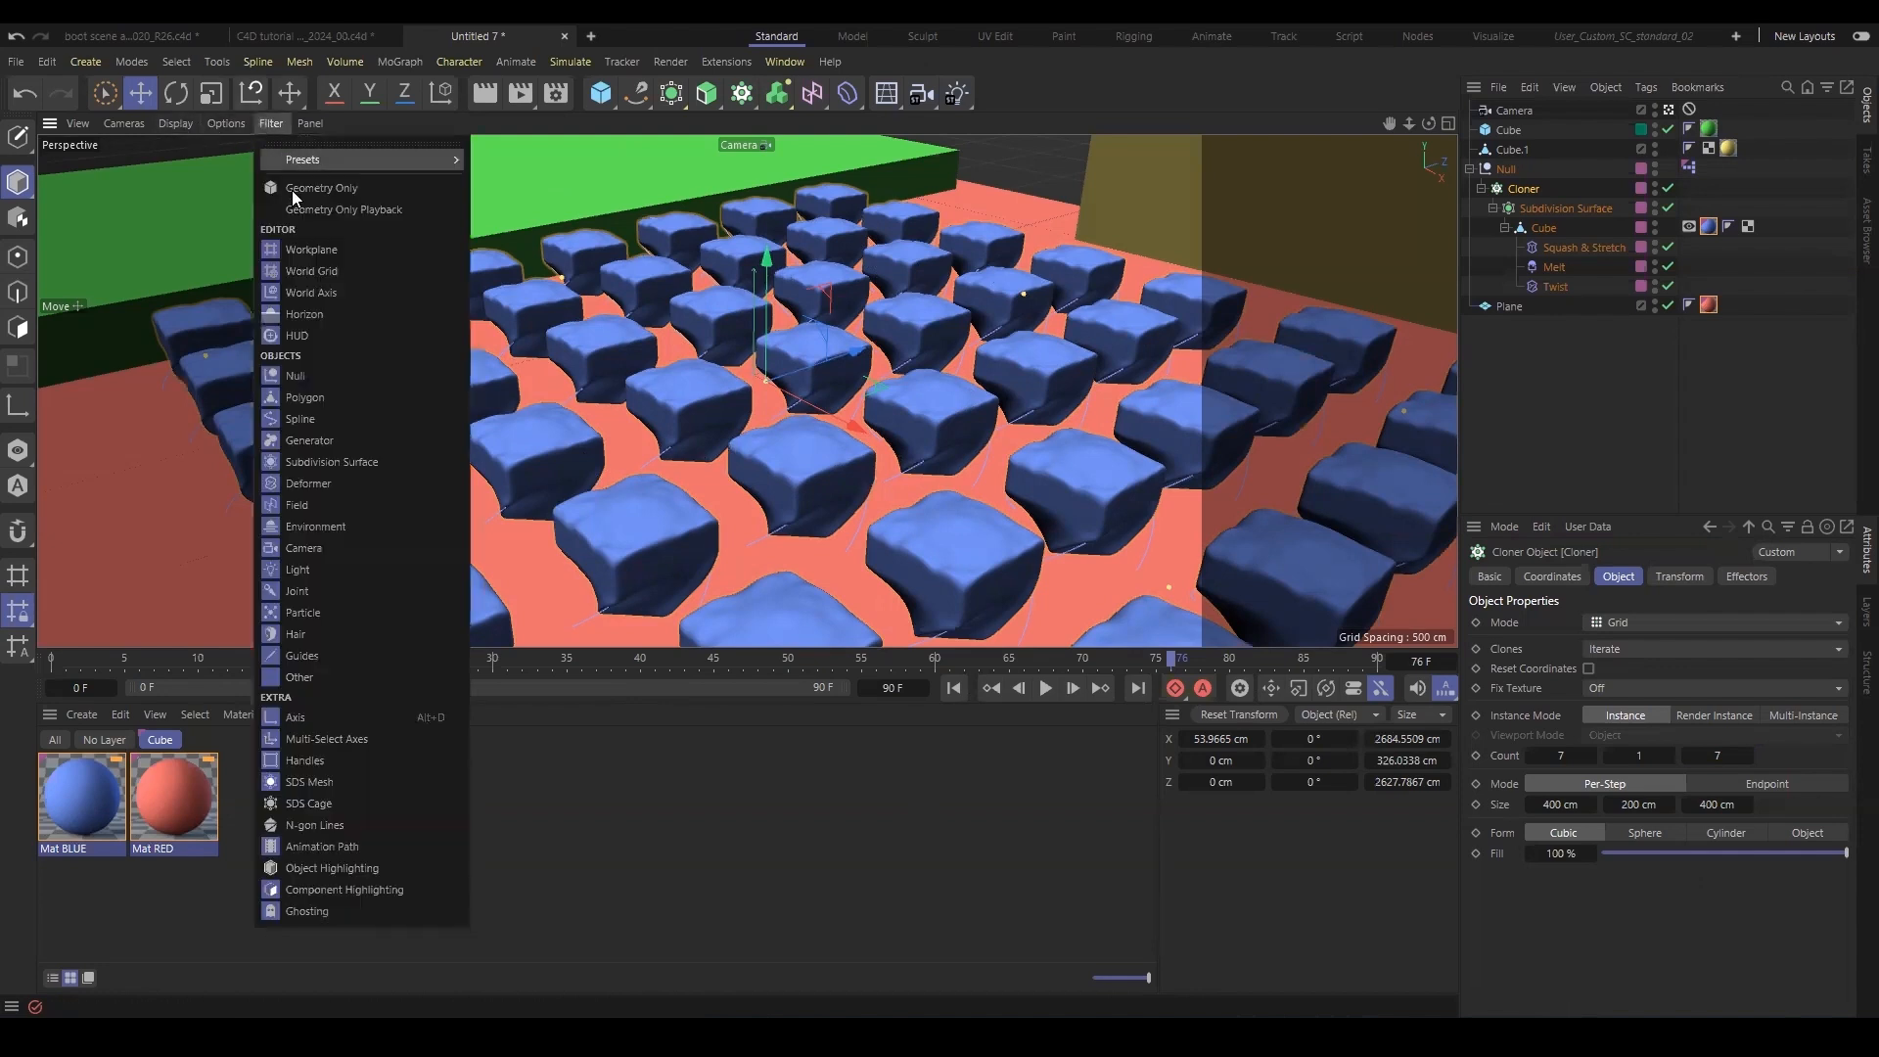
mouse_move(247, 137)
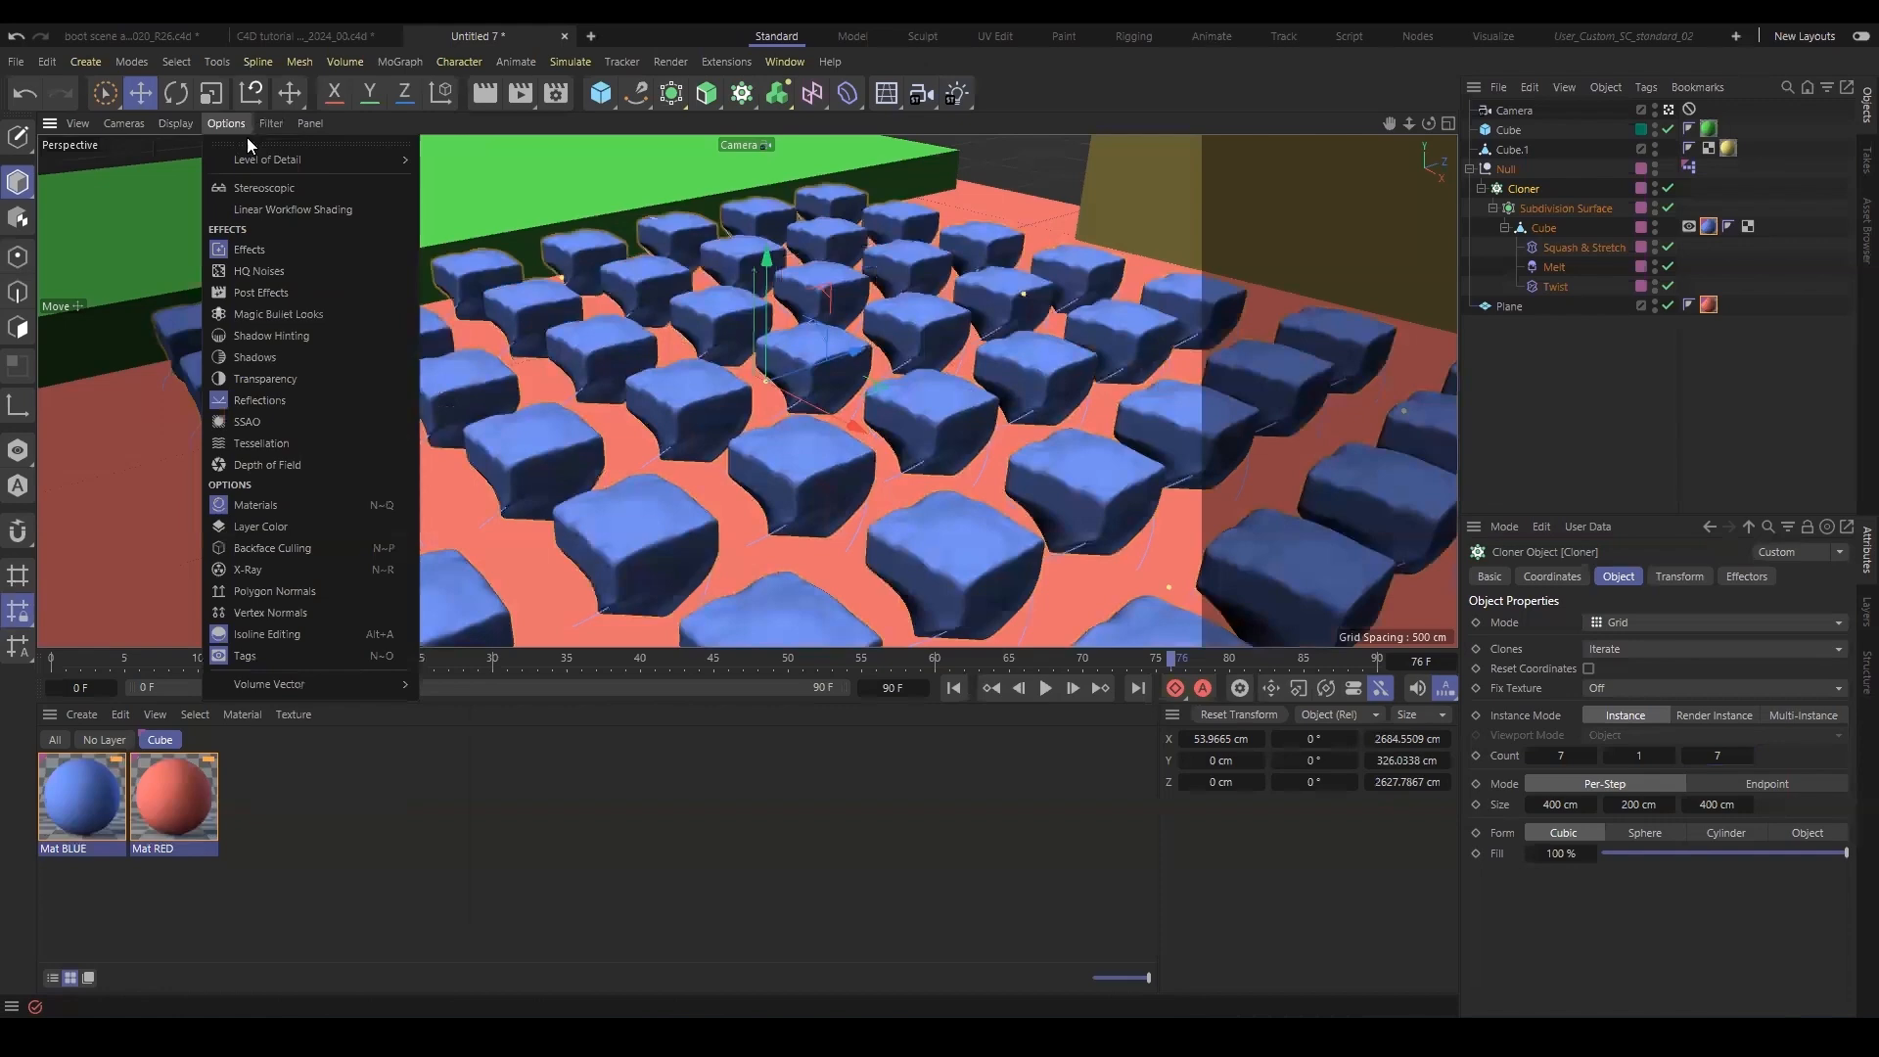
mouse_move(313, 160)
click(458, 172)
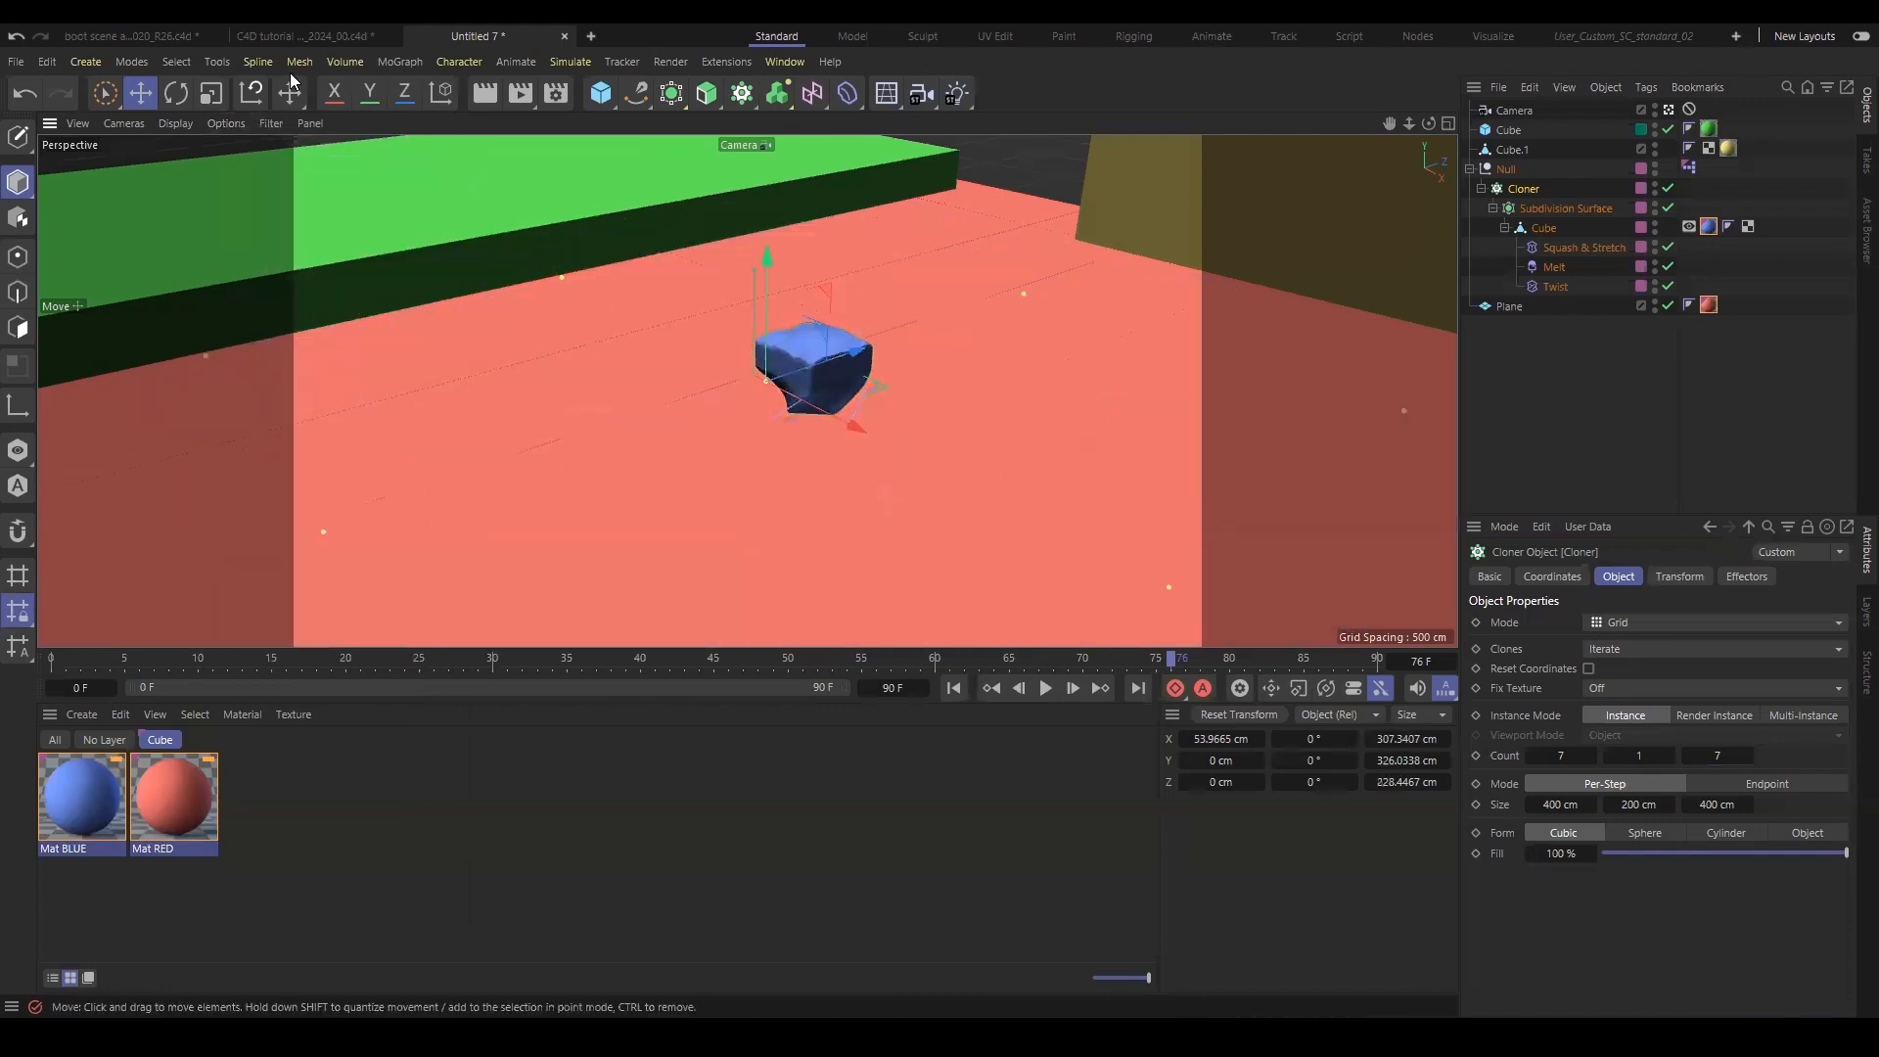
click(233, 124)
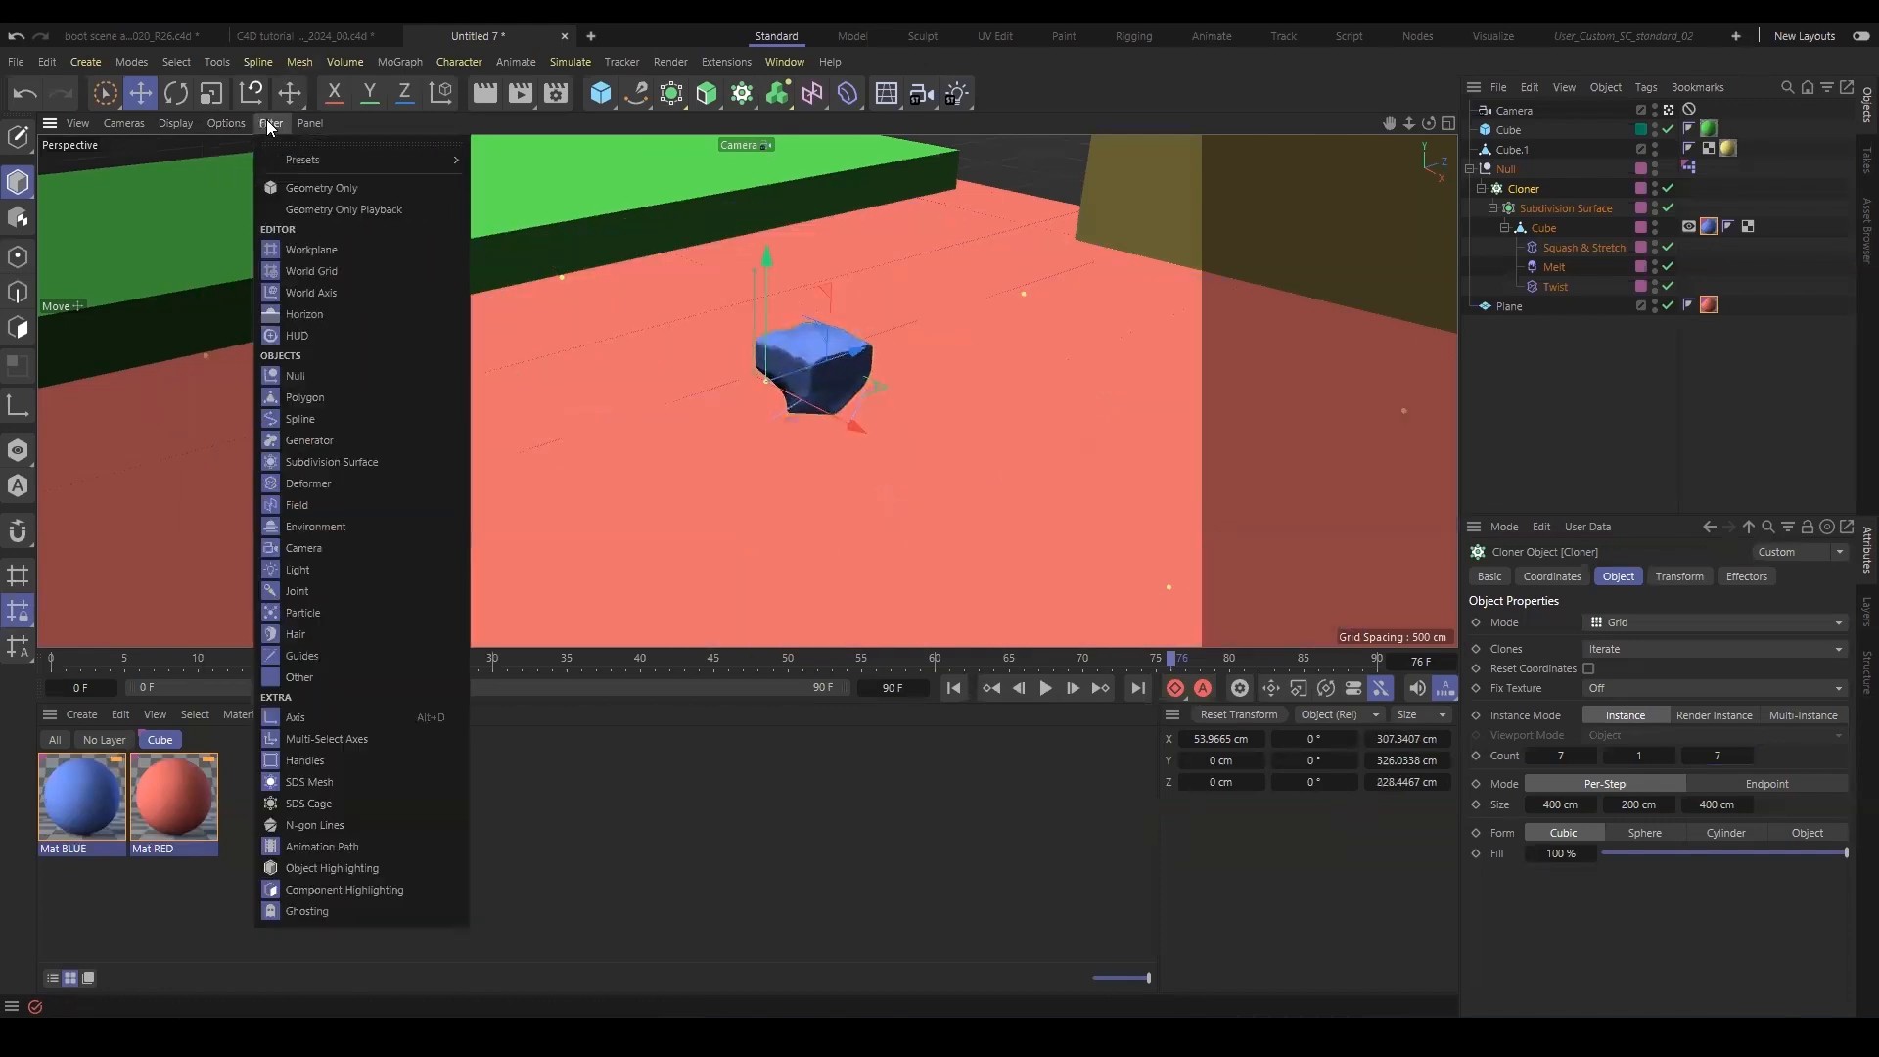
mouse_move(302, 159)
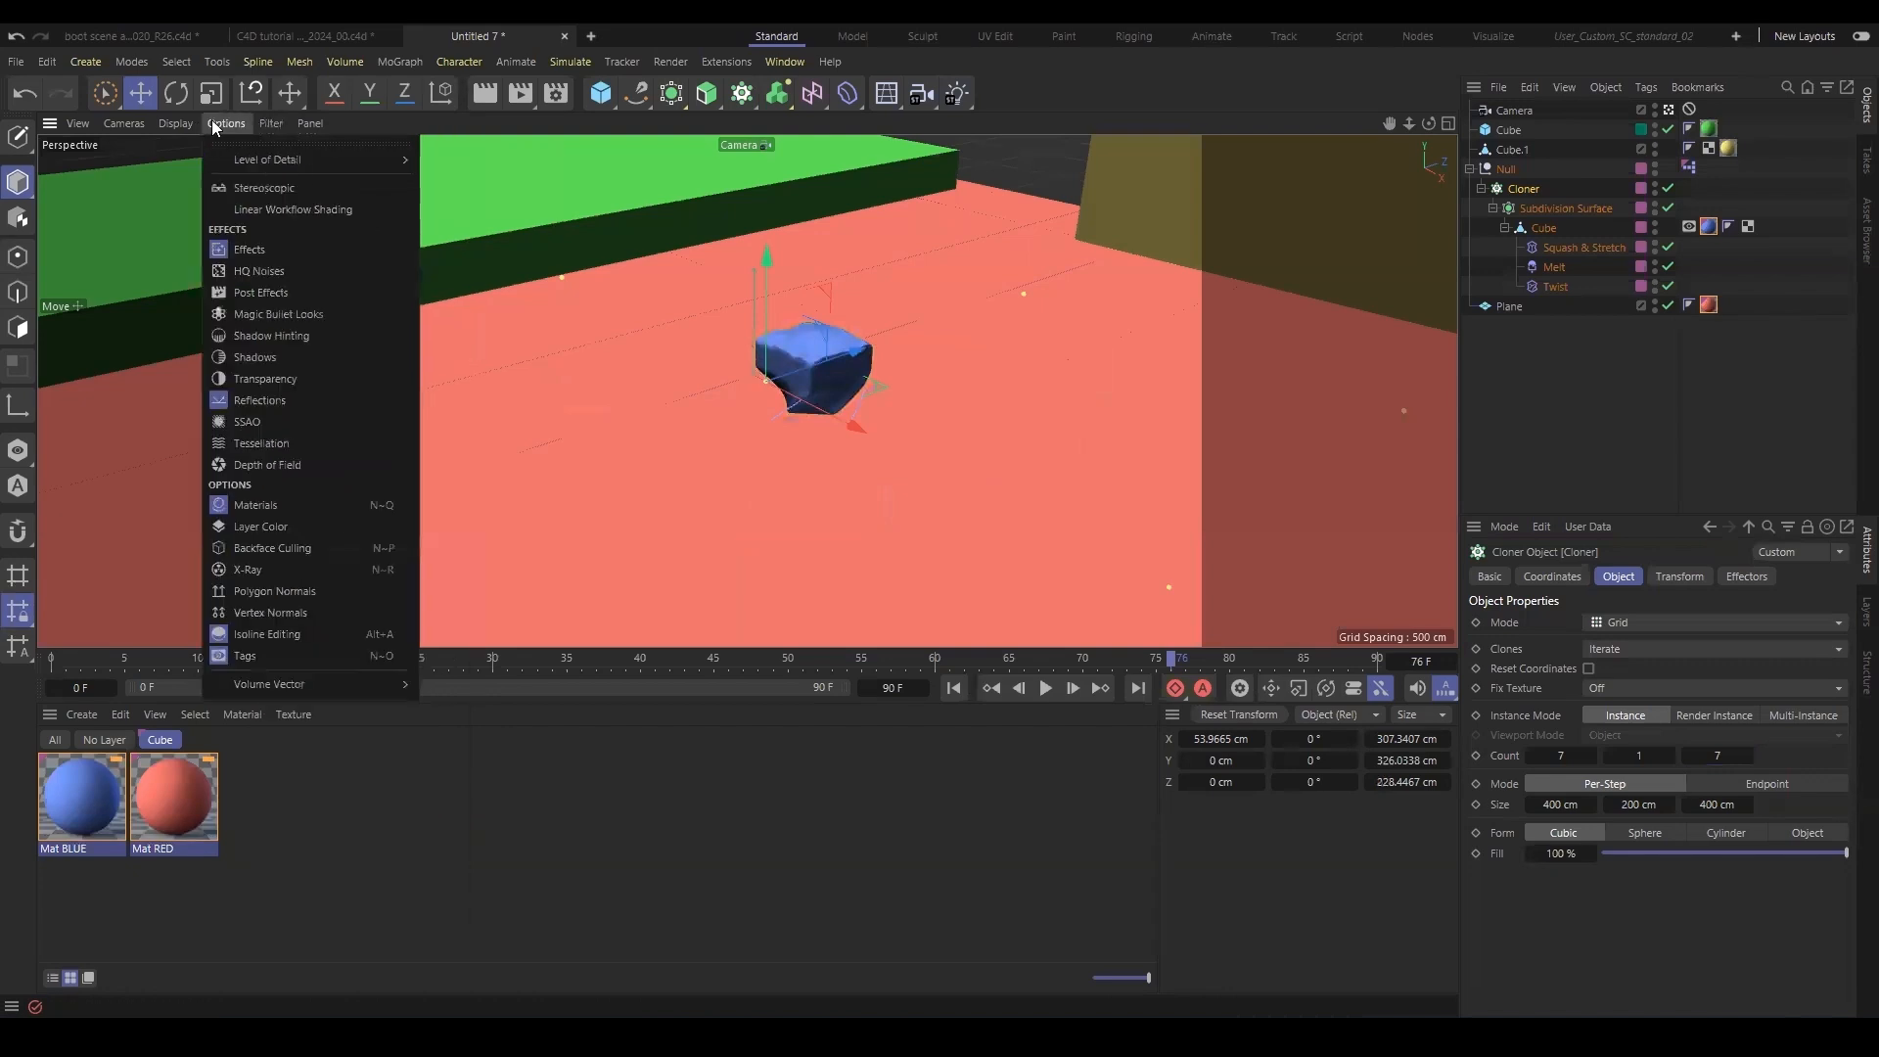
mouse_move(235, 154)
click(461, 192)
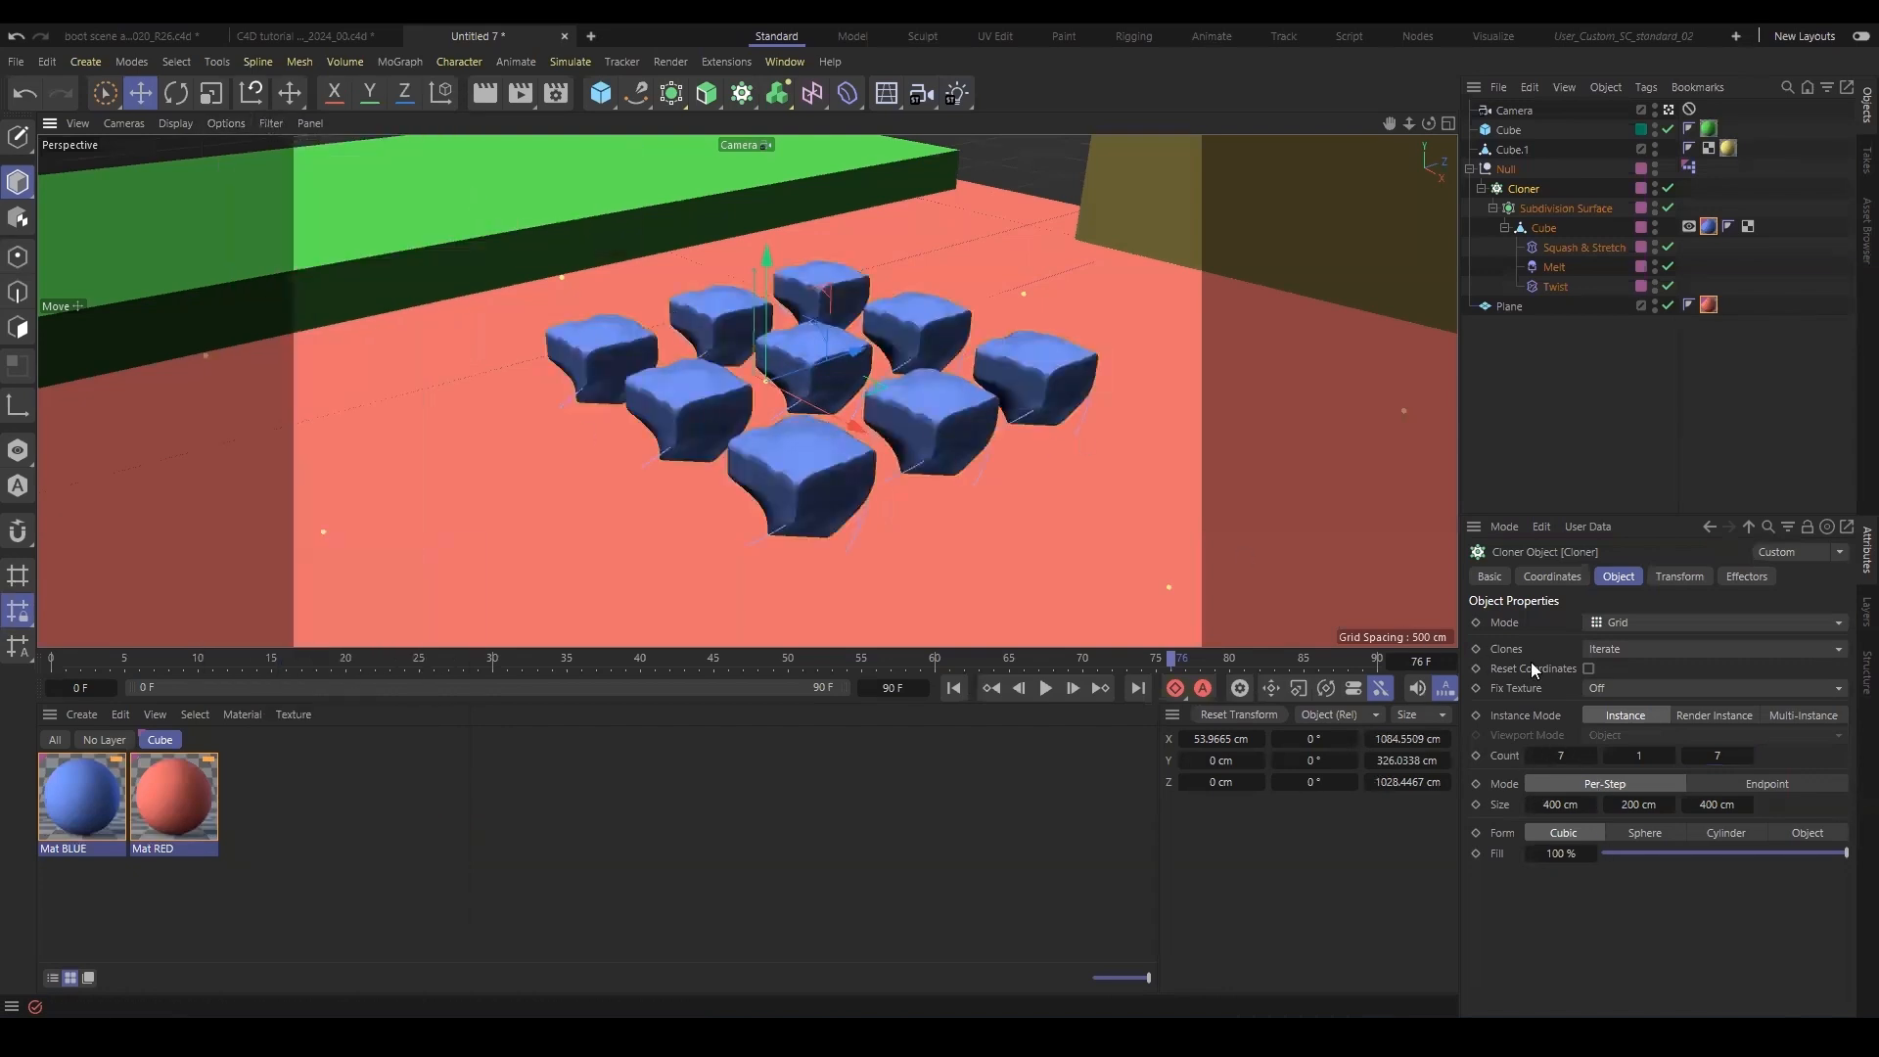
Set the Cloner's grid count back to 3 in both the first and third directions.
click(1571, 758)
click(1718, 755)
text(3)
key(Return)
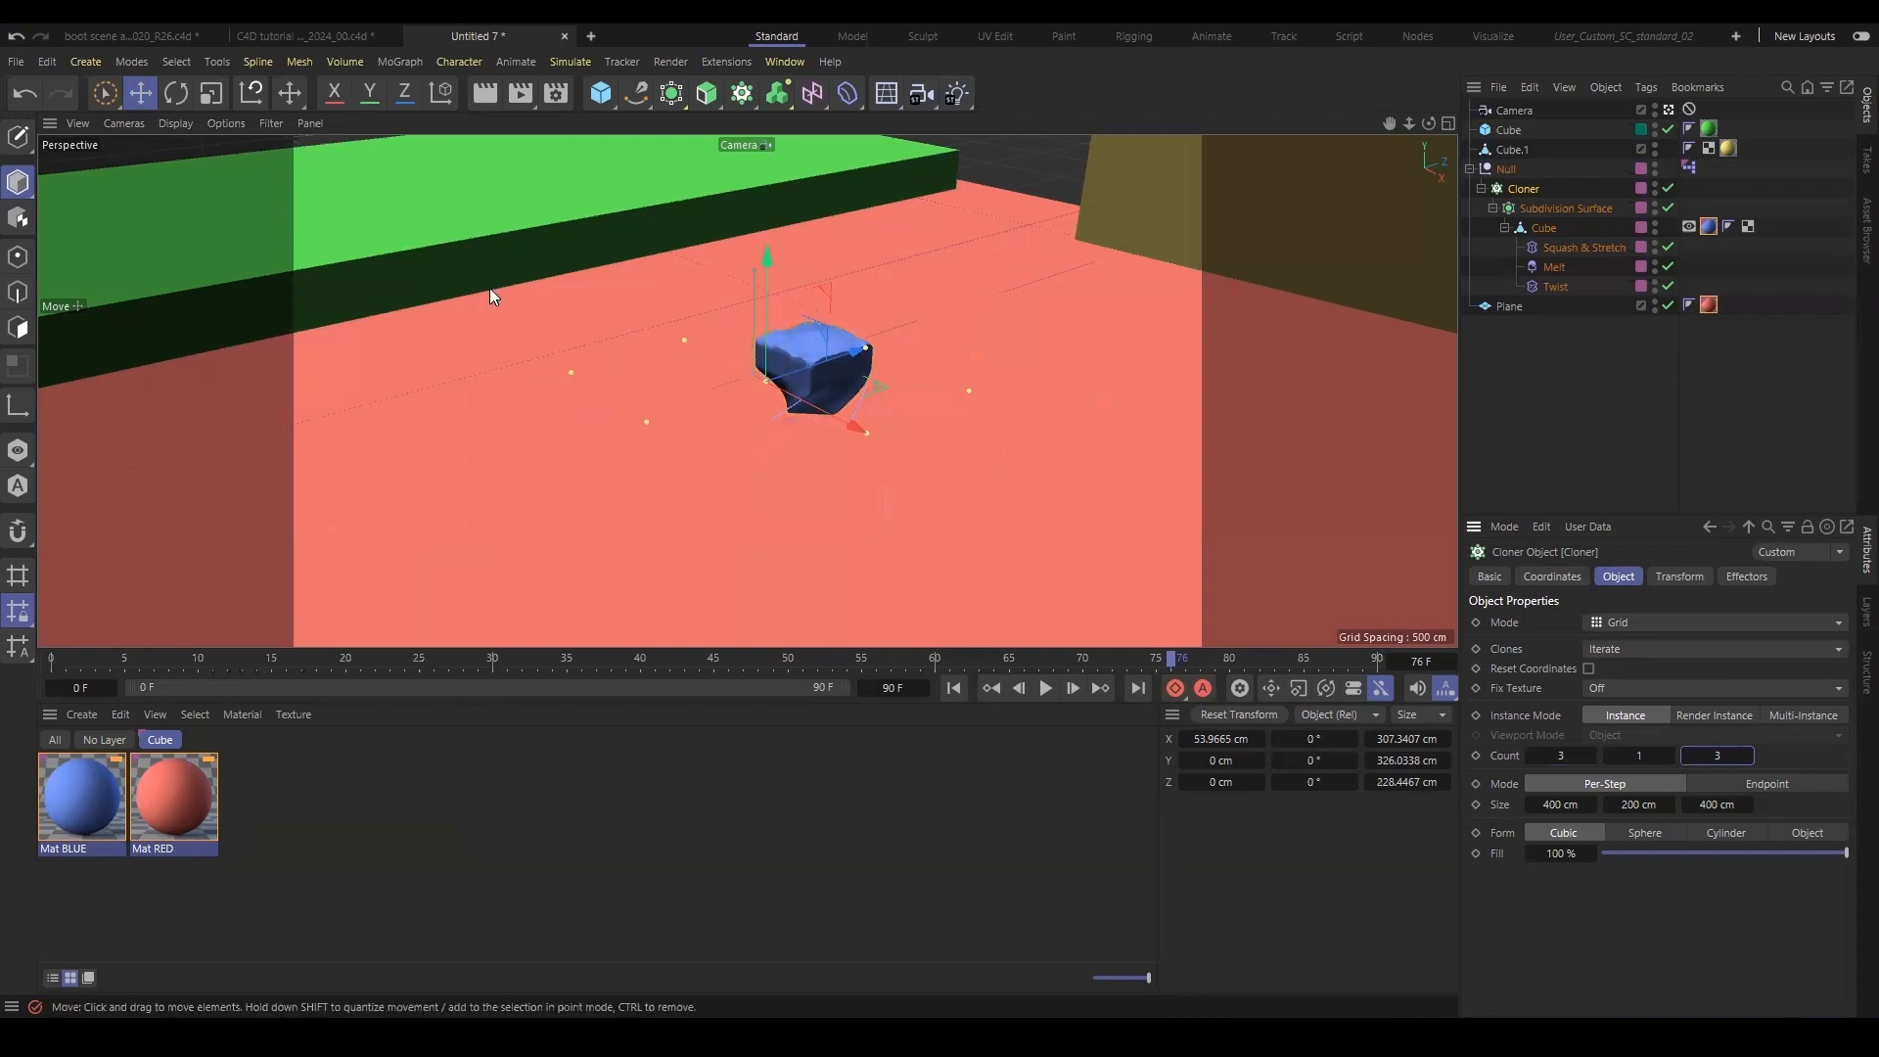
Restore the viewport's level of detail to High for the 3 by 3 clone grid.
click(263, 125)
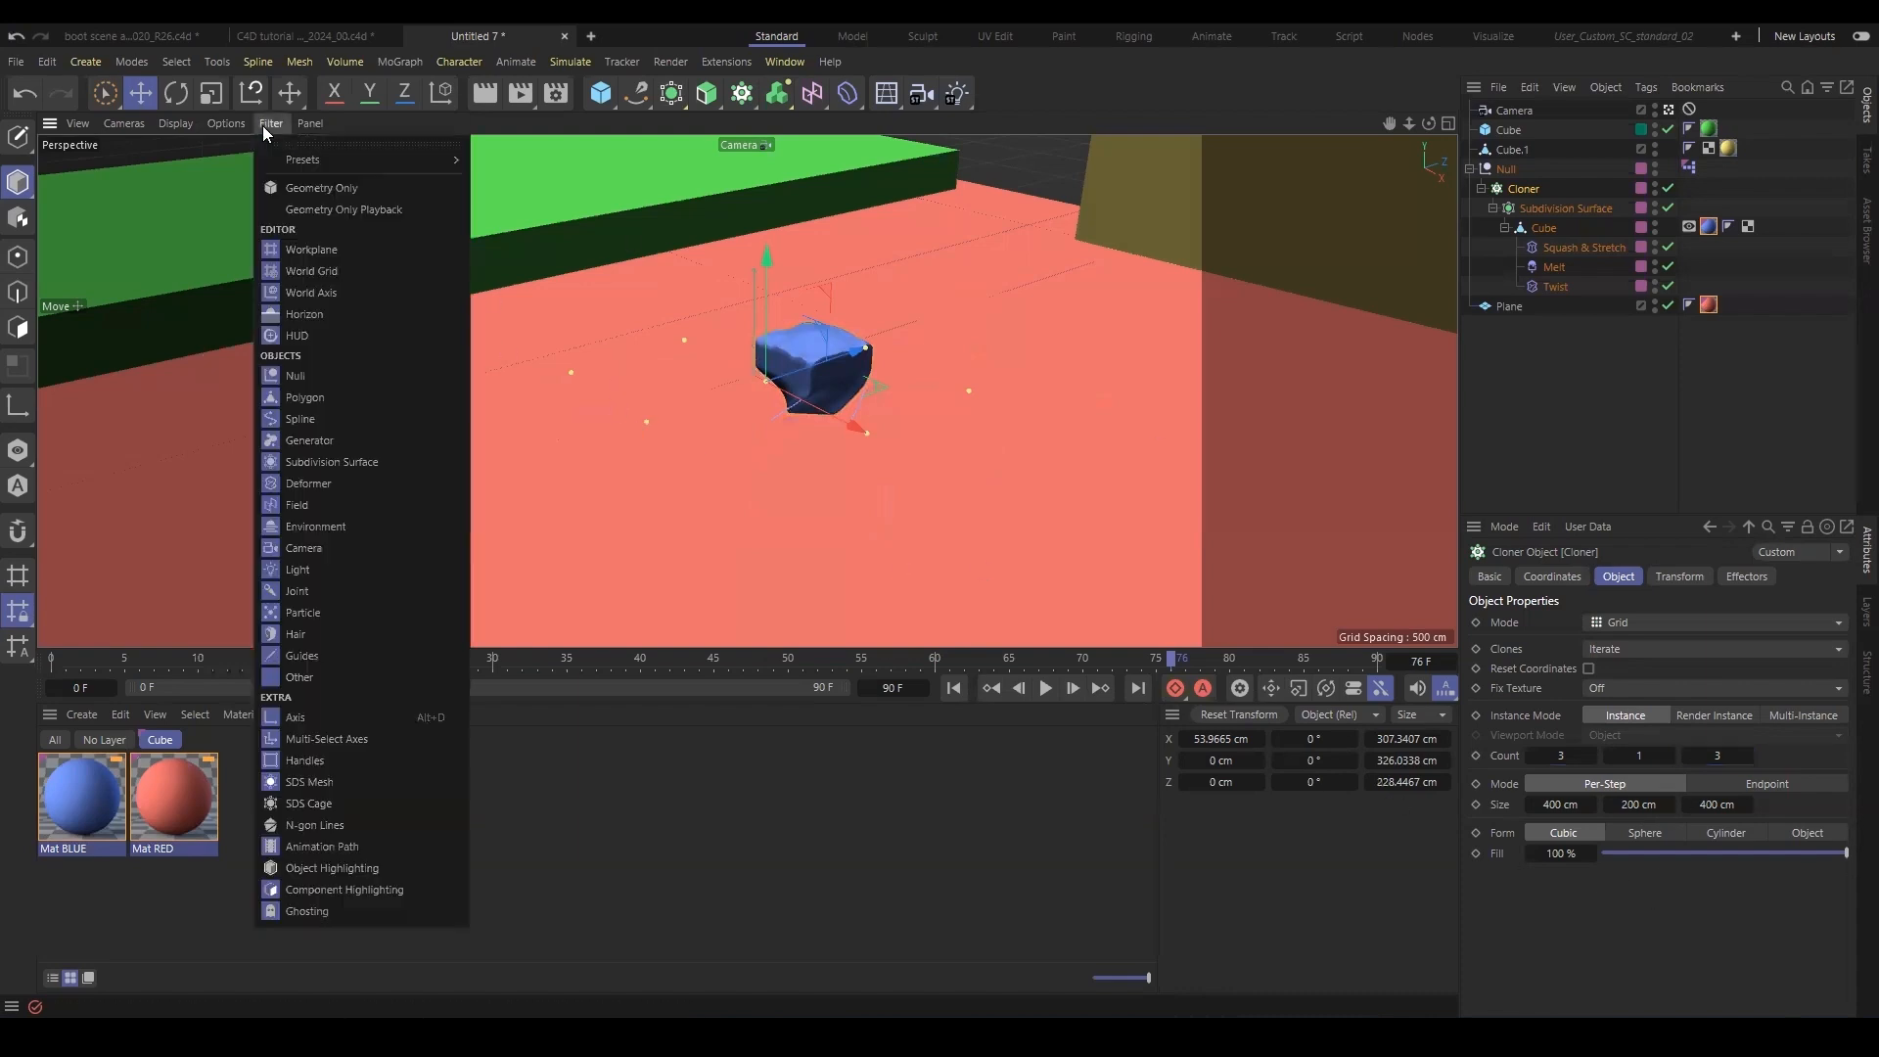
mouse_move(230, 124)
mouse_move(313, 160)
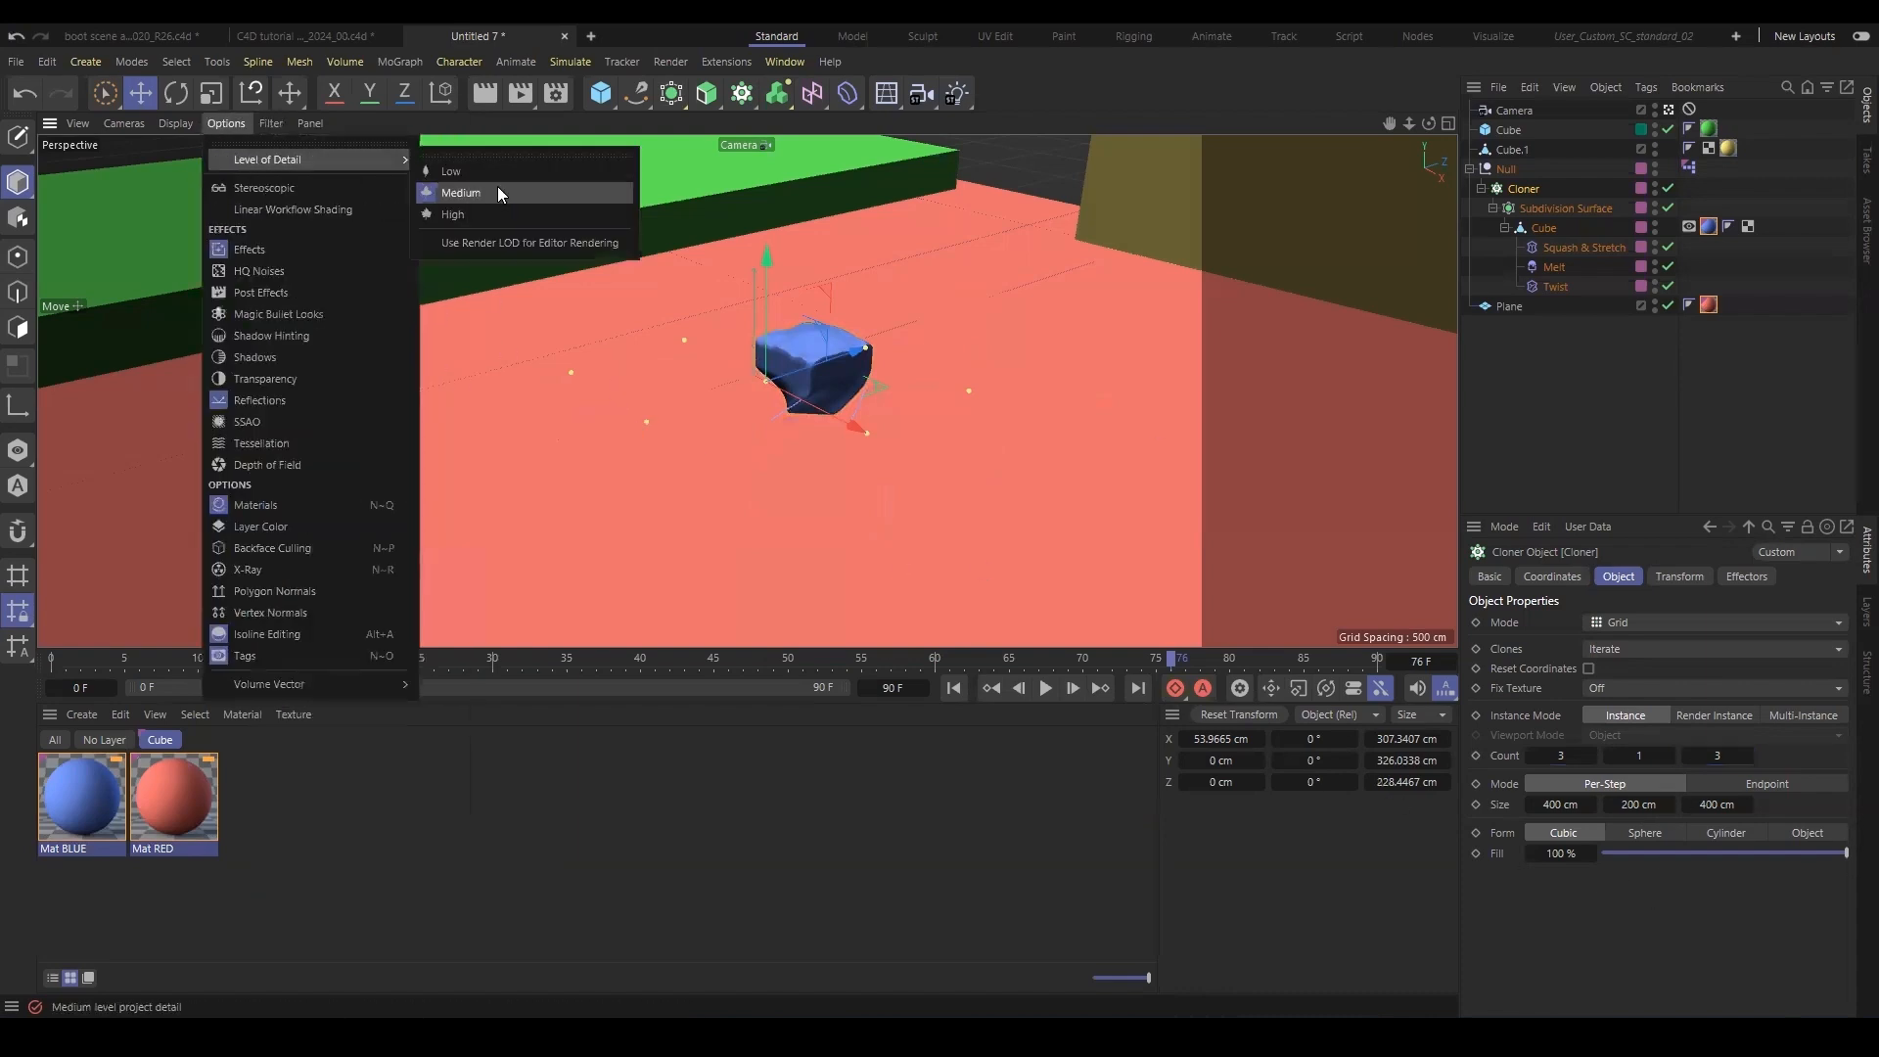
click(487, 213)
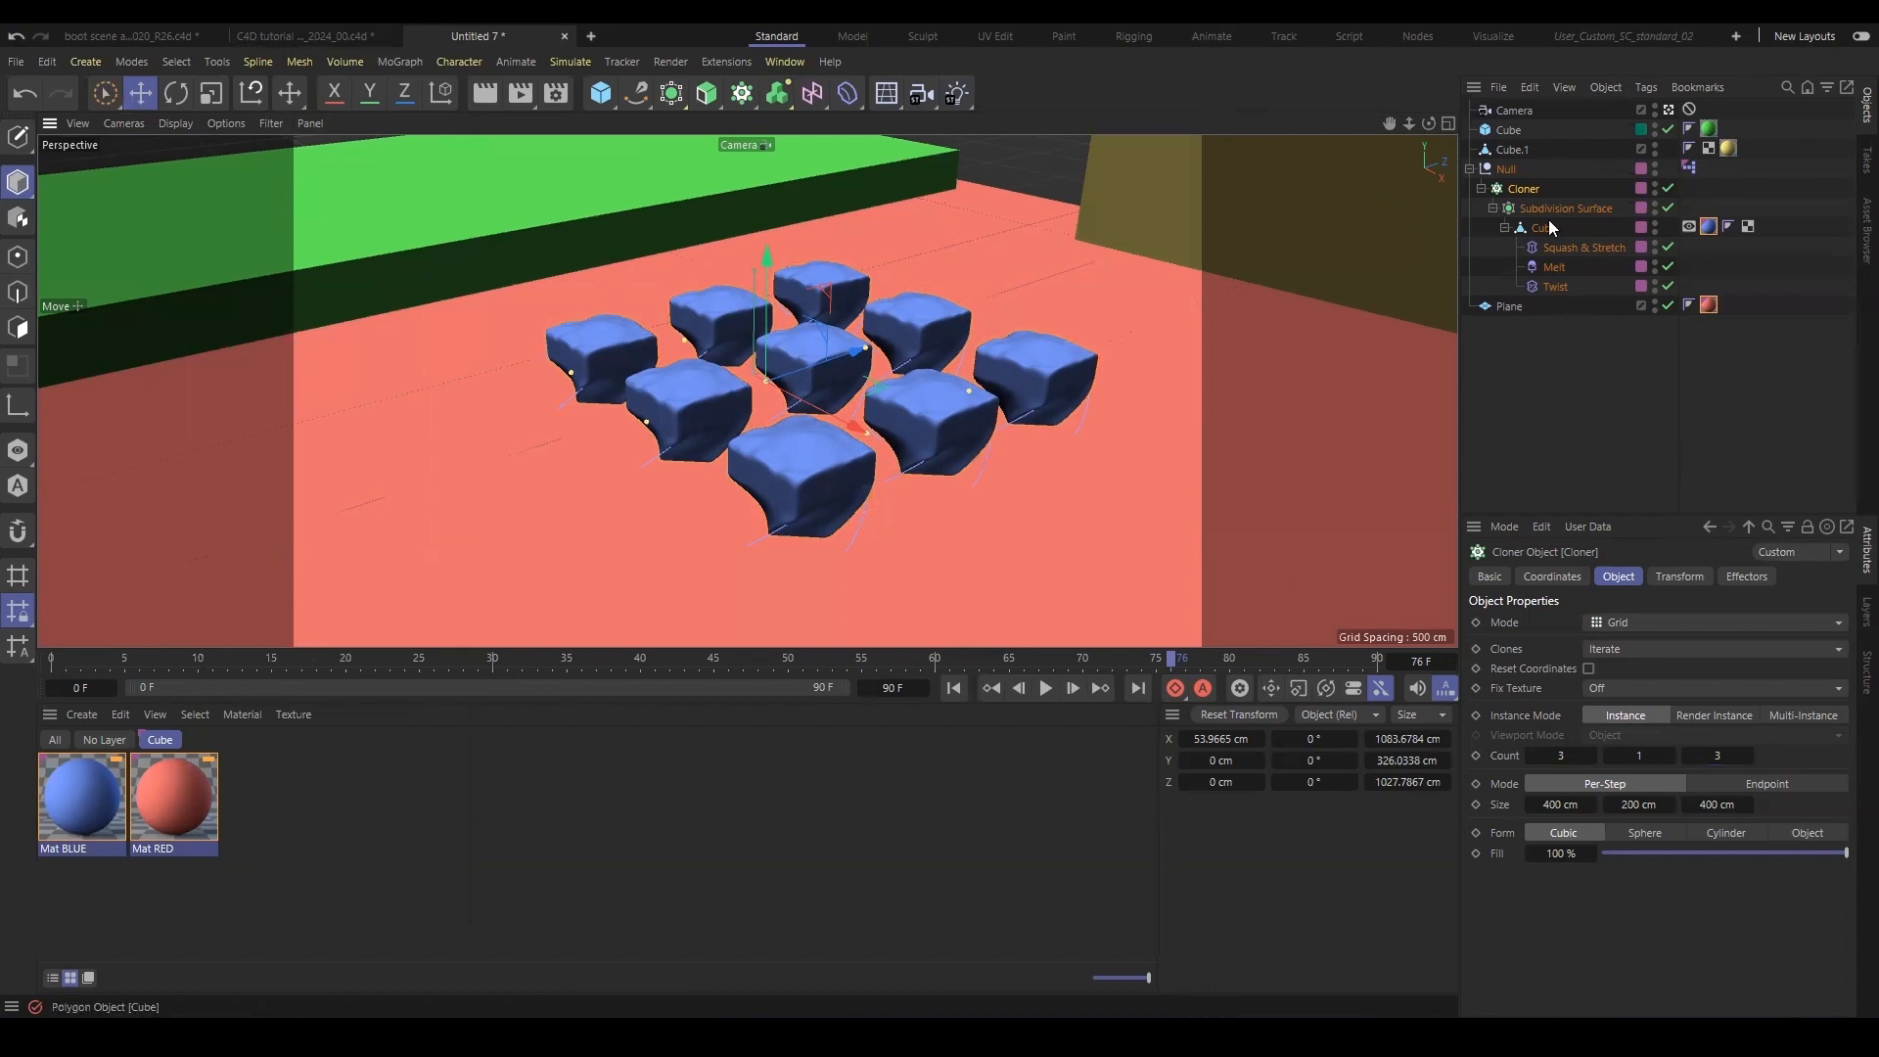
Select the Plane, and collapse and re-expand the Null's object hierarchy.
click(1527, 305)
click(1481, 187)
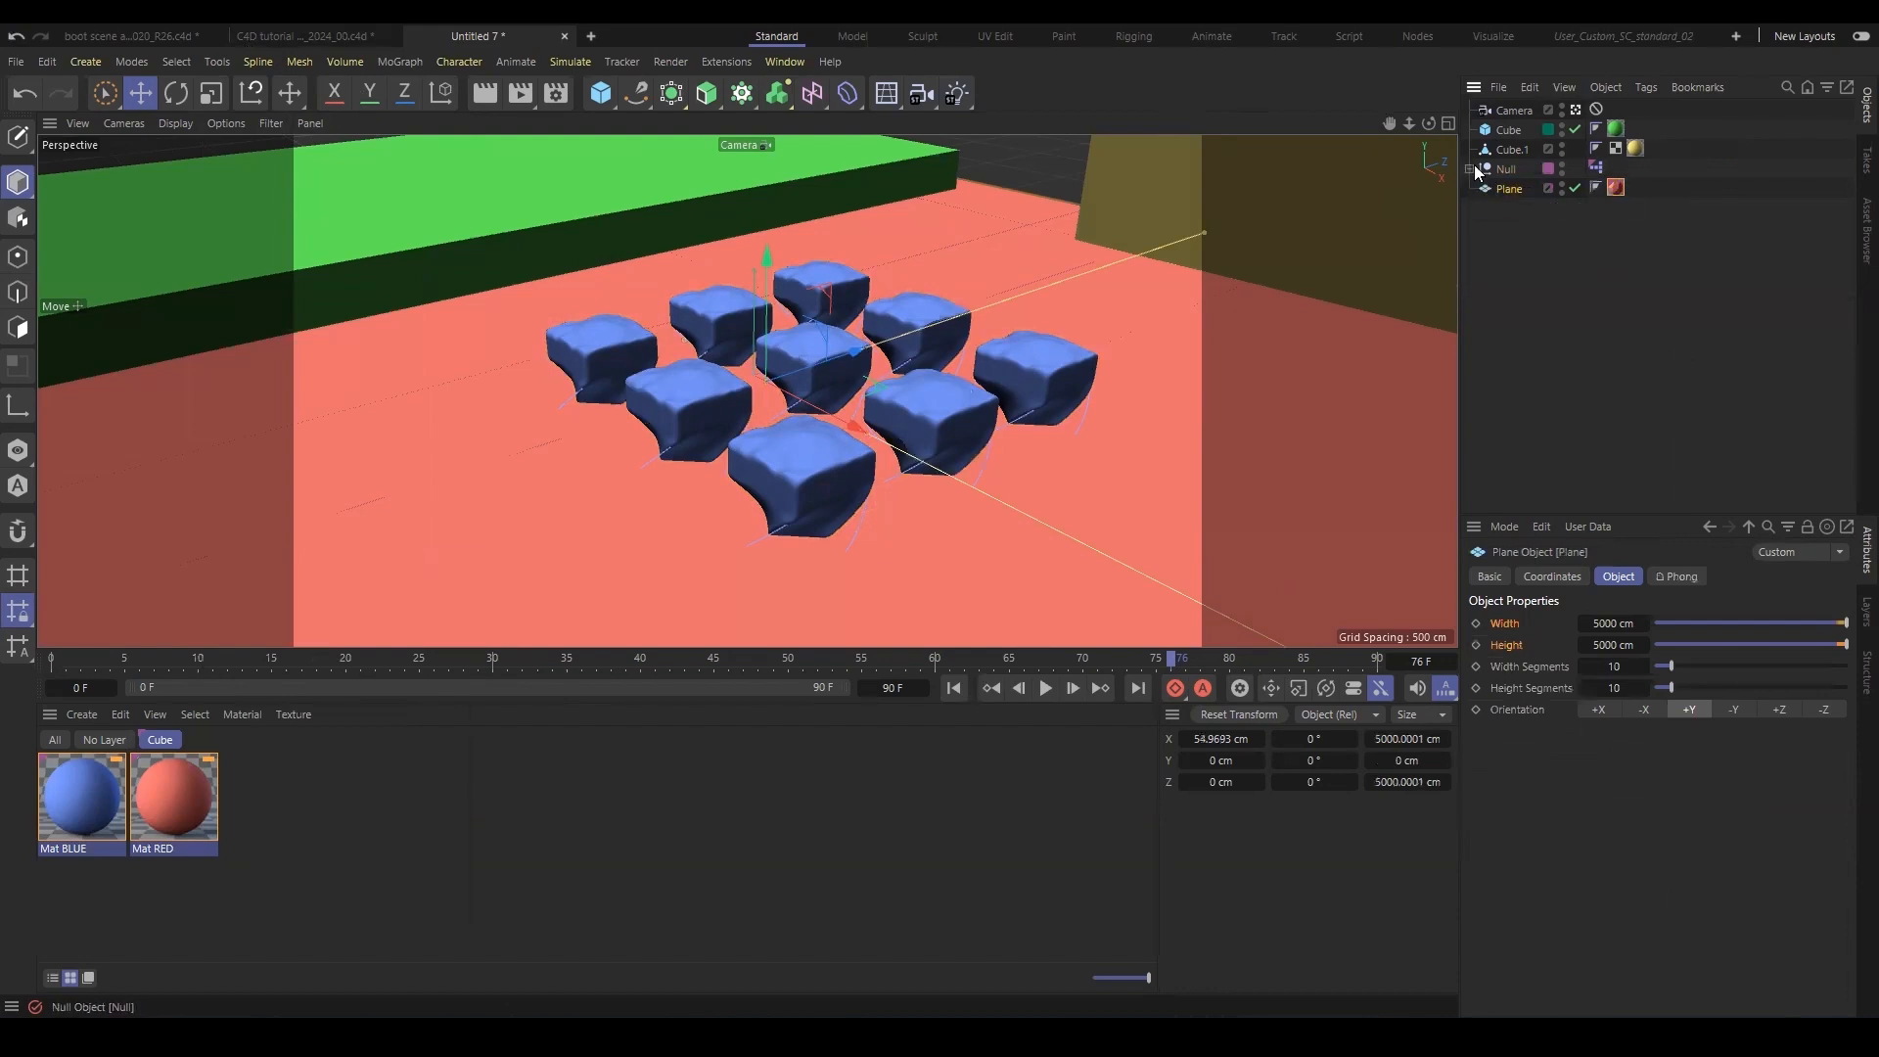
click(1481, 188)
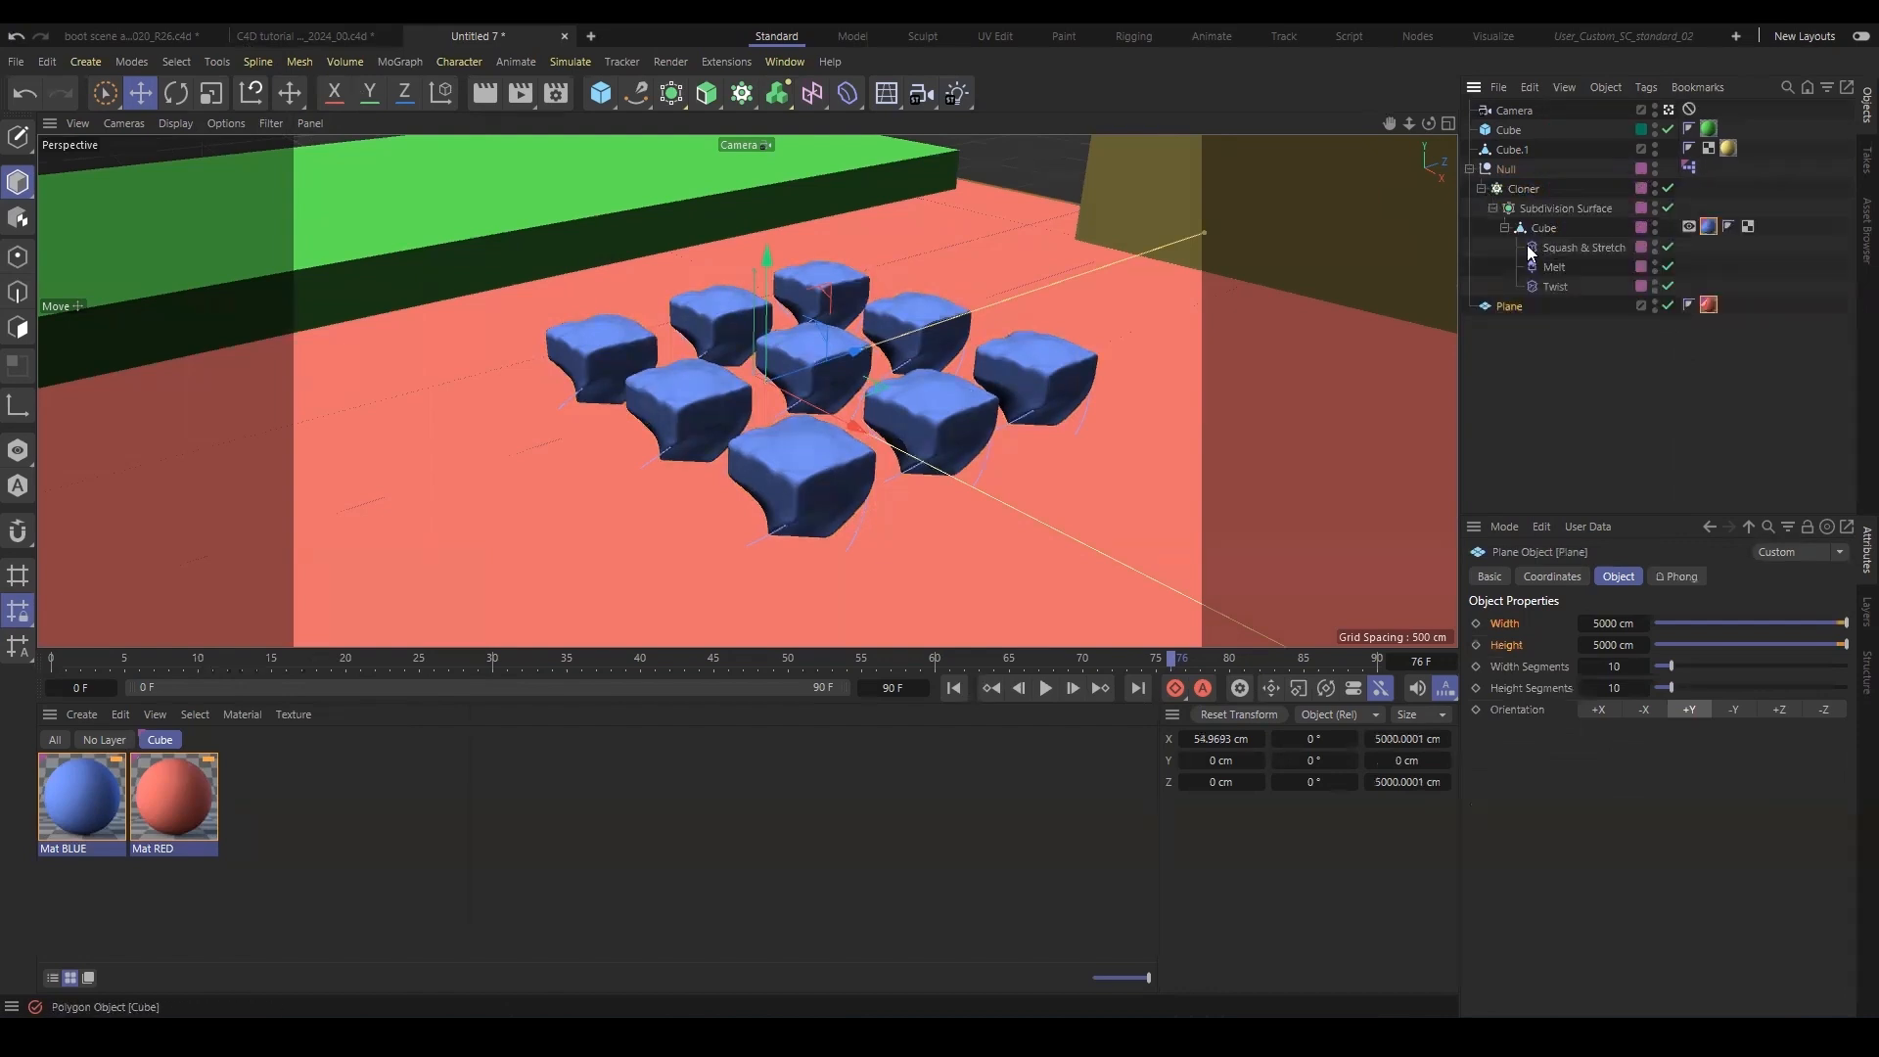